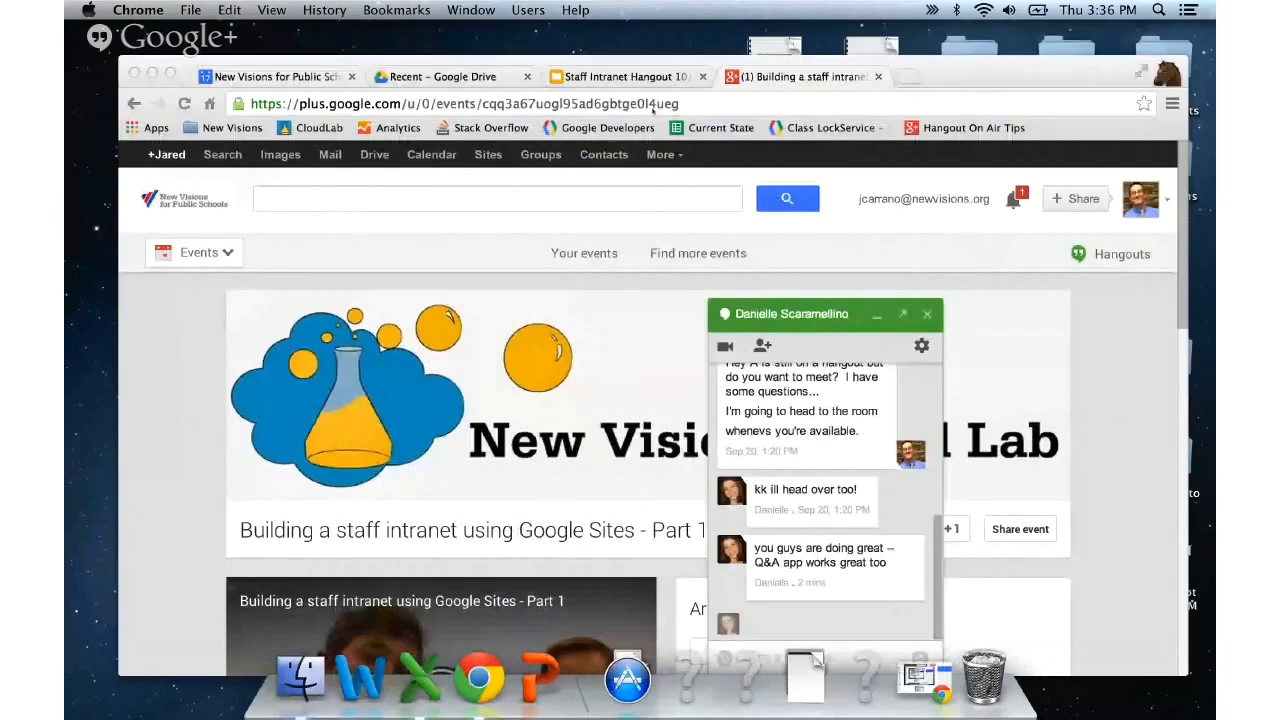
- Go to sites.google.com in a new tab, start a new site, and browse the full template gallery
drag(964, 76, 934, 47)
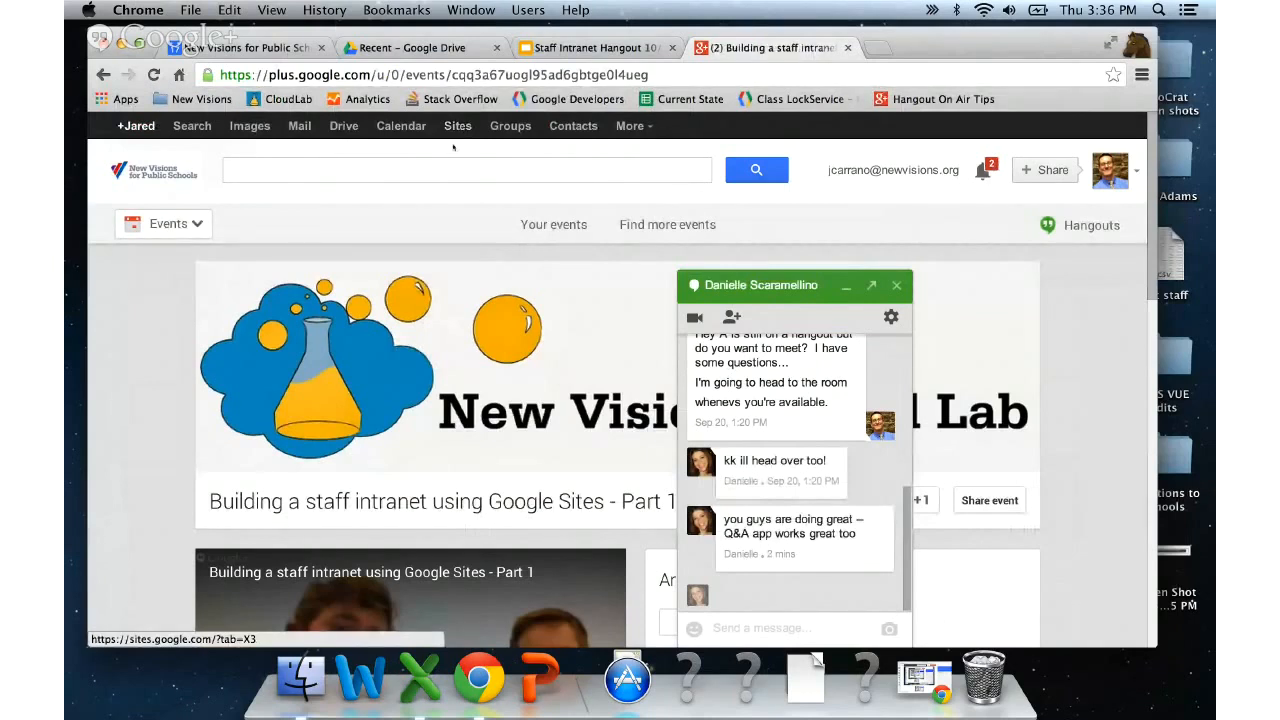
click(556, 75)
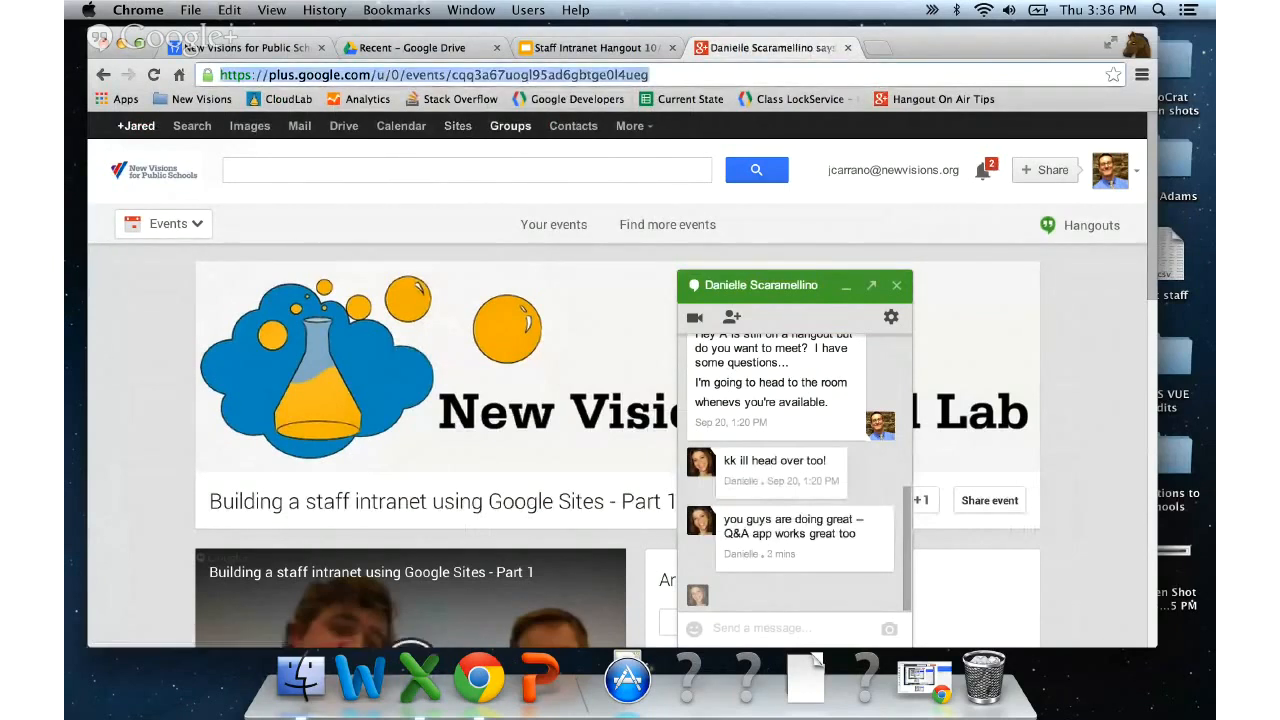
click(877, 48)
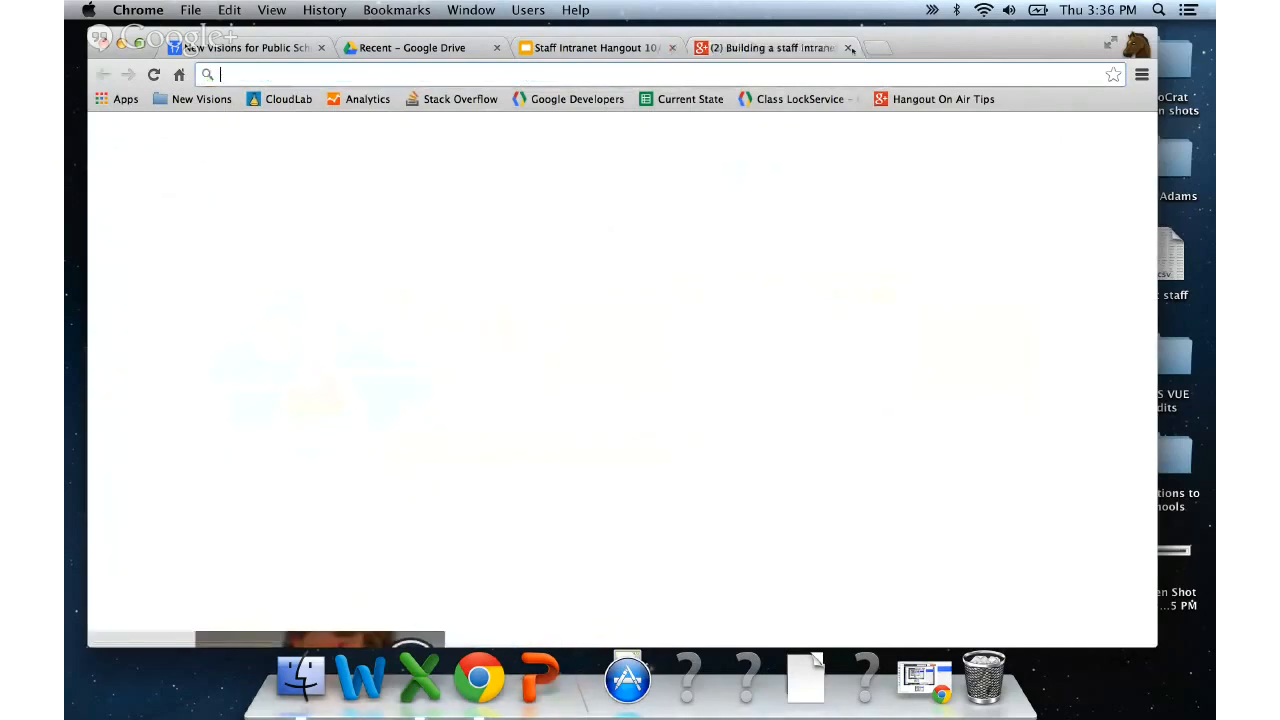
text(d)
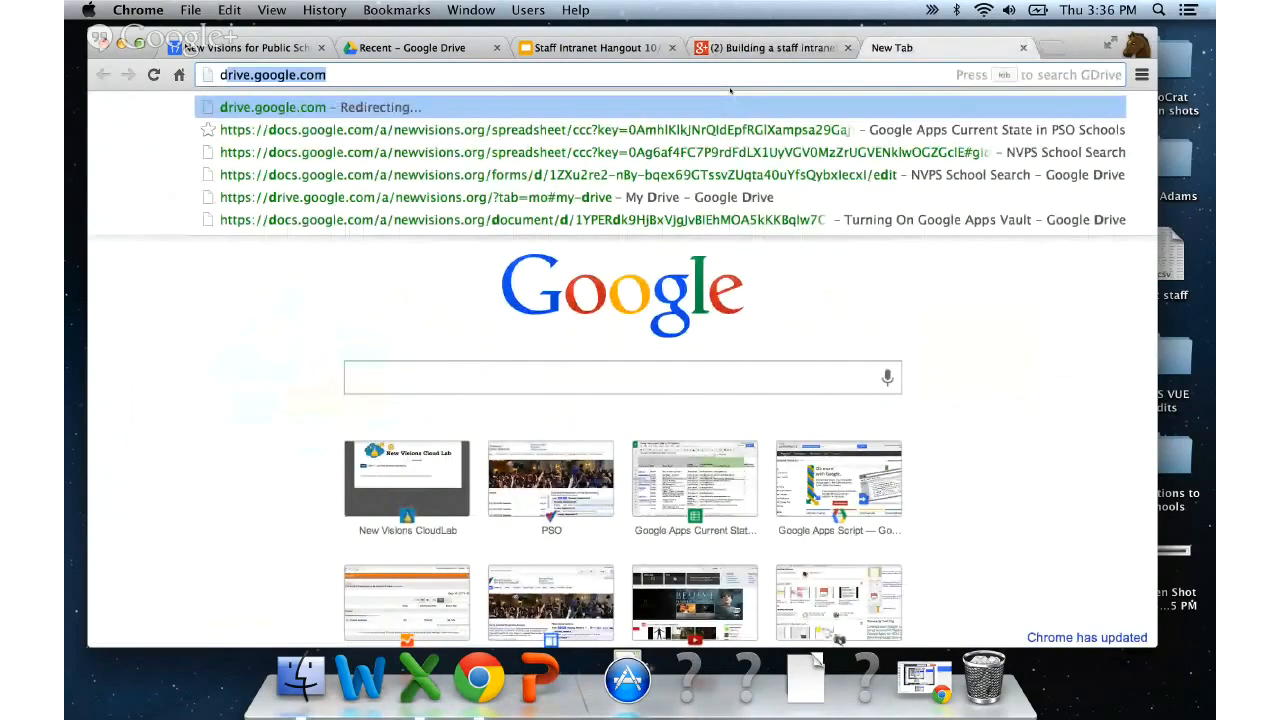
key(BackSpace)
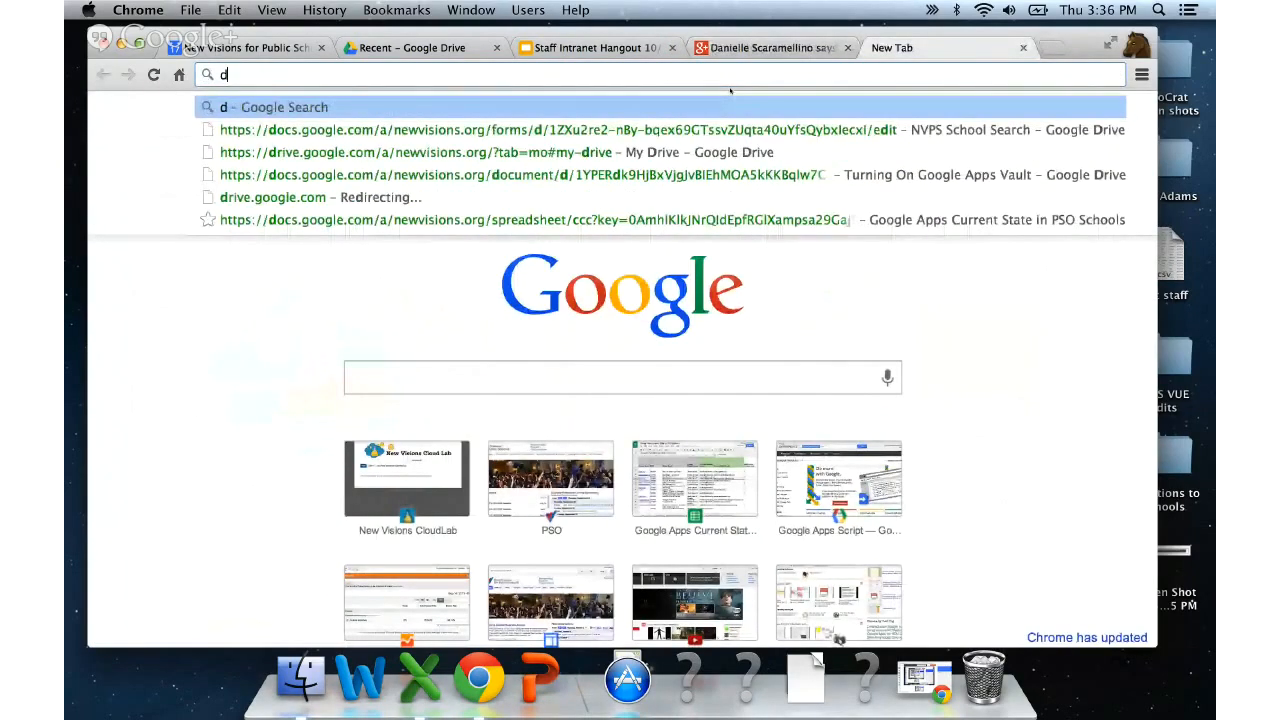
key(BackSpace)
text(sites.google.com)
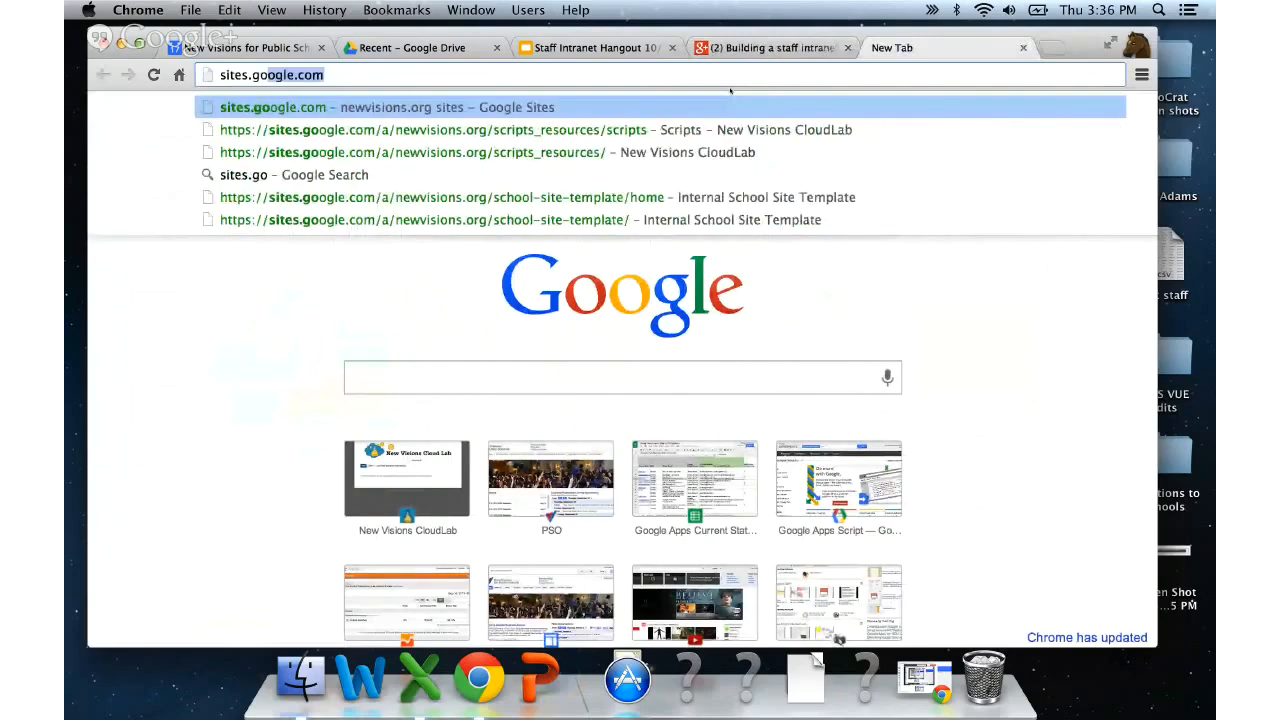
key(Return)
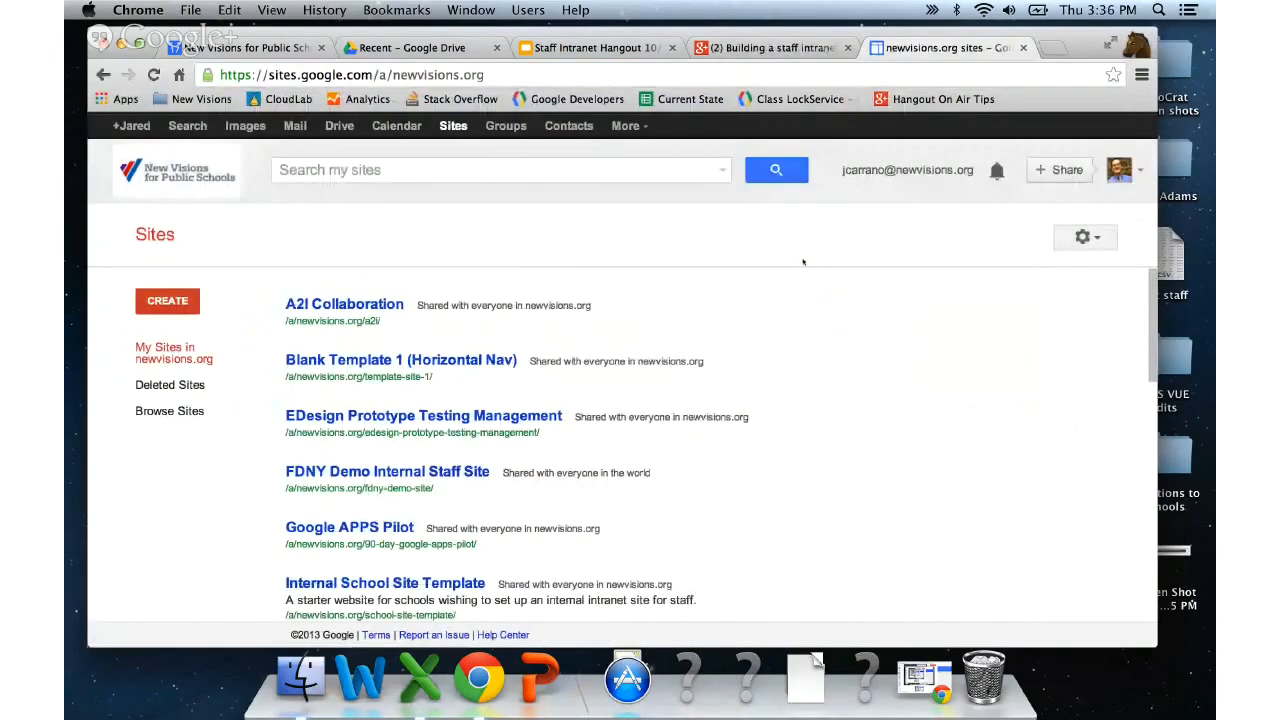
click(185, 300)
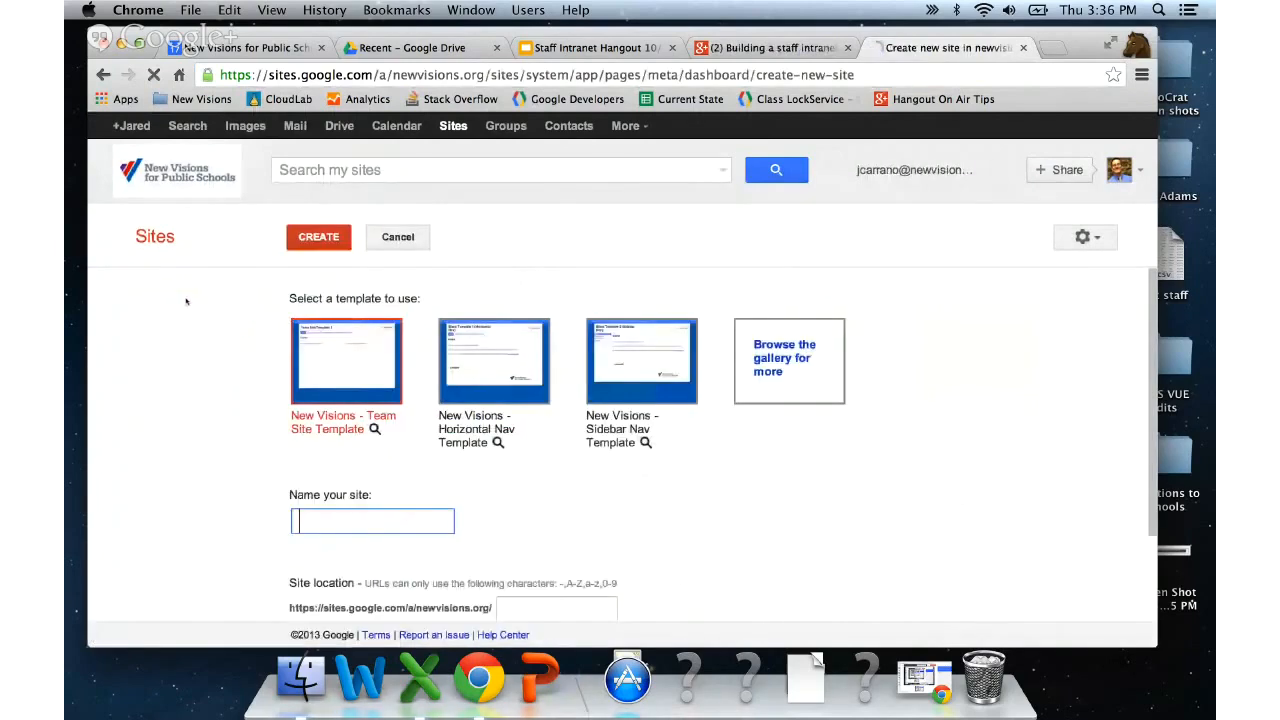
click(801, 365)
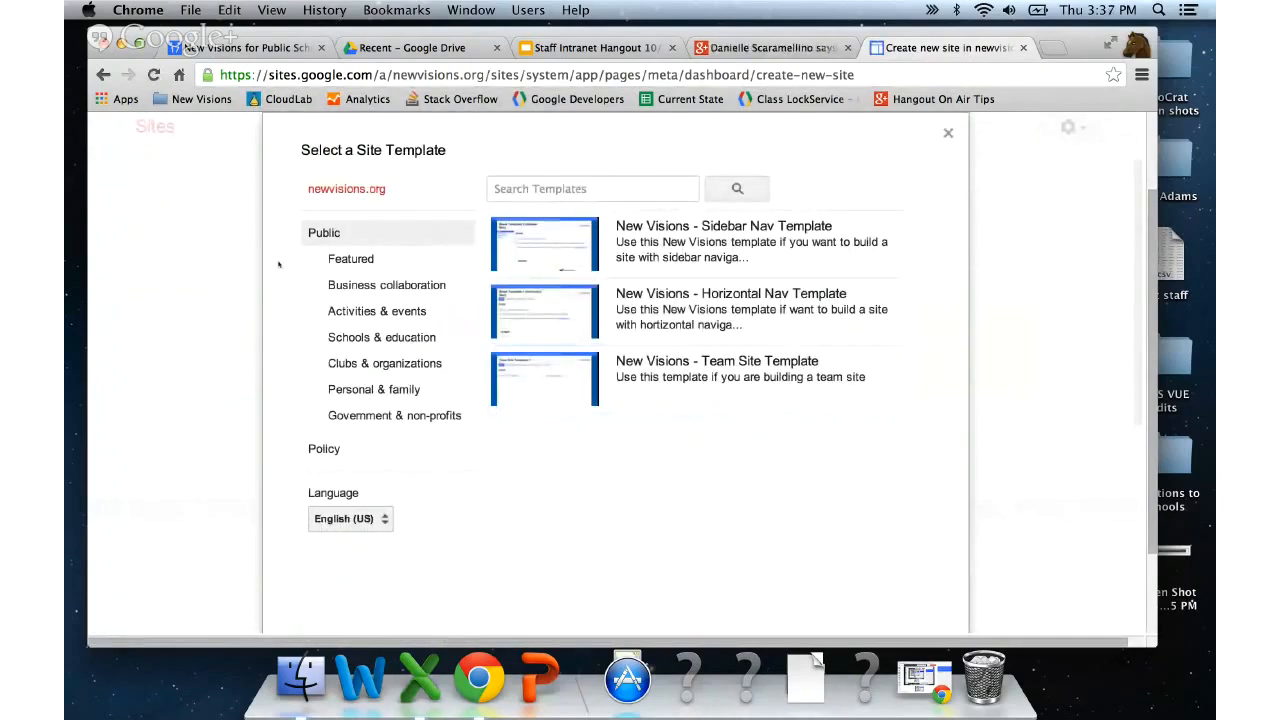
- Search public templates for 'new visions for public schools' and select its Intranet Template
click(321, 235)
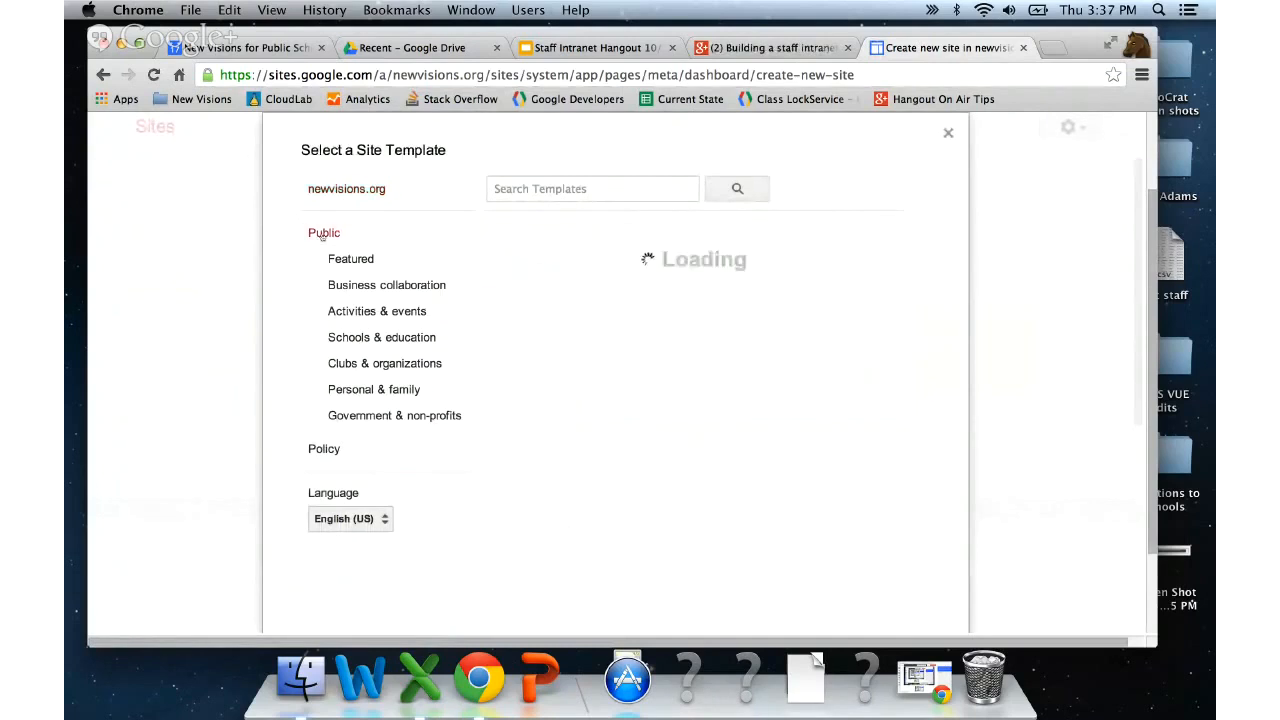
click(549, 190)
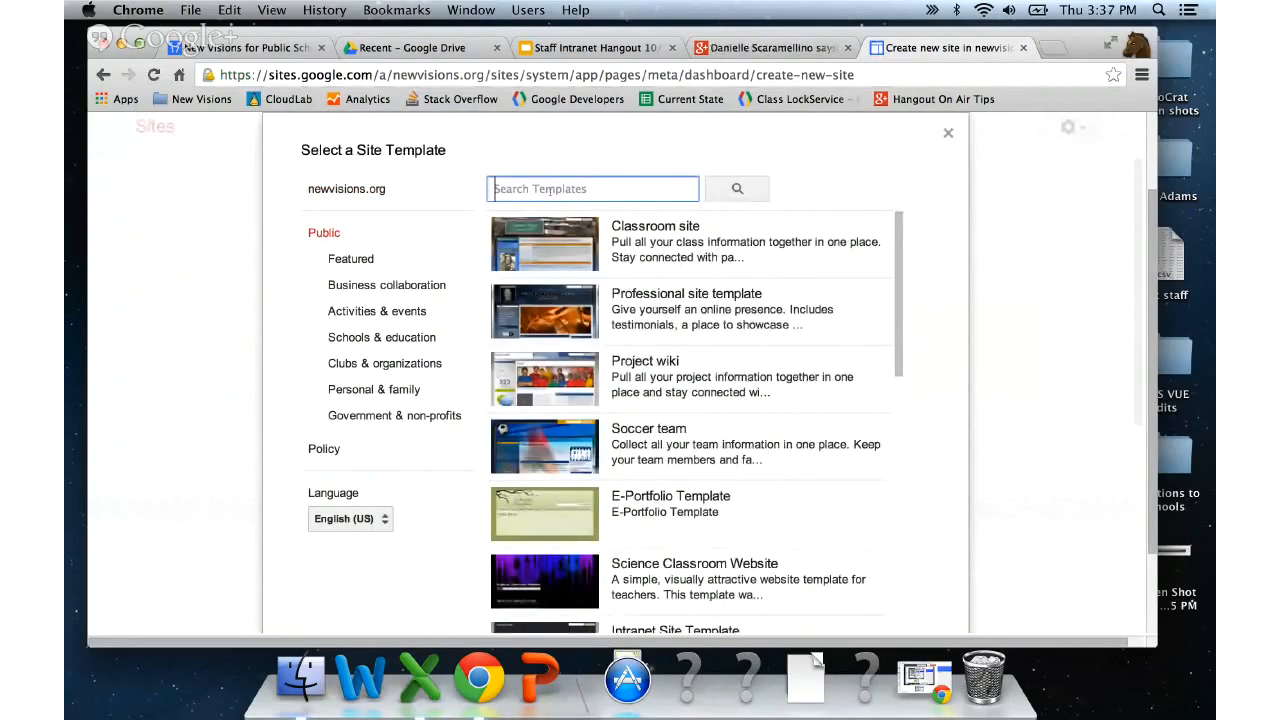
text(new visions for public schools)
key(Return)
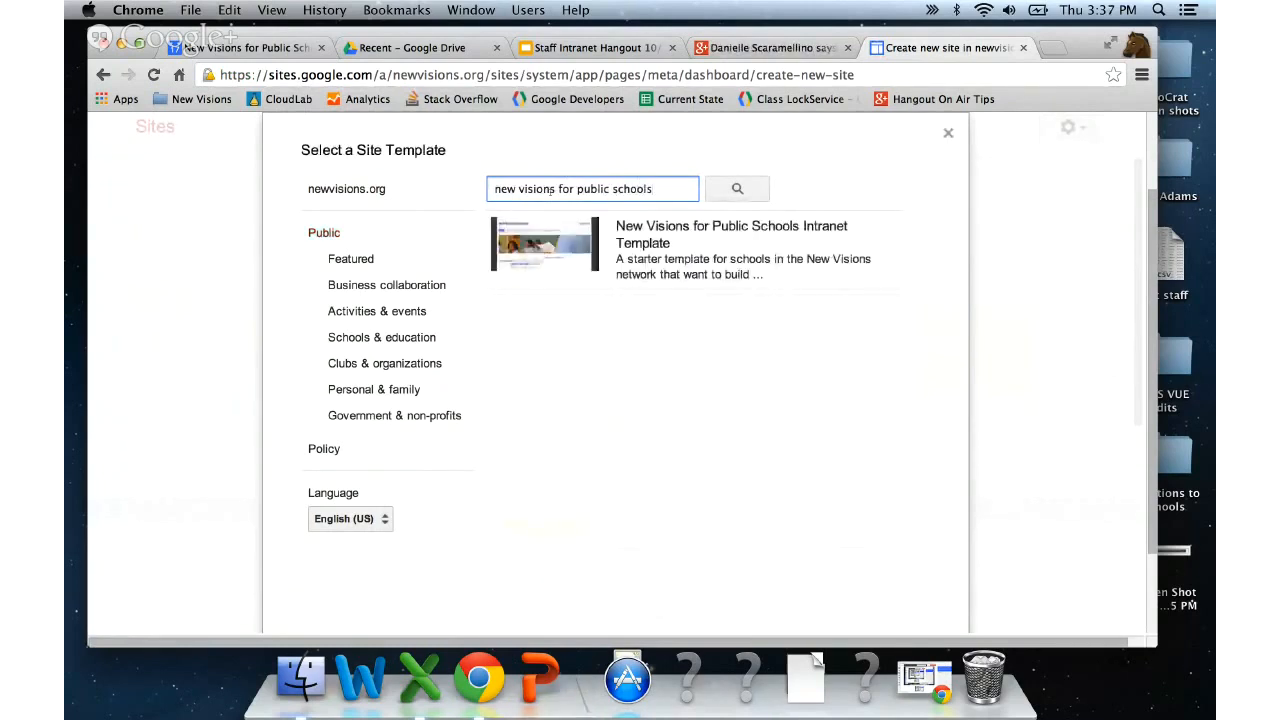
click(682, 279)
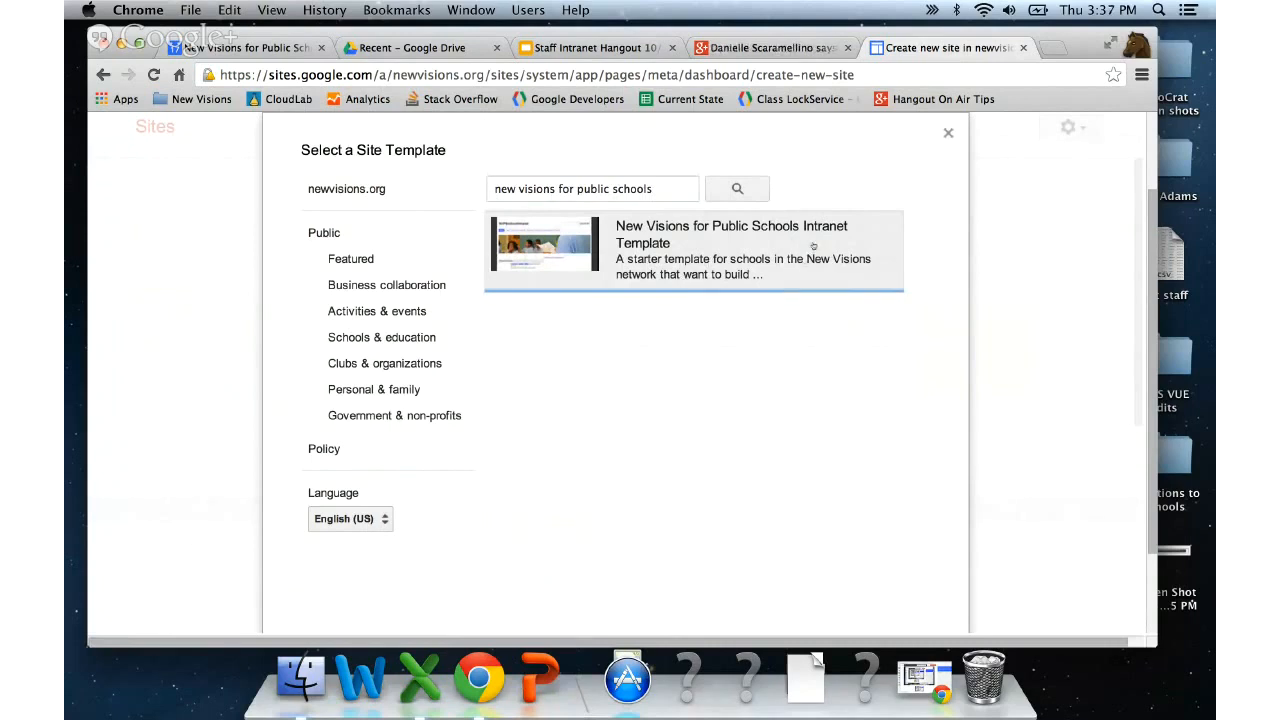
click(813, 245)
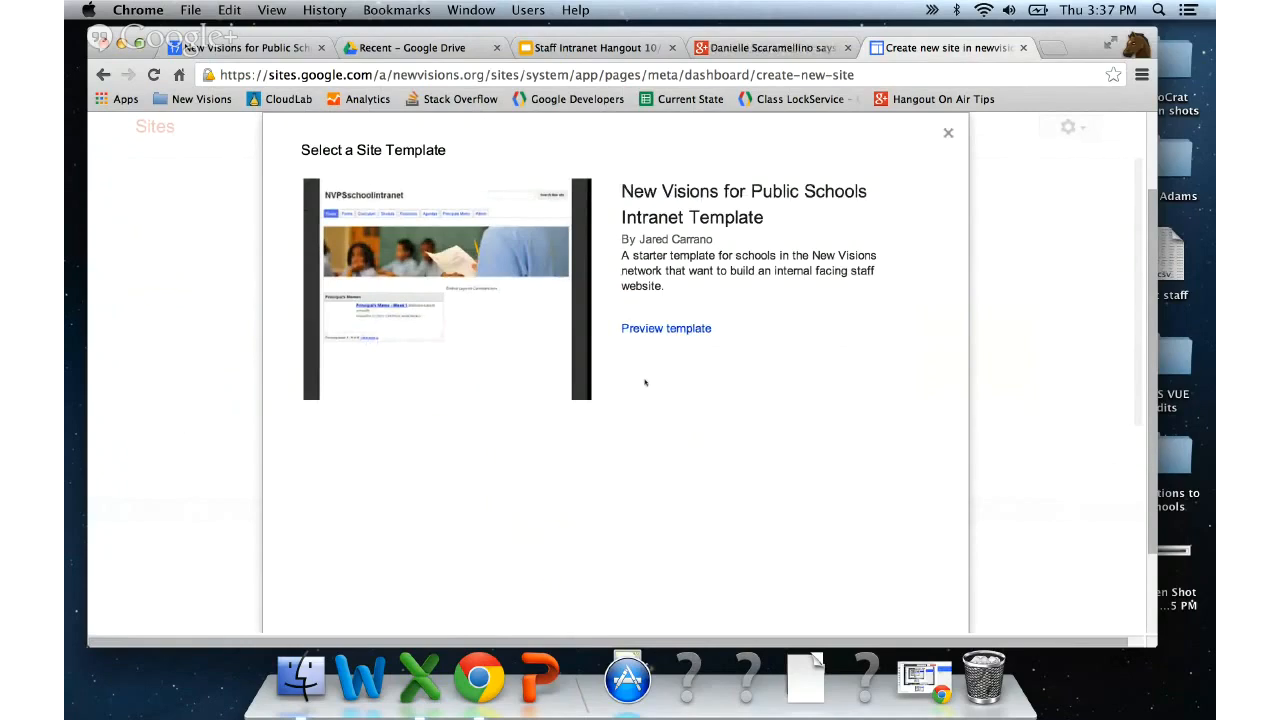
scroll(605, 398, down, 3)
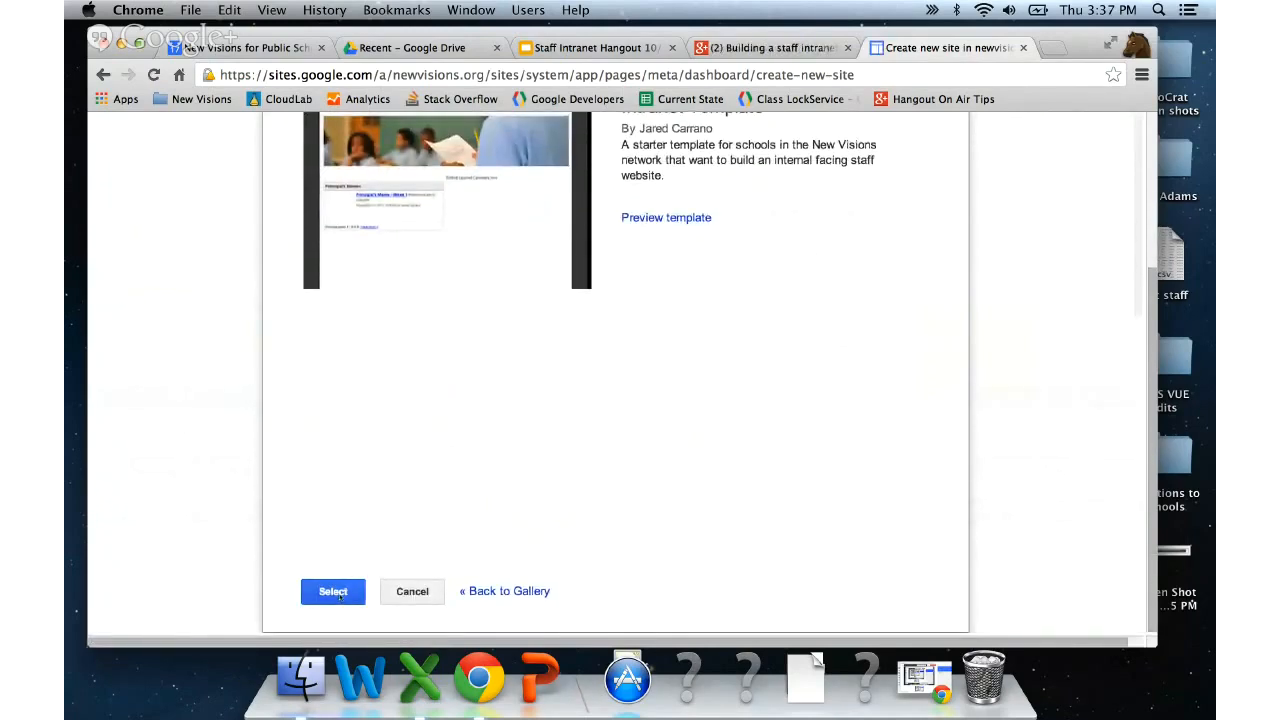
click(336, 592)
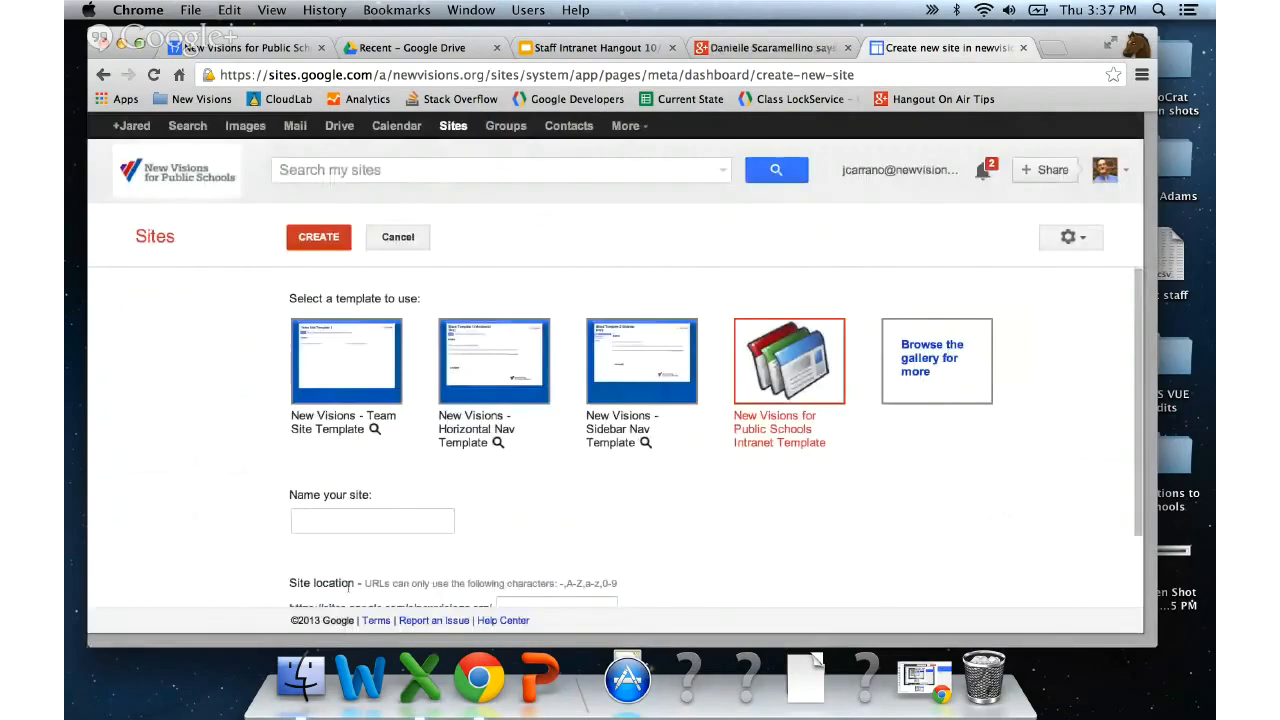
- Name the site 'School Intranet Site' and create it from the Intranet Template
click(287, 495)
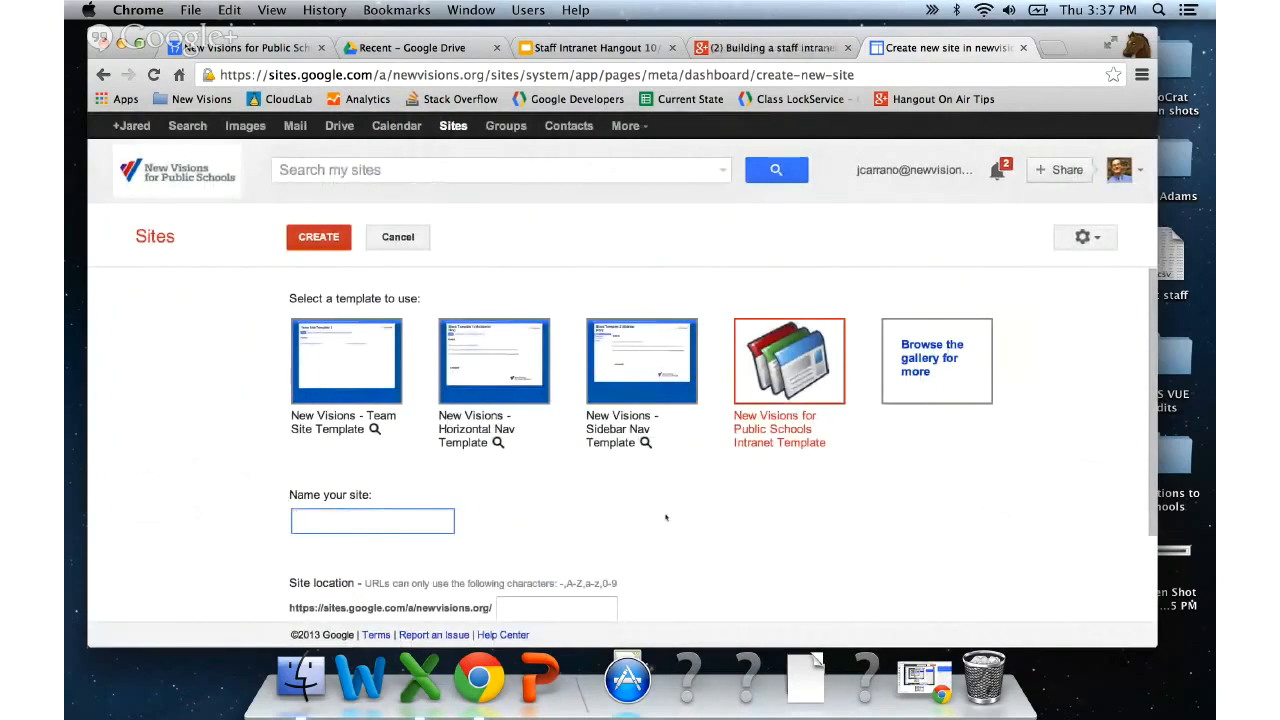
text(School )
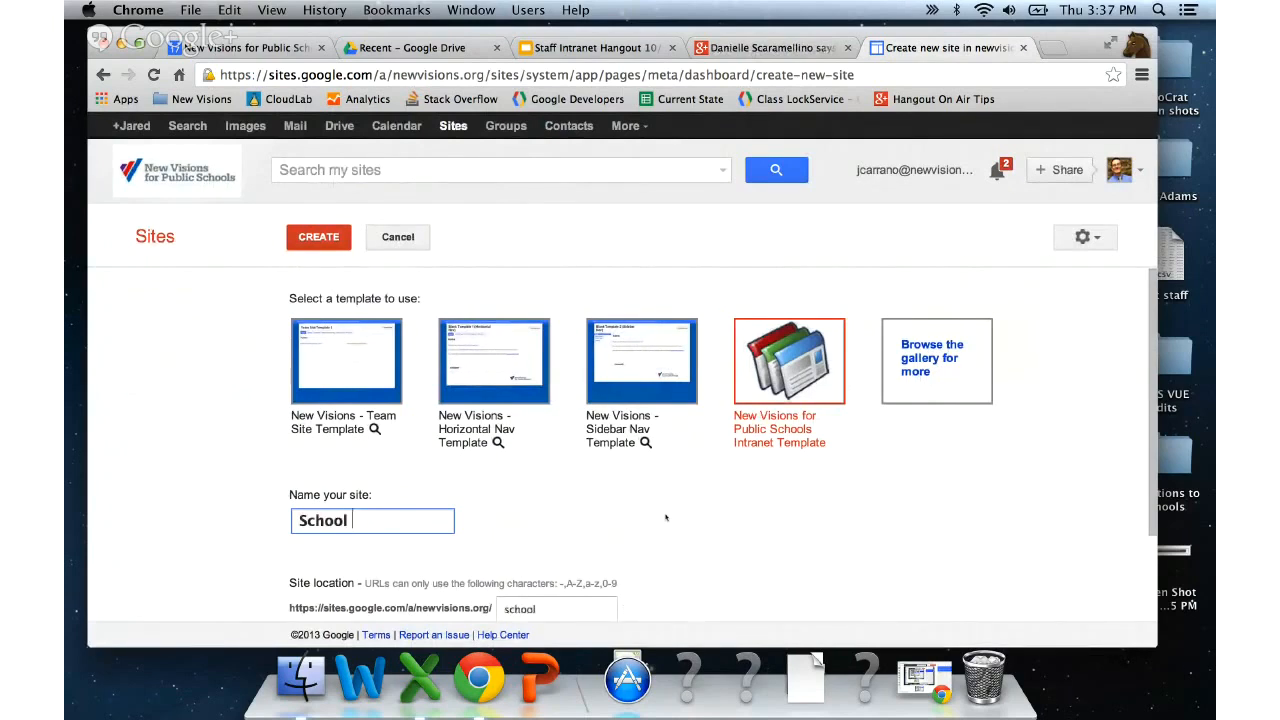
text(Intranet Site)
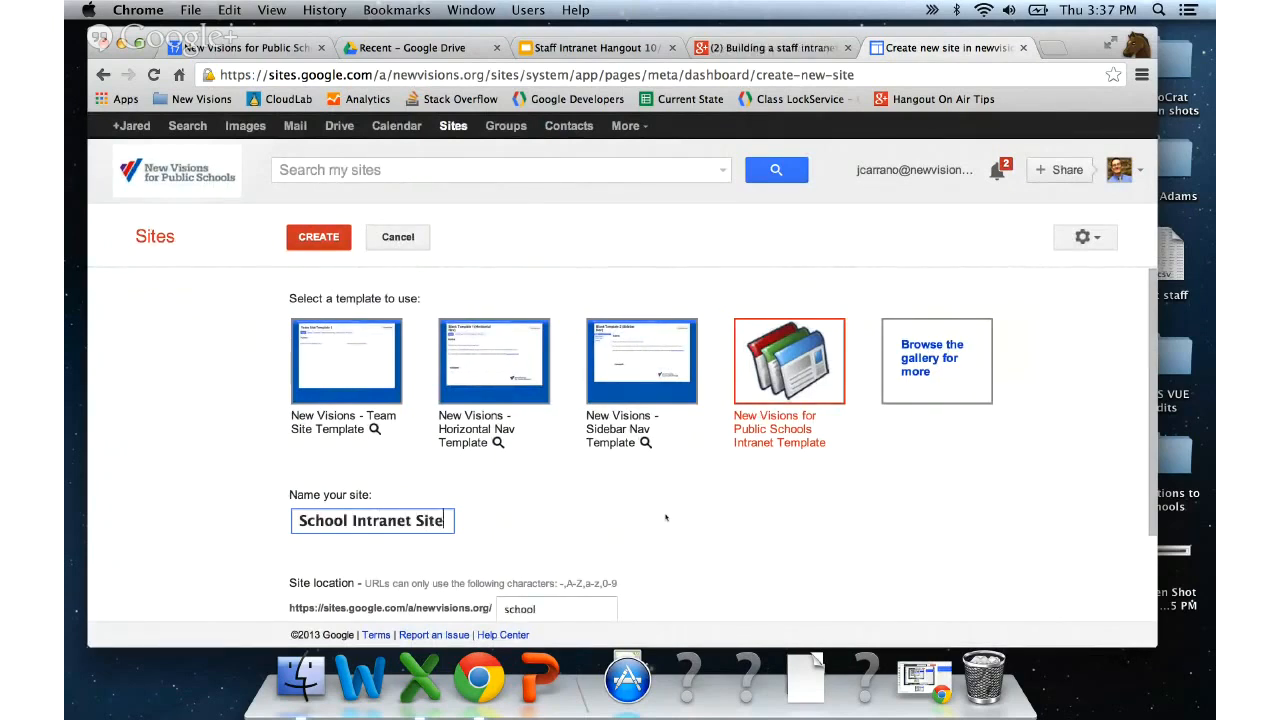
scroll(600, 545, down, 3)
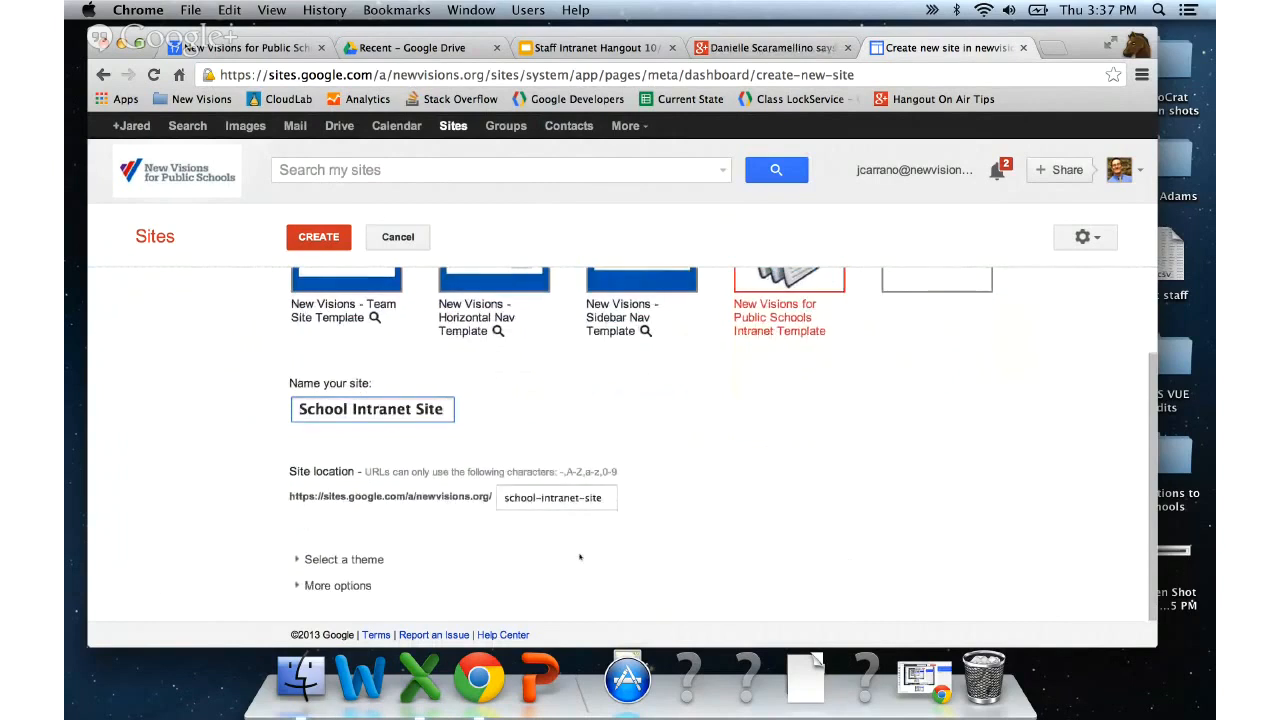
scroll(538, 557, up, 3)
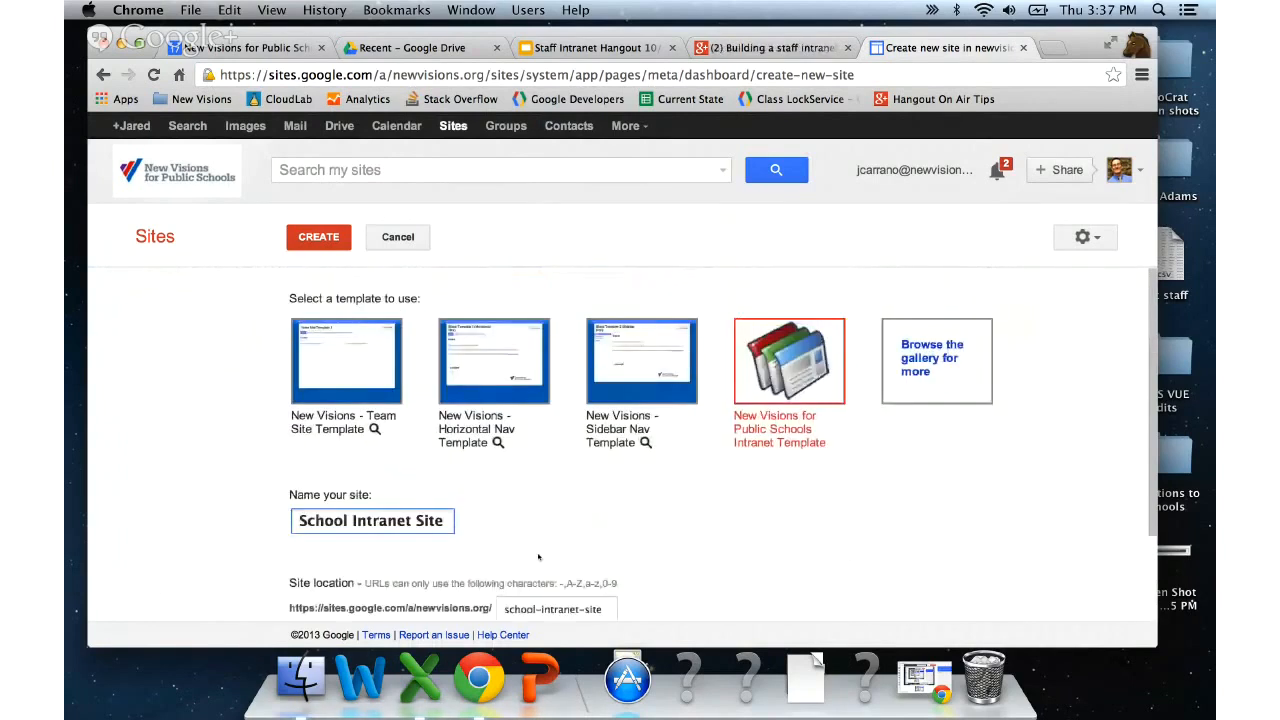
click(318, 237)
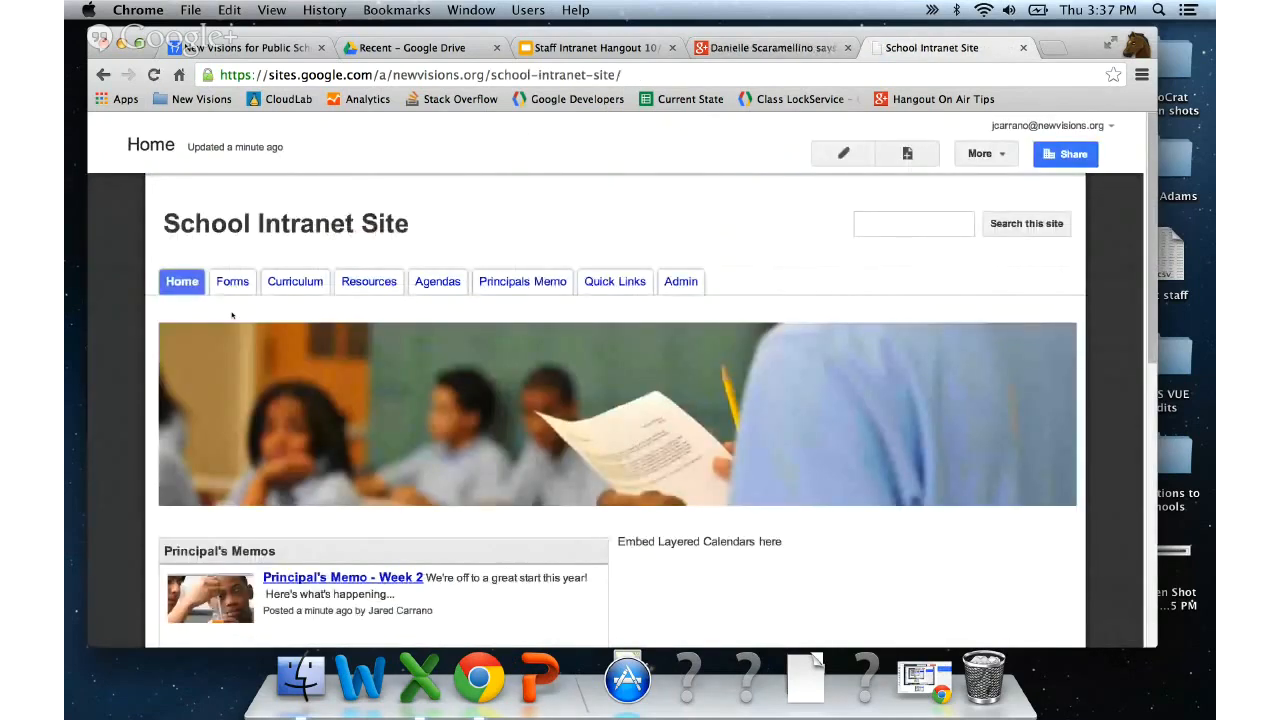
scroll(232, 316, down, 3)
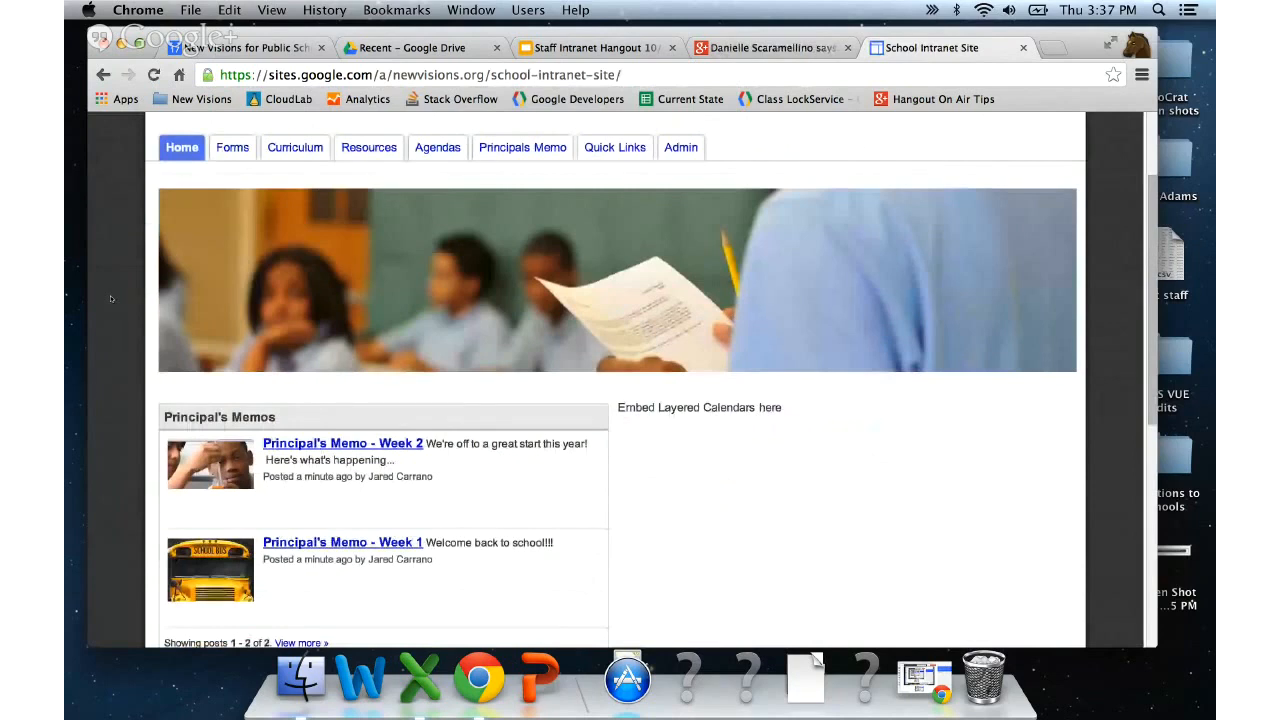
scroll(111, 298, up, 3)
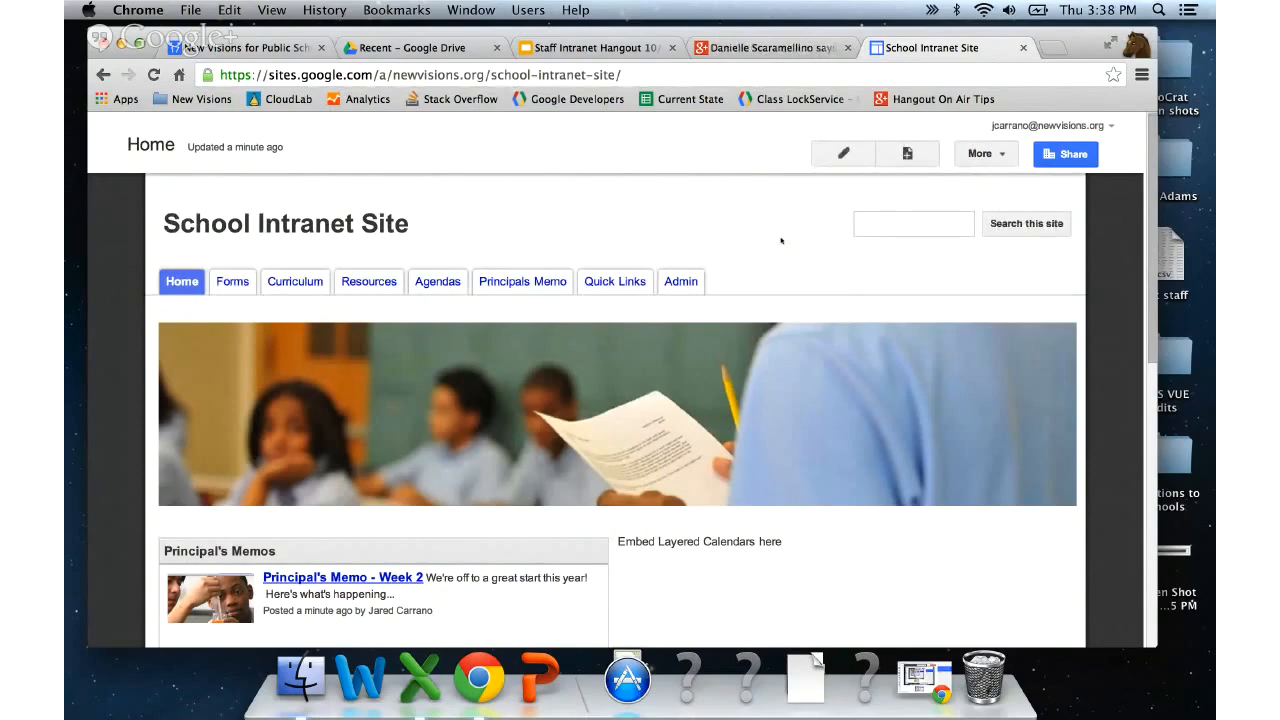
scroll(781, 240, down, 2)
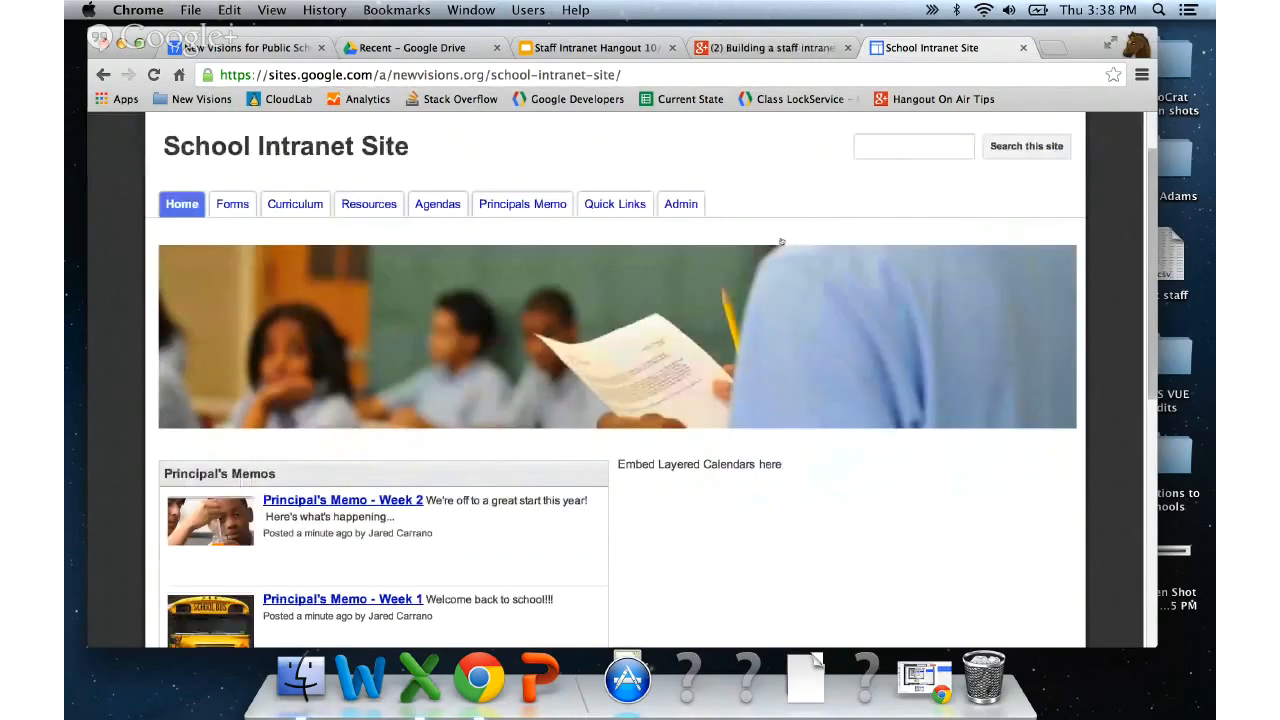
scroll(781, 240, up, 1)
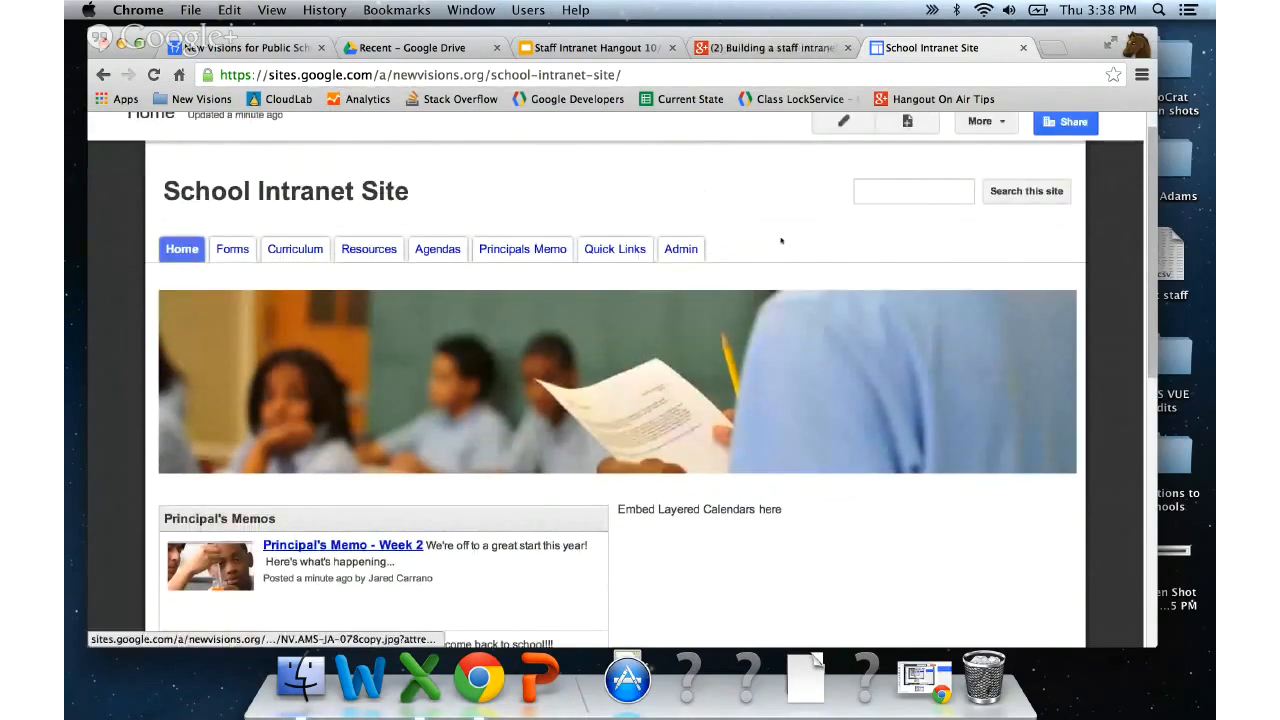
scroll(781, 240, up, 1)
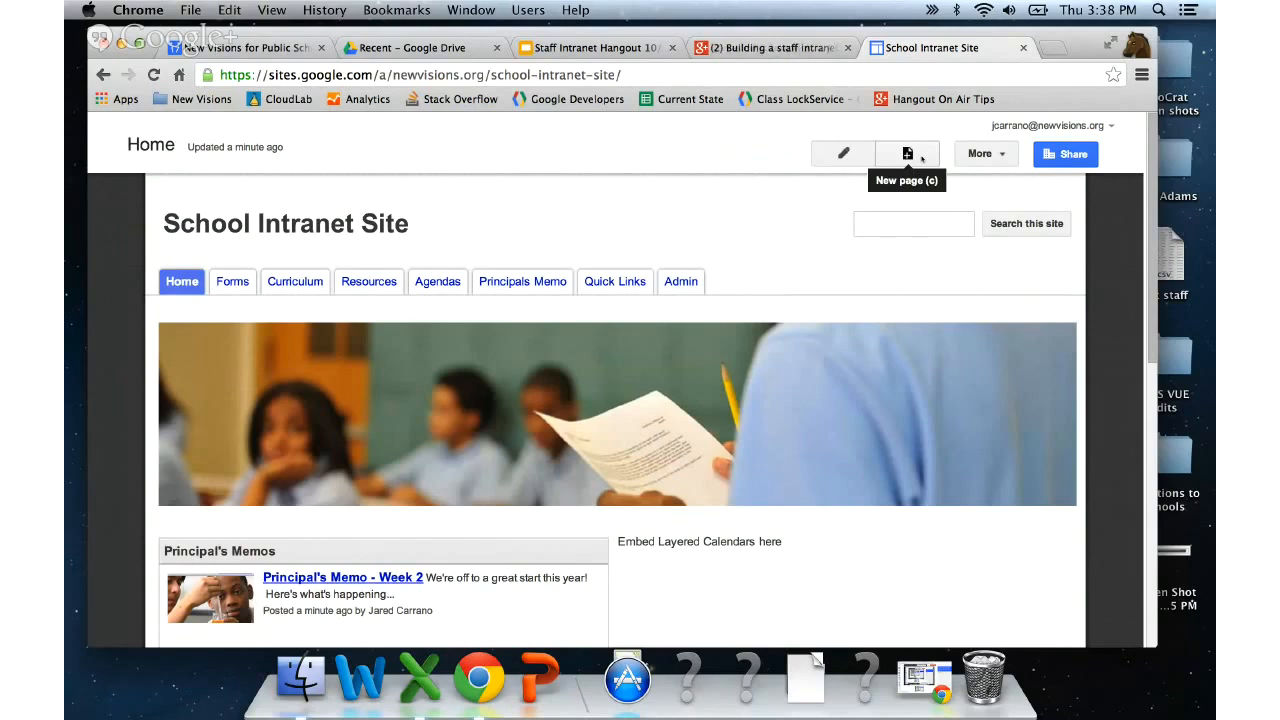
- Switch the School Intranet Site into Edit site layout mode from the More actions menu
click(1003, 155)
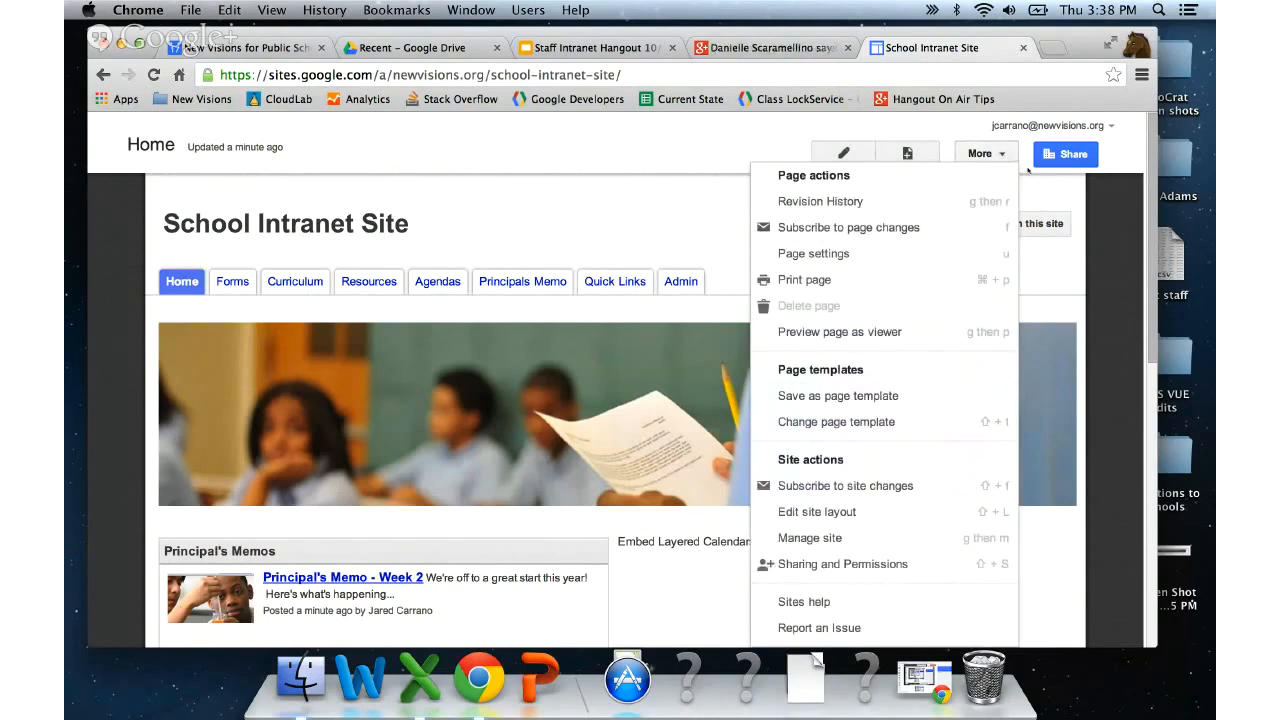
click(1028, 172)
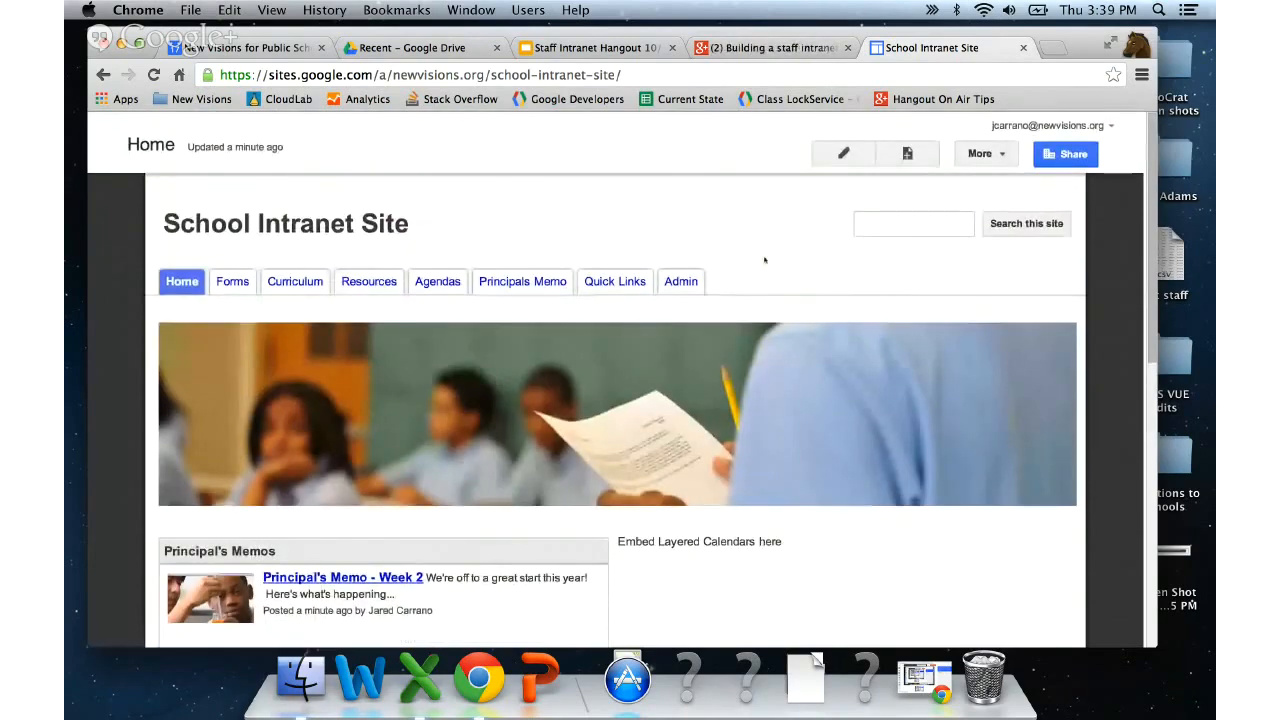
click(986, 154)
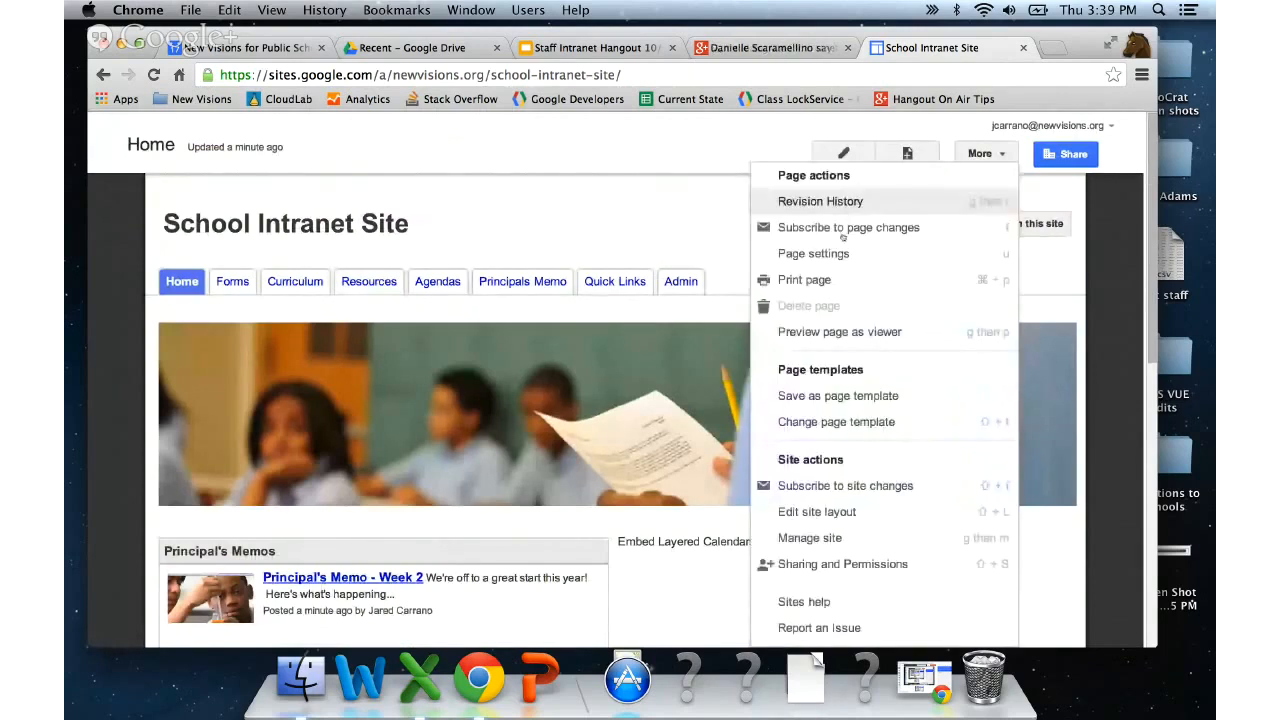
click(847, 513)
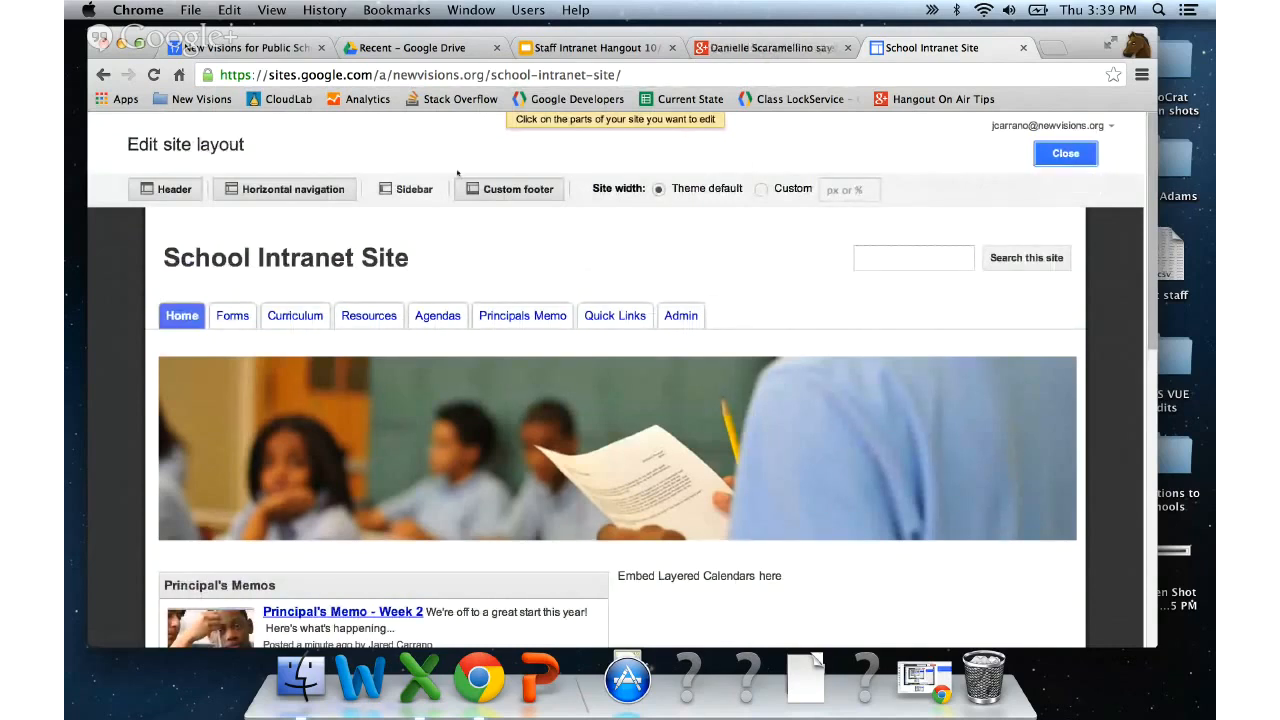
click(275, 189)
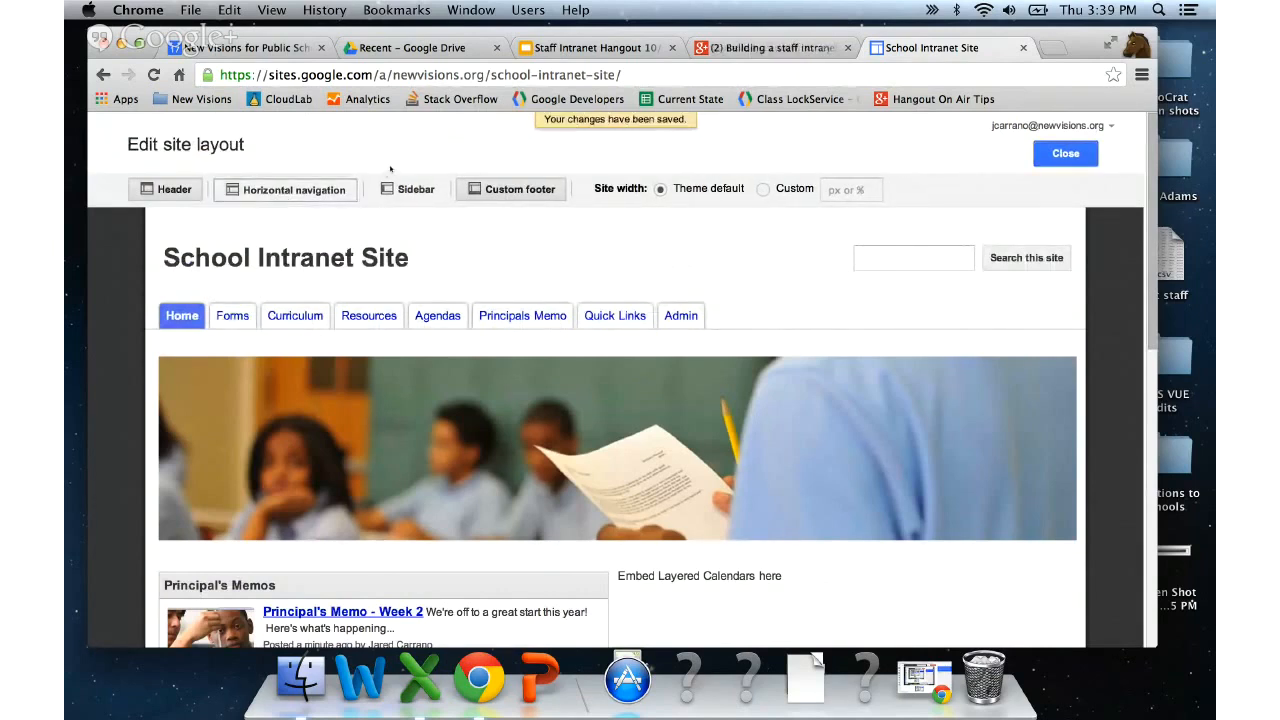
click(408, 189)
click(402, 189)
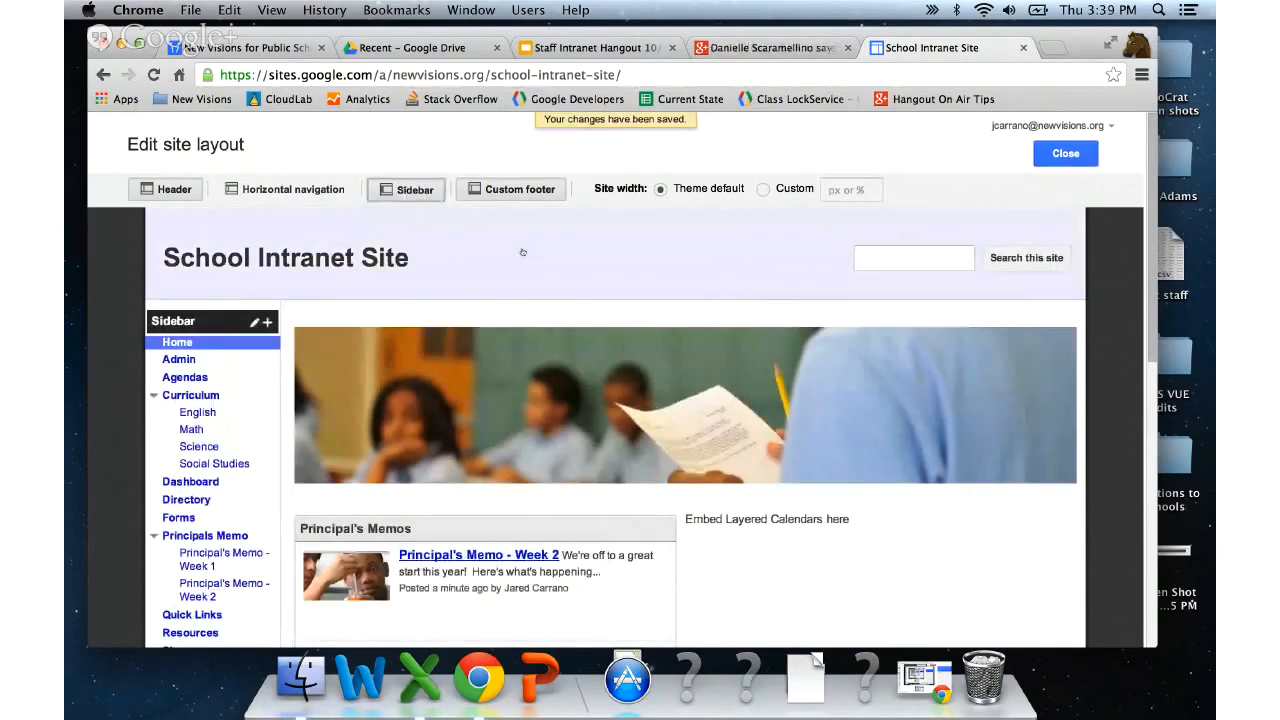
click(290, 189)
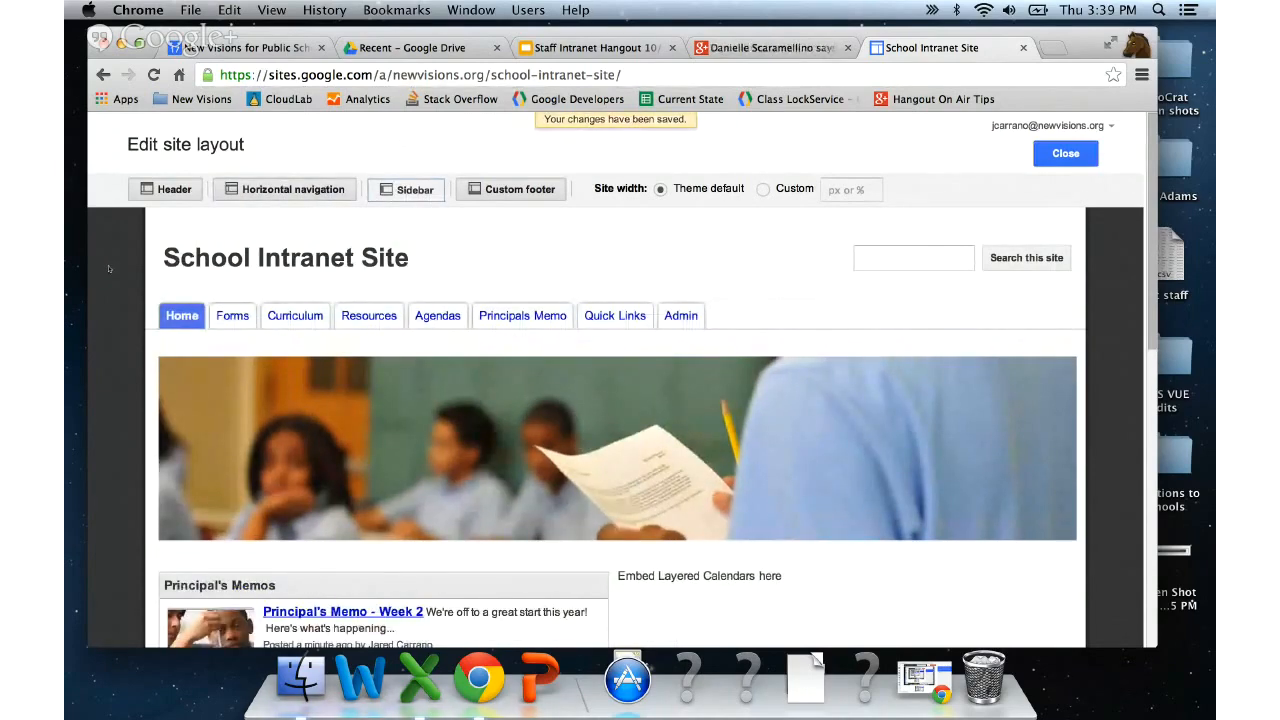
scroll(109, 268, down, 1)
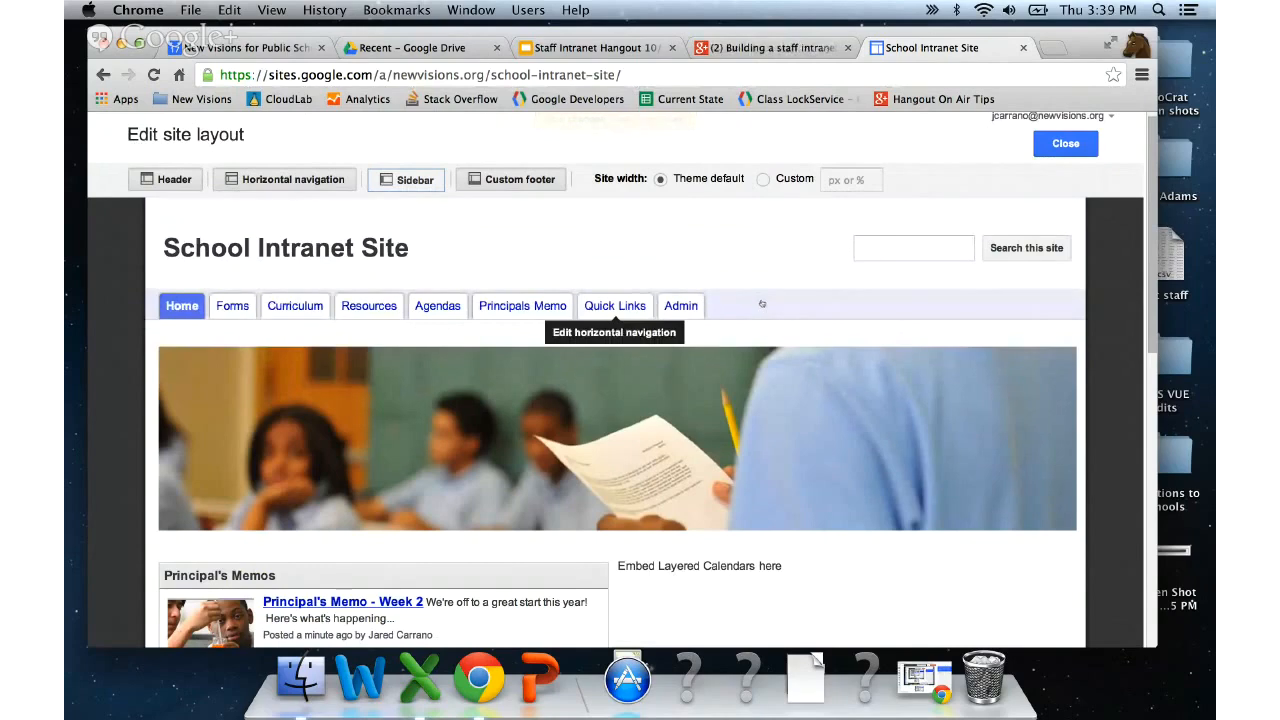
- Set the site header logo to Domain Default and save the header settings
click(735, 248)
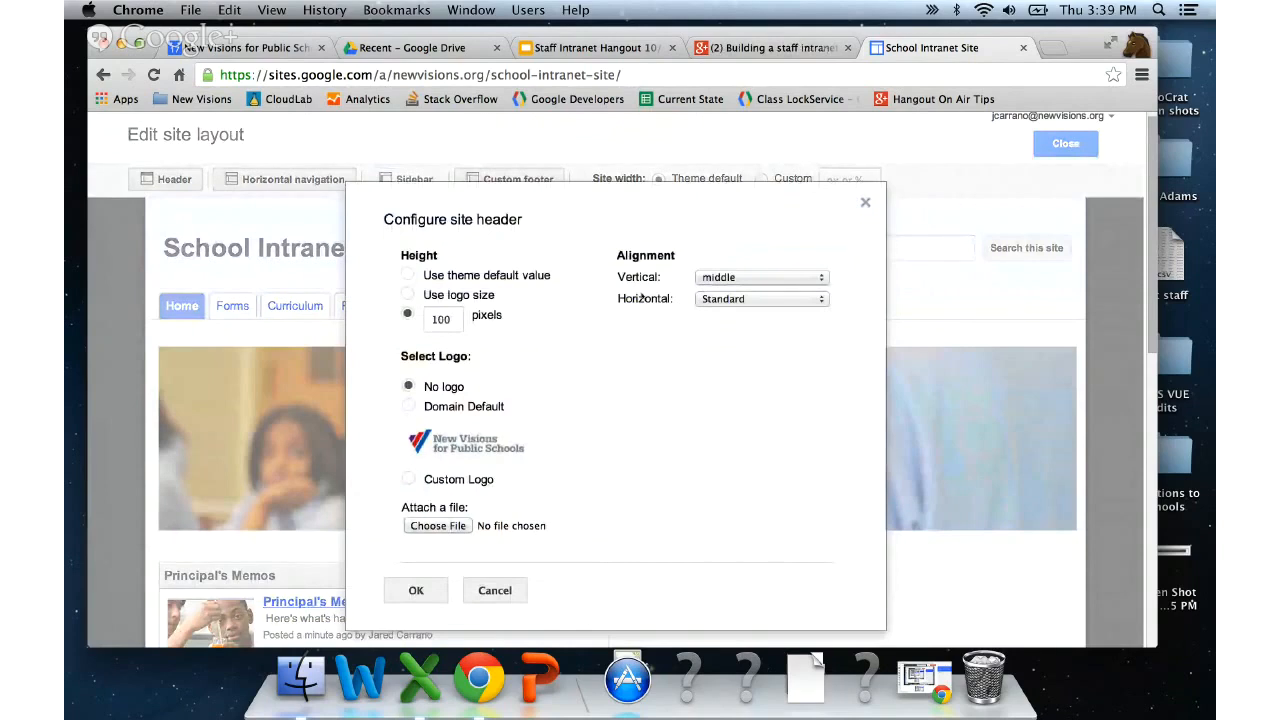
scroll(414, 430, down, 1)
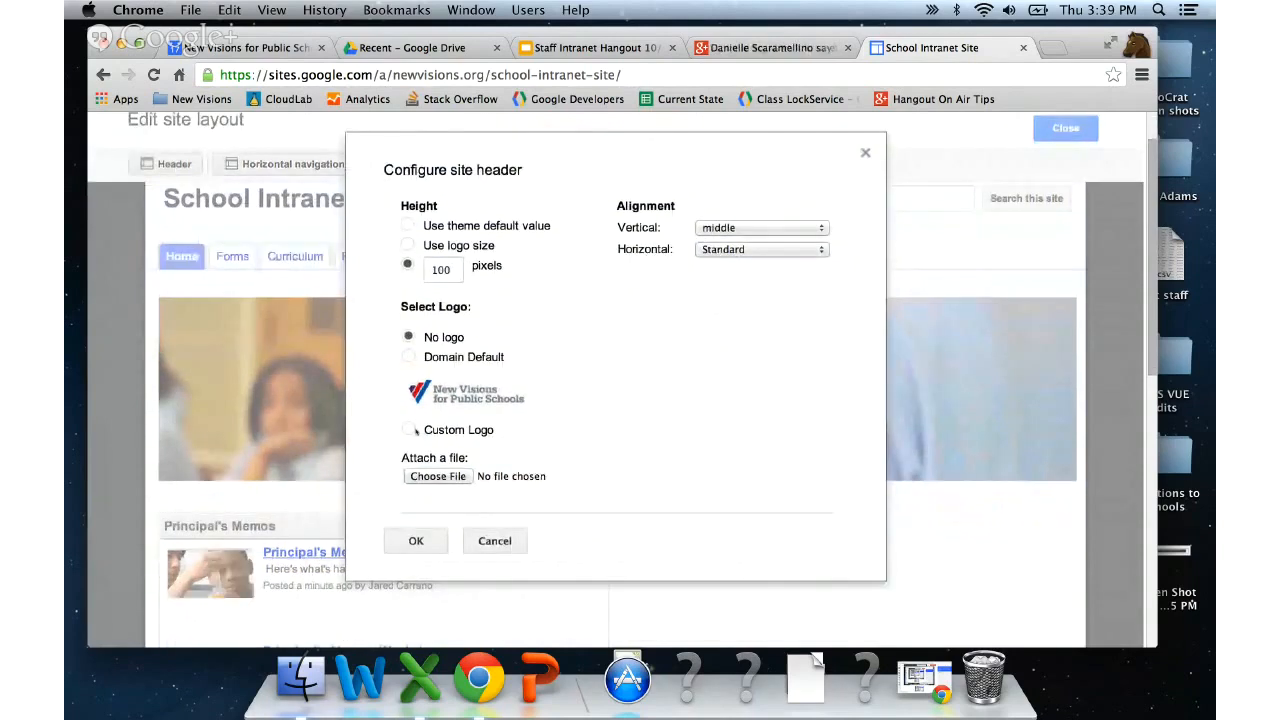
click(409, 430)
click(408, 357)
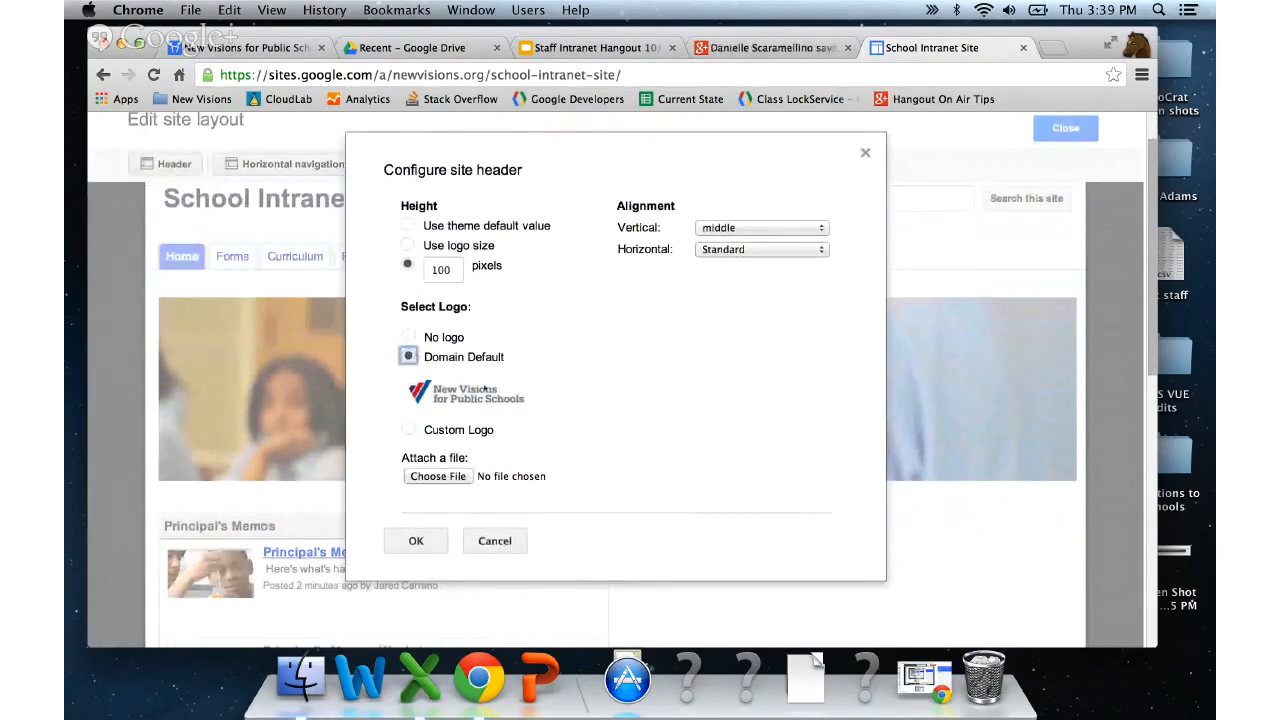
click(430, 540)
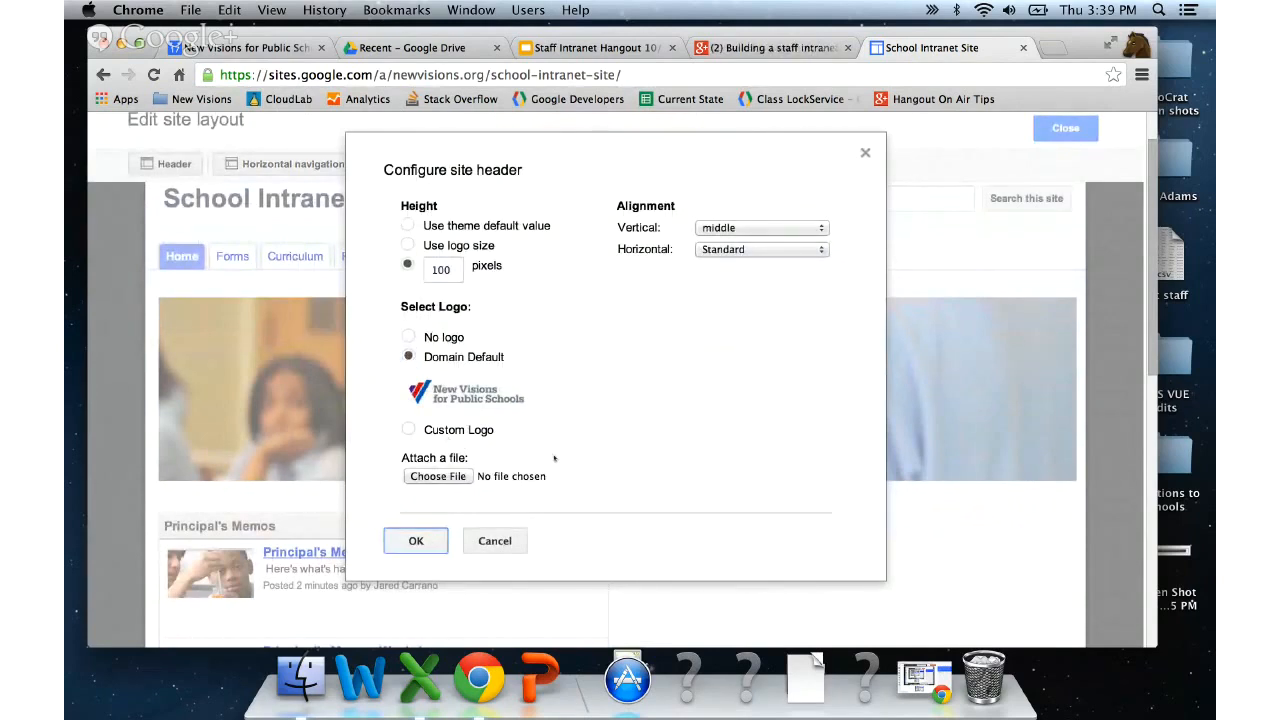
click(431, 538)
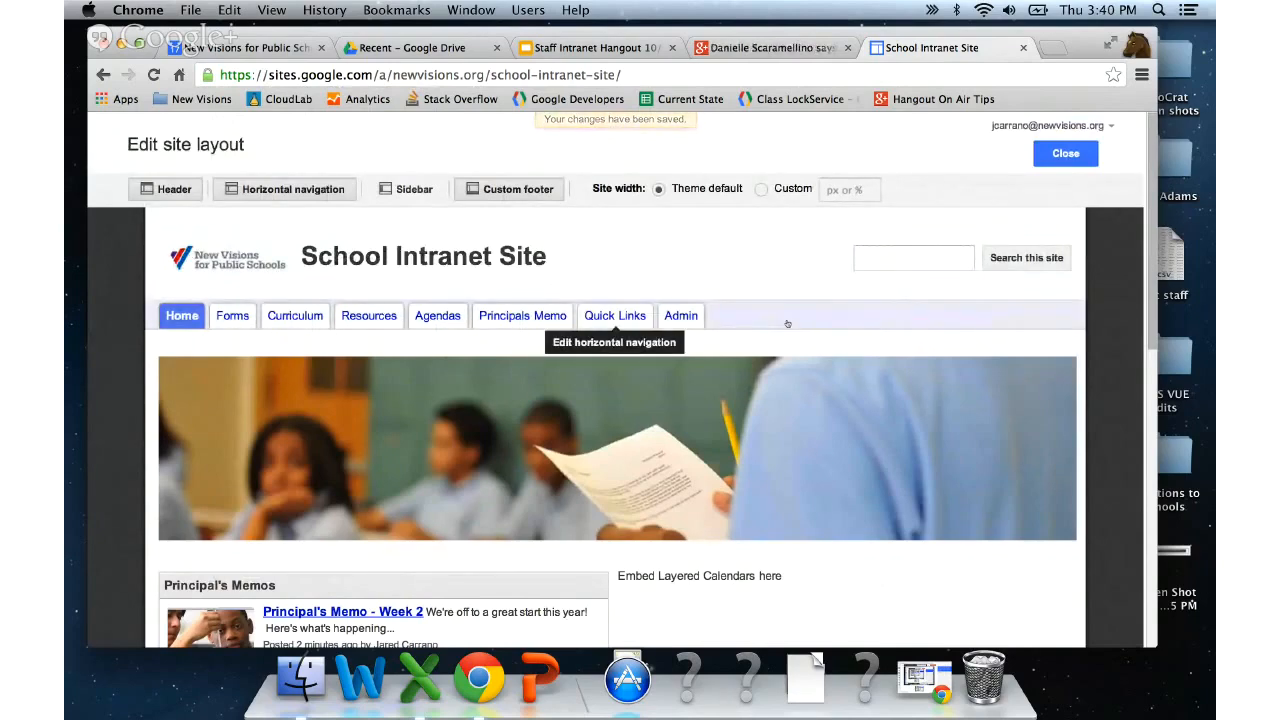
- Change the horizontal navigation bar's style from tabs to Boxes
click(787, 323)
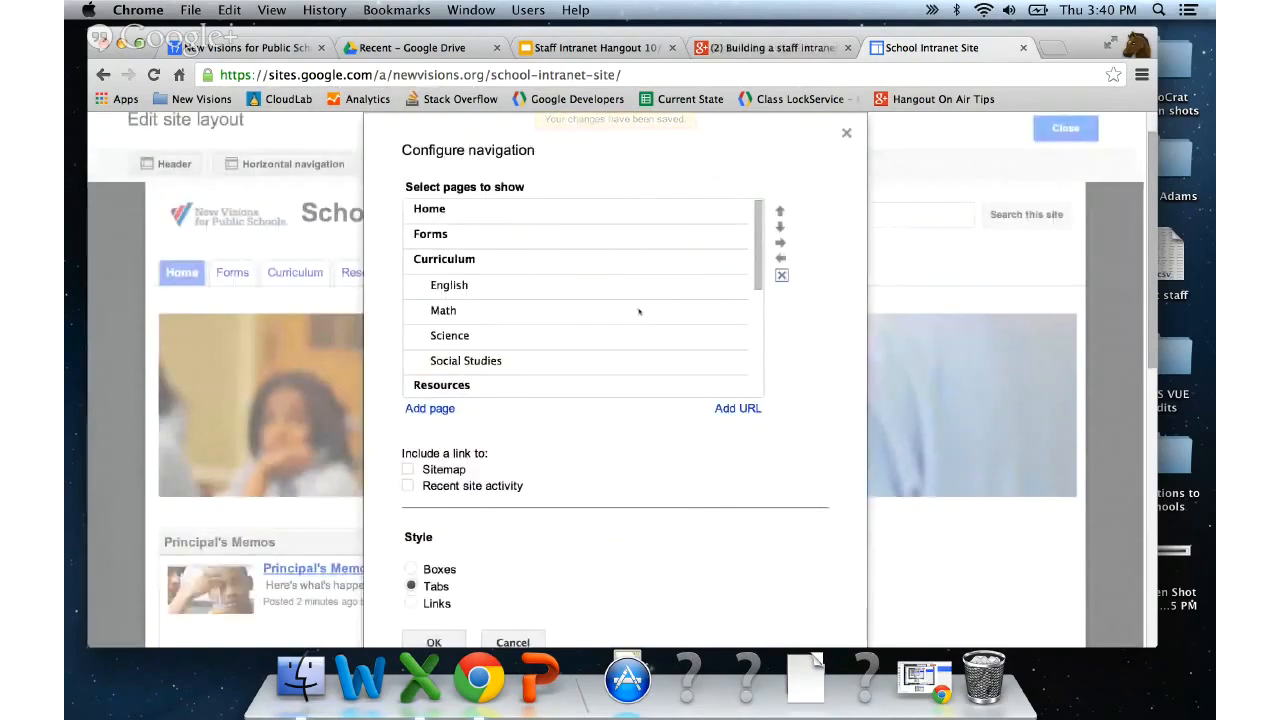
scroll(639, 312, down, 5)
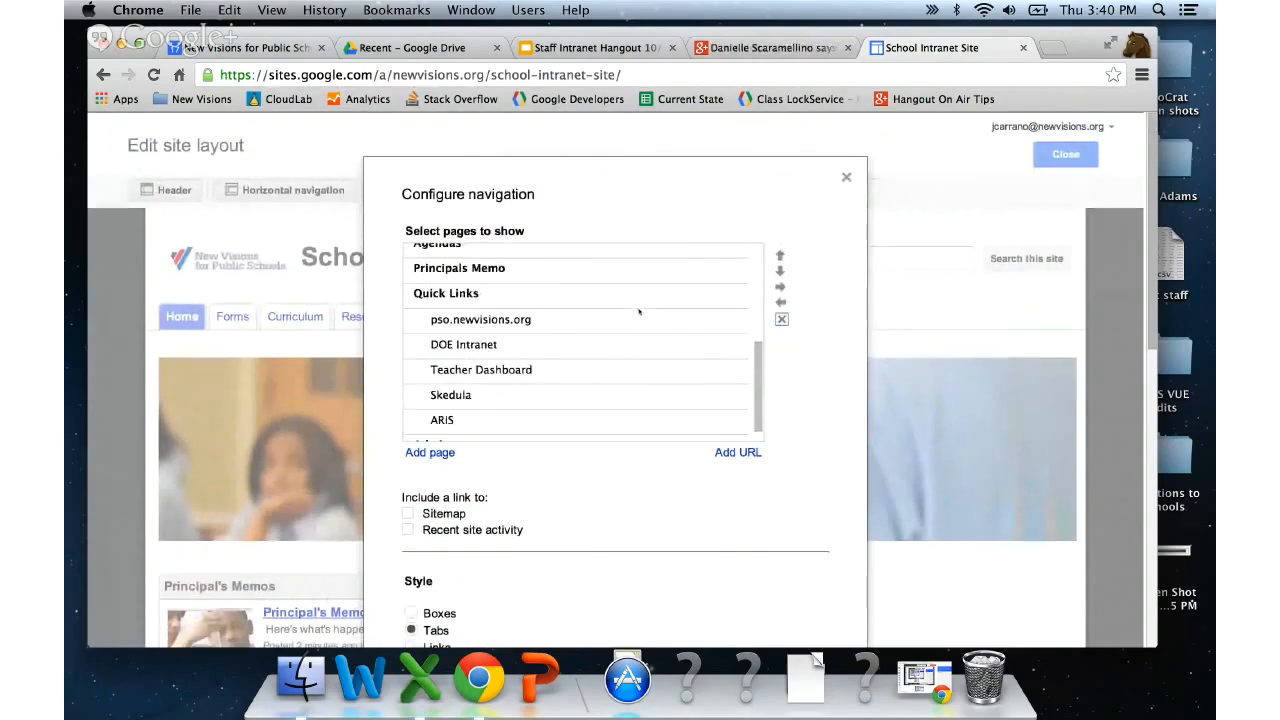
scroll(402, 382, down, 3)
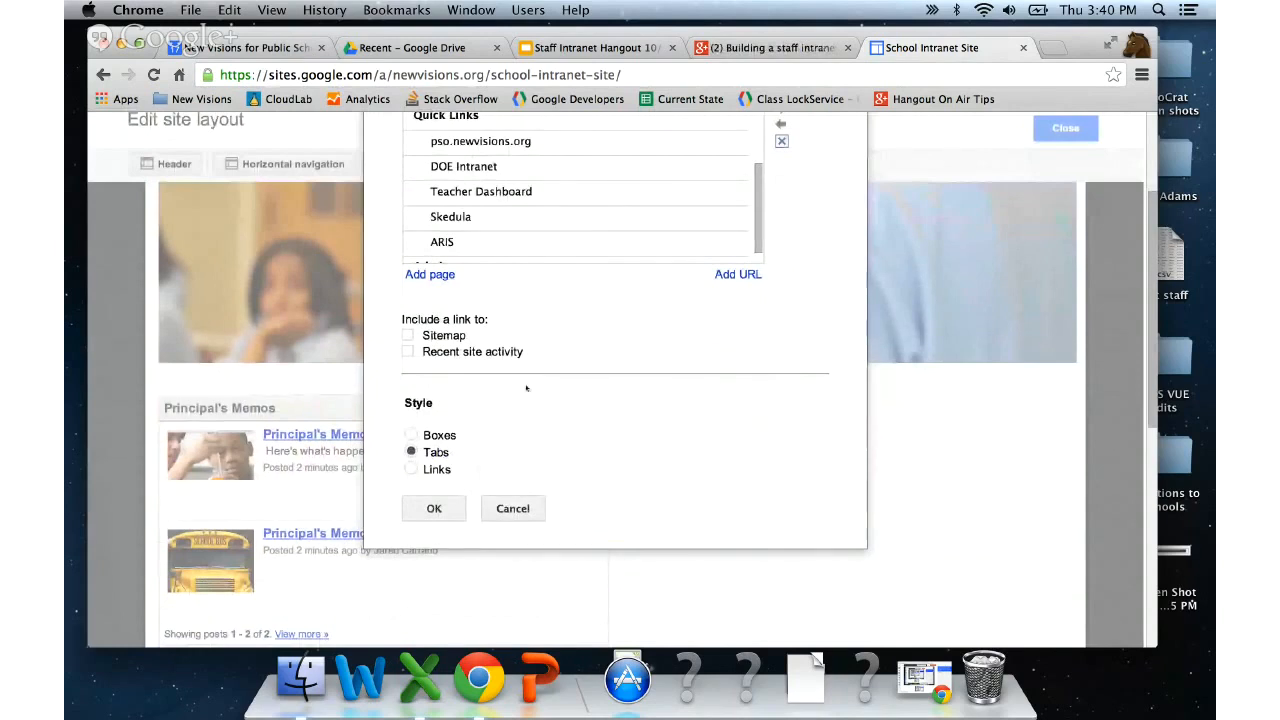
click(455, 436)
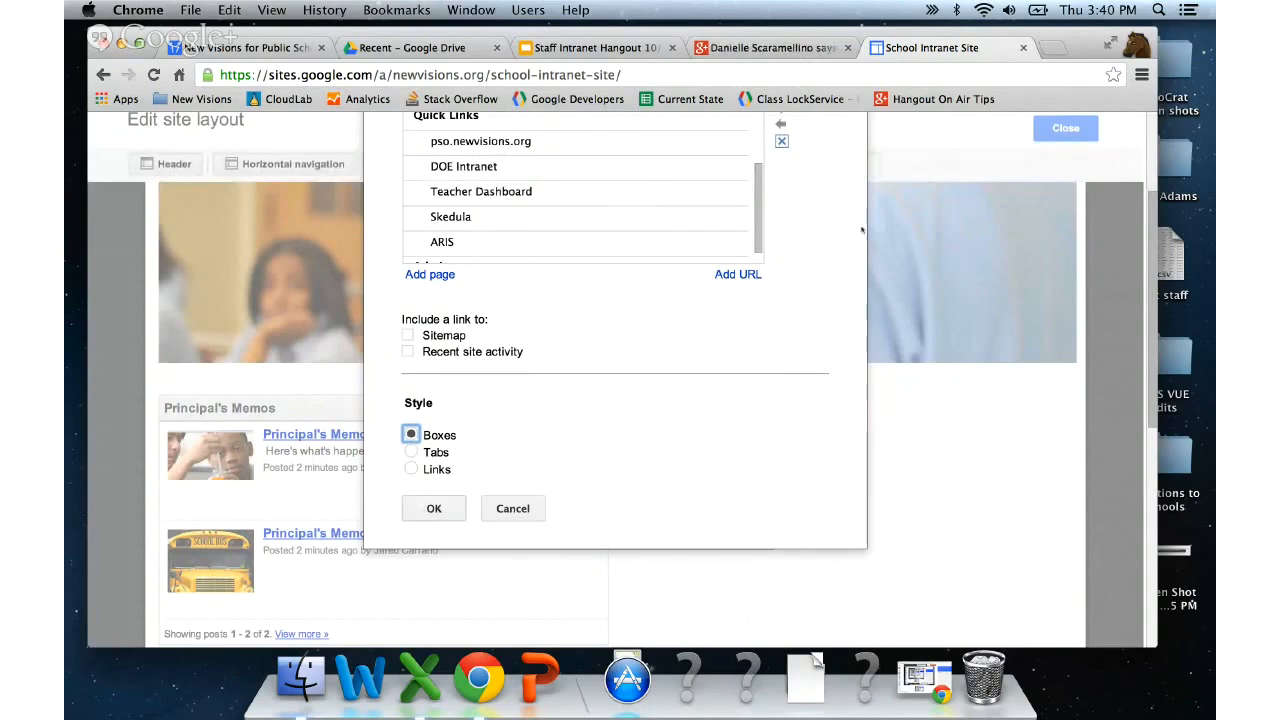
scroll(823, 249, up, 4)
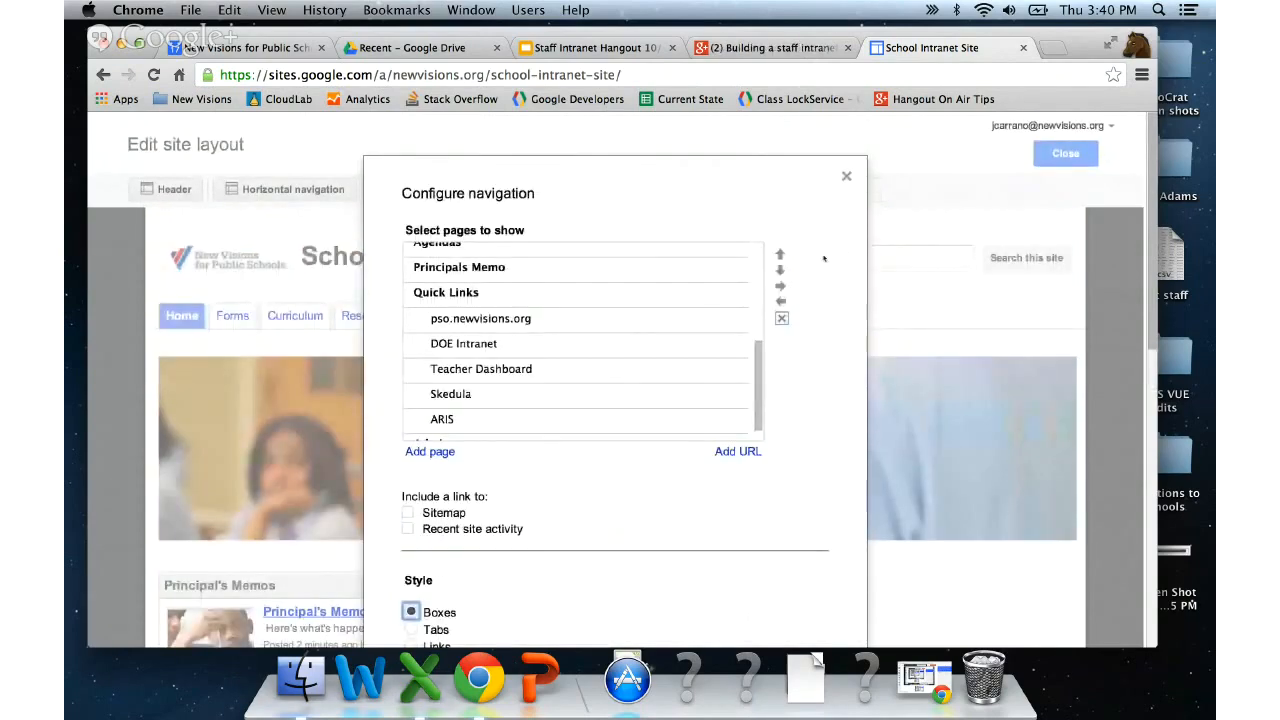
scroll(637, 363, up, 5)
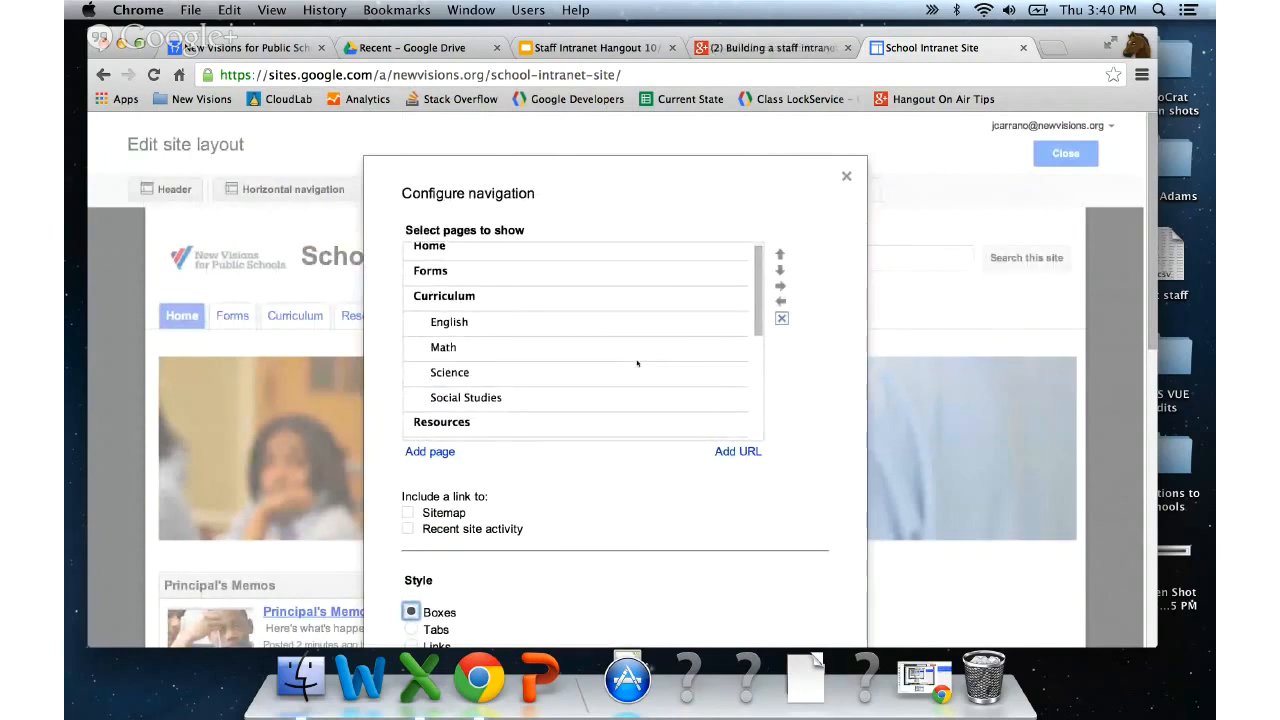
scroll(637, 363, up, 1)
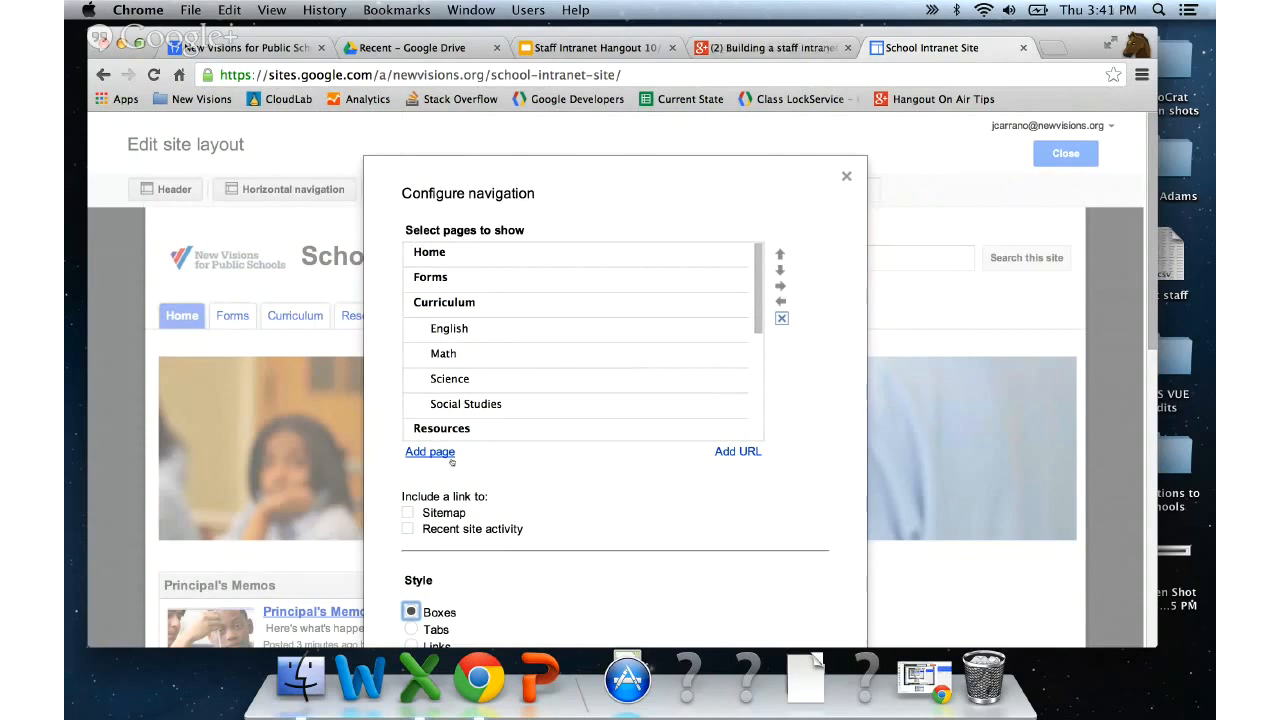
- Add a navigation link named 'New Visions' pointing to newvisions.org
click(748, 453)
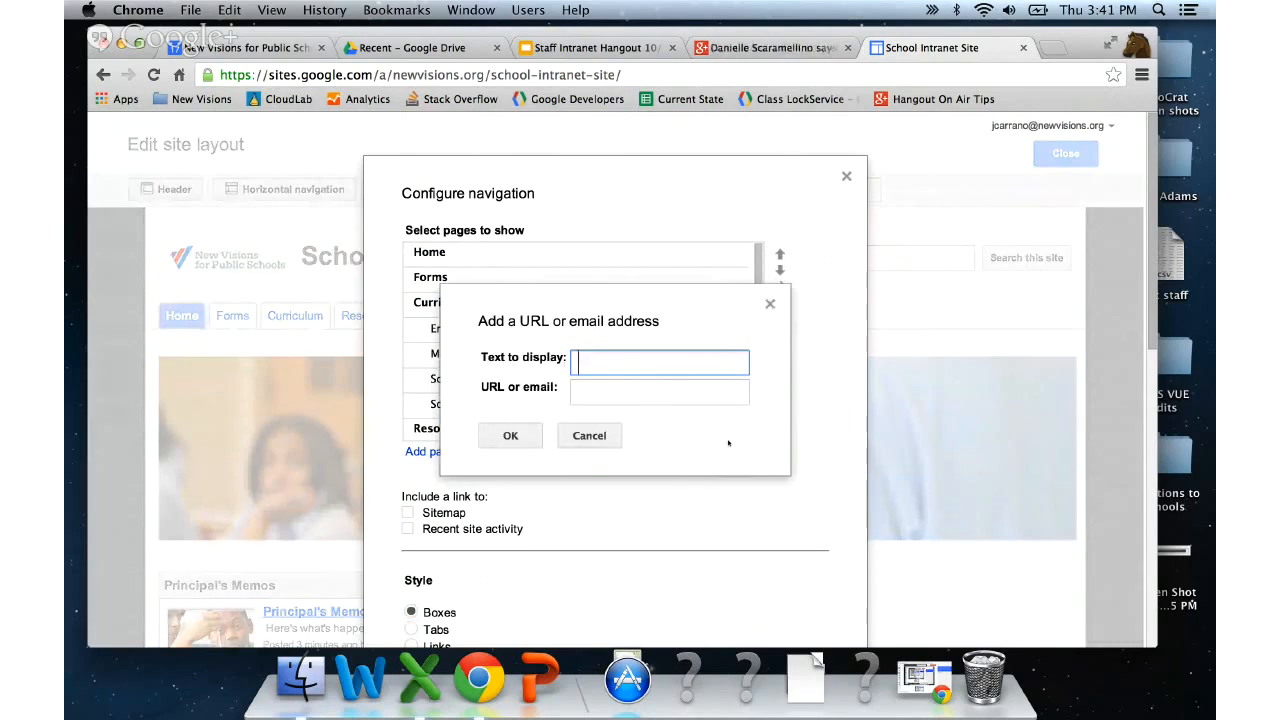
text(New Visions)
key(Tab)
text(newvisions.org)
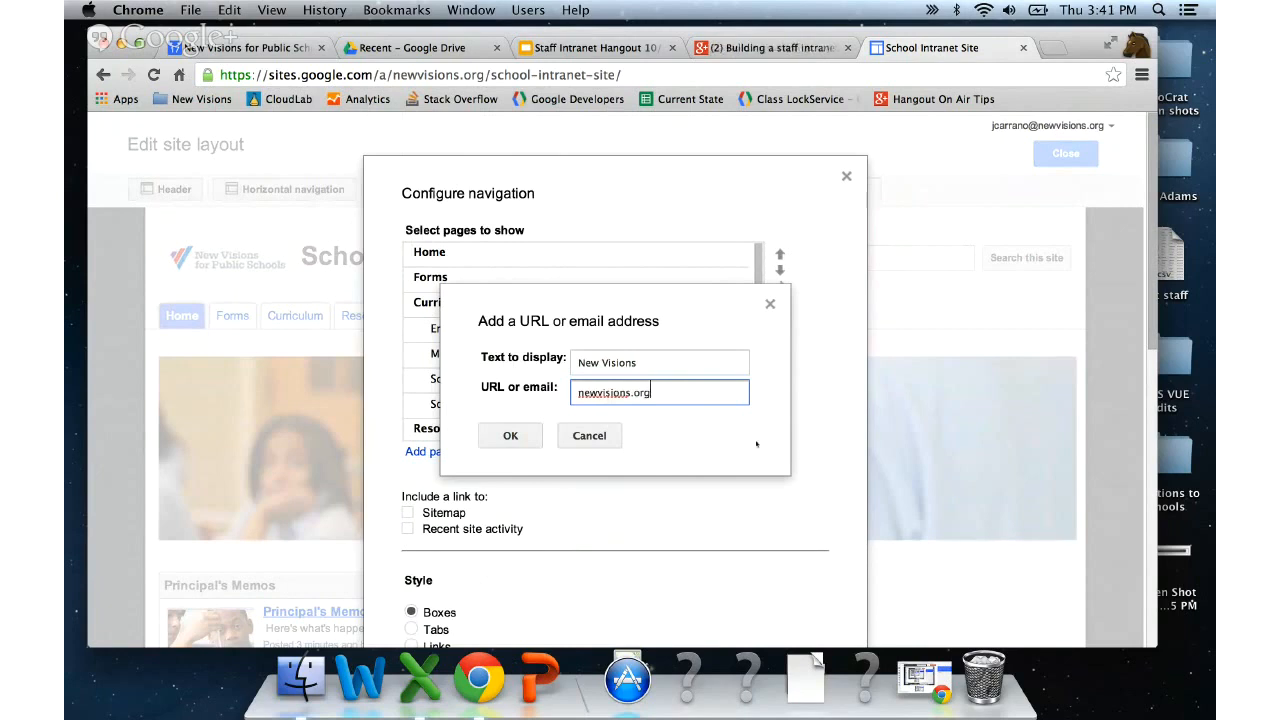
click(510, 436)
- Move New Visions up below Home, nest it under Home, and save the navigation
scroll(598, 379, down, 1)
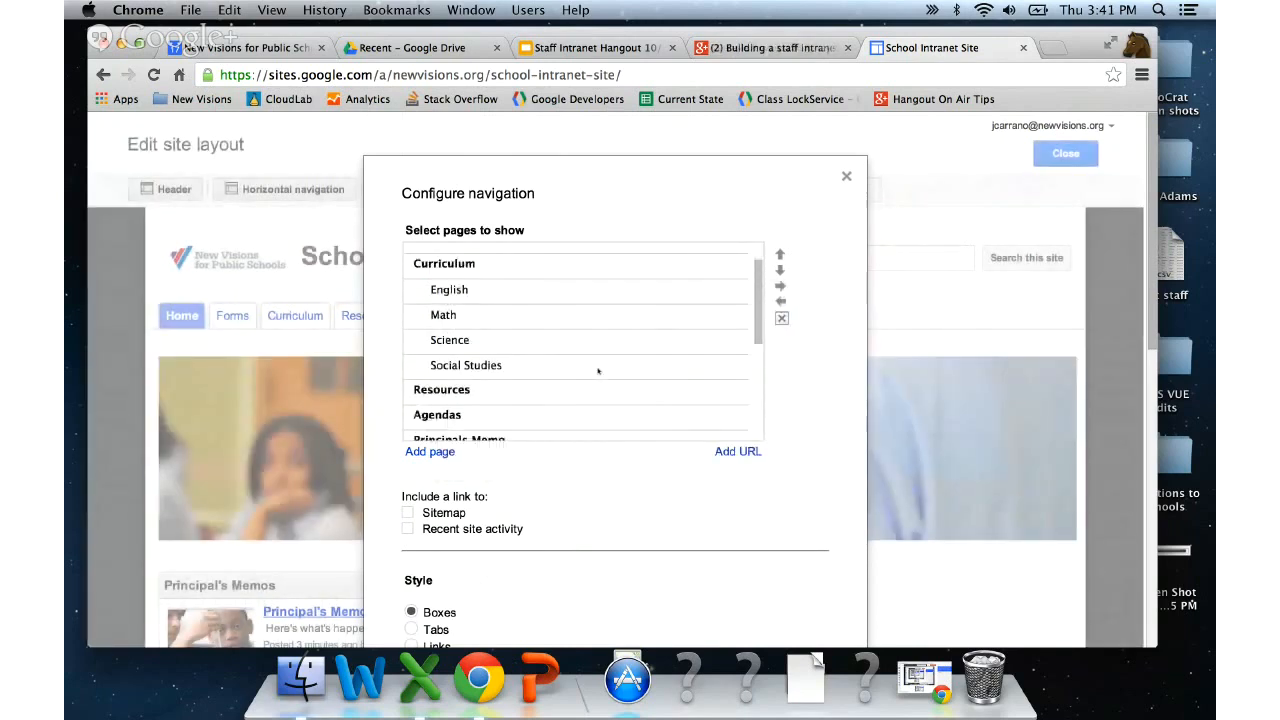
scroll(598, 371, down, 5)
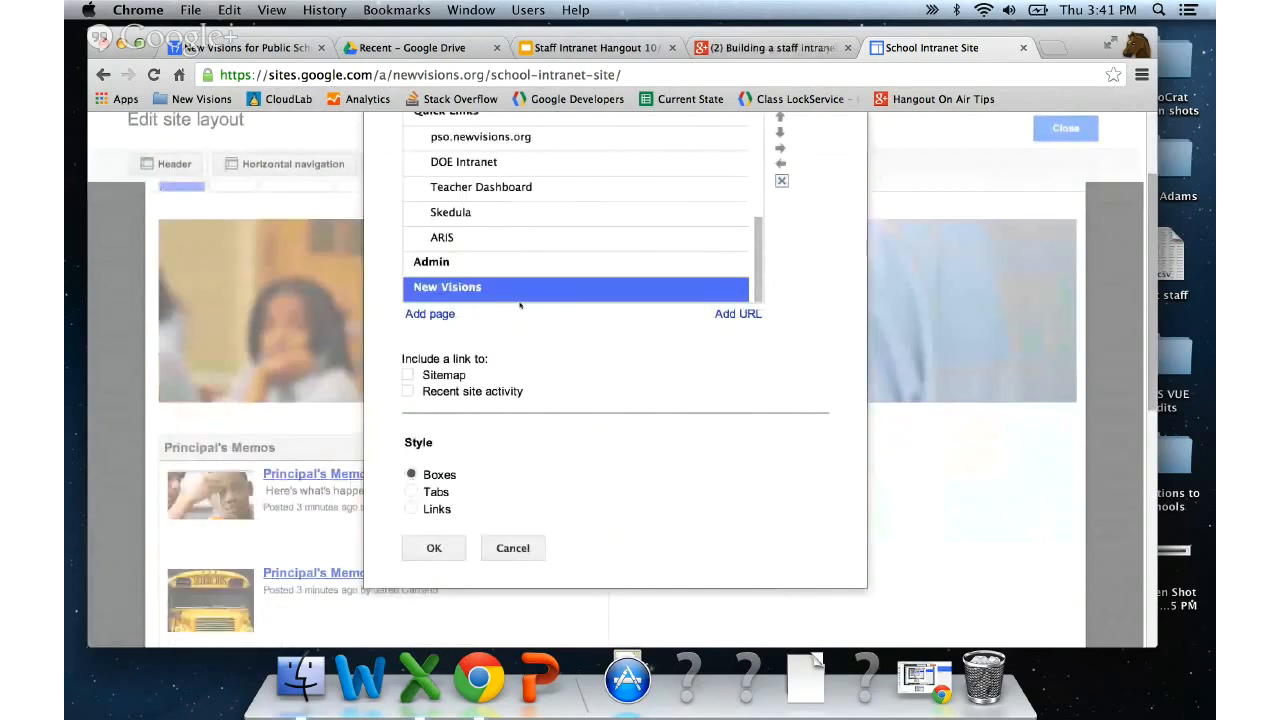
scroll(780, 251, up, 3)
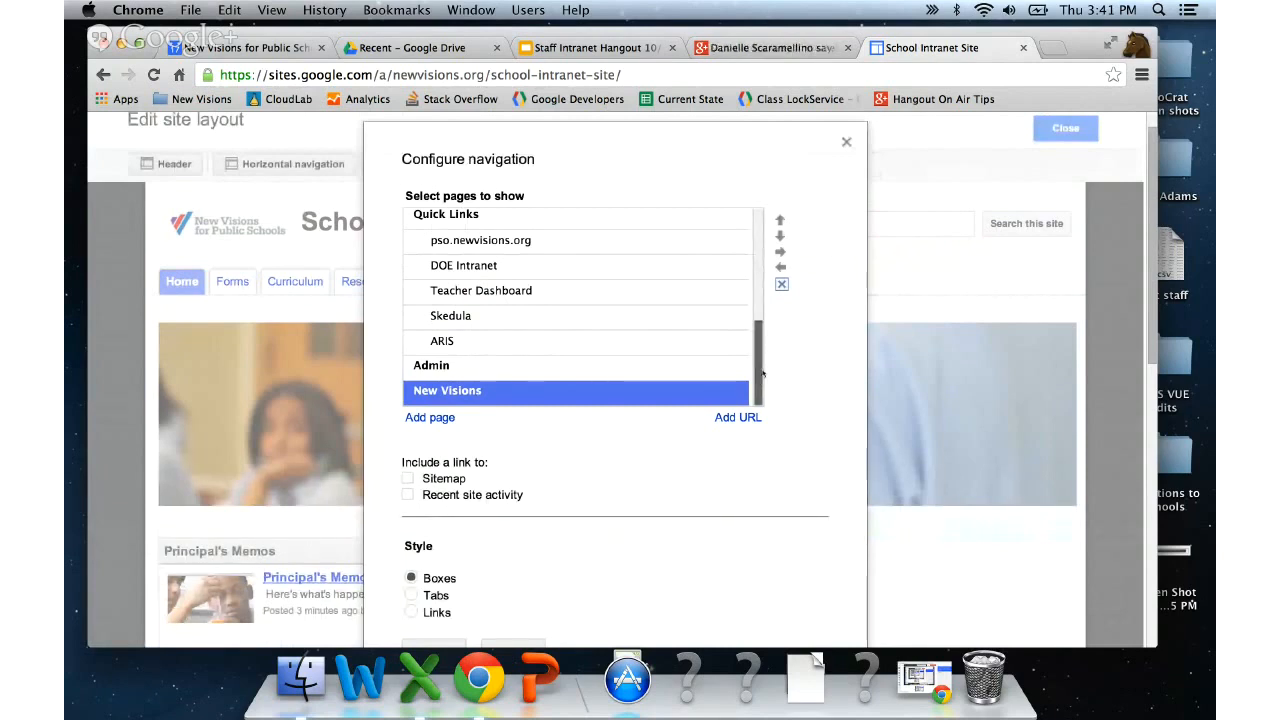
drag(761, 376, 762, 338)
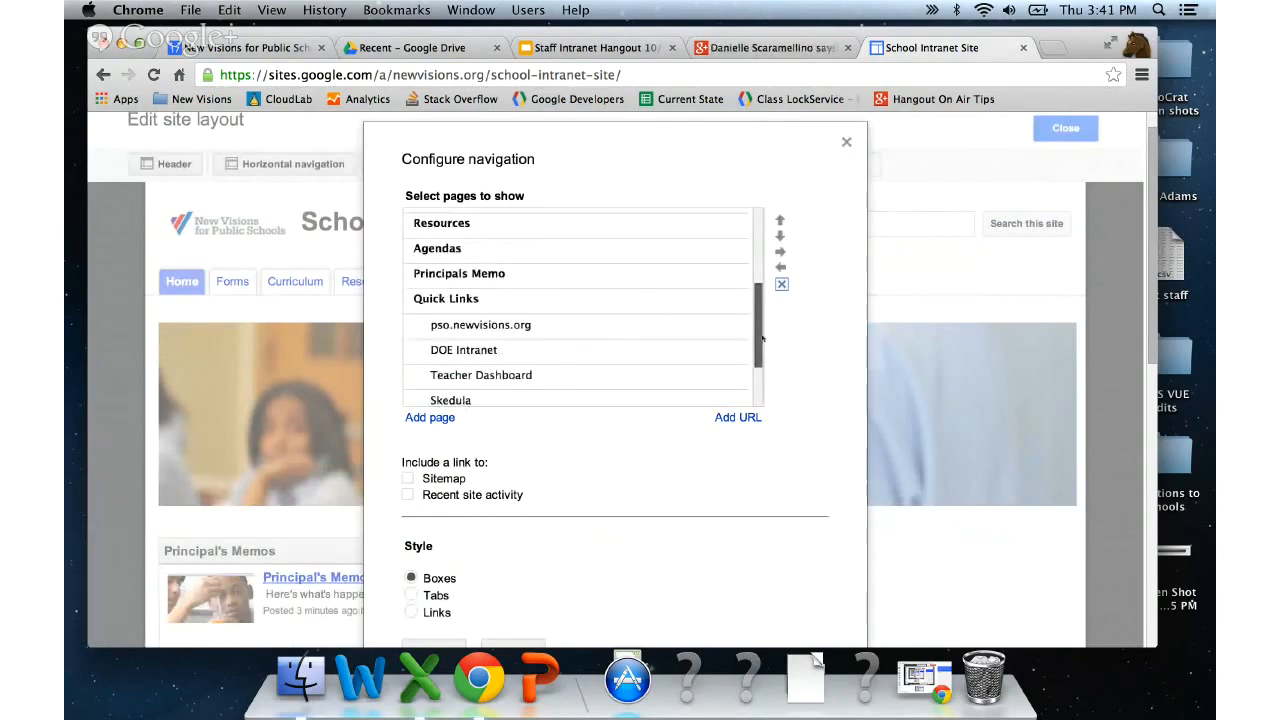
click(780, 221)
click(780, 221)
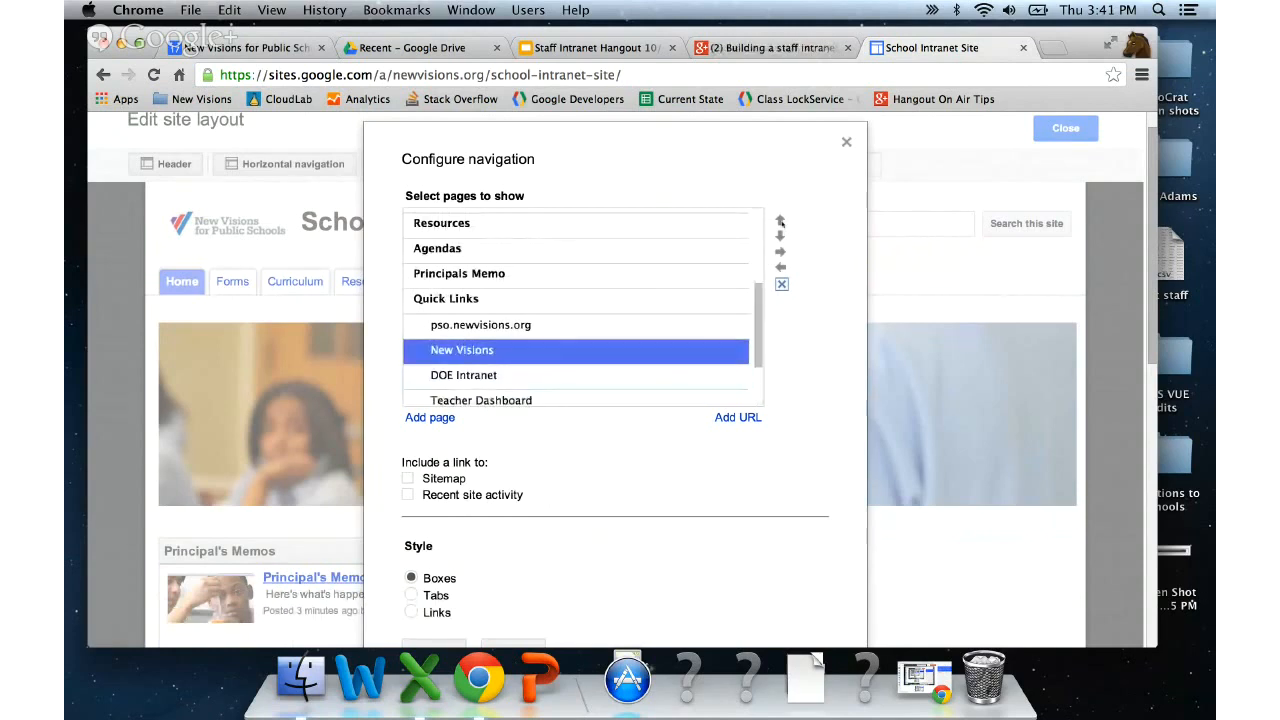
click(780, 221)
click(780, 221)
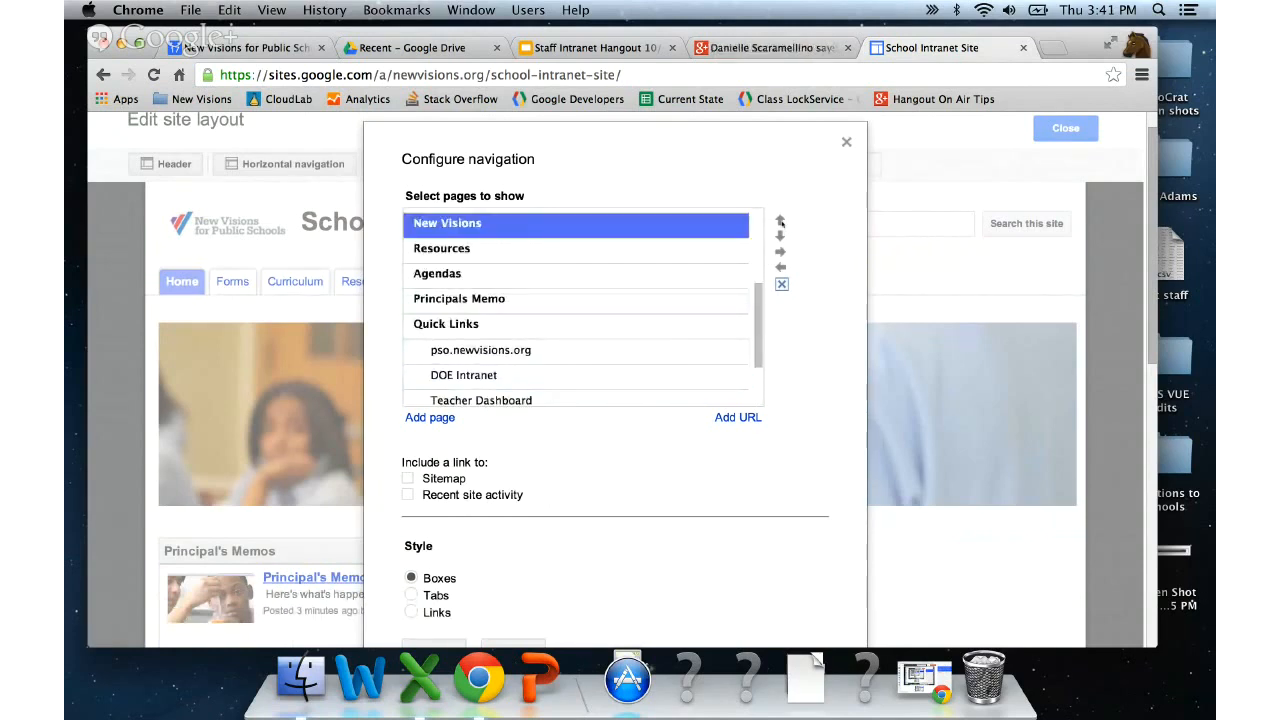
click(780, 221)
scroll(764, 238, up, 3)
click(780, 221)
click(780, 221)
click(780, 221)
click(780, 221)
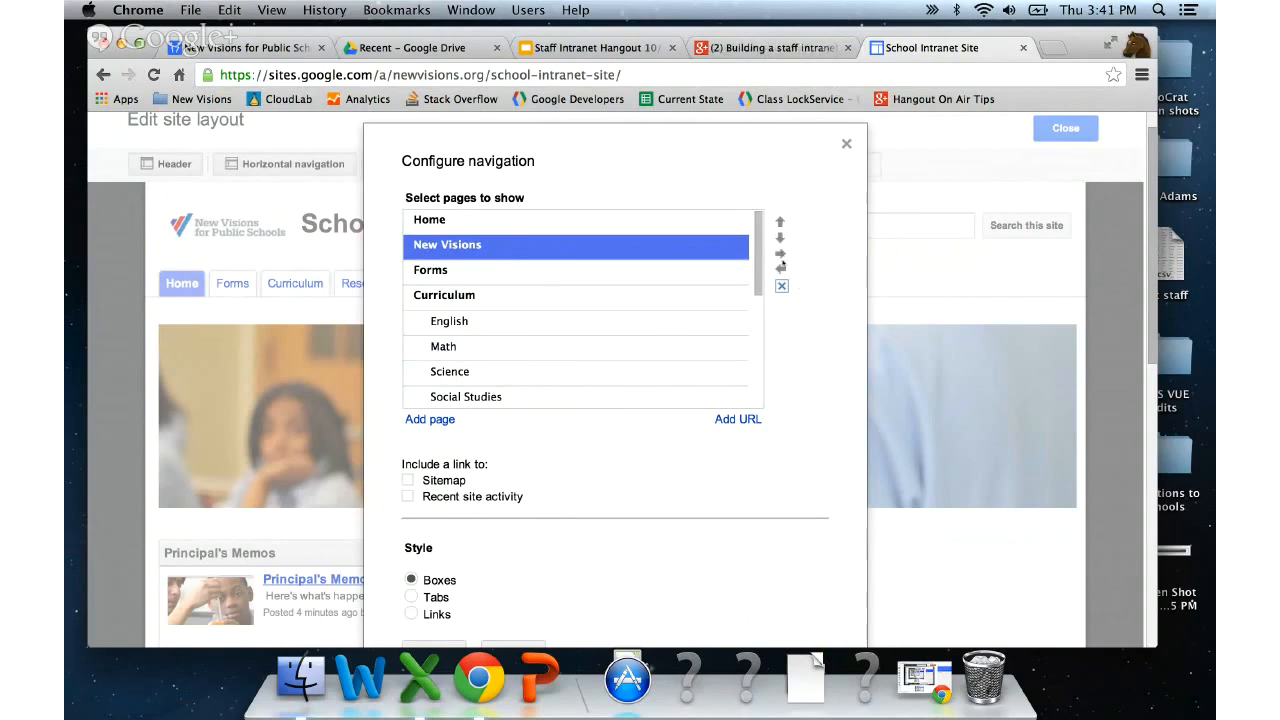
click(781, 254)
scroll(794, 331, down, 3)
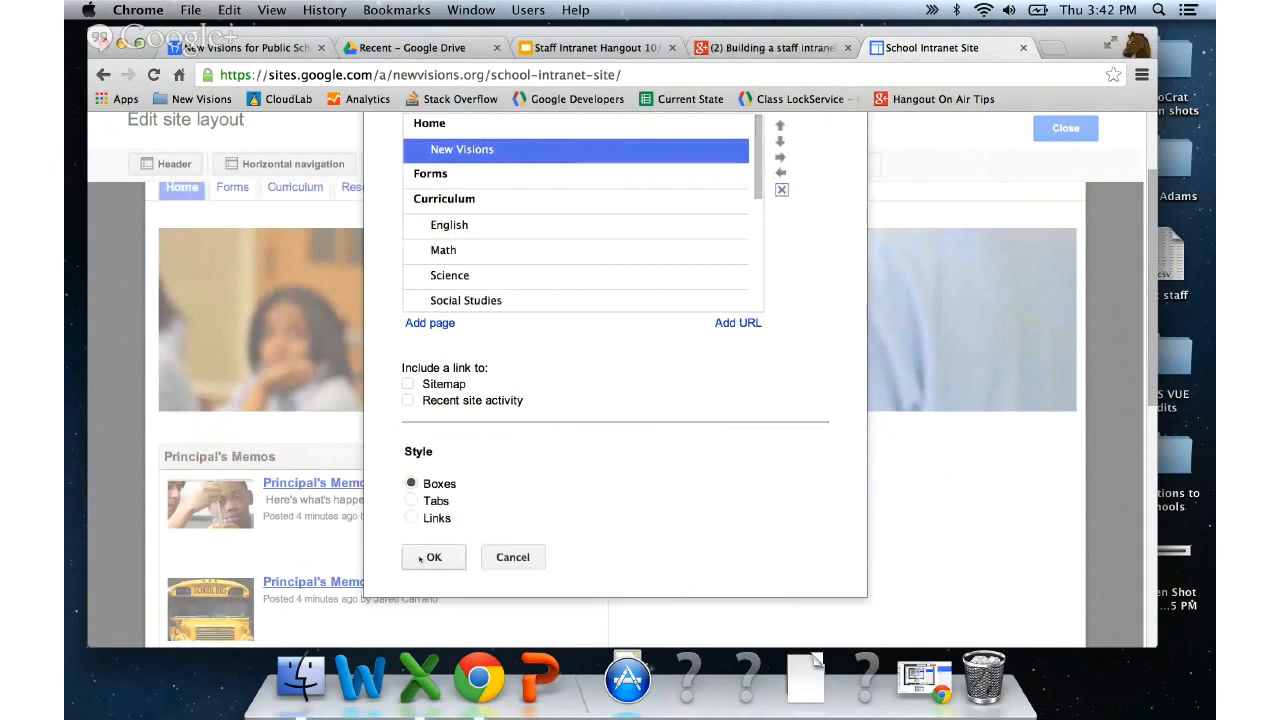
click(430, 557)
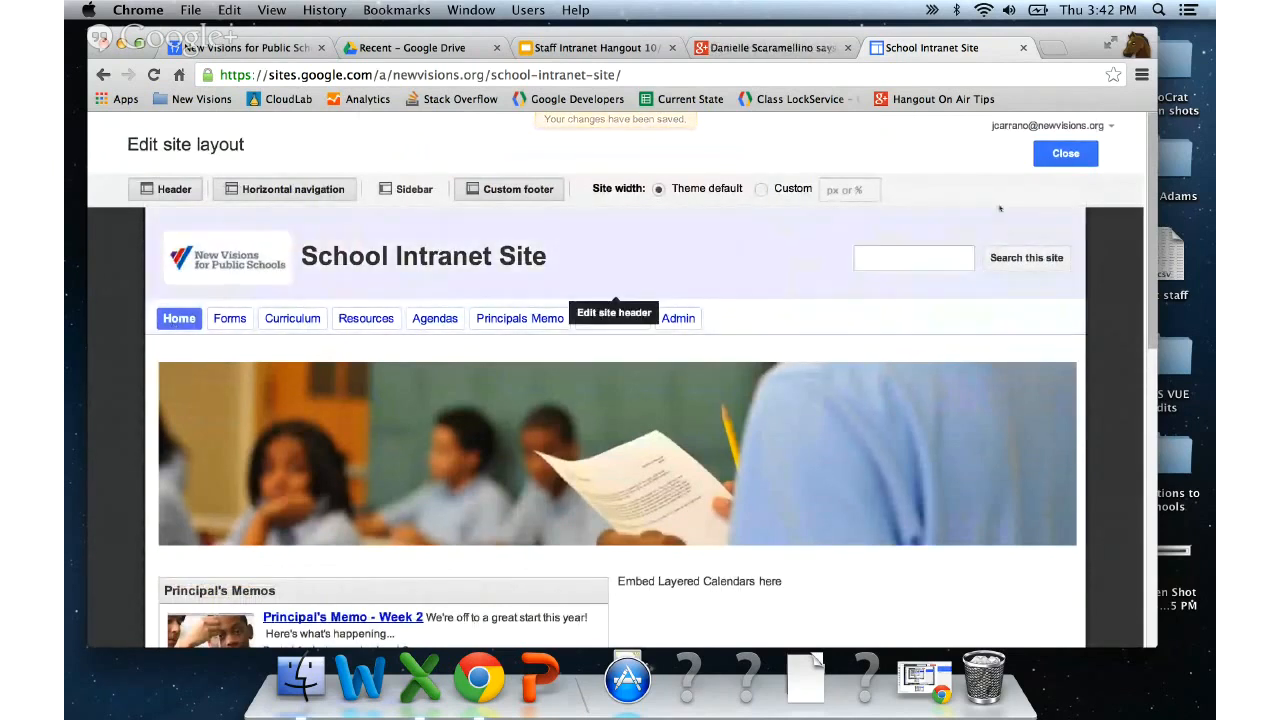
- Exit layout editing, visit the Forms and Admin pages, then return to Home
click(1066, 154)
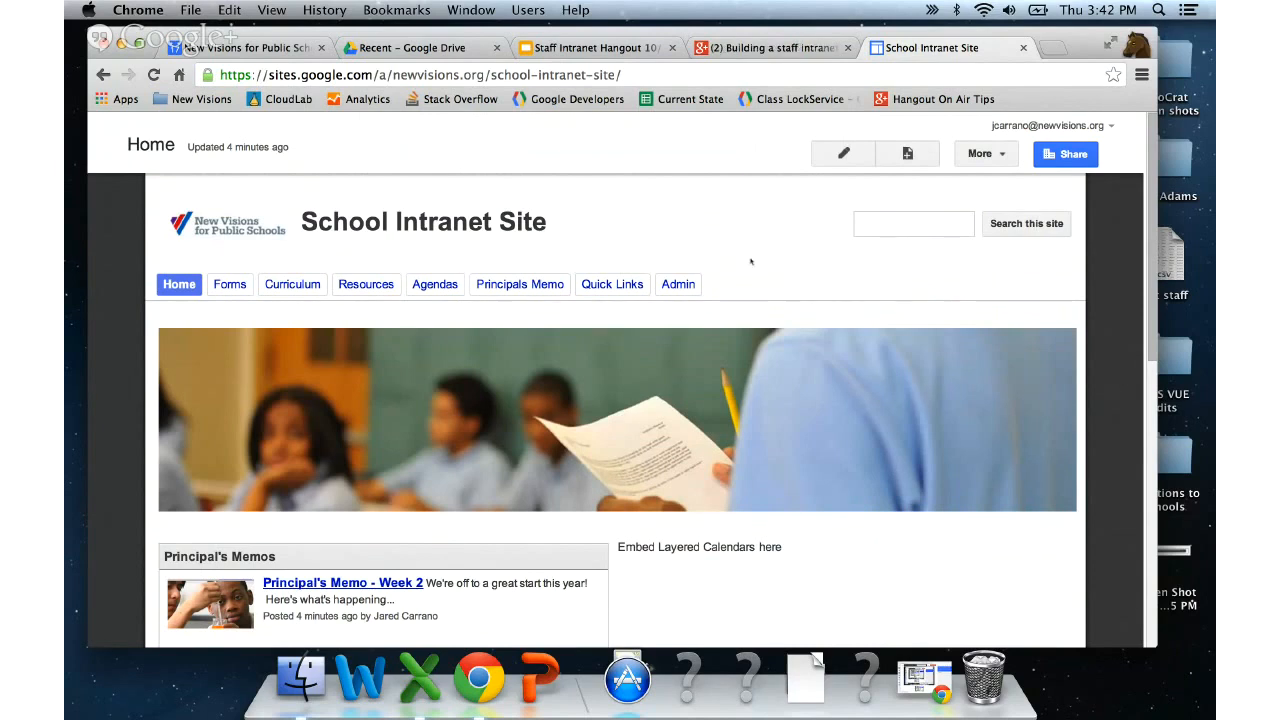
scroll(914, 271, down, 1)
scroll(916, 270, up, 1)
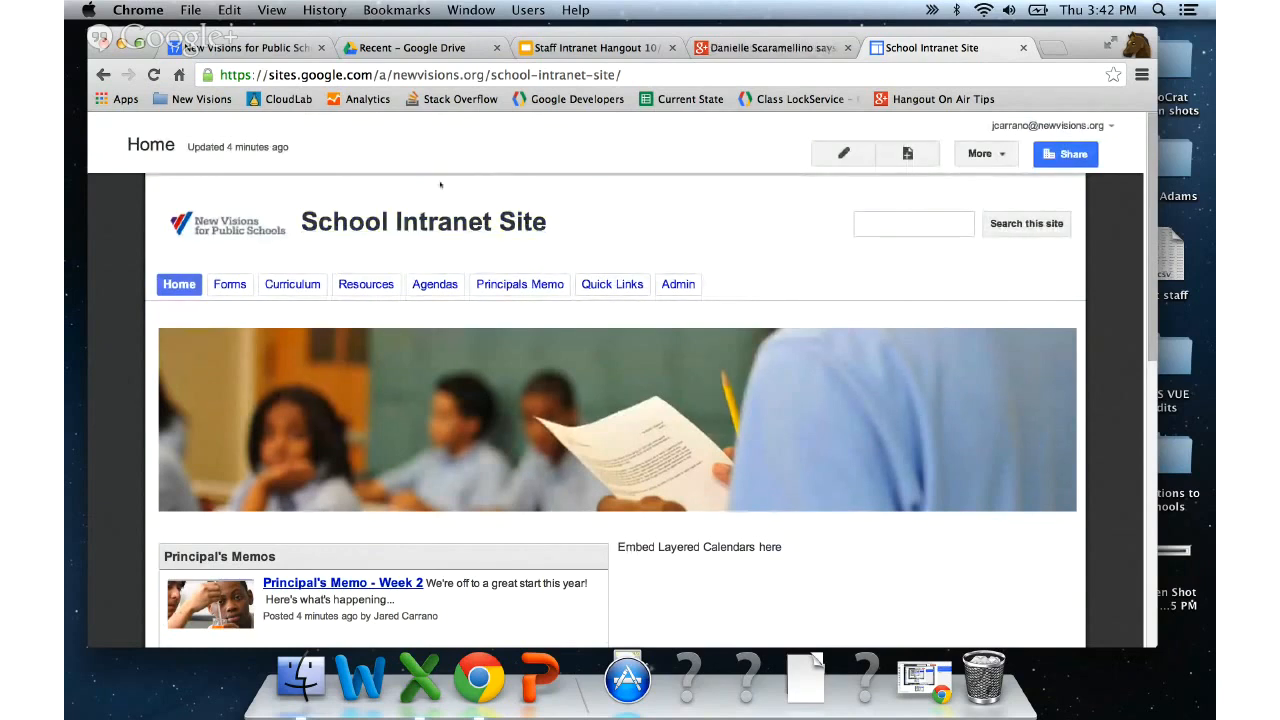
click(230, 285)
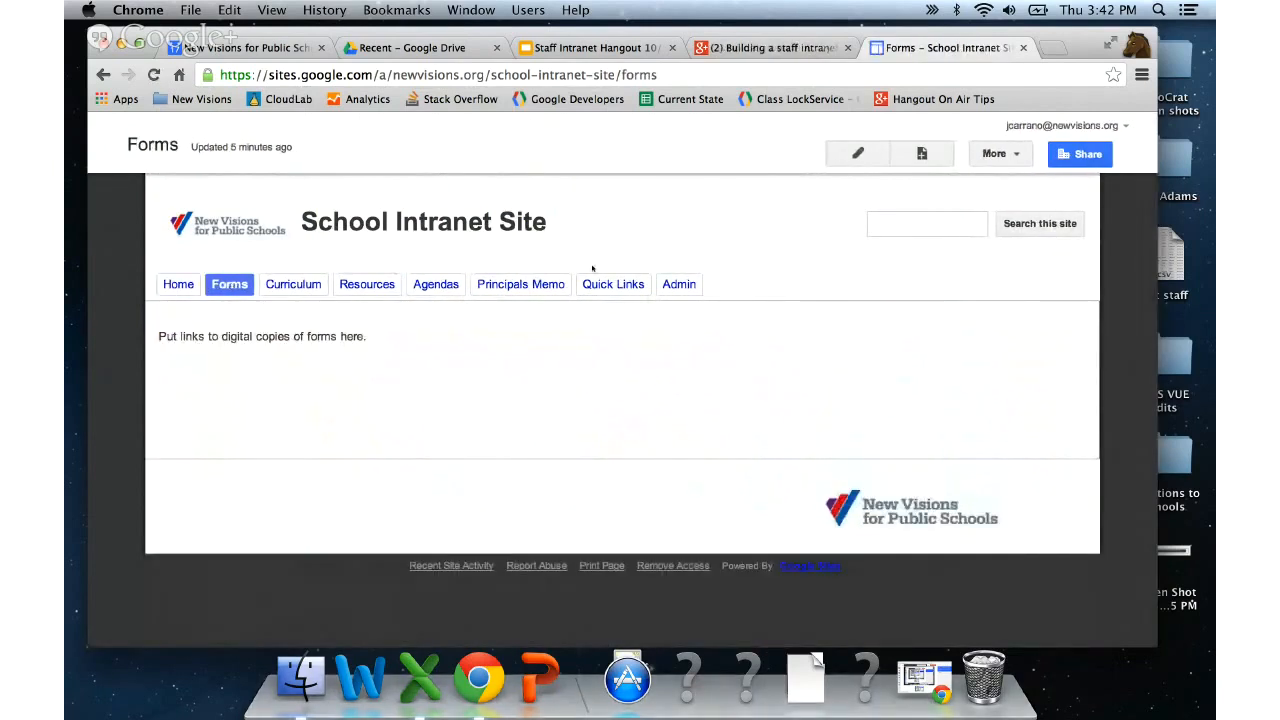
click(679, 285)
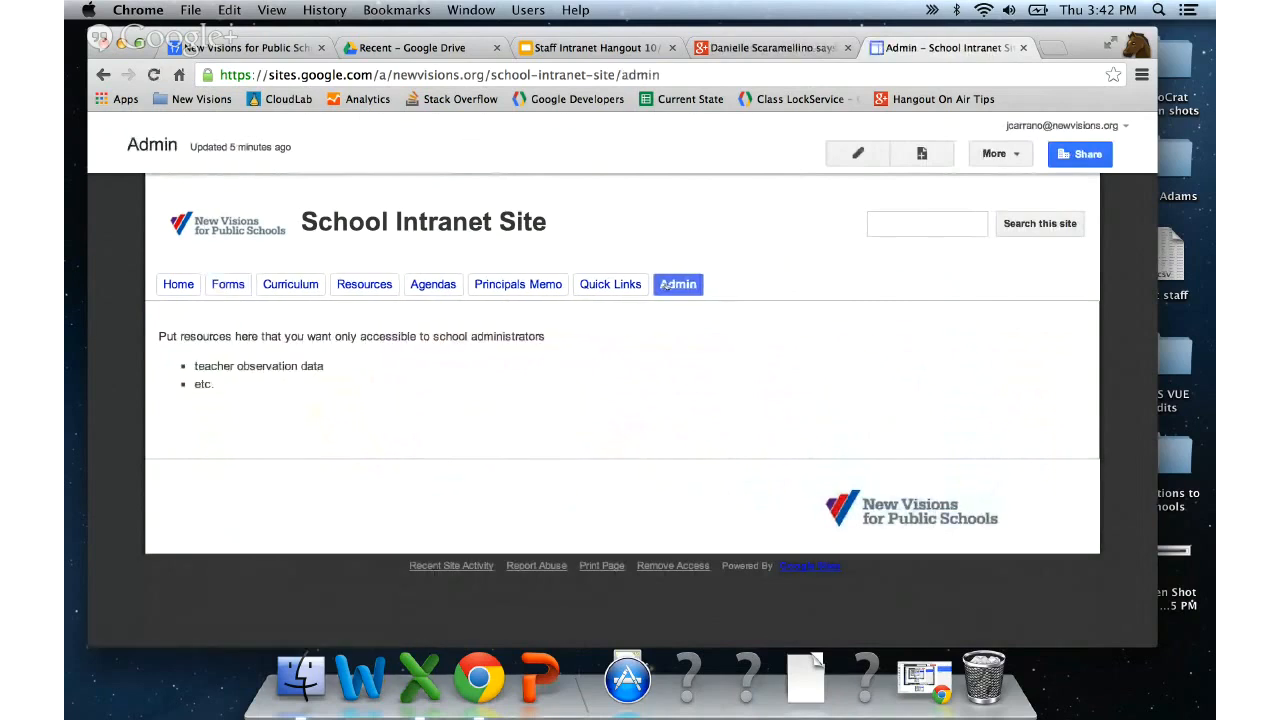
click(429, 288)
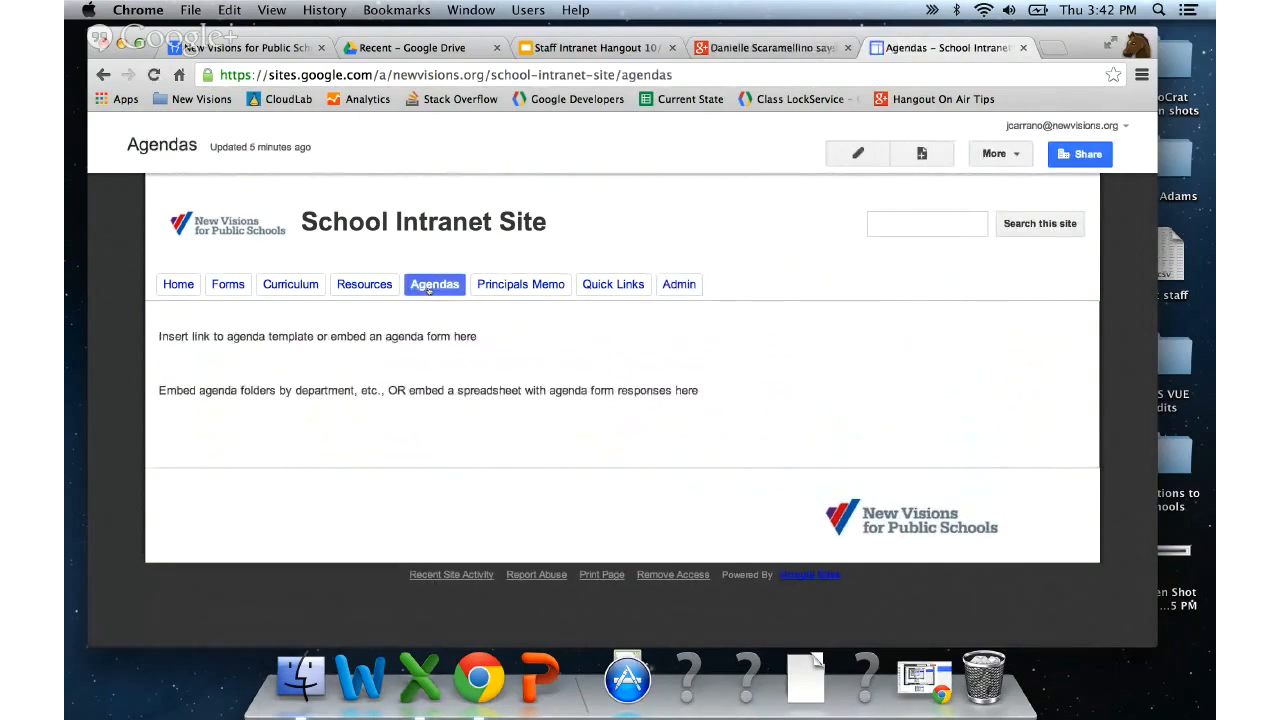
click(180, 285)
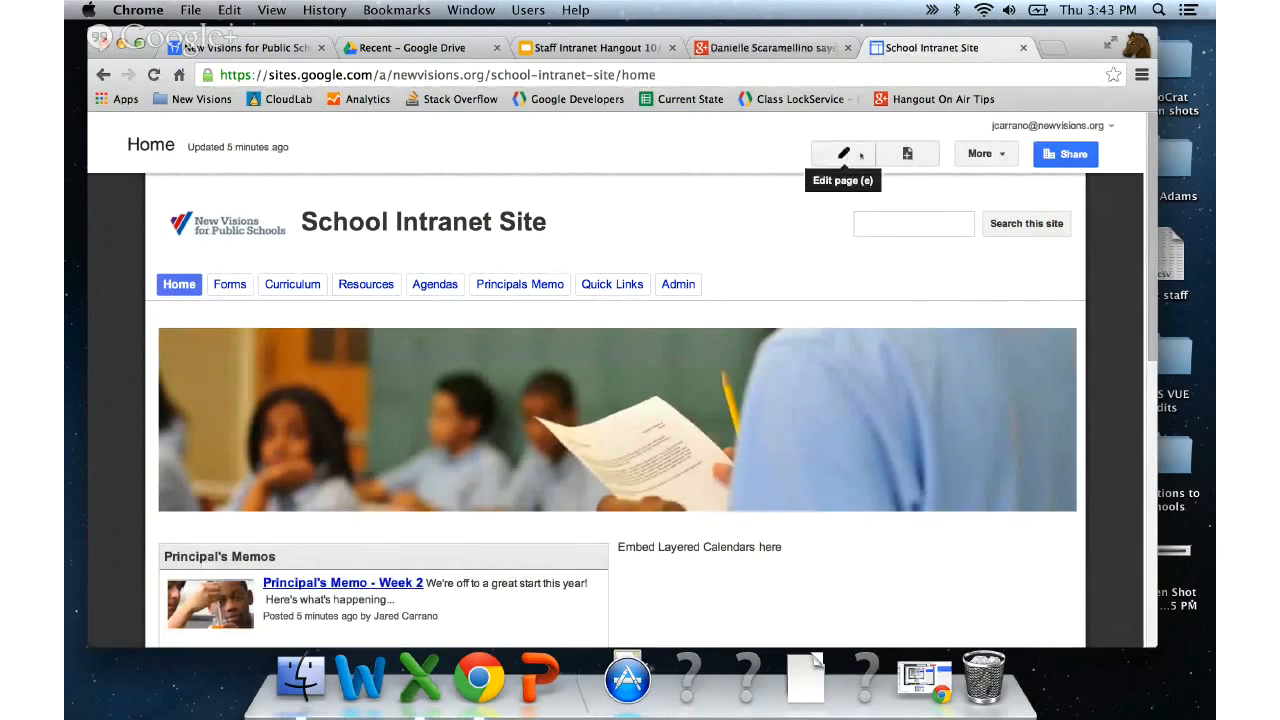
- Put the Home page into edit mode and show the Insert menu's items
click(858, 155)
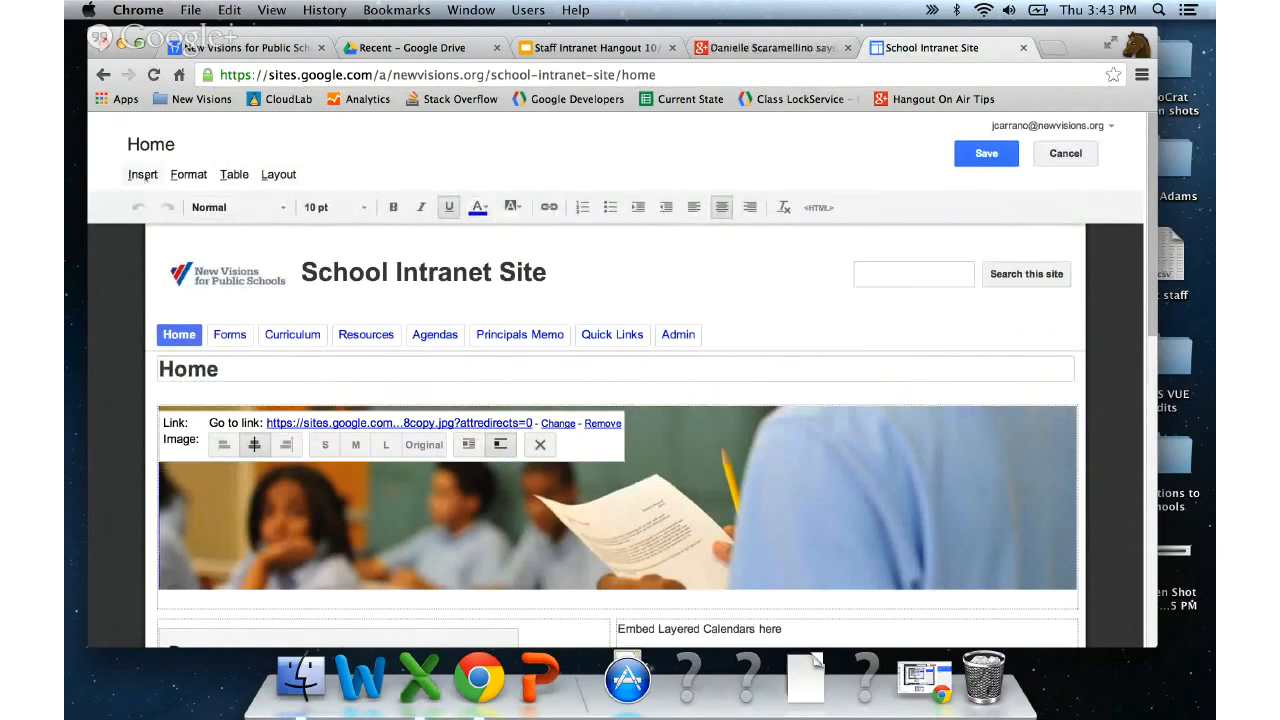
click(142, 174)
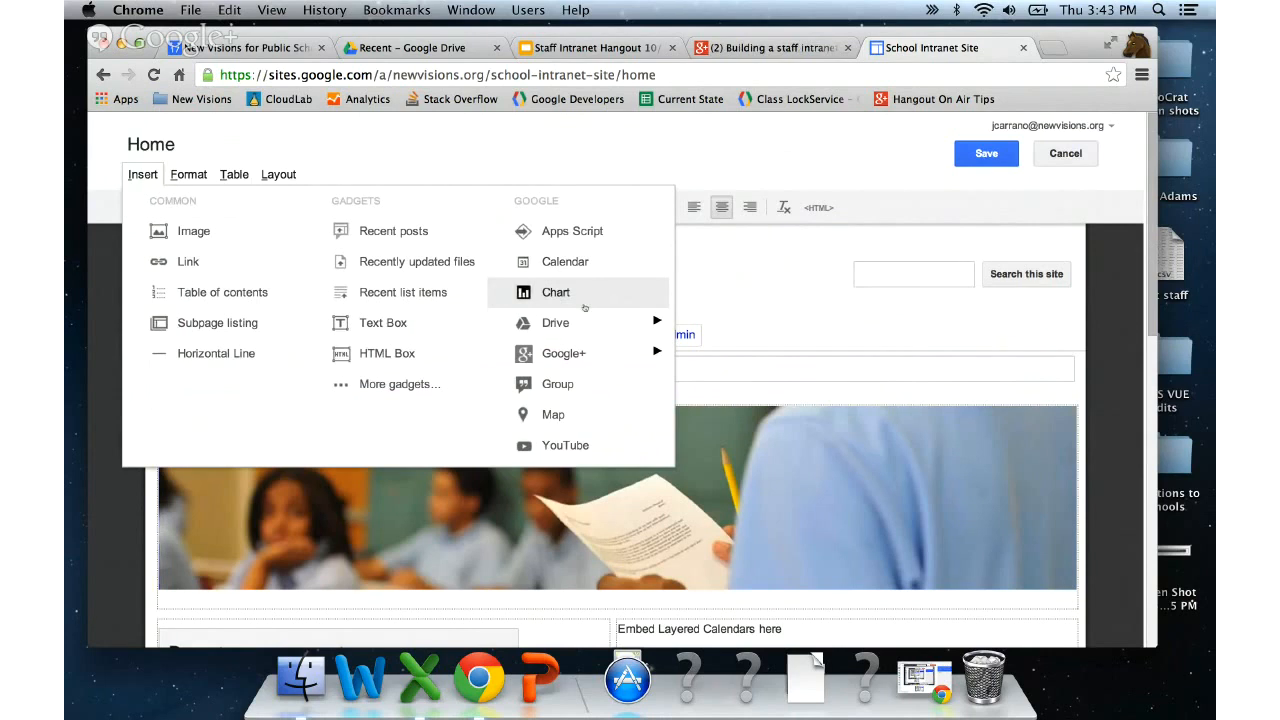
mouse_move(586, 322)
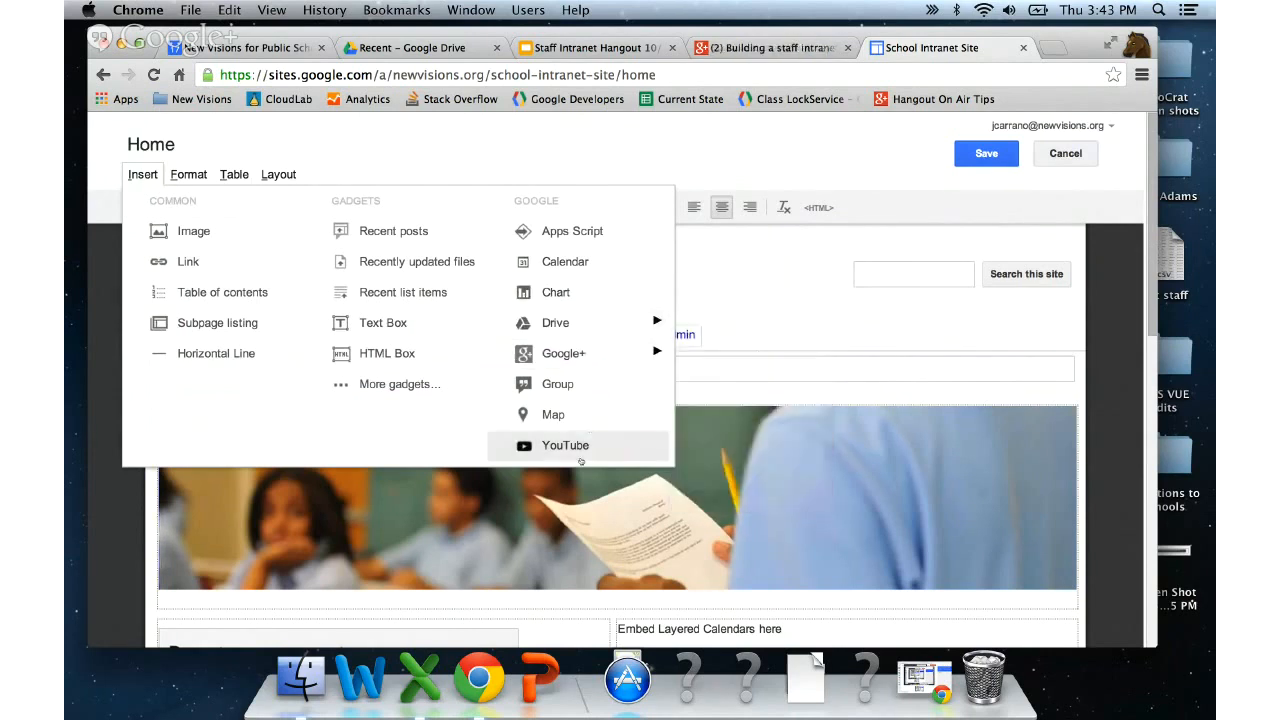
click(336, 152)
click(142, 174)
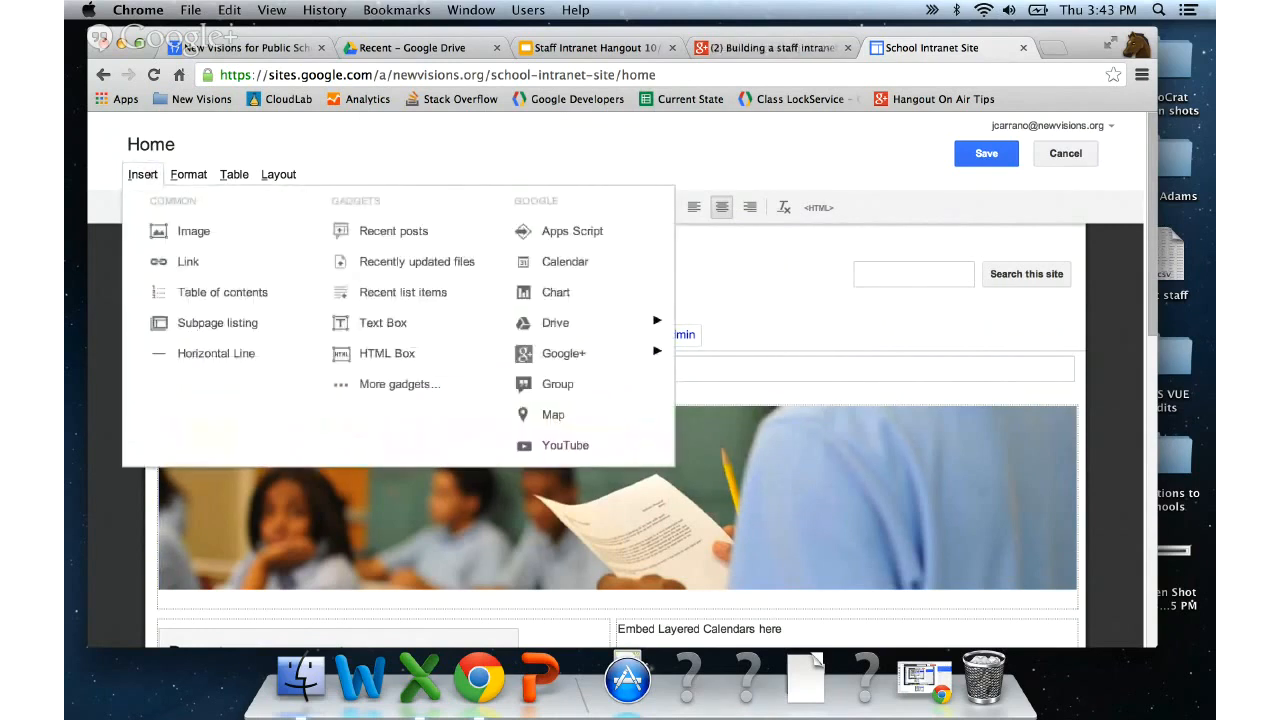
mouse_move(188, 174)
mouse_move(142, 174)
- Dismiss the Insert menu, then select and erase the 'Embed Layered Calendars here' line
click(725, 258)
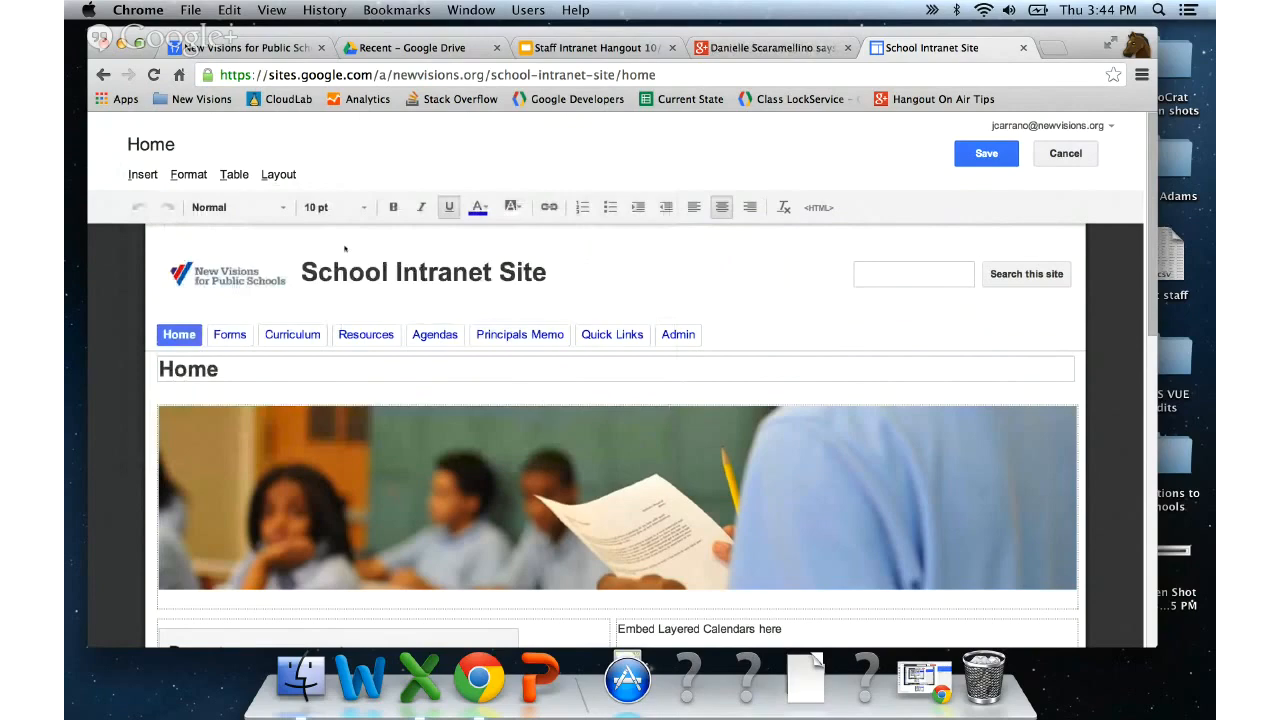
scroll(115, 266, down, 3)
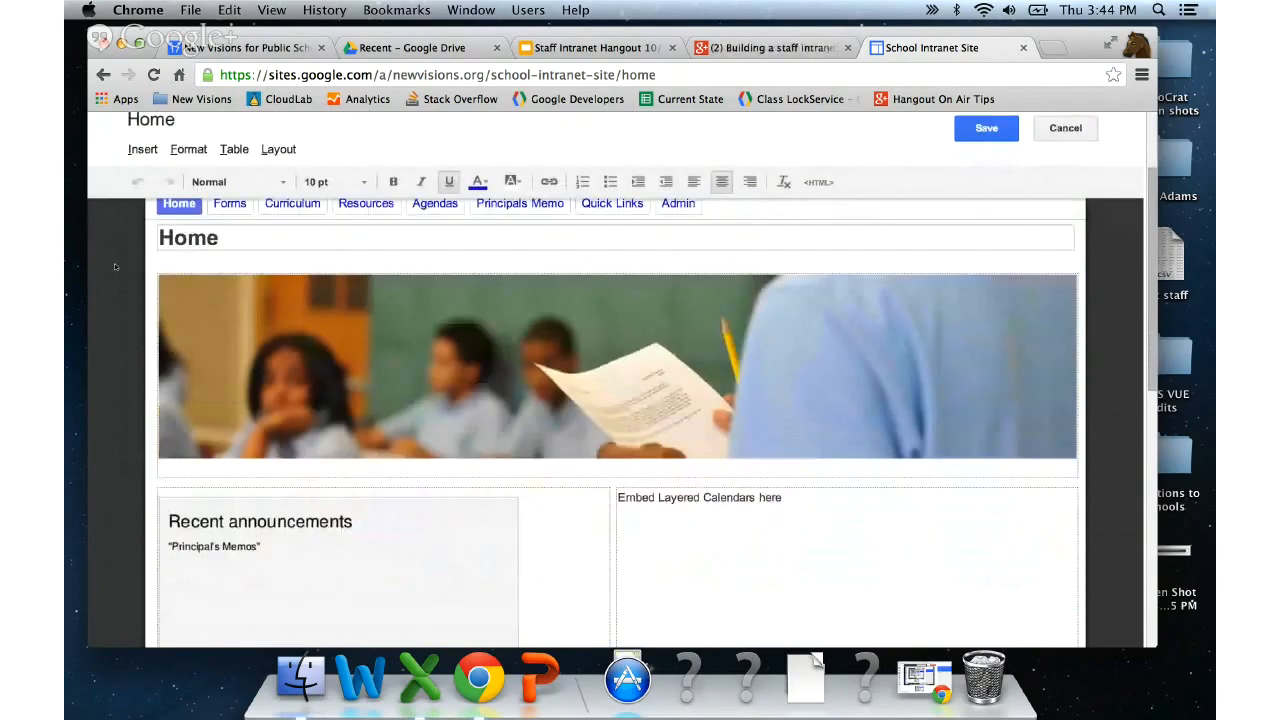
scroll(115, 266, up, 3)
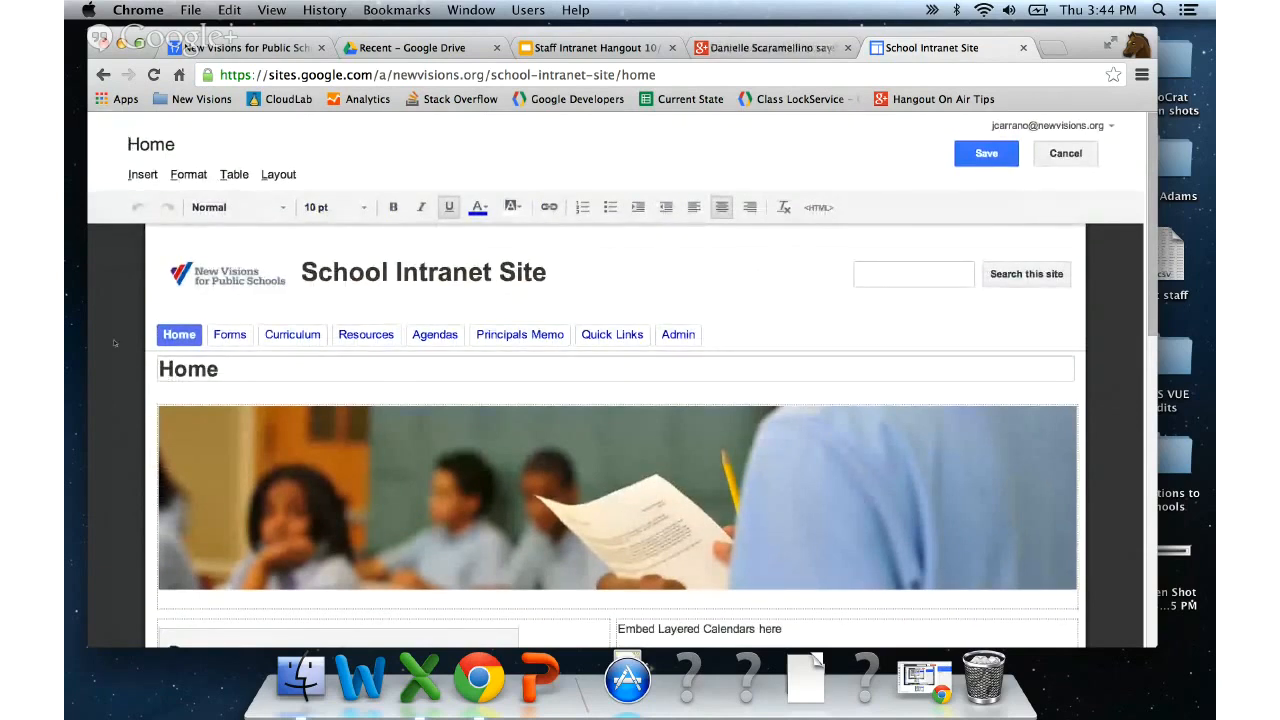
scroll(115, 343, down, 4)
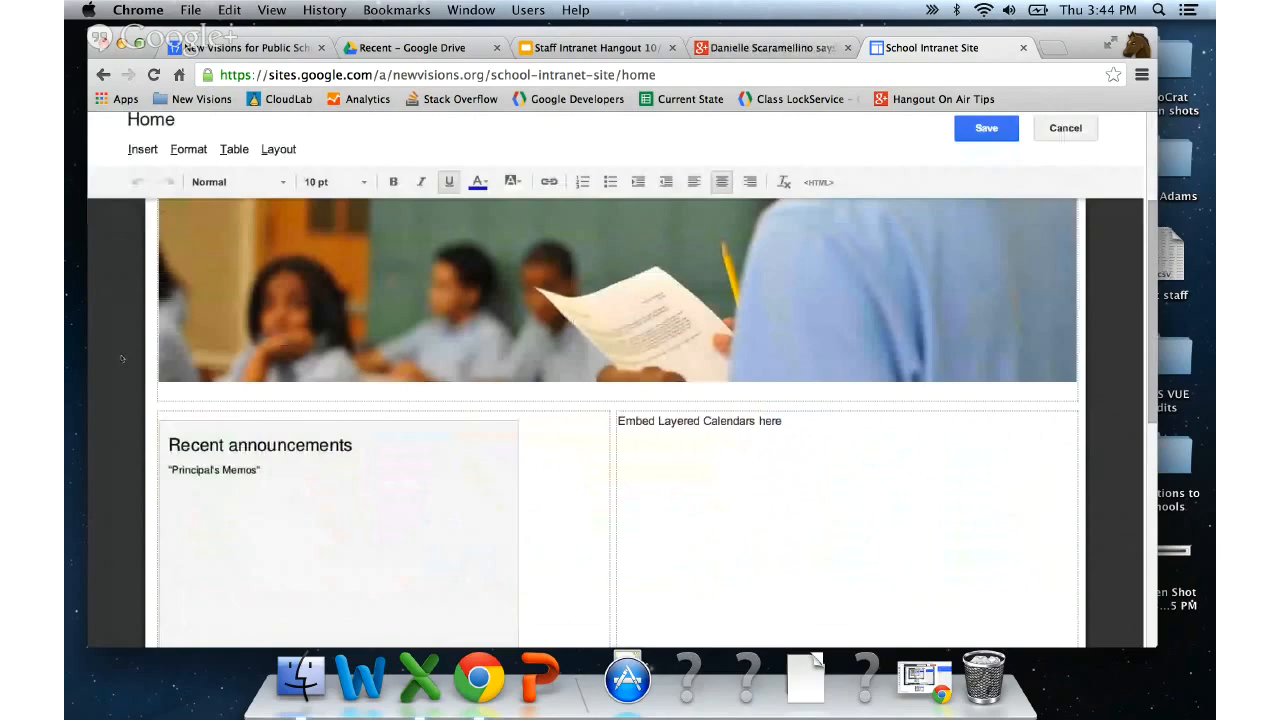
scroll(121, 358, up, 3)
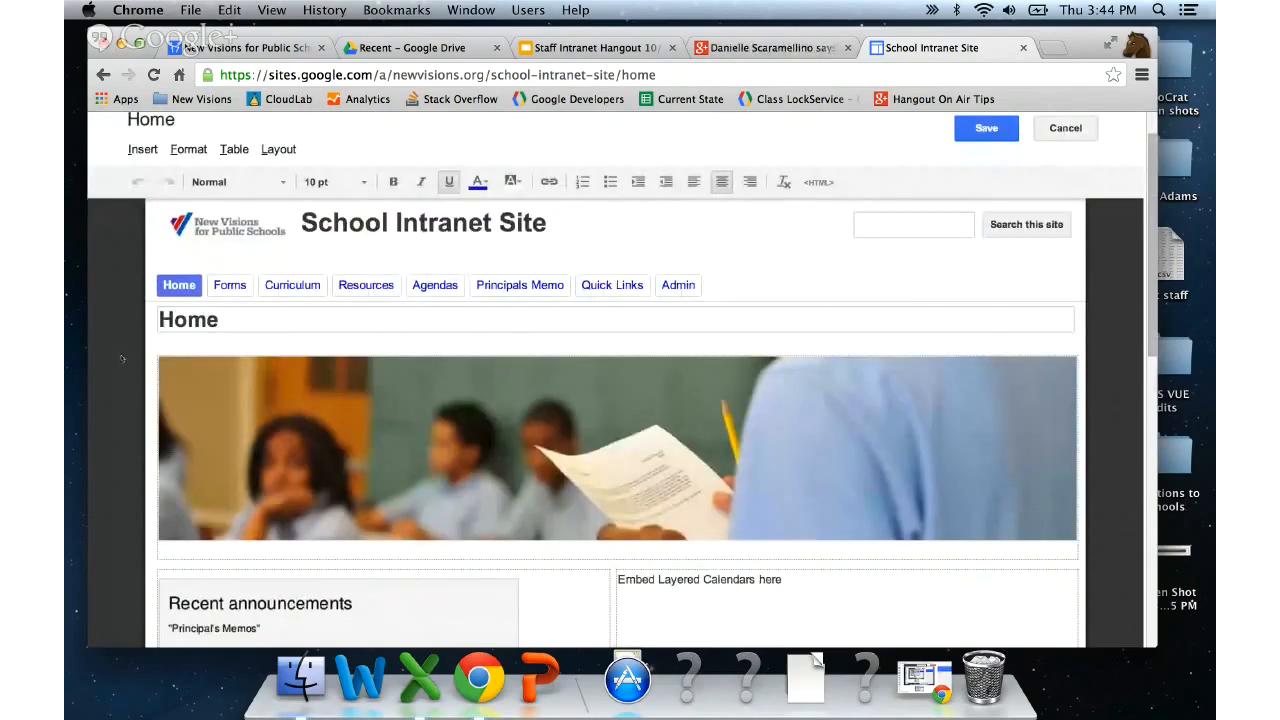
scroll(803, 590, down, 1)
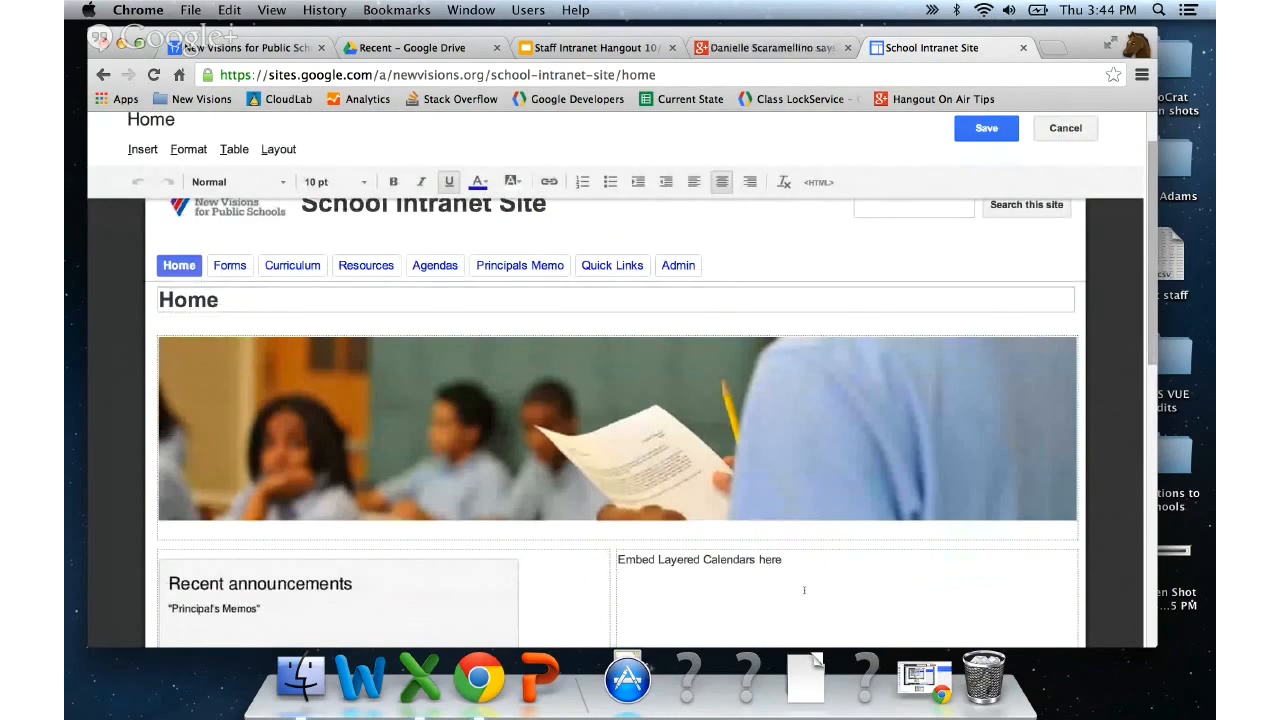
scroll(828, 581, down, 2)
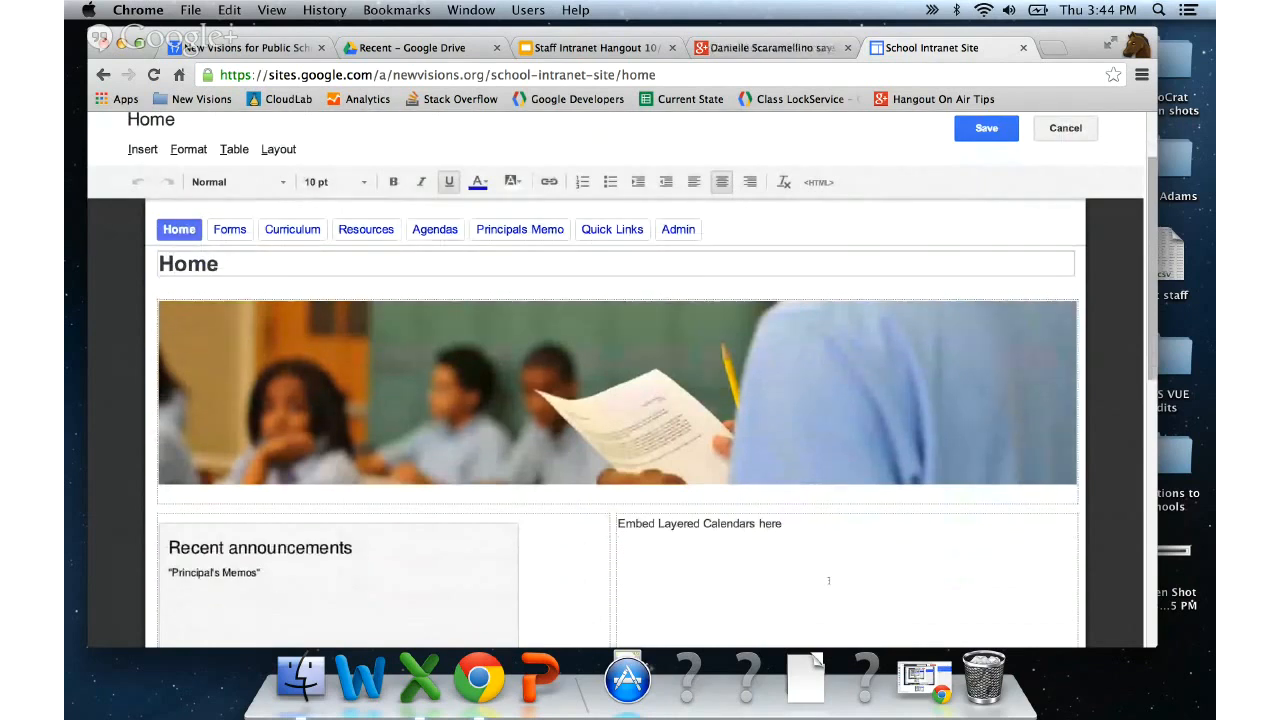
scroll(828, 581, down, 5)
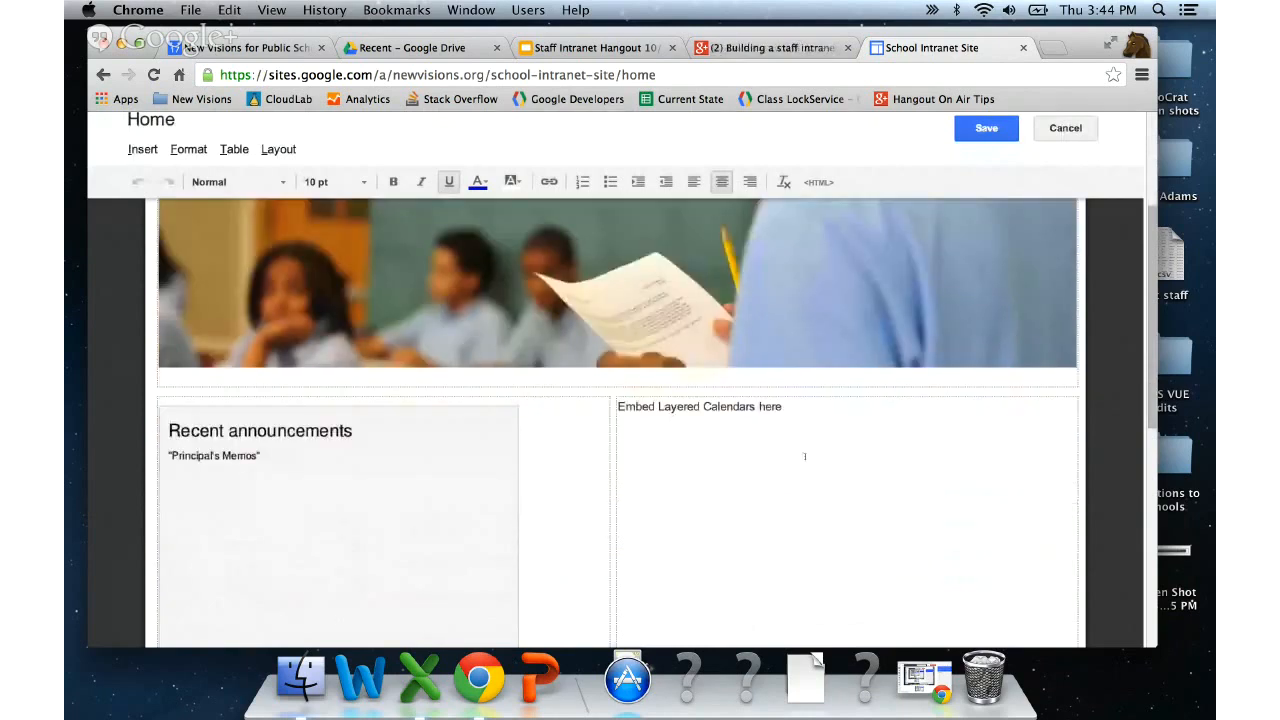
drag(804, 456, 613, 407)
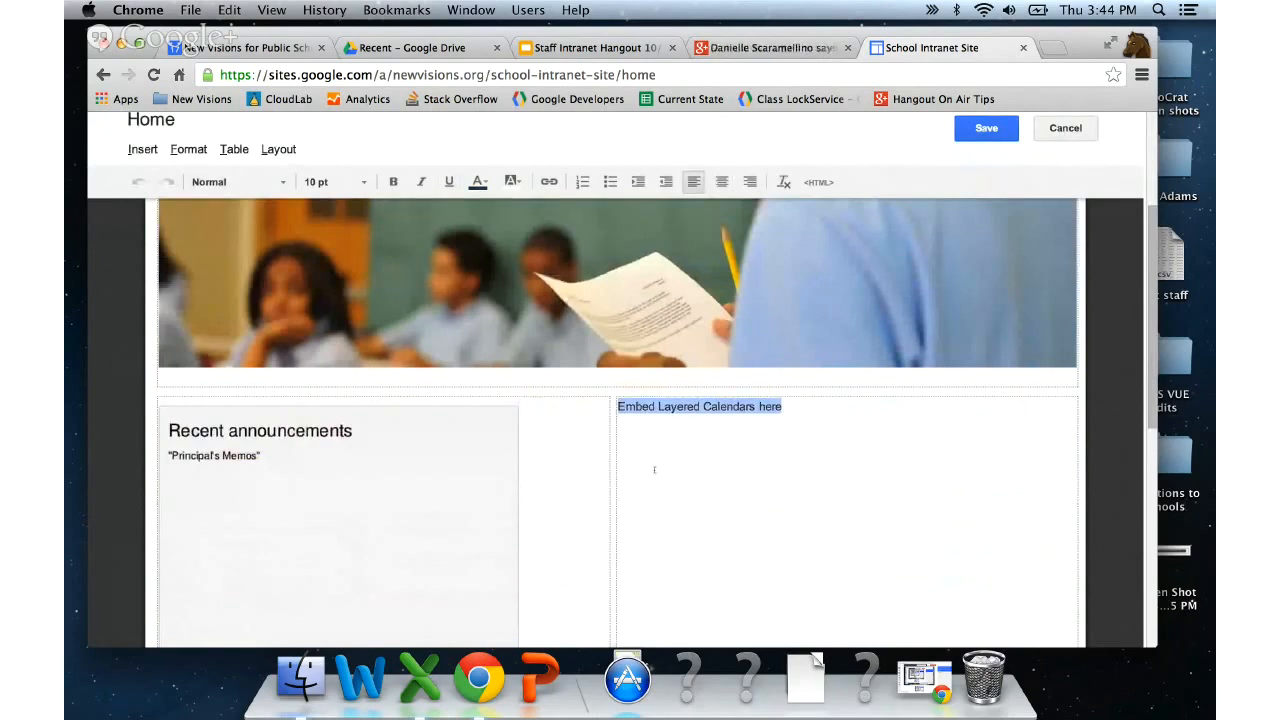
key(BackSpace)
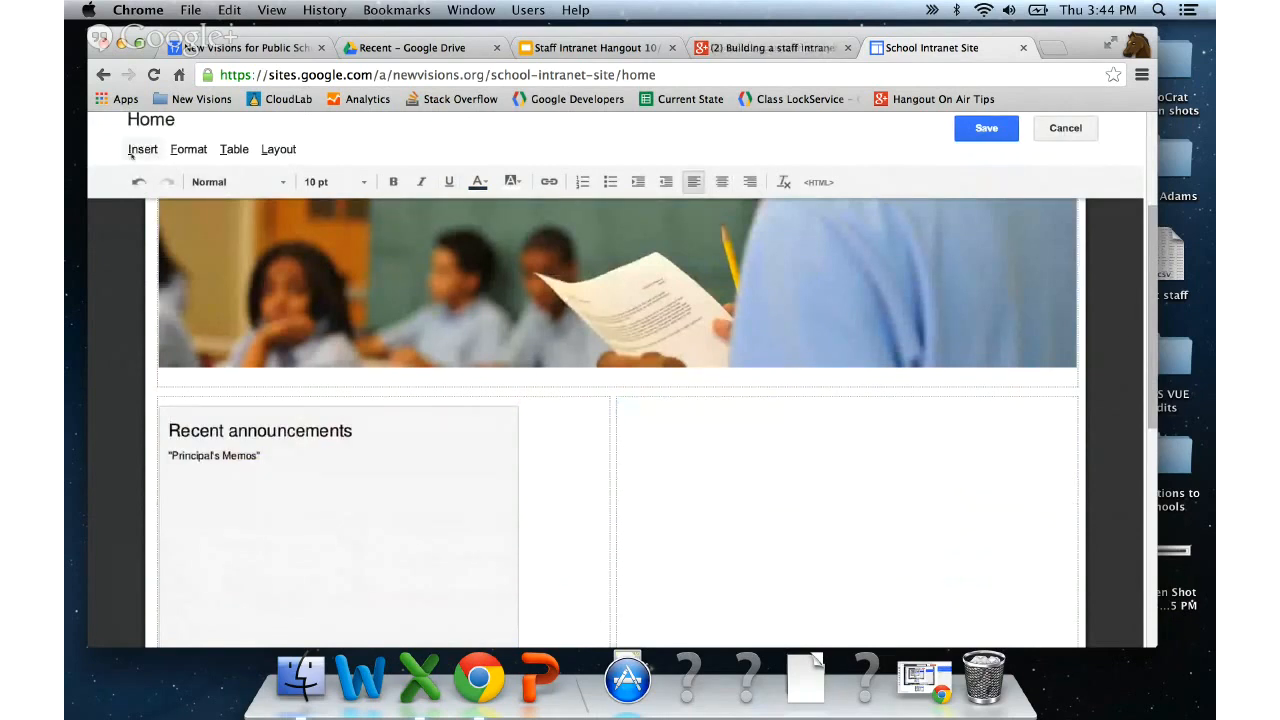
- Insert a Google calendar gadget using the account's own calendar
click(141, 149)
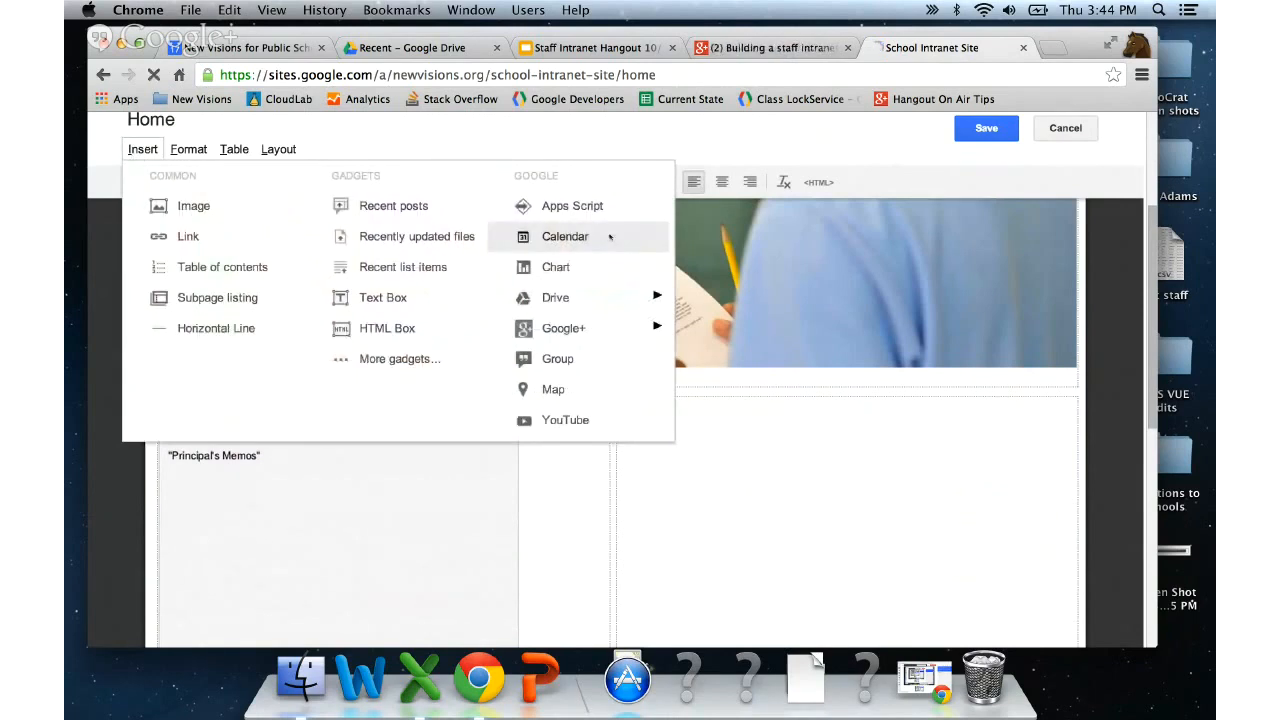
click(565, 236)
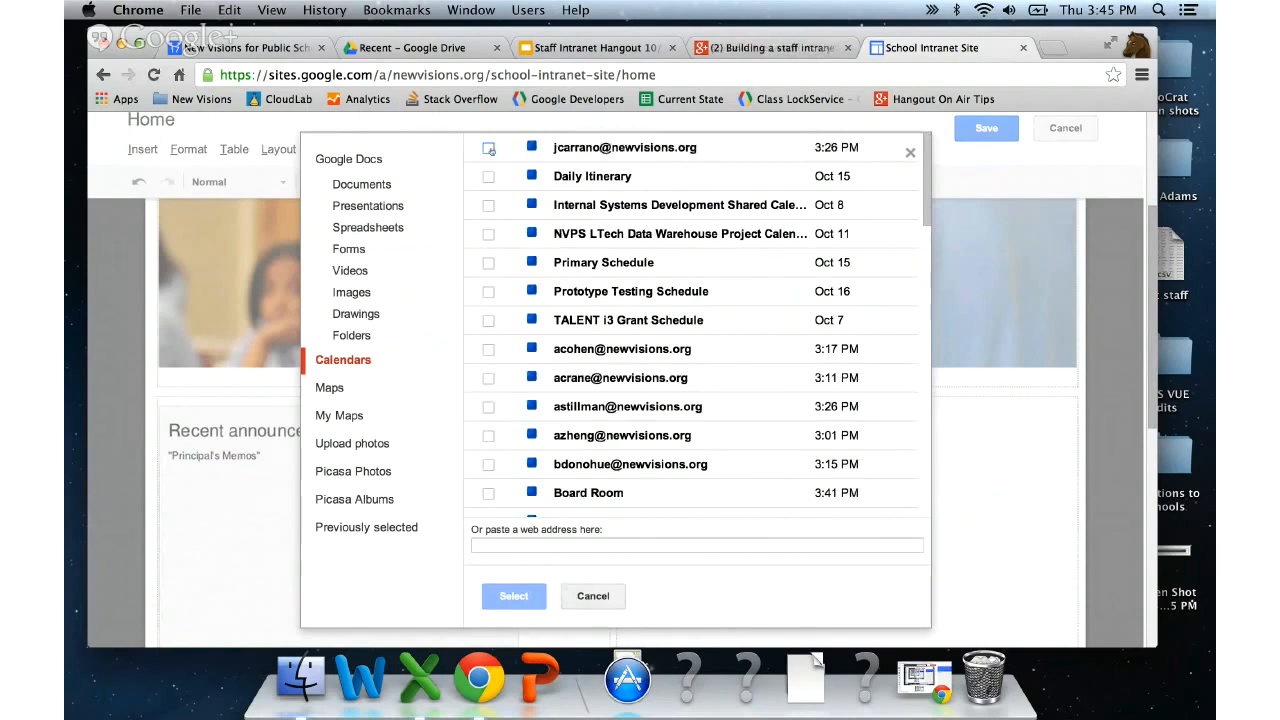
click(489, 148)
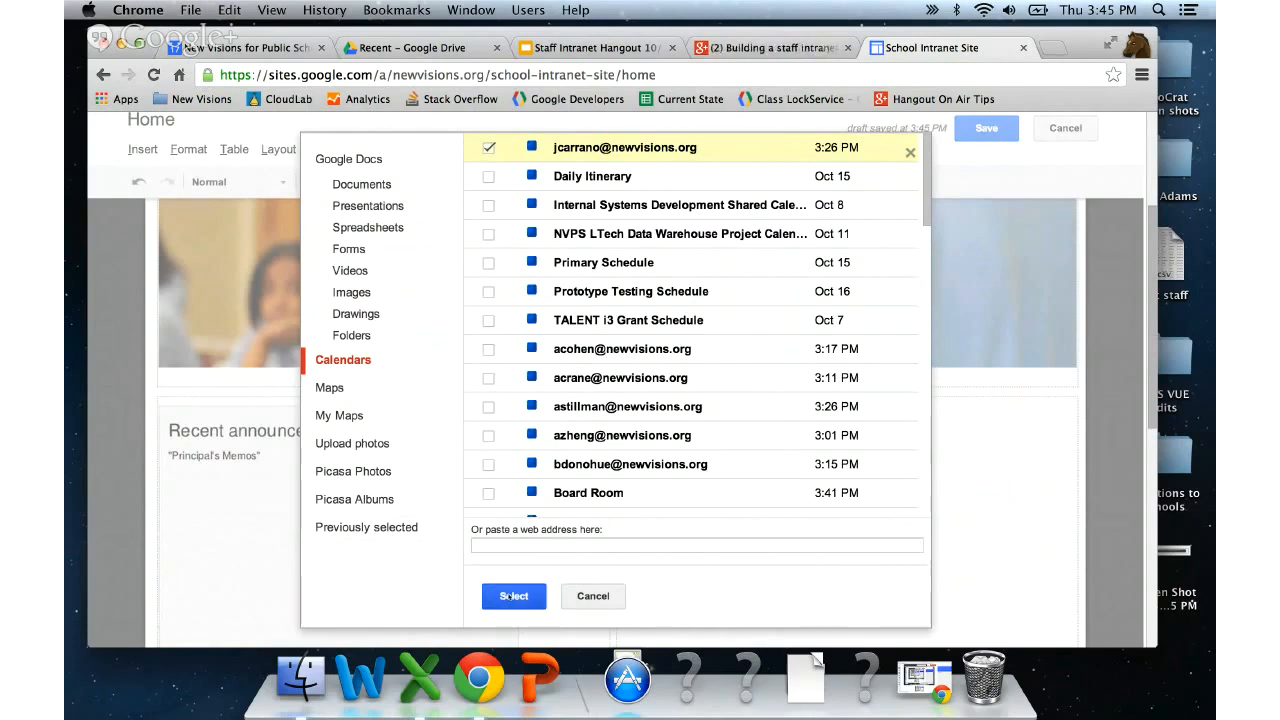
click(513, 596)
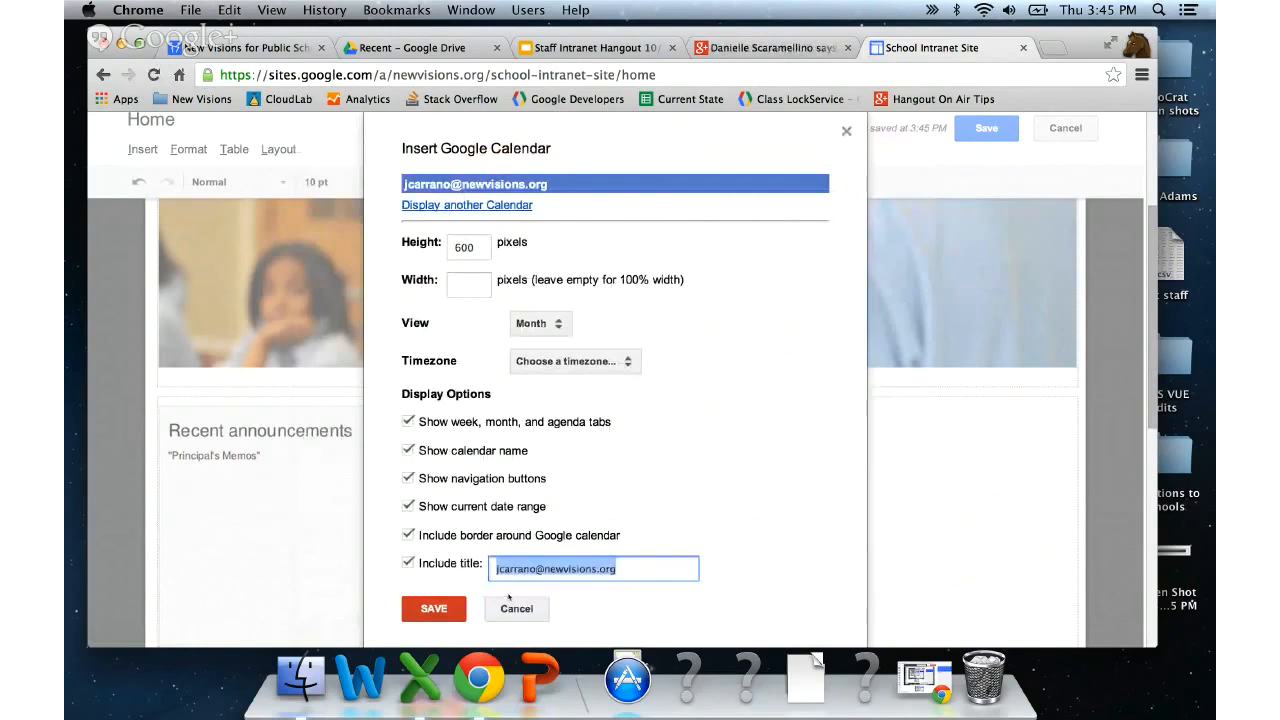
- Set the calendar gadget to Agenda view with the Eastern Time - New York time zone
scroll(729, 438, down, 1)
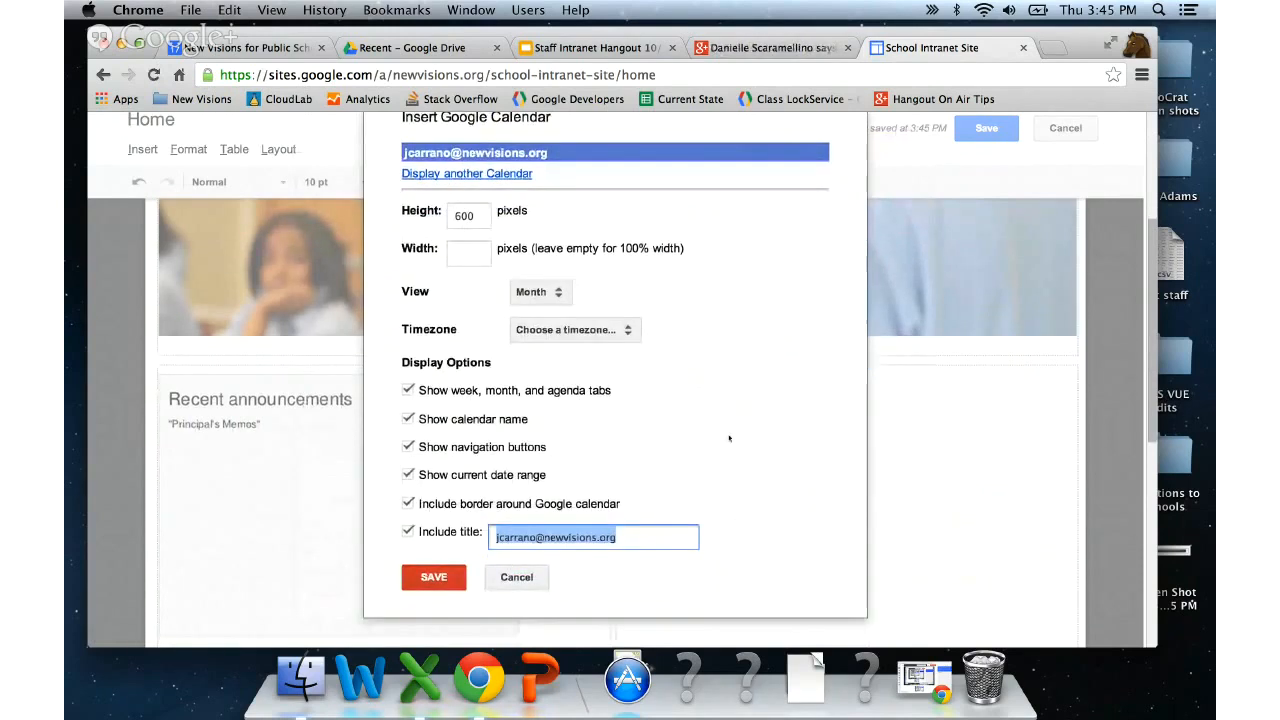
scroll(729, 438, up, 1)
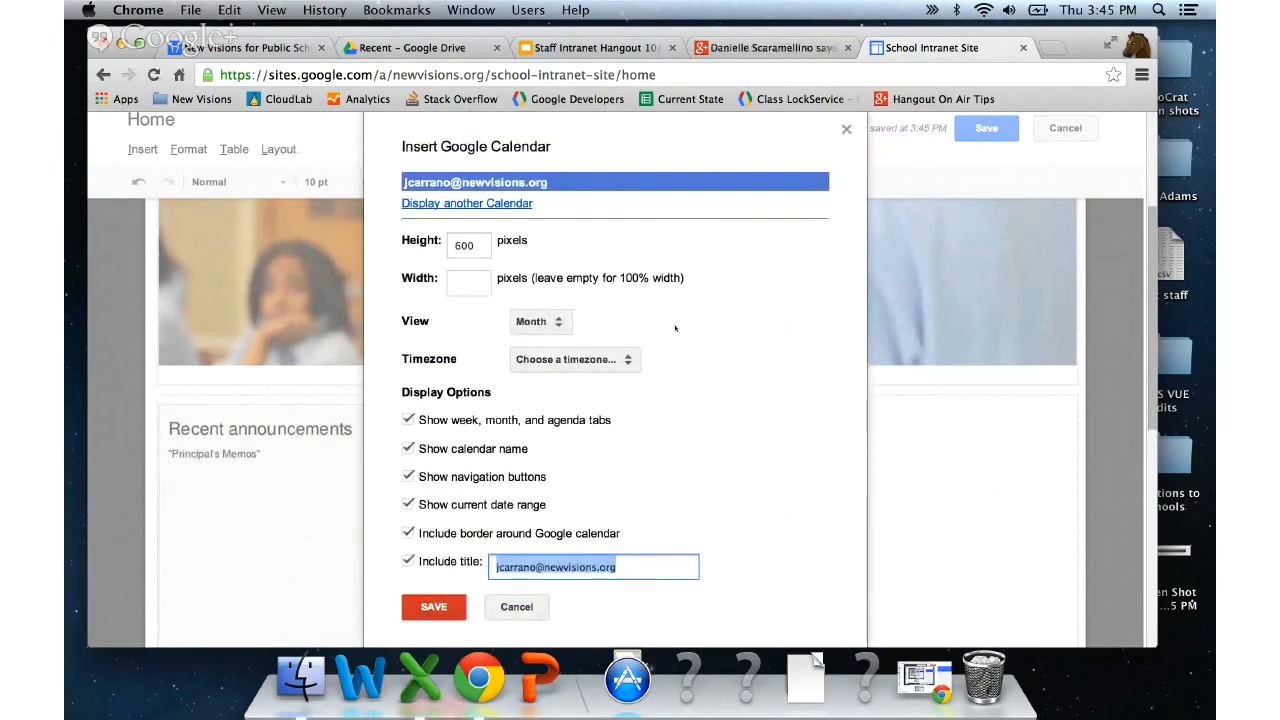
scroll(675, 328, down, 1)
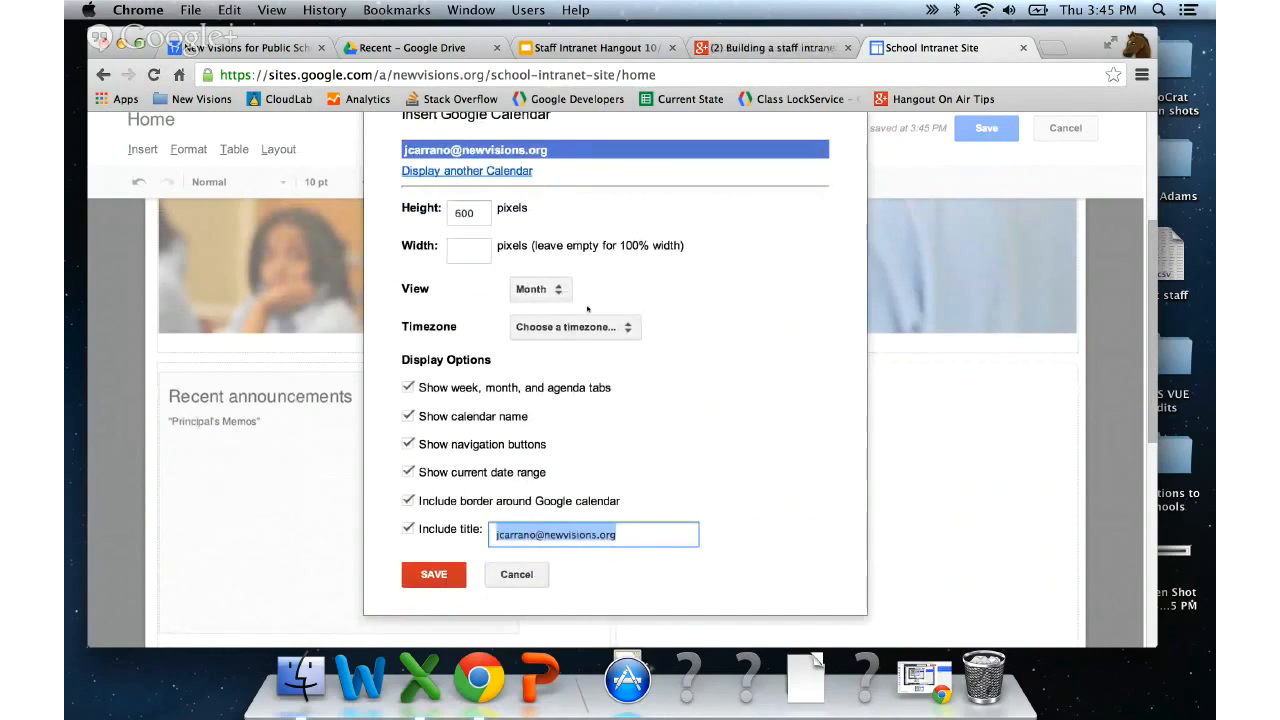
click(548, 289)
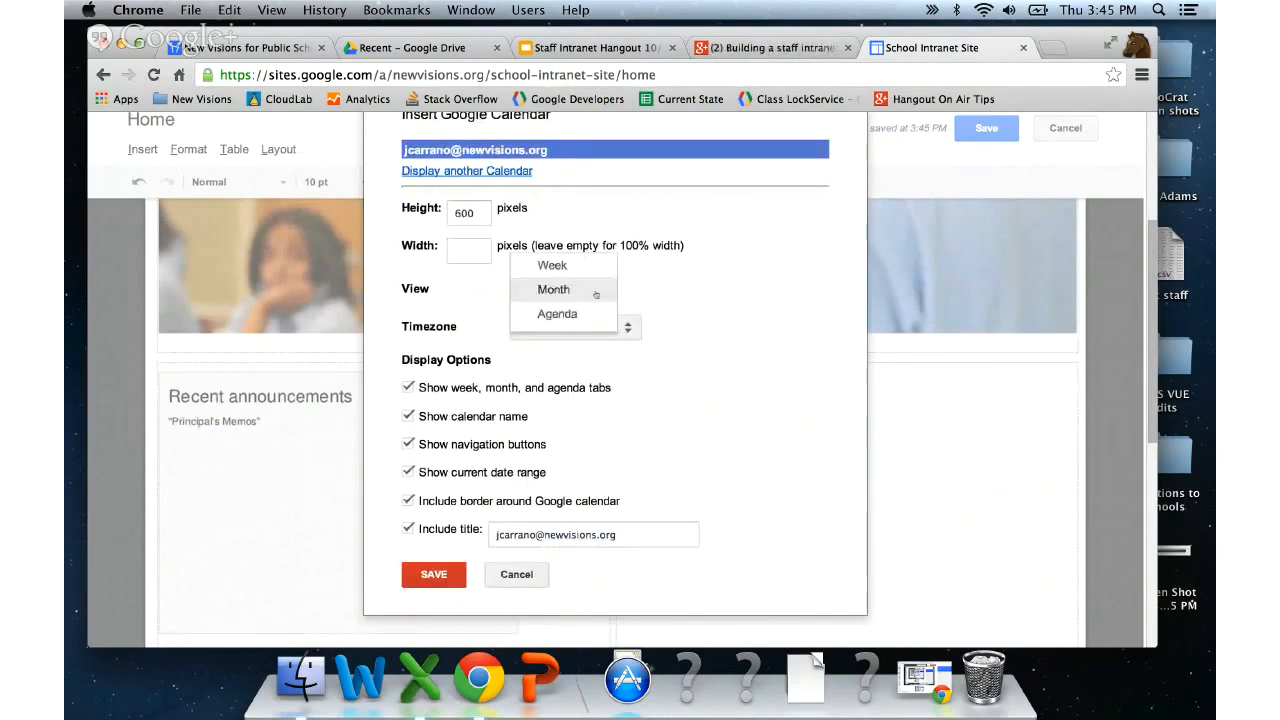
click(562, 315)
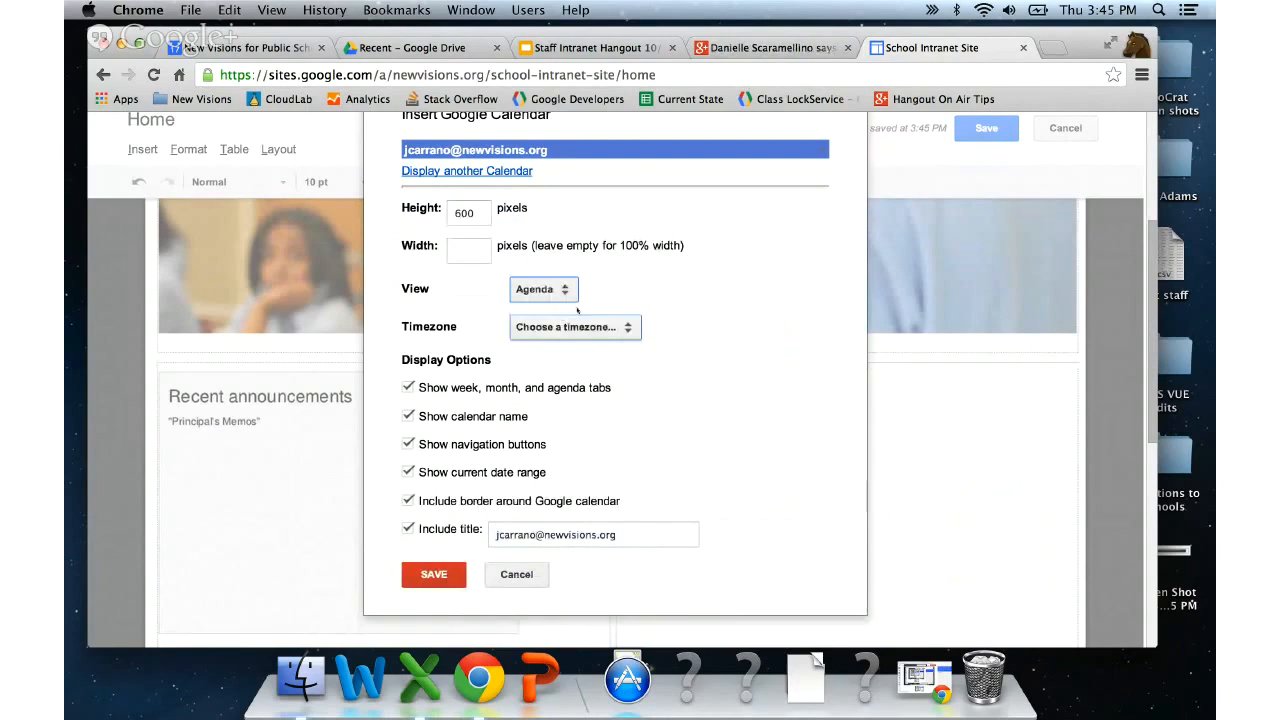
scroll(652, 284, down, 2)
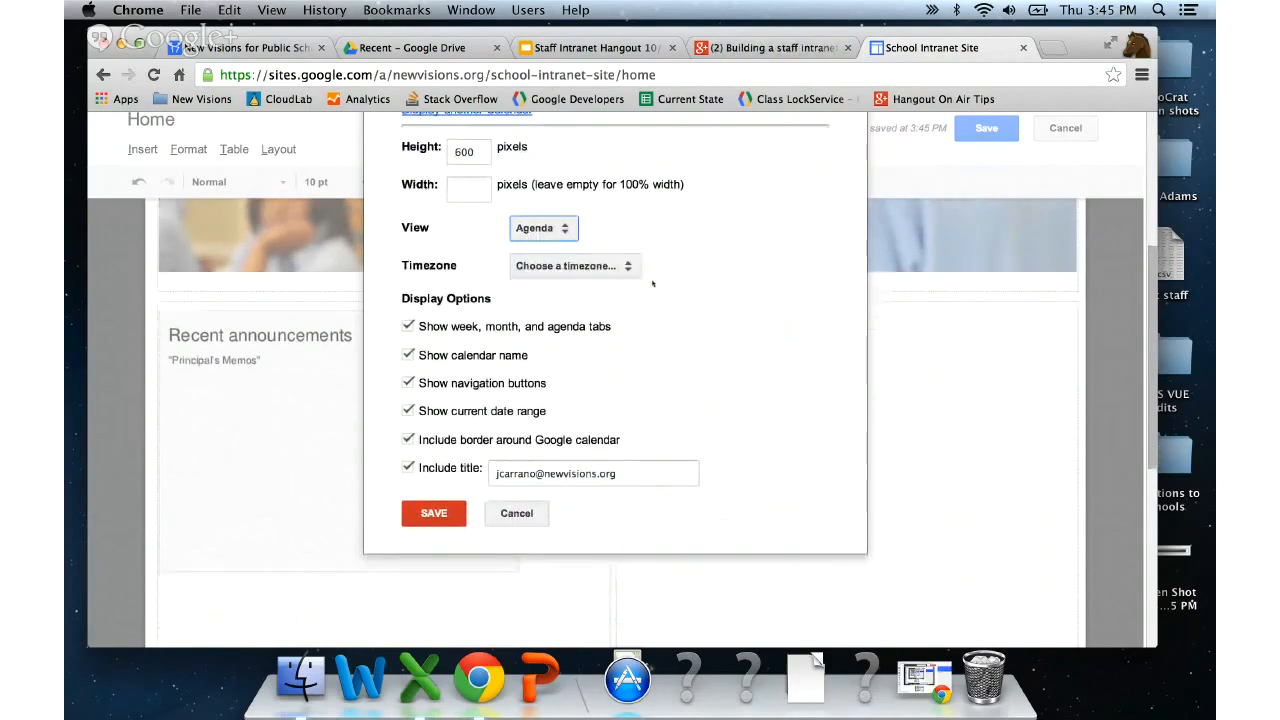
click(596, 266)
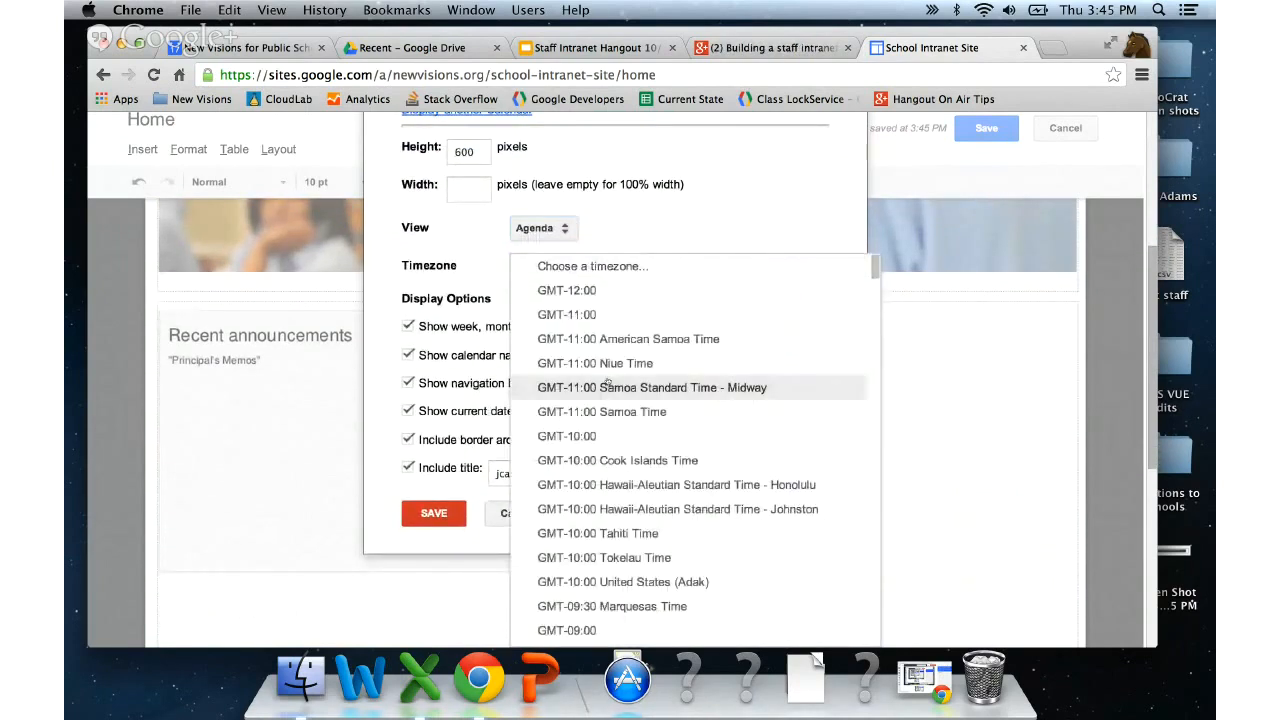
scroll(605, 383, down, 20)
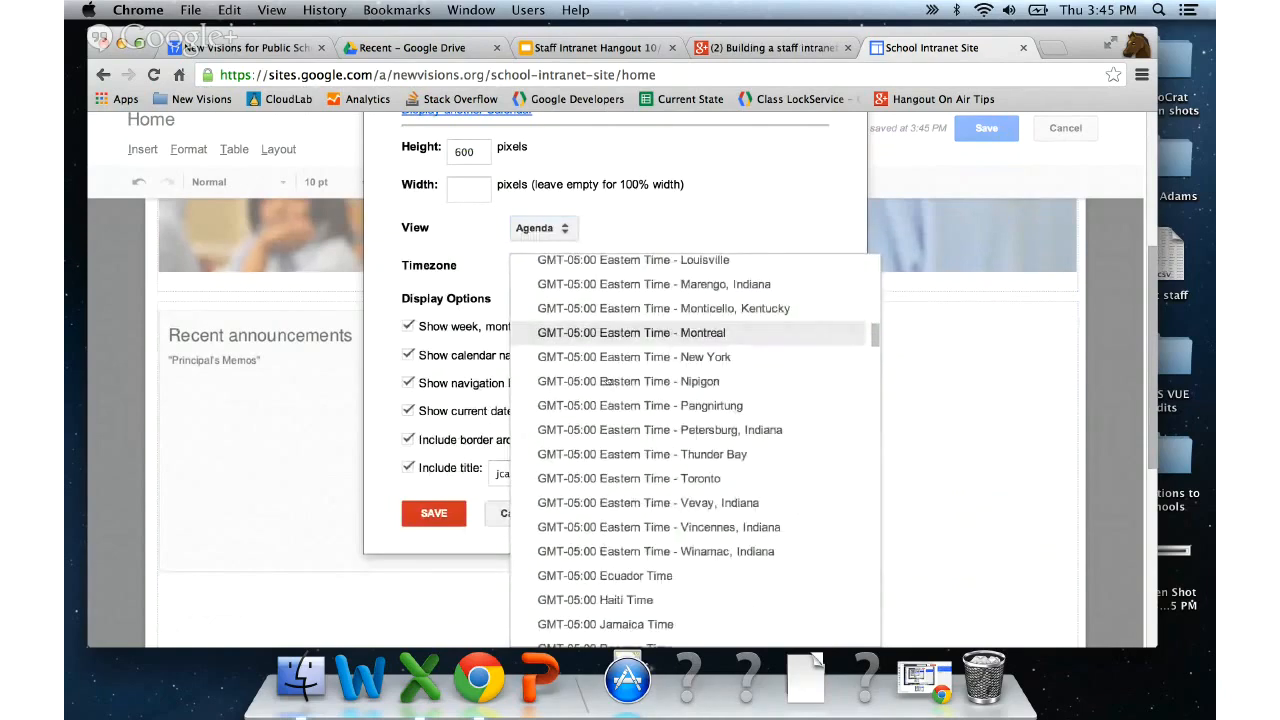
click(699, 358)
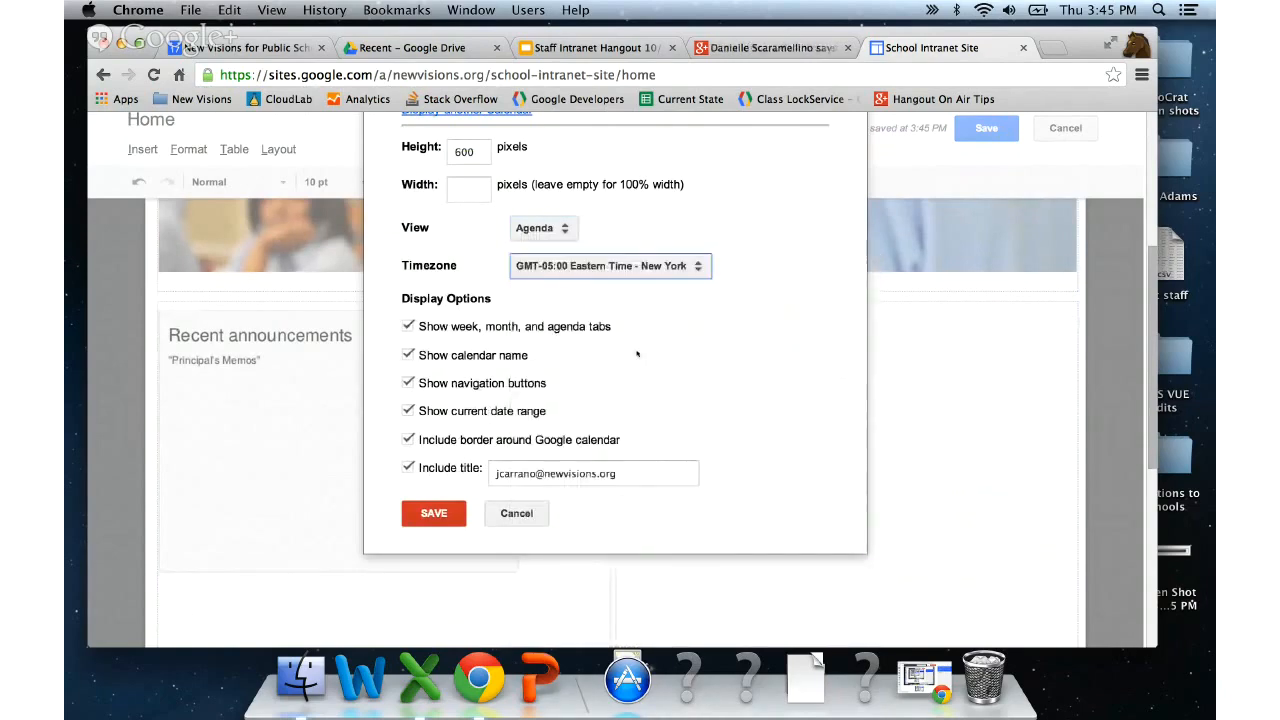
- Hide the calendar name, retitle the gadget 'School Calendar', and save it
click(399, 356)
click(399, 356)
drag(616, 473, 422, 467)
text(Sch)
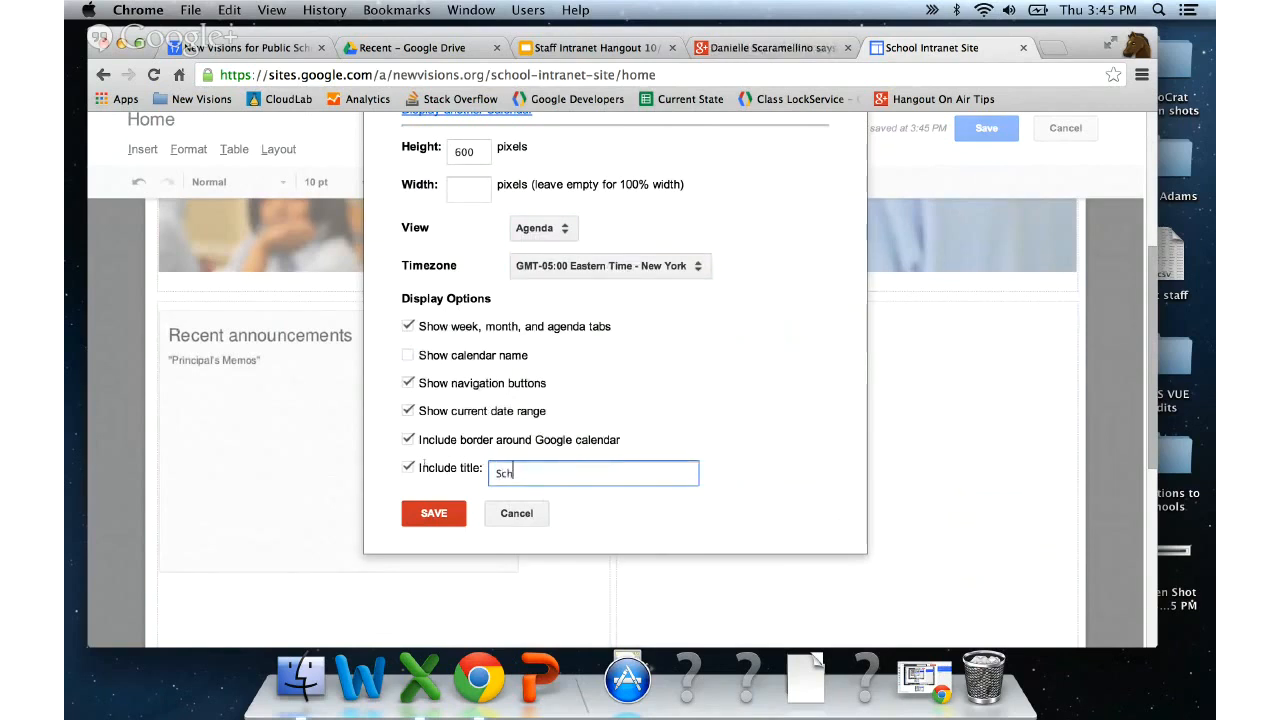
text(ool Calendar)
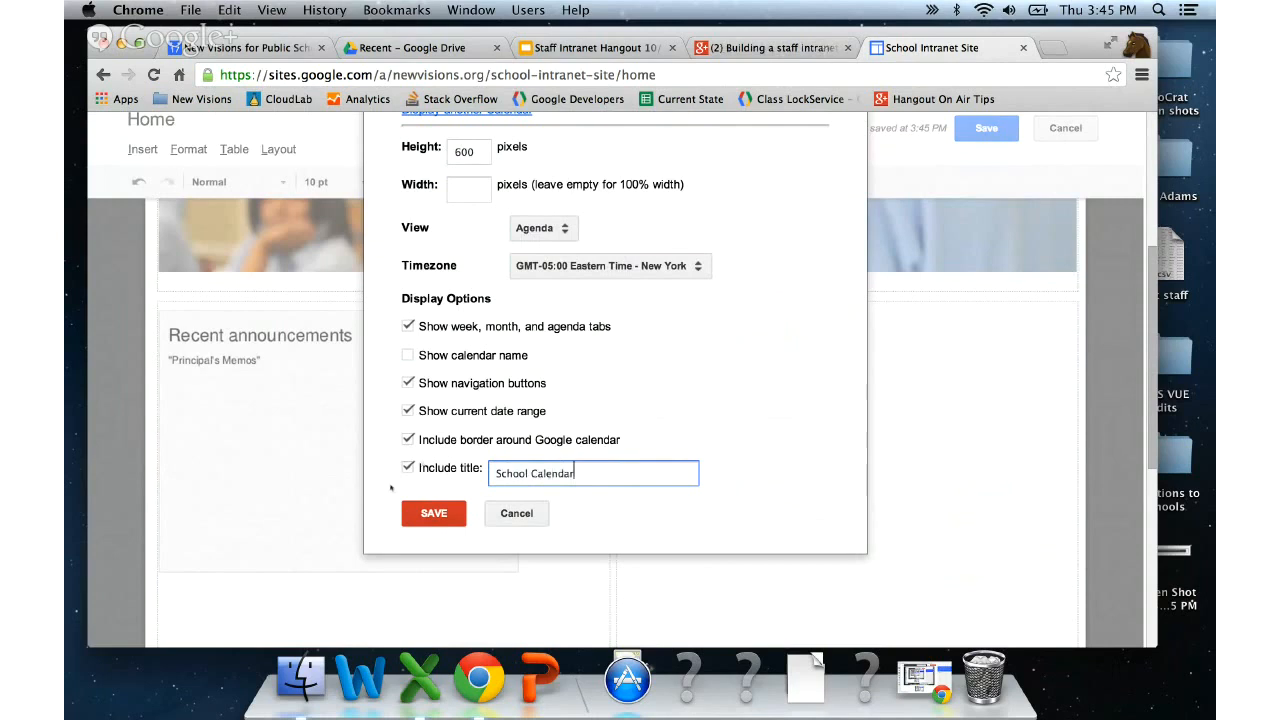
click(422, 512)
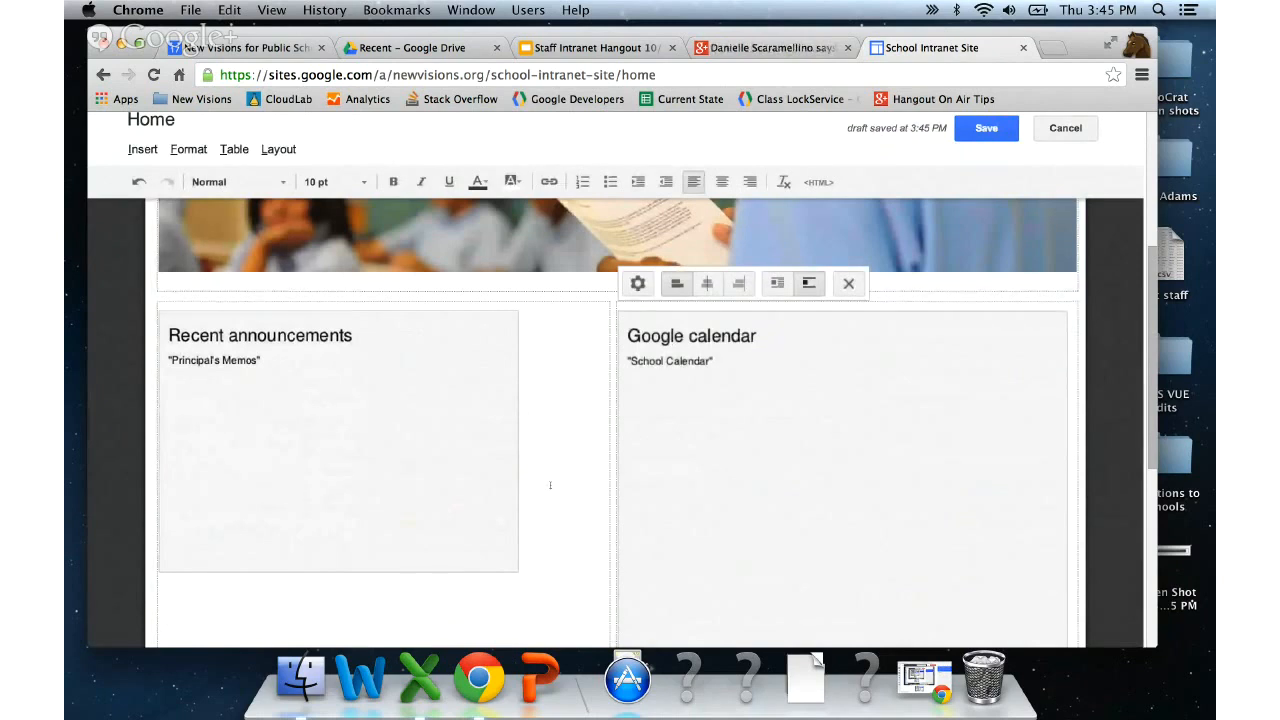
- Check the School Calendar gadget's properties without changes, then align it center in the right column
scroll(550, 485, down, 1)
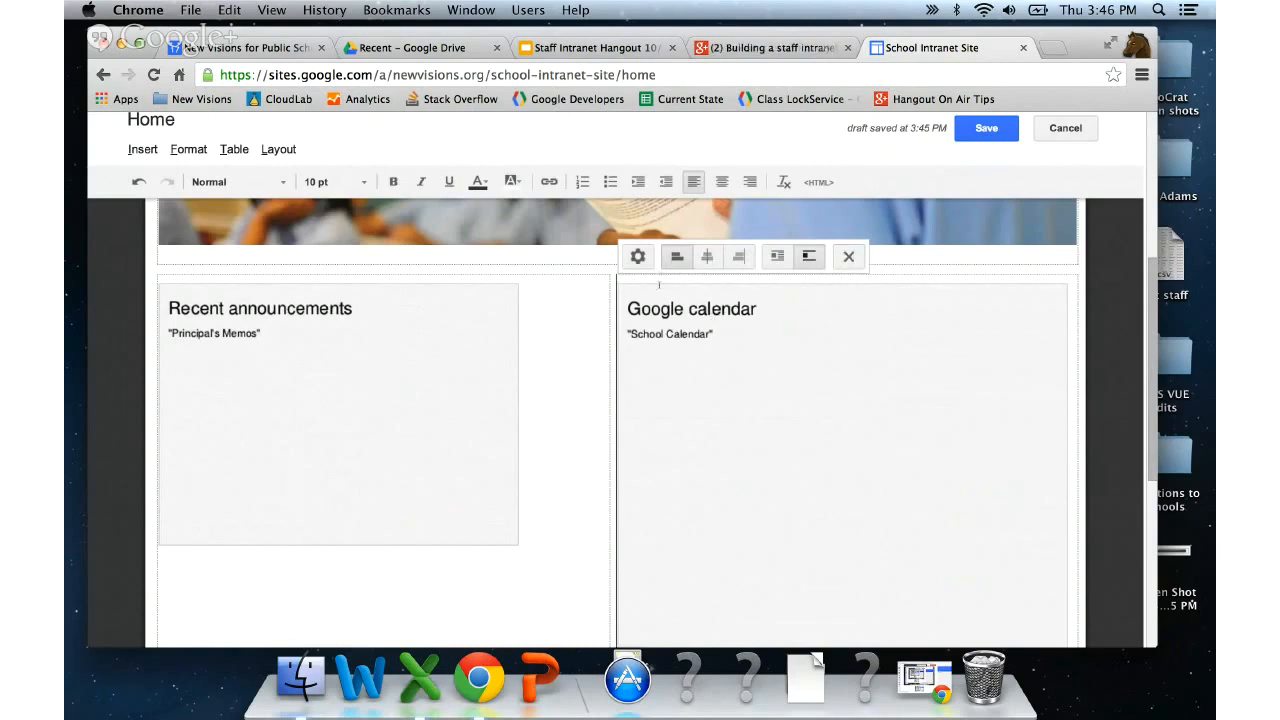
click(638, 258)
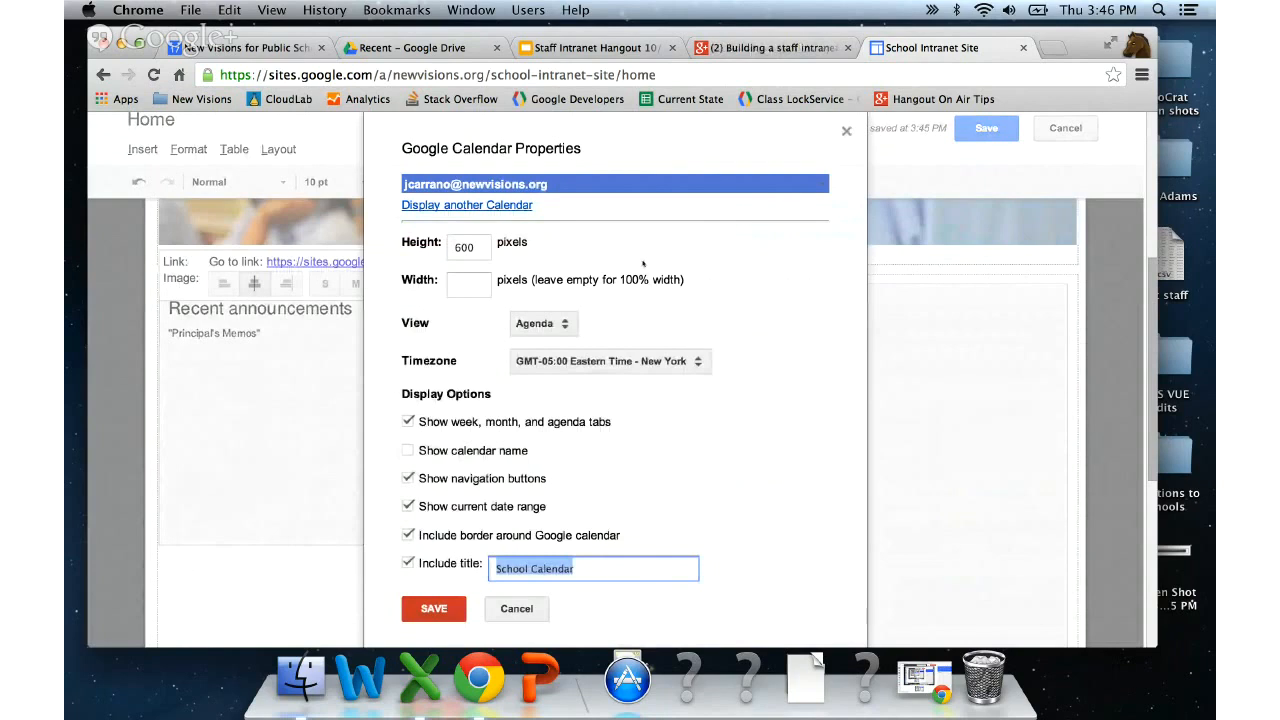
click(518, 609)
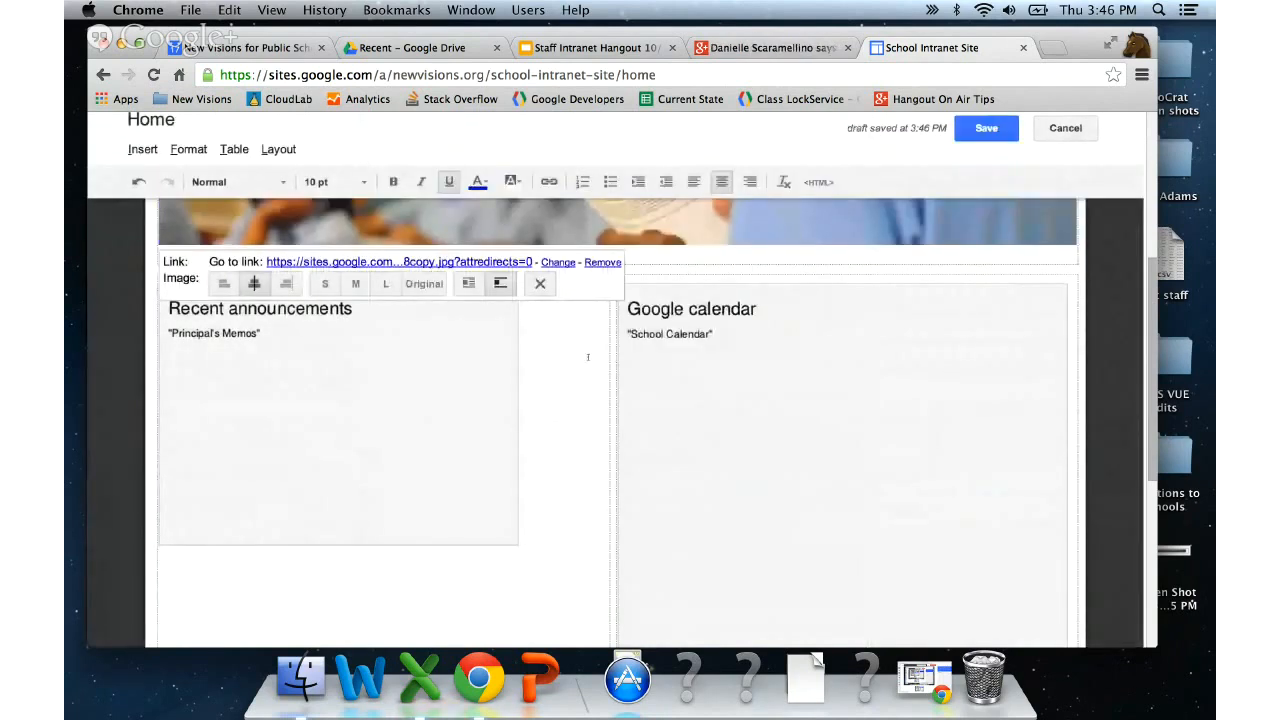
click(660, 330)
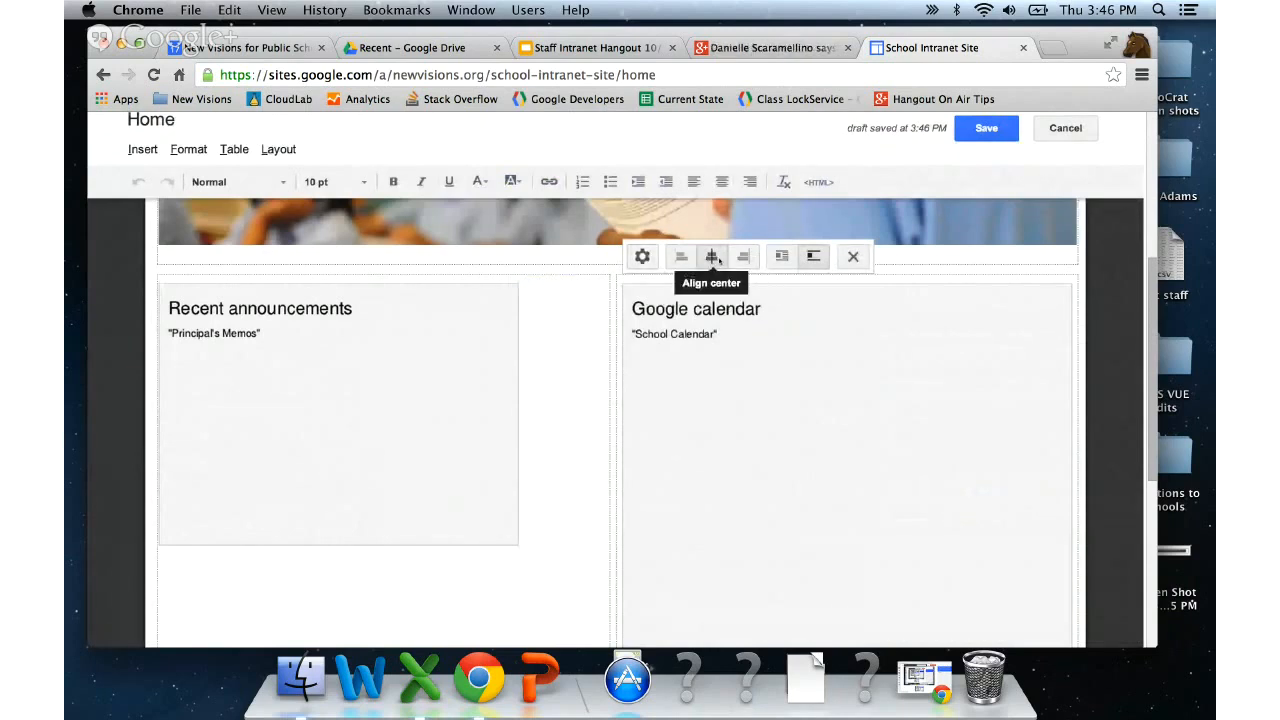
click(712, 257)
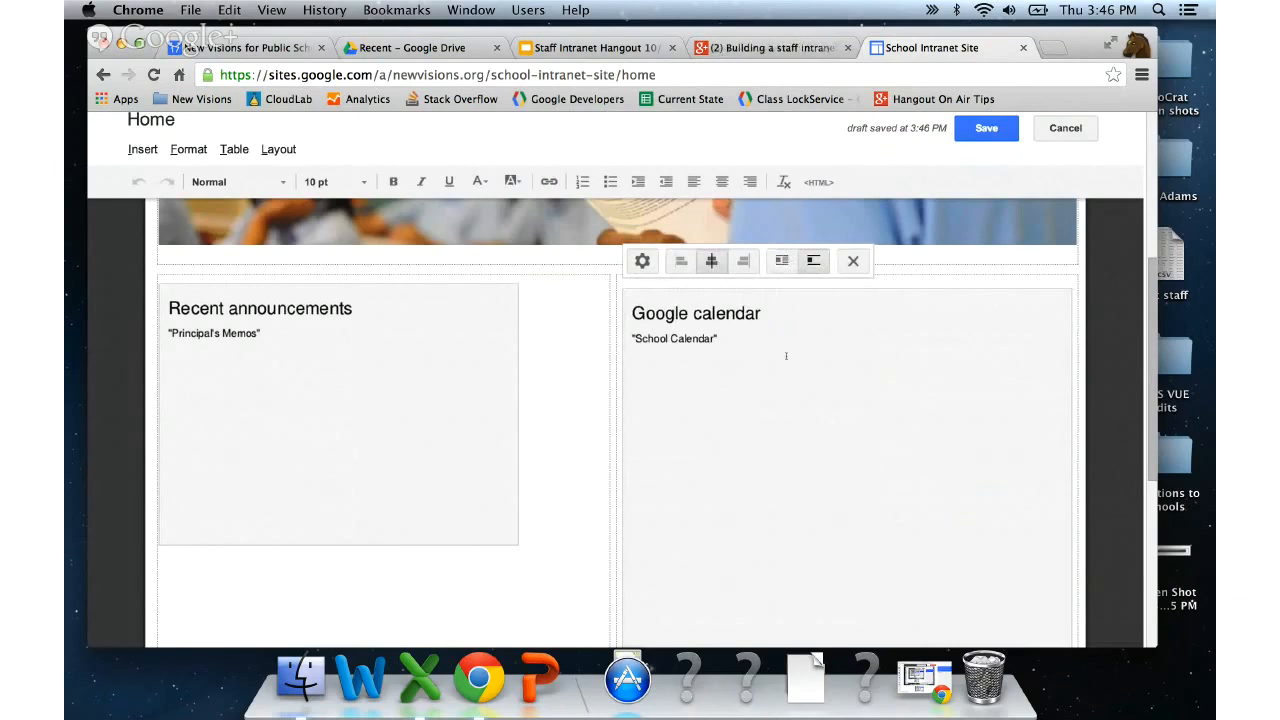
scroll(786, 356, up, 4)
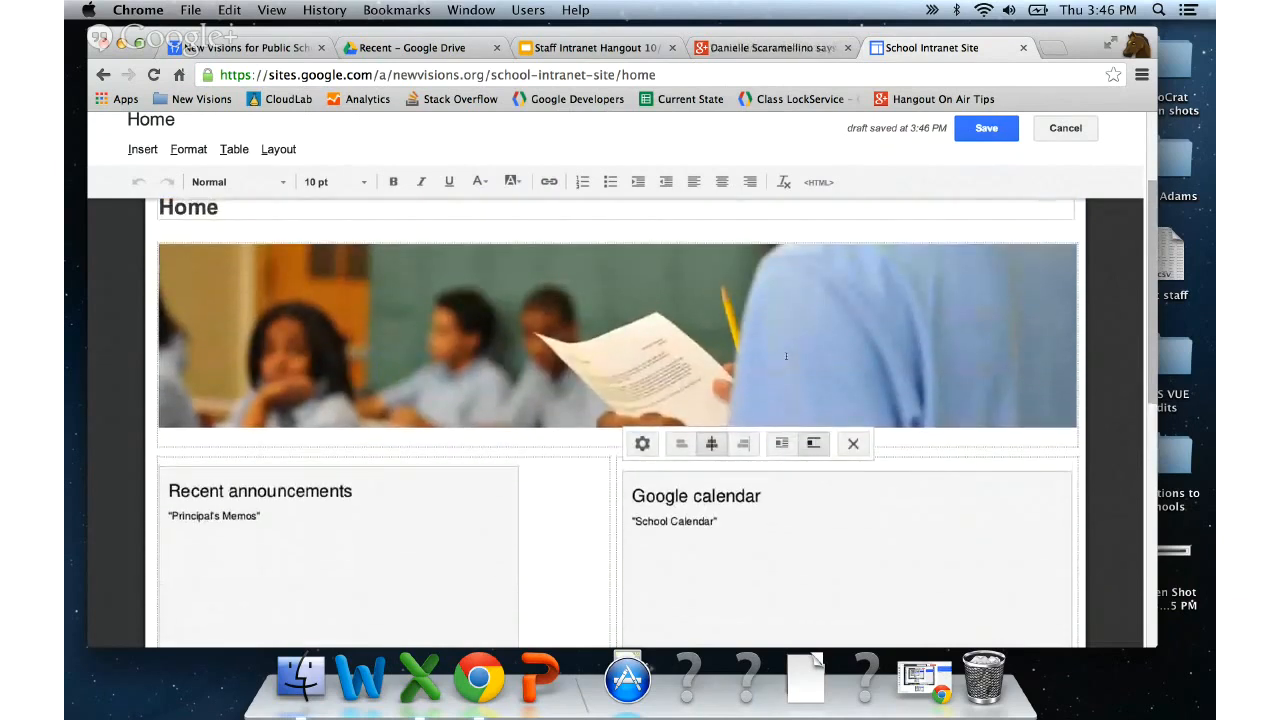
- Save the Home page and switch the live School Calendar from month to week view
click(987, 128)
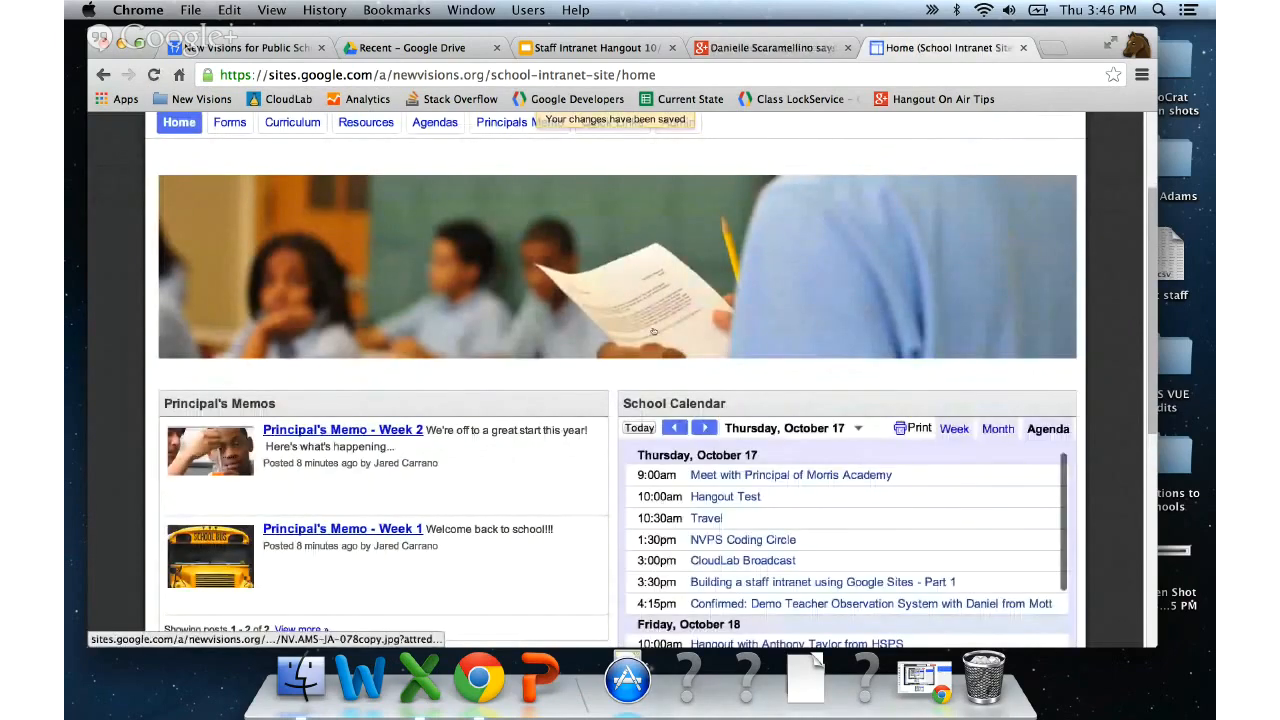
scroll(800, 374, down, 5)
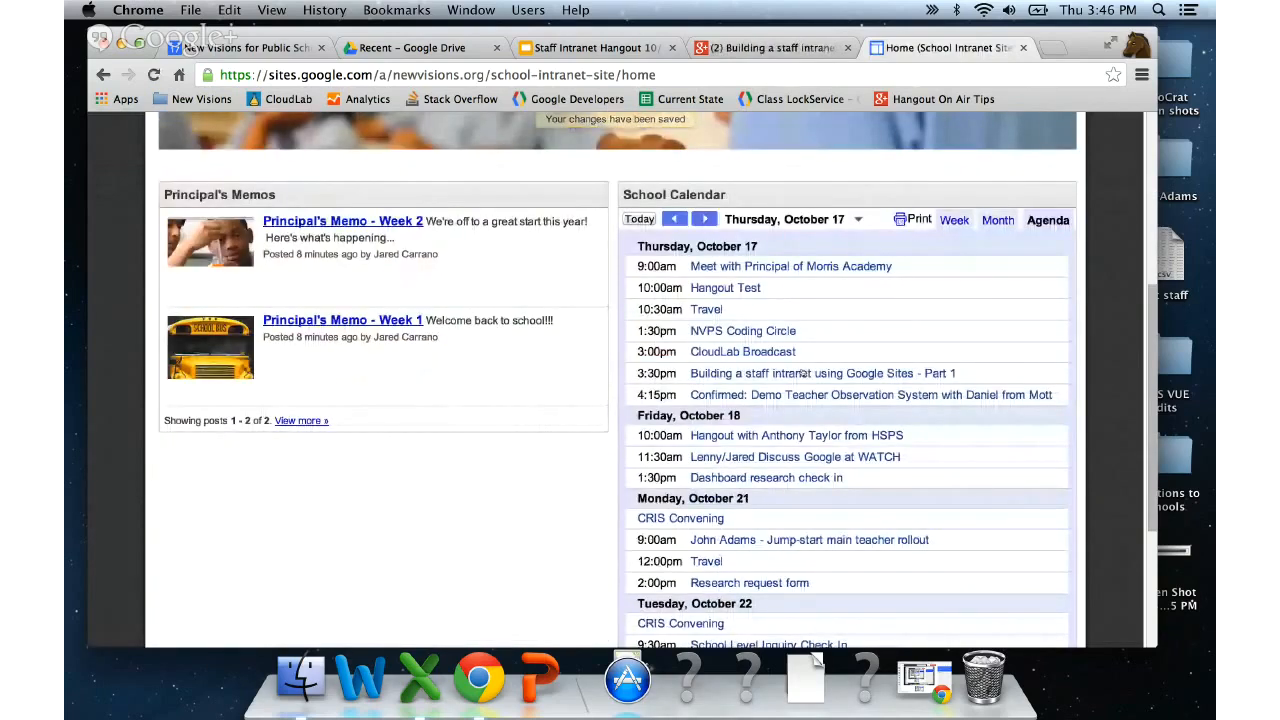
scroll(801, 374, up, 2)
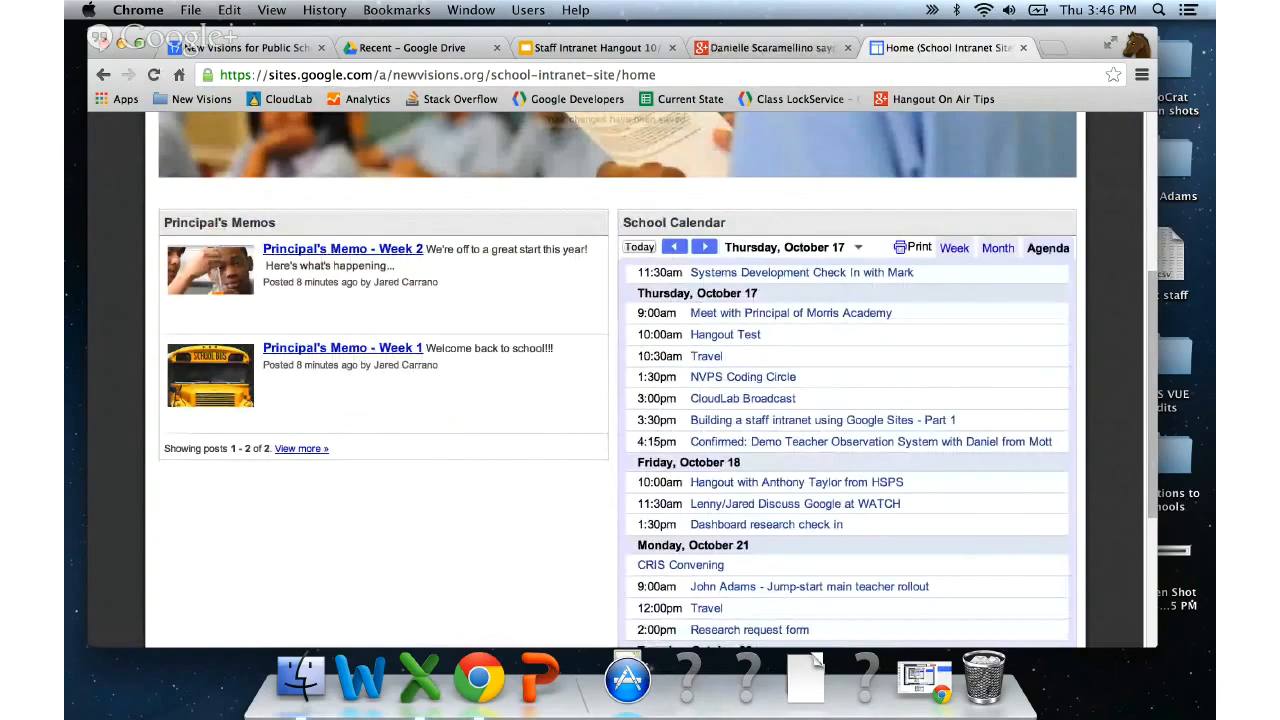
click(998, 248)
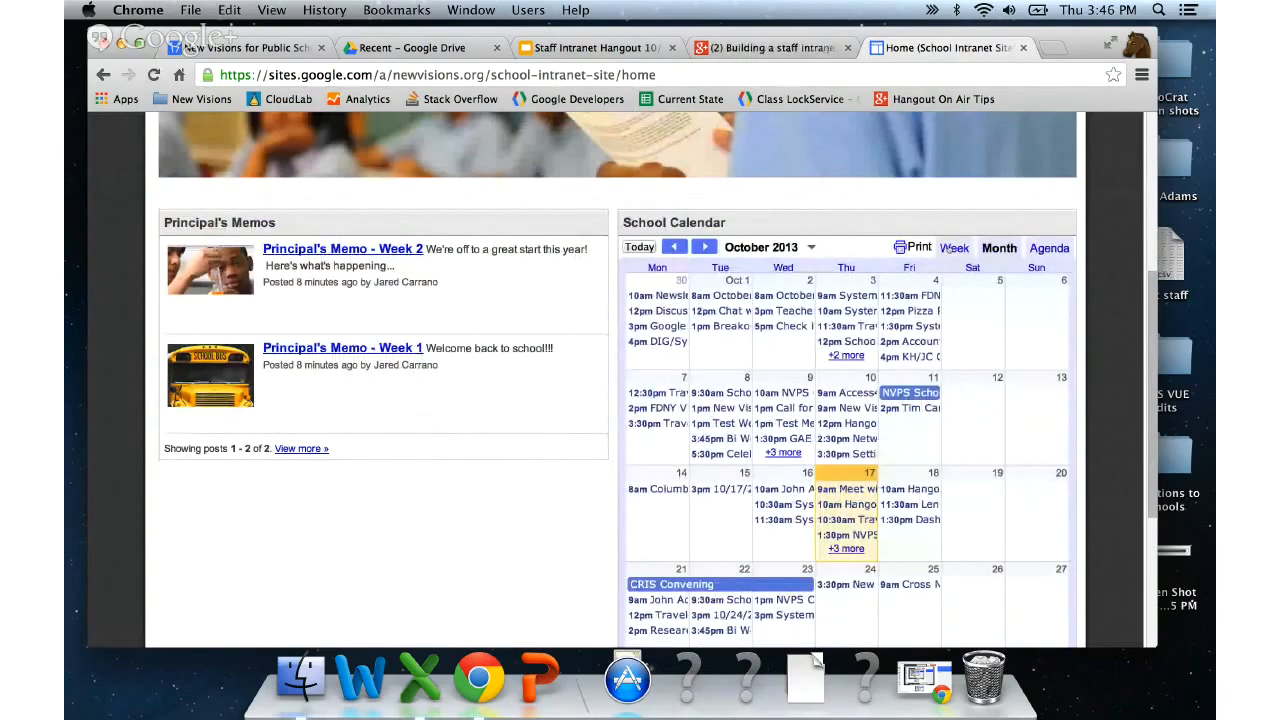
click(952, 248)
click(705, 247)
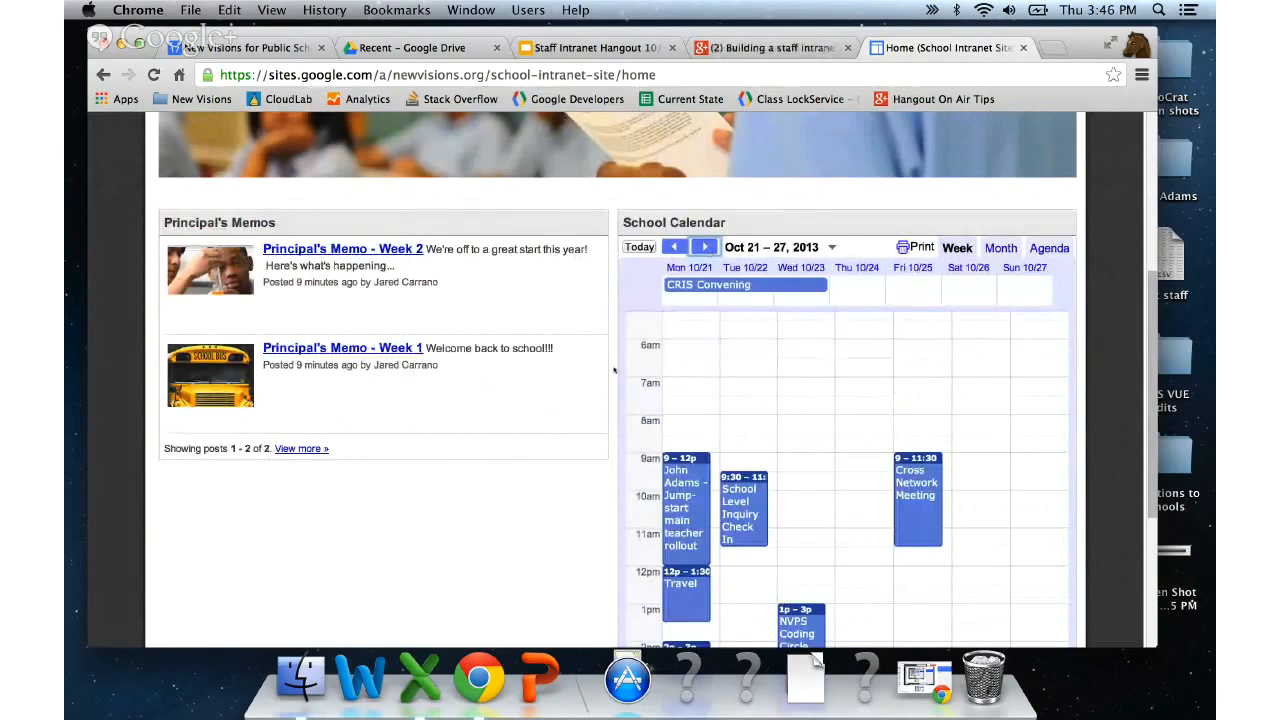
- Review the Oct 21–27, 2013 week, then put the Home page back into editing
scroll(614, 370, down, 2)
scroll(614, 370, up, 3)
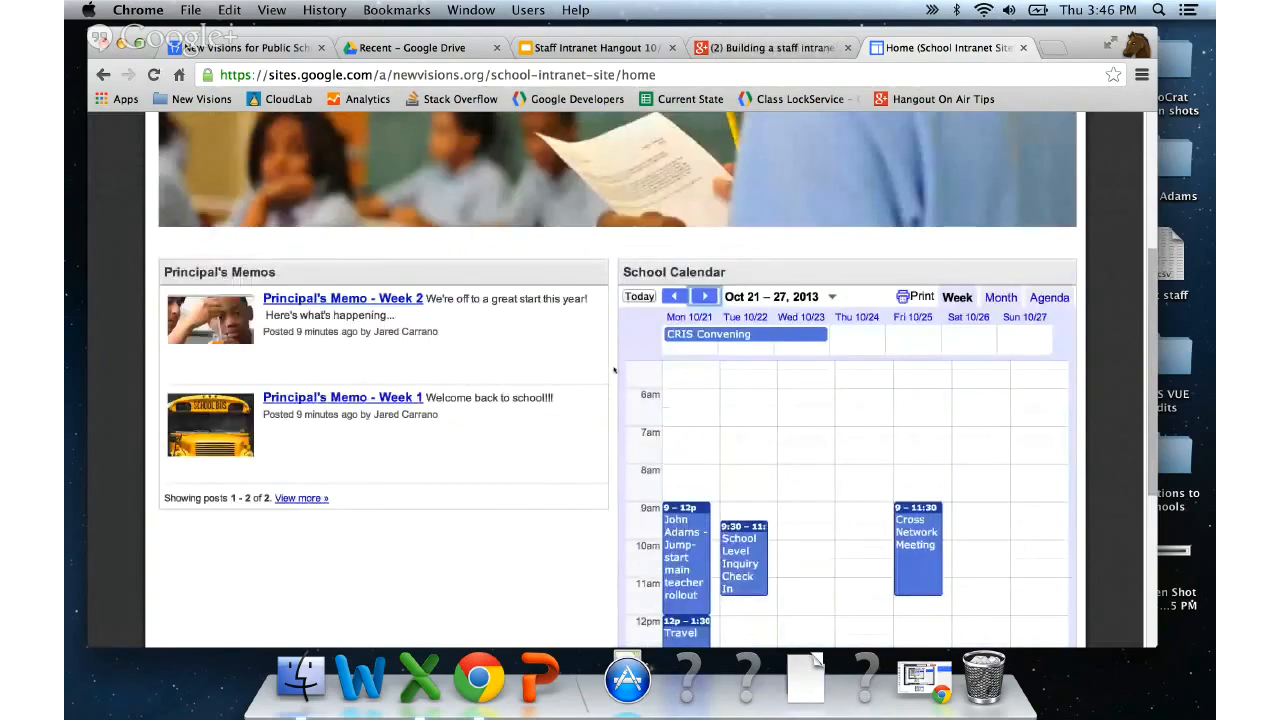
scroll(614, 370, up, 4)
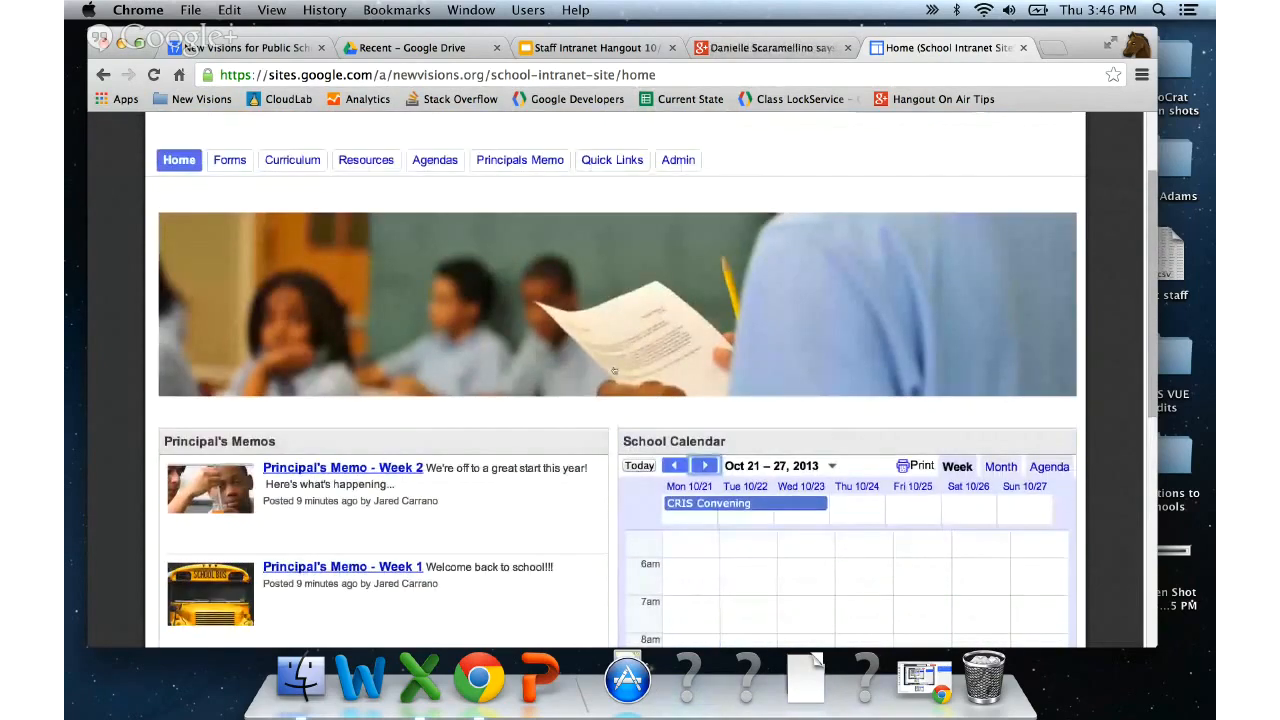
scroll(614, 371, down, 1)
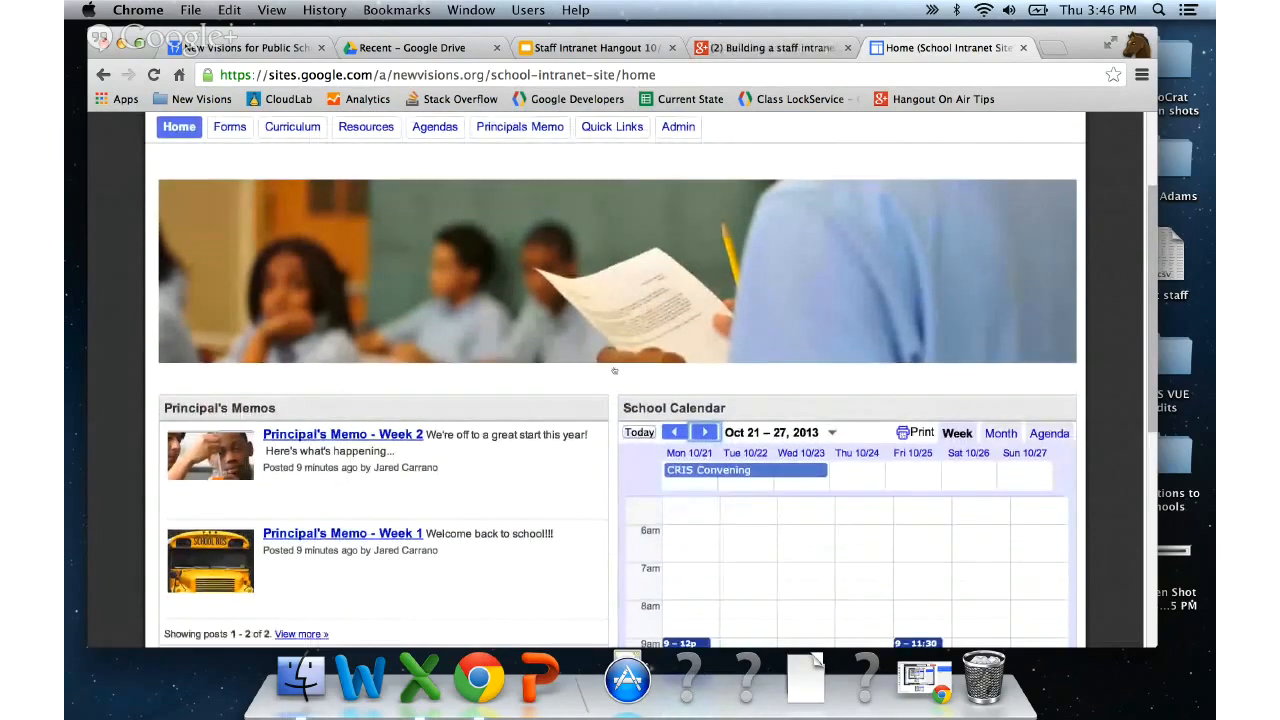
scroll(614, 371, up, 2)
scroll(614, 371, down, 2)
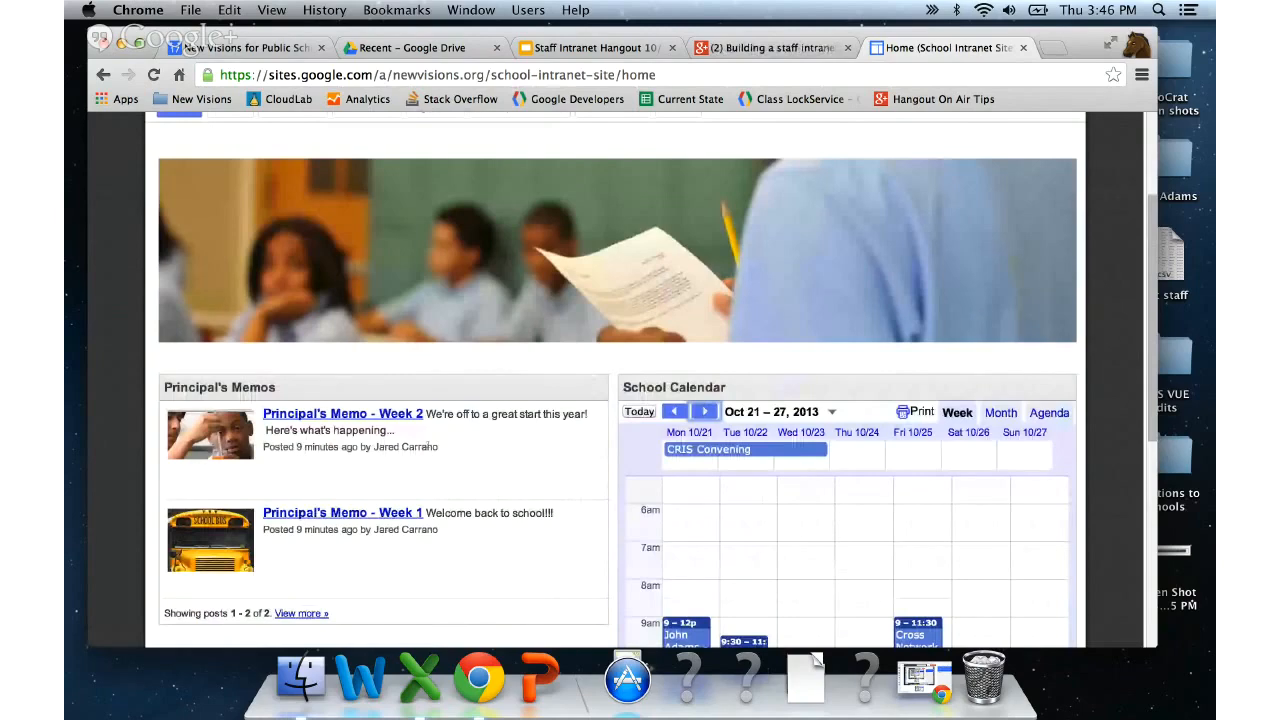
scroll(563, 446, up, 2)
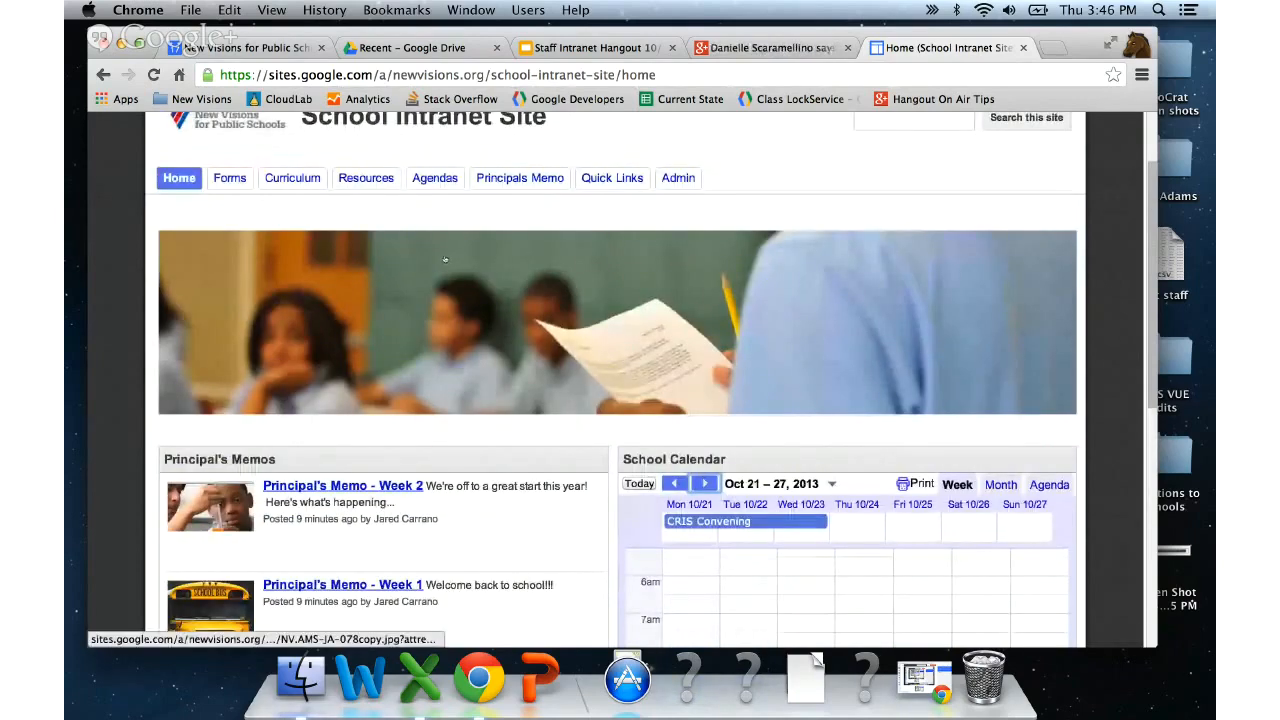
scroll(445, 260, up, 3)
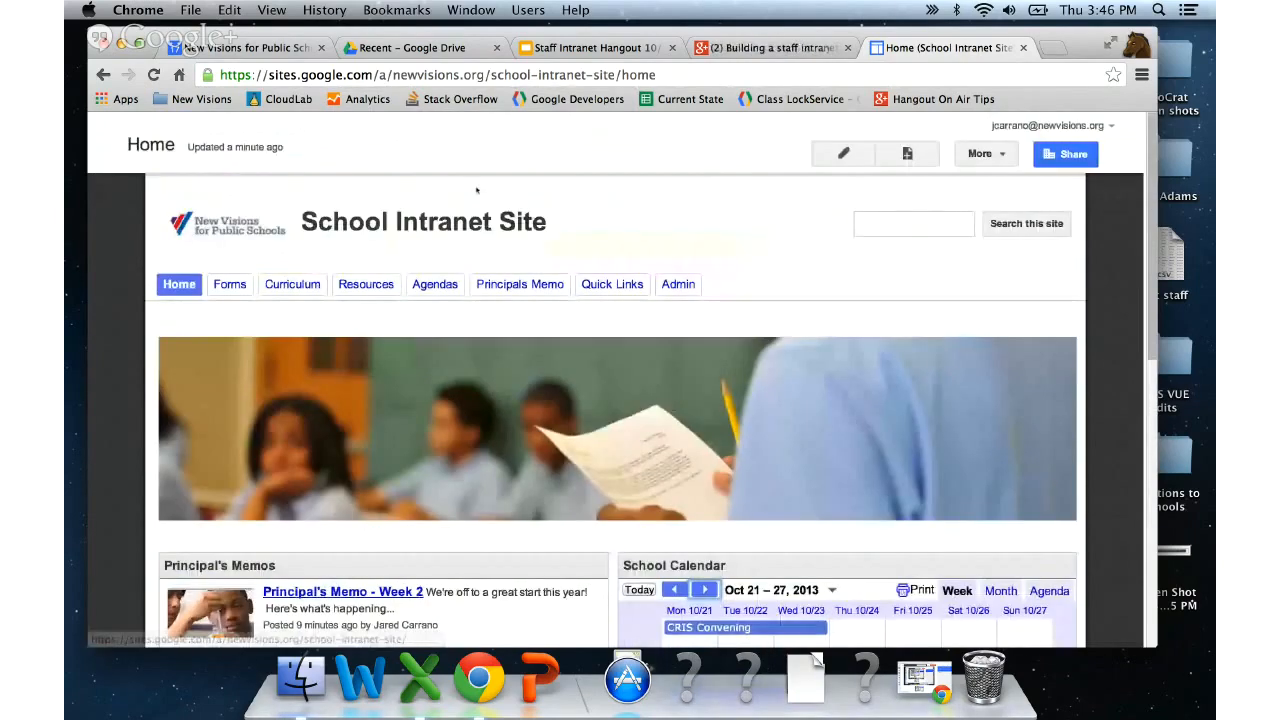
click(843, 154)
click(142, 174)
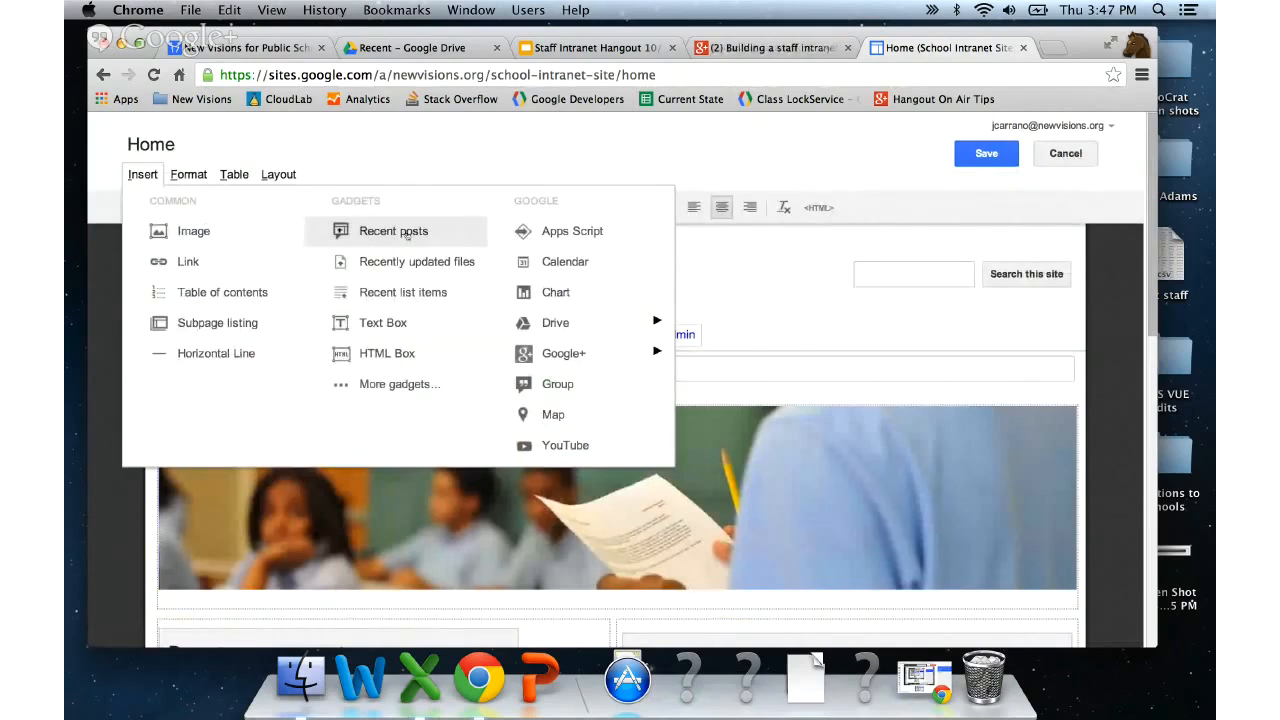
click(564, 145)
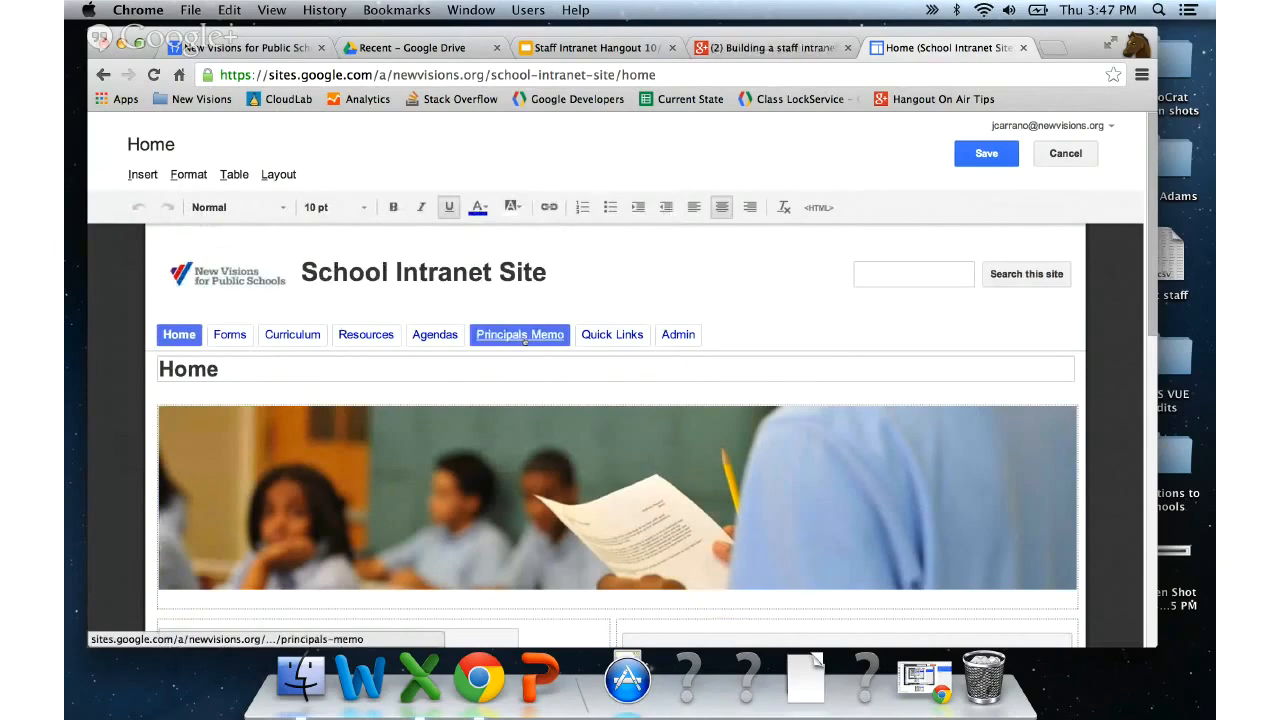
scroll(522, 340, down, 2)
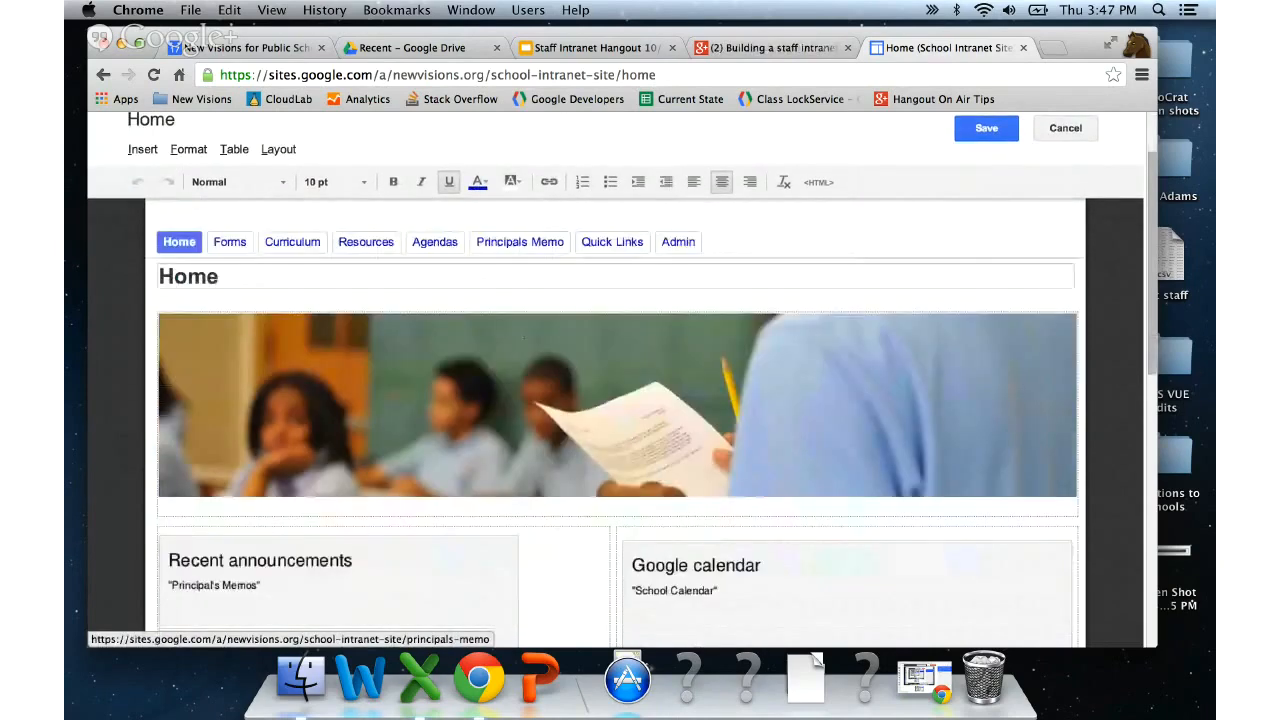
scroll(560, 377, down, 3)
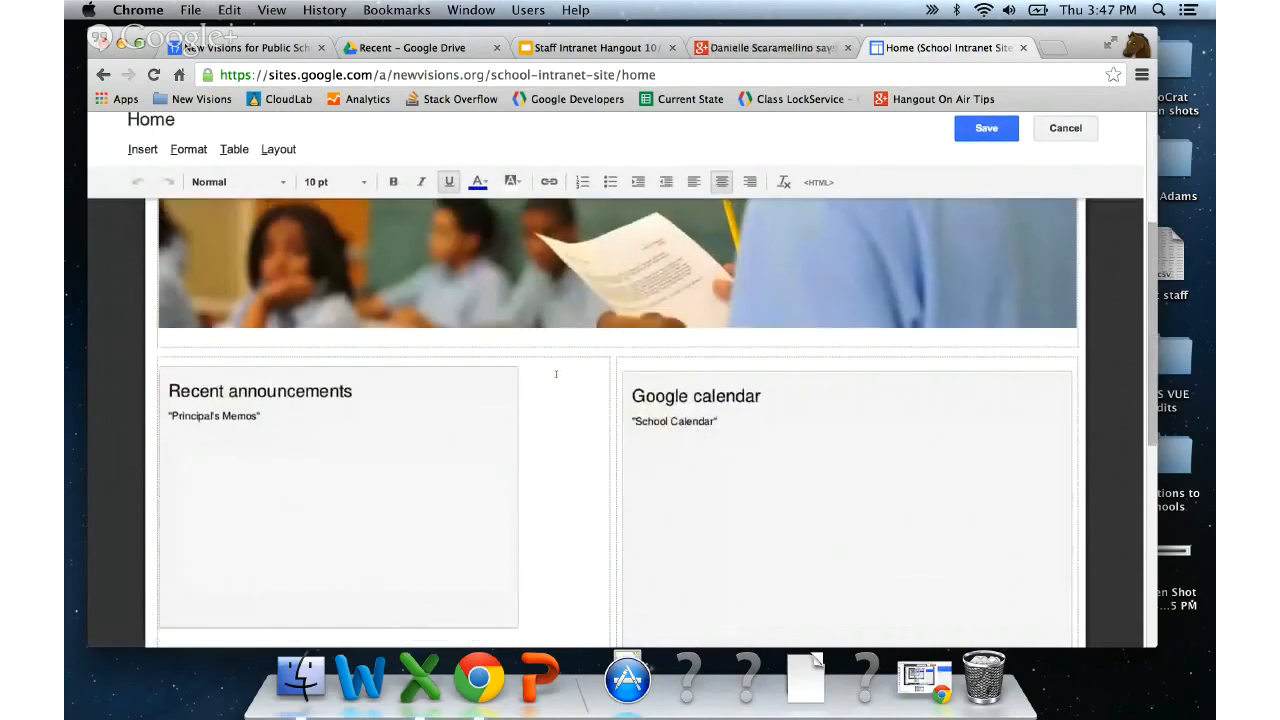
click(987, 129)
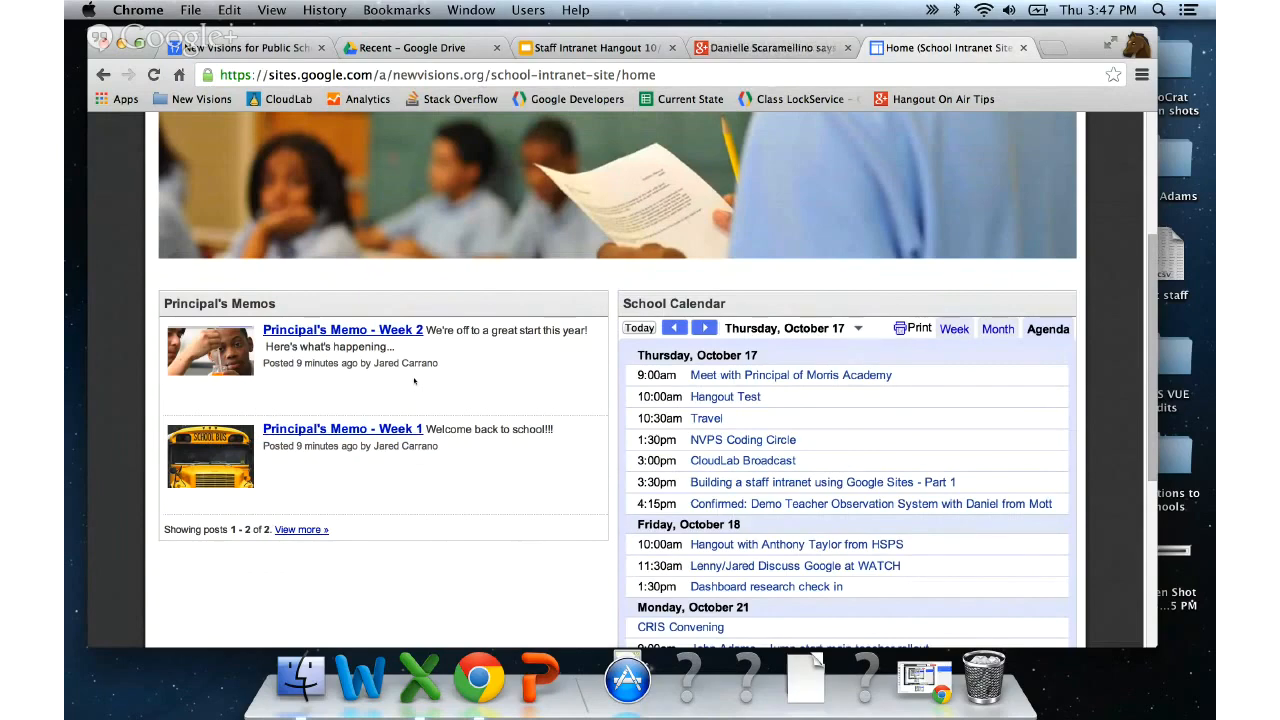
scroll(615, 357, down, 1)
scroll(615, 357, up, 2)
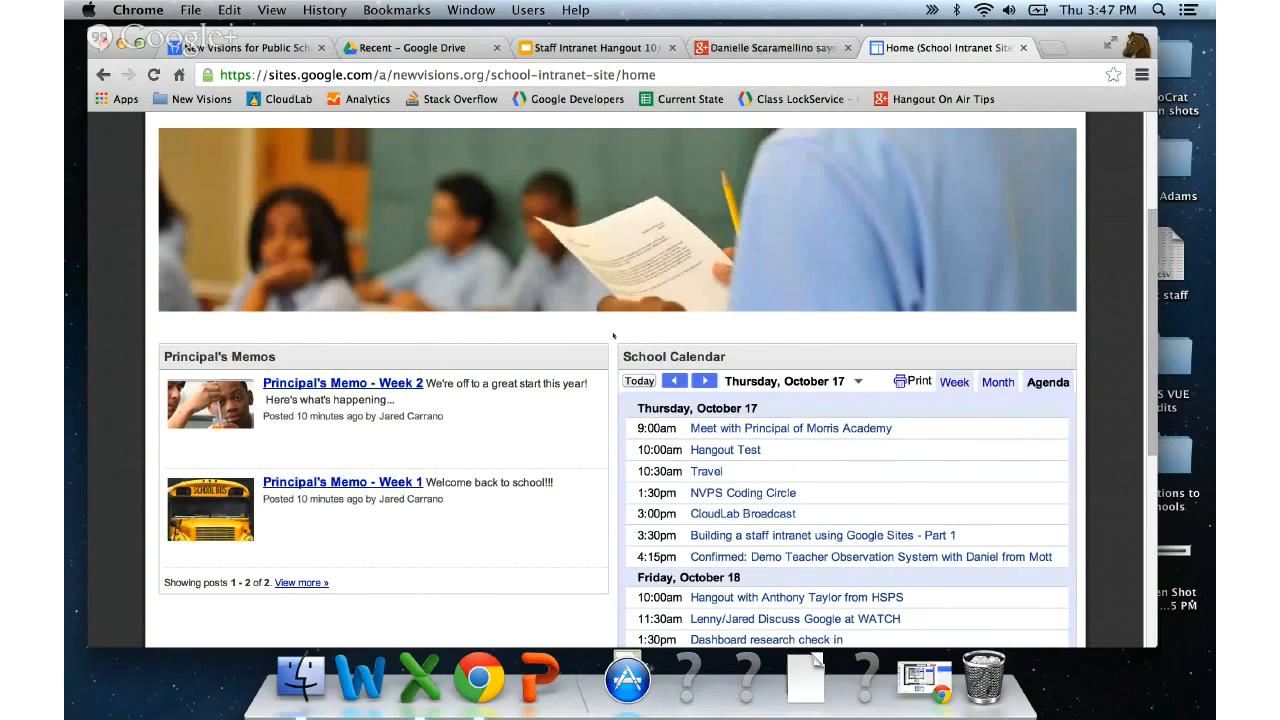
scroll(613, 336, down, 1)
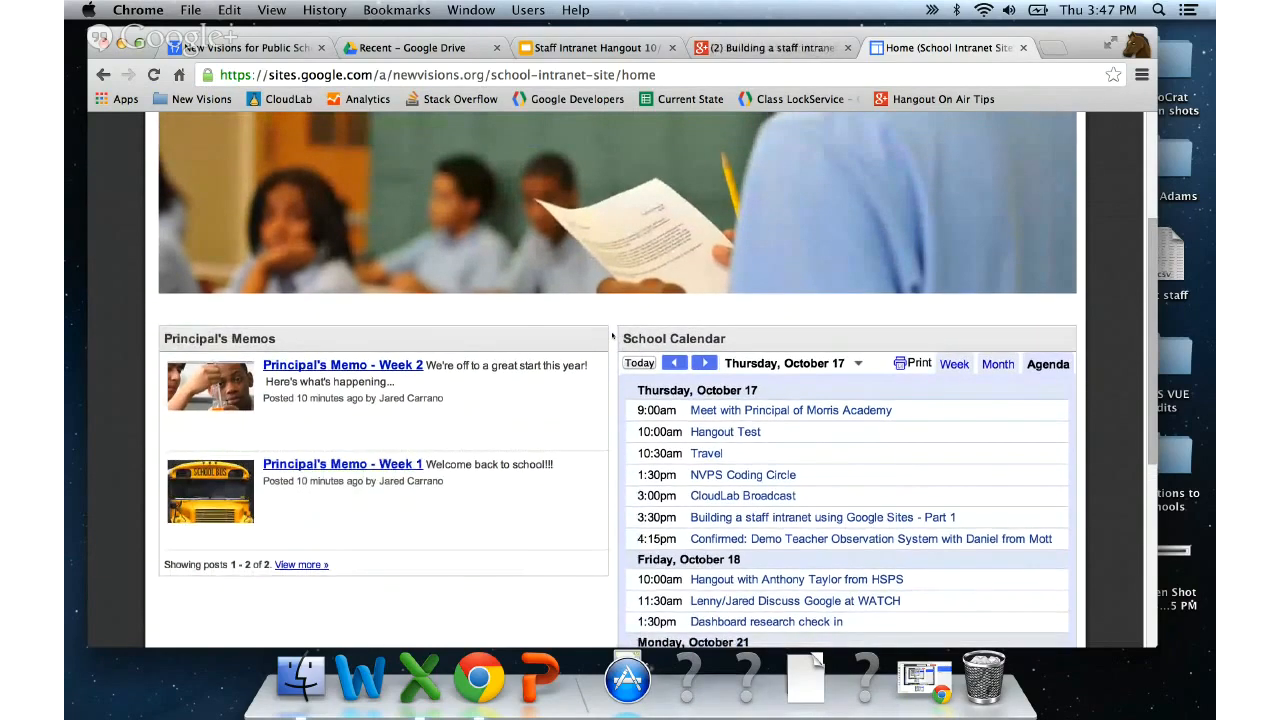
scroll(613, 336, up, 5)
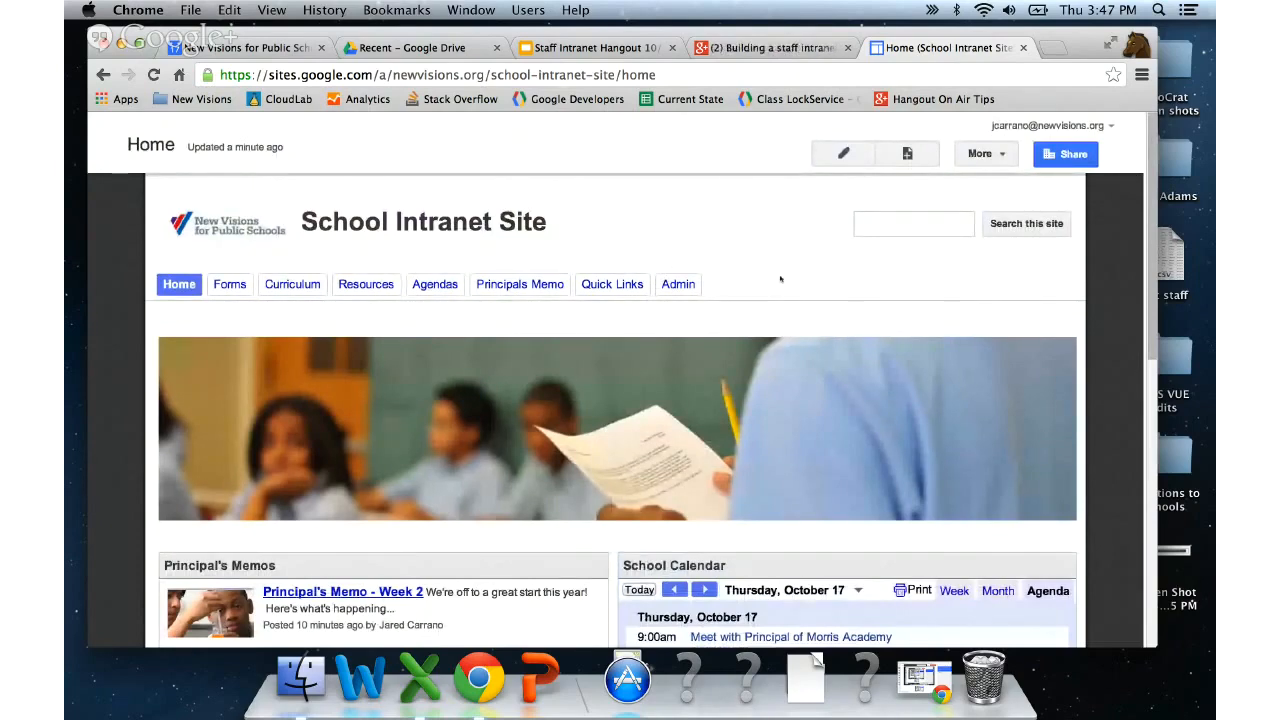
scroll(782, 300, down, 4)
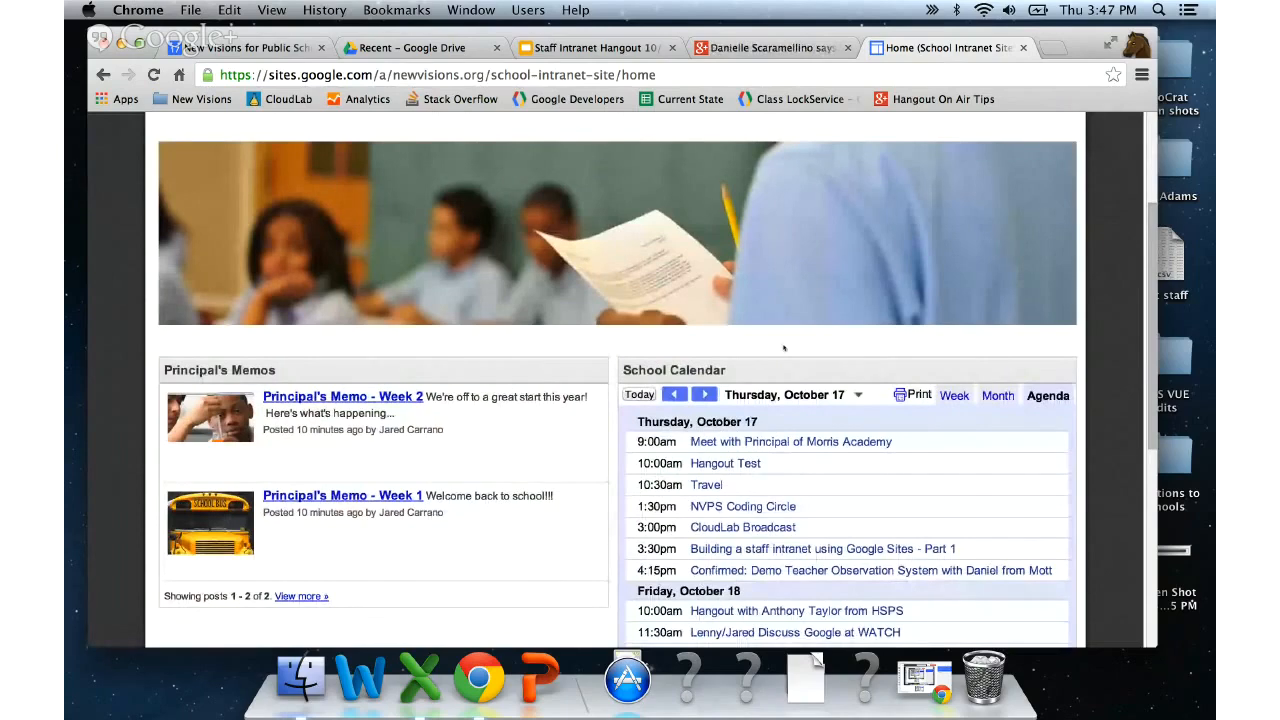
- Go to the Math page from the Curriculum navigation dropdown
scroll(784, 347, up, 4)
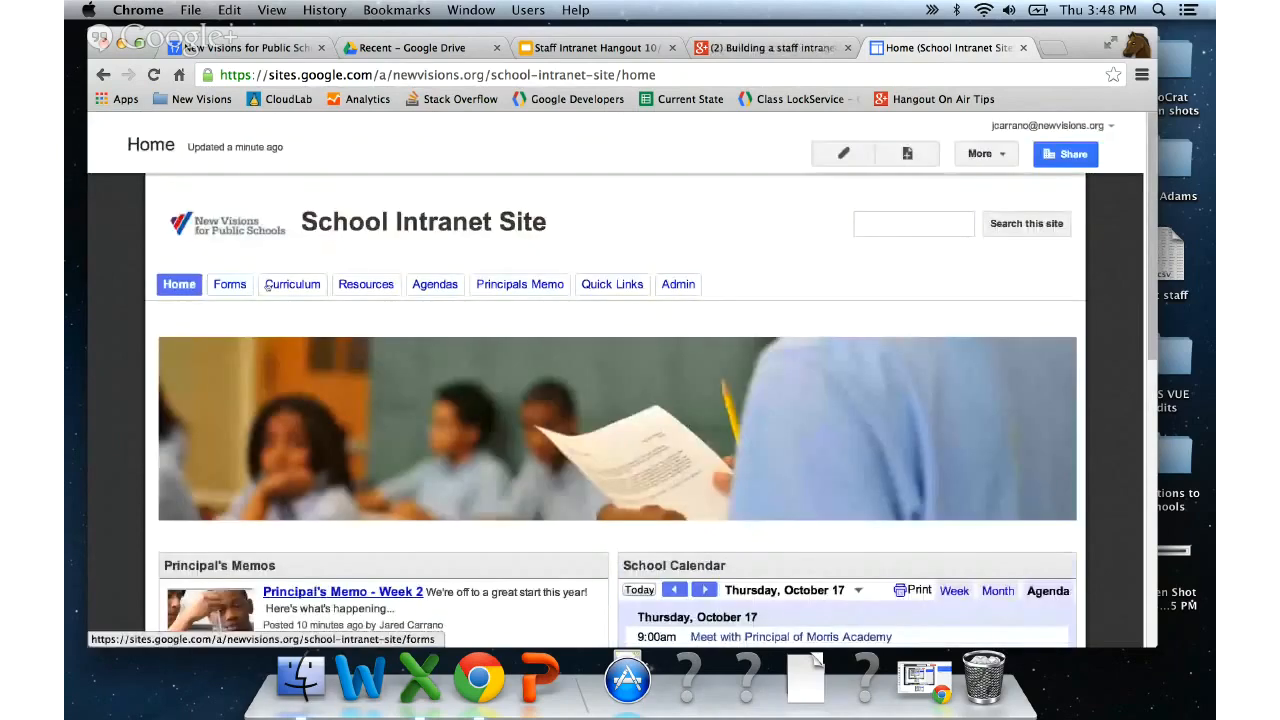
mouse_move(283, 286)
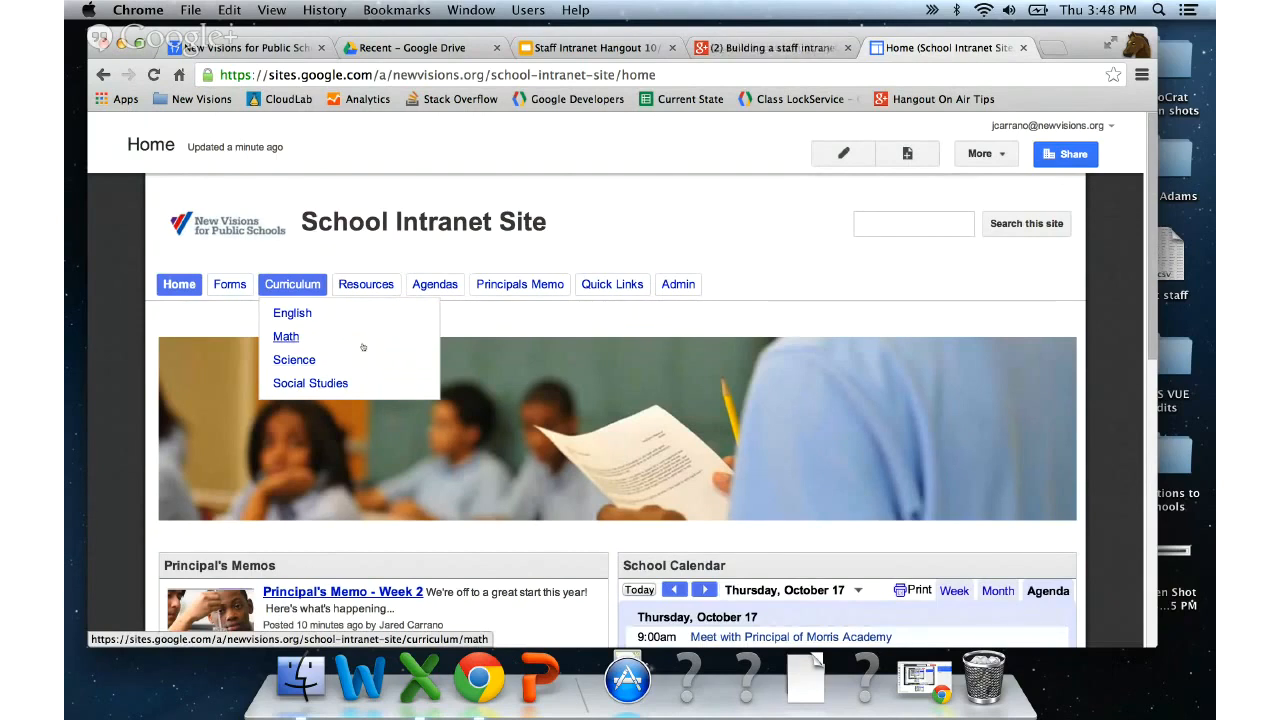
click(286, 337)
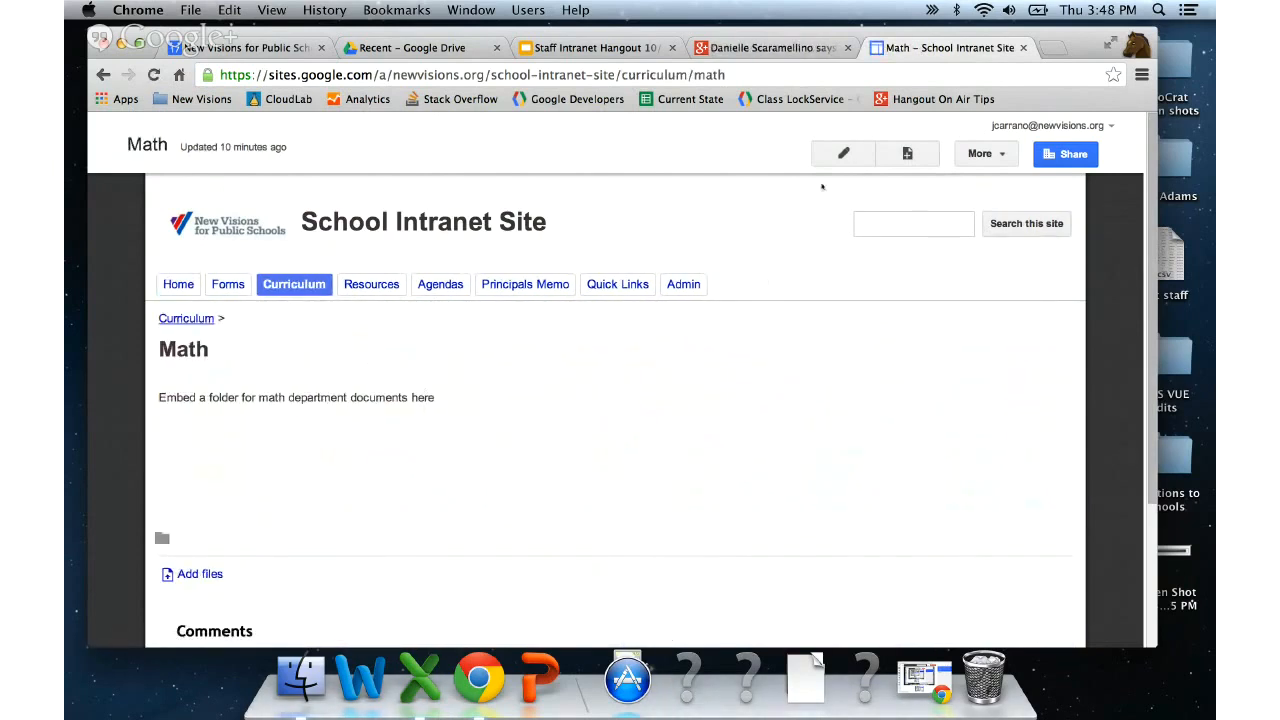
- Edit the Math page and delete the 'Embed a folder for math department documents here' line
click(843, 153)
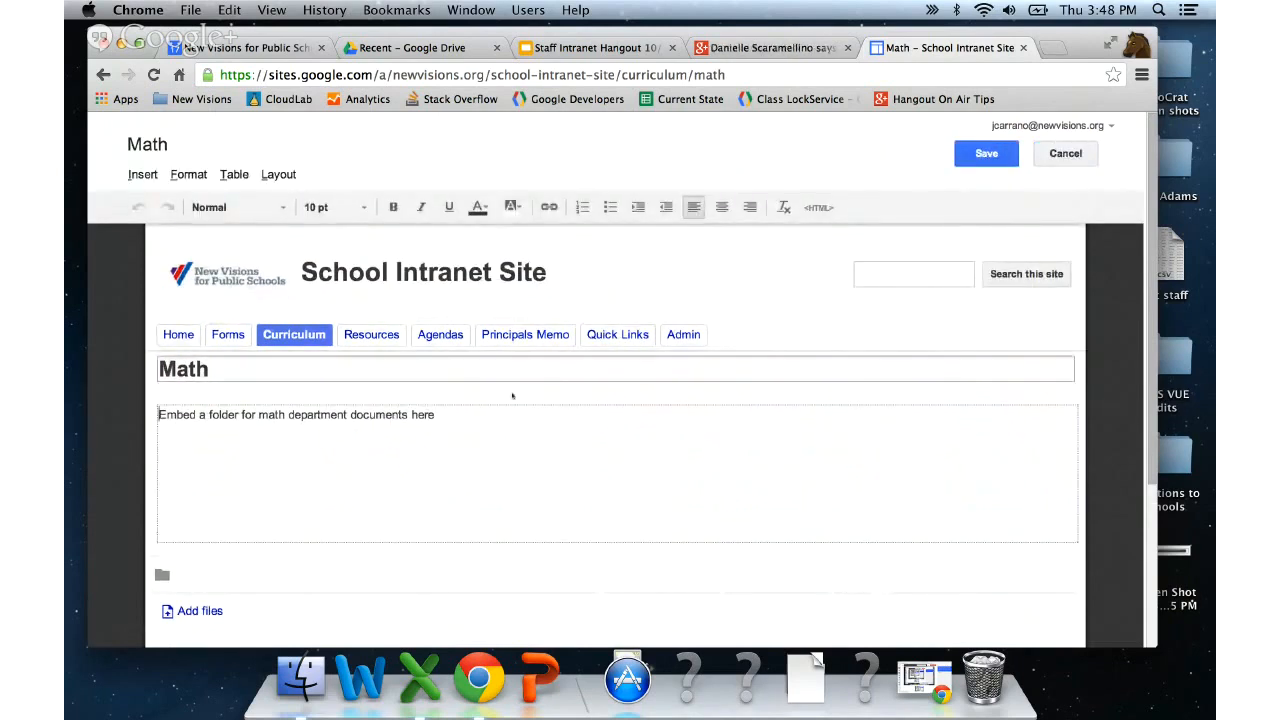
drag(445, 414, 122, 403)
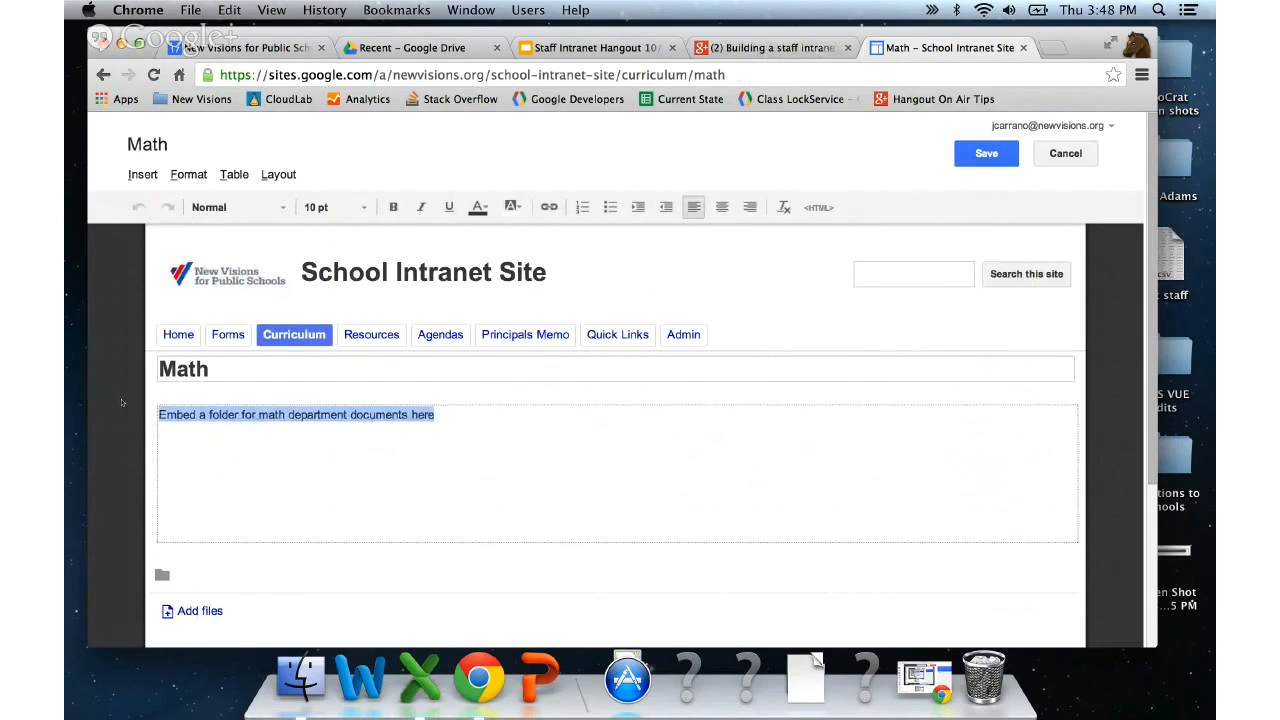
key(BackSpace)
- Search Drive folders for 'math', browse the Math folder, then cancel without inserting
click(142, 174)
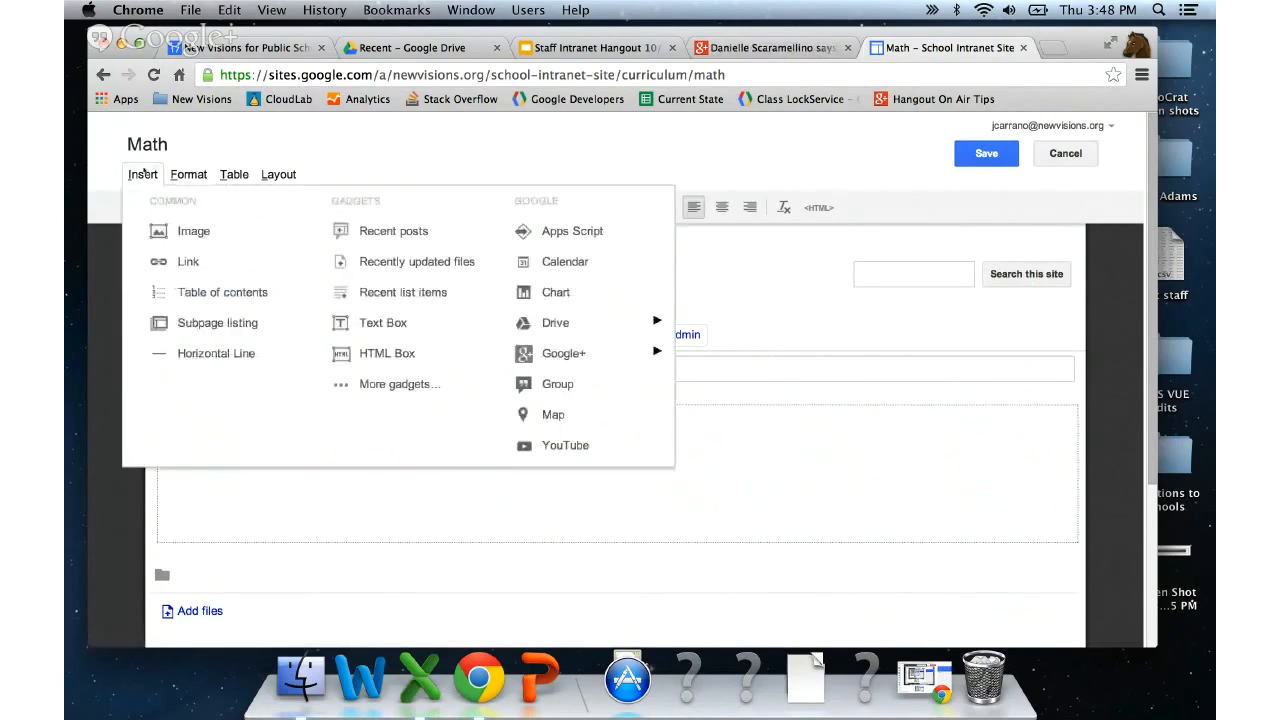
mouse_move(570, 325)
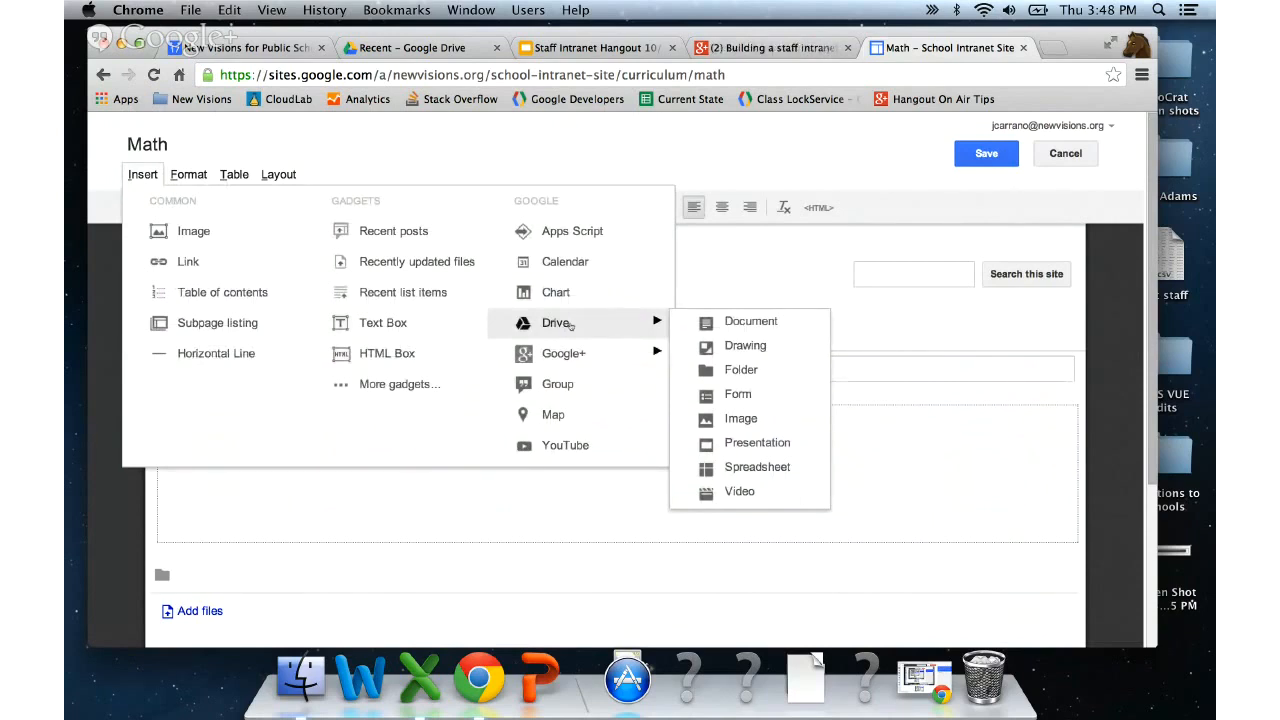
click(765, 371)
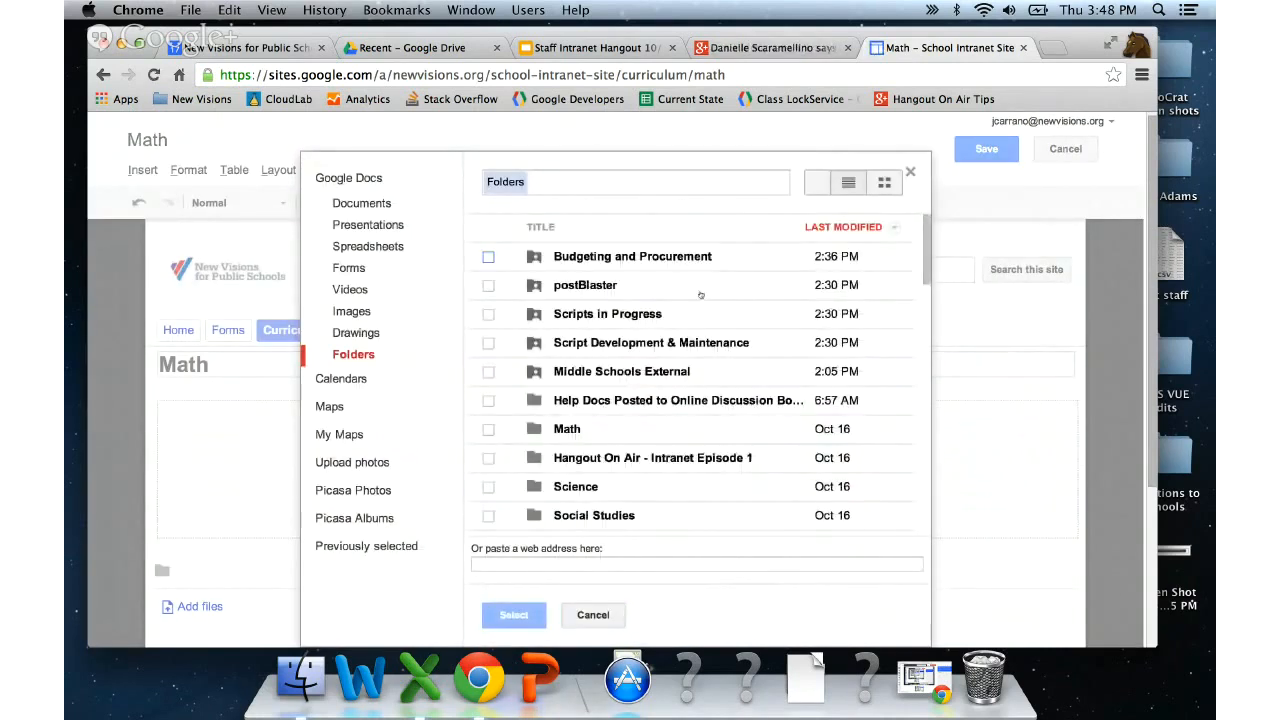
click(675, 182)
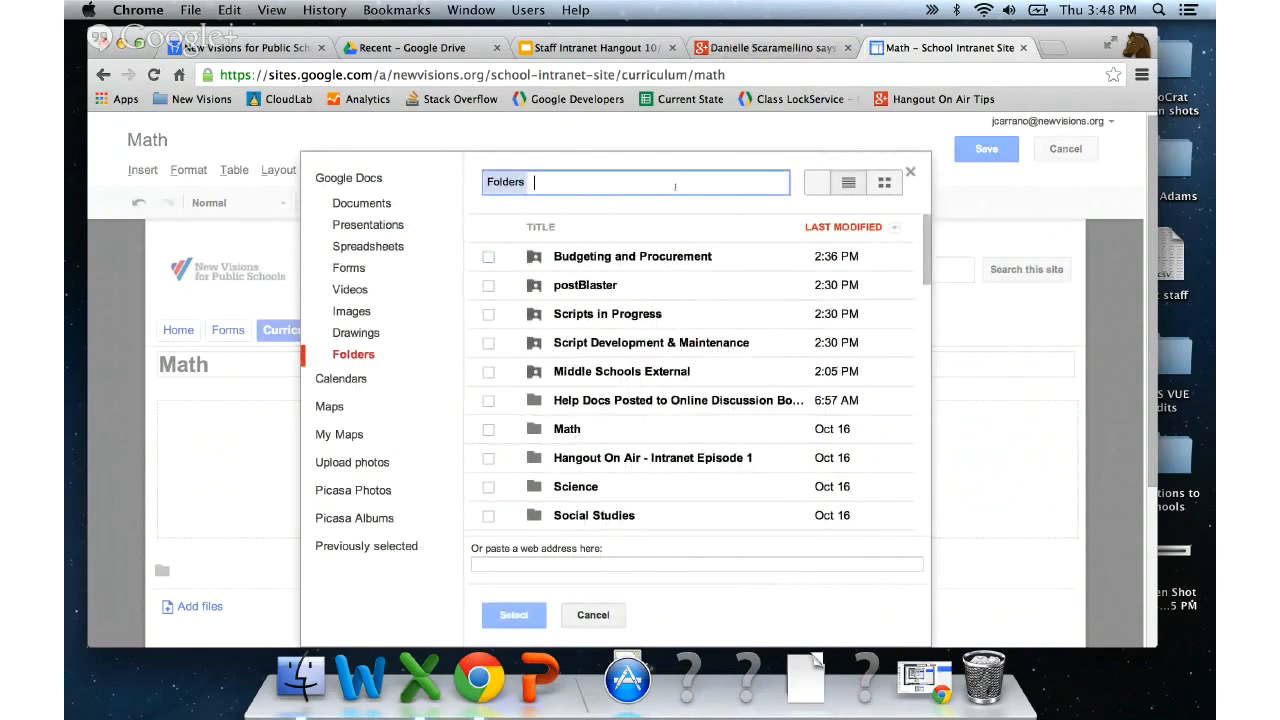
text(math)
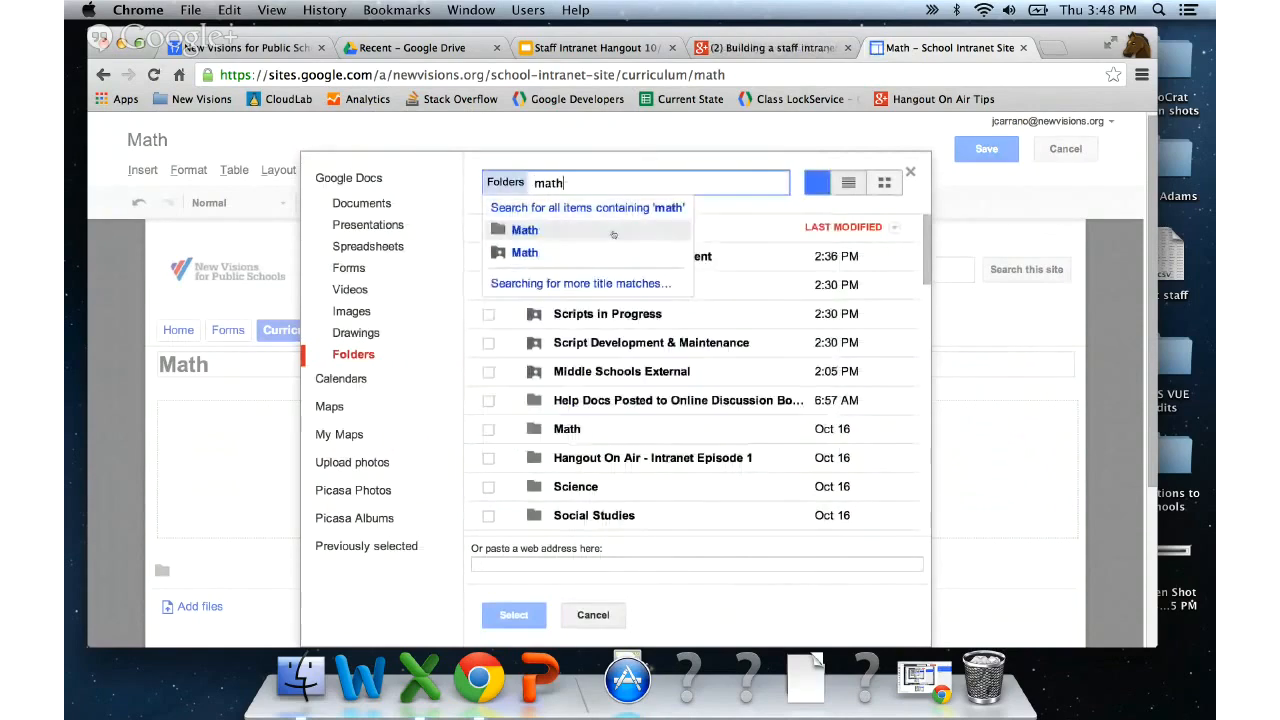
click(524, 230)
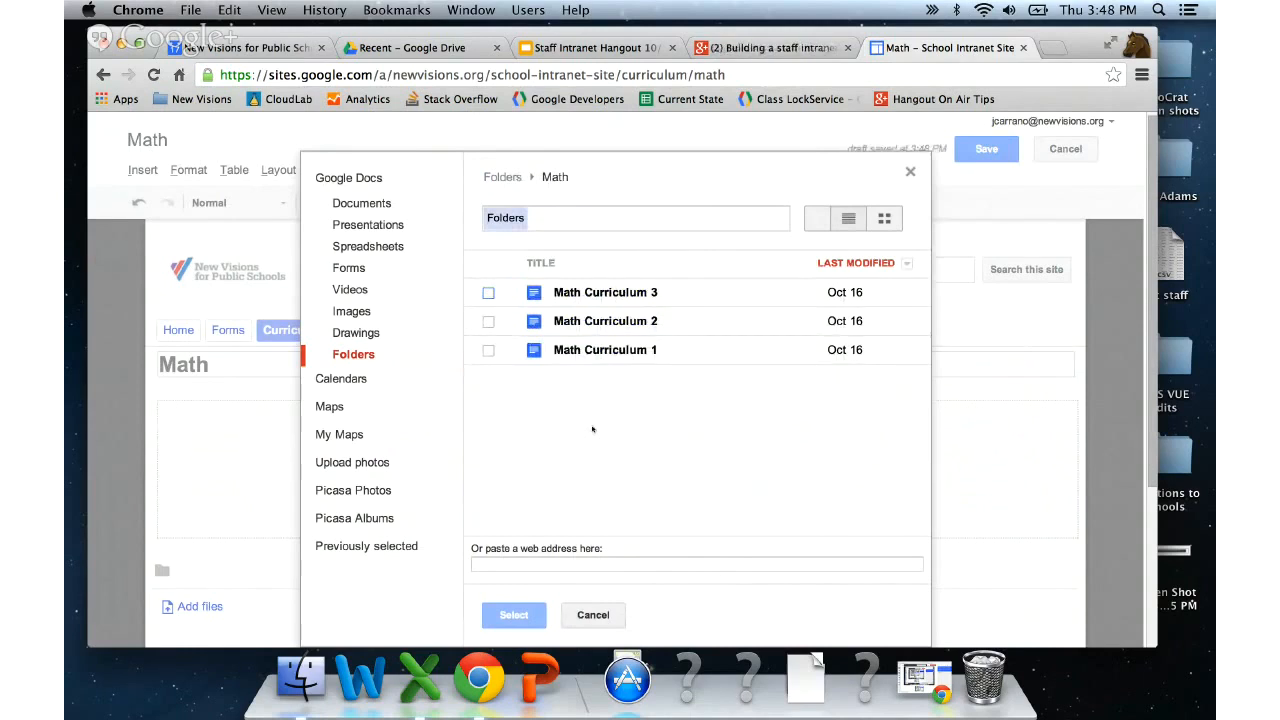
click(502, 177)
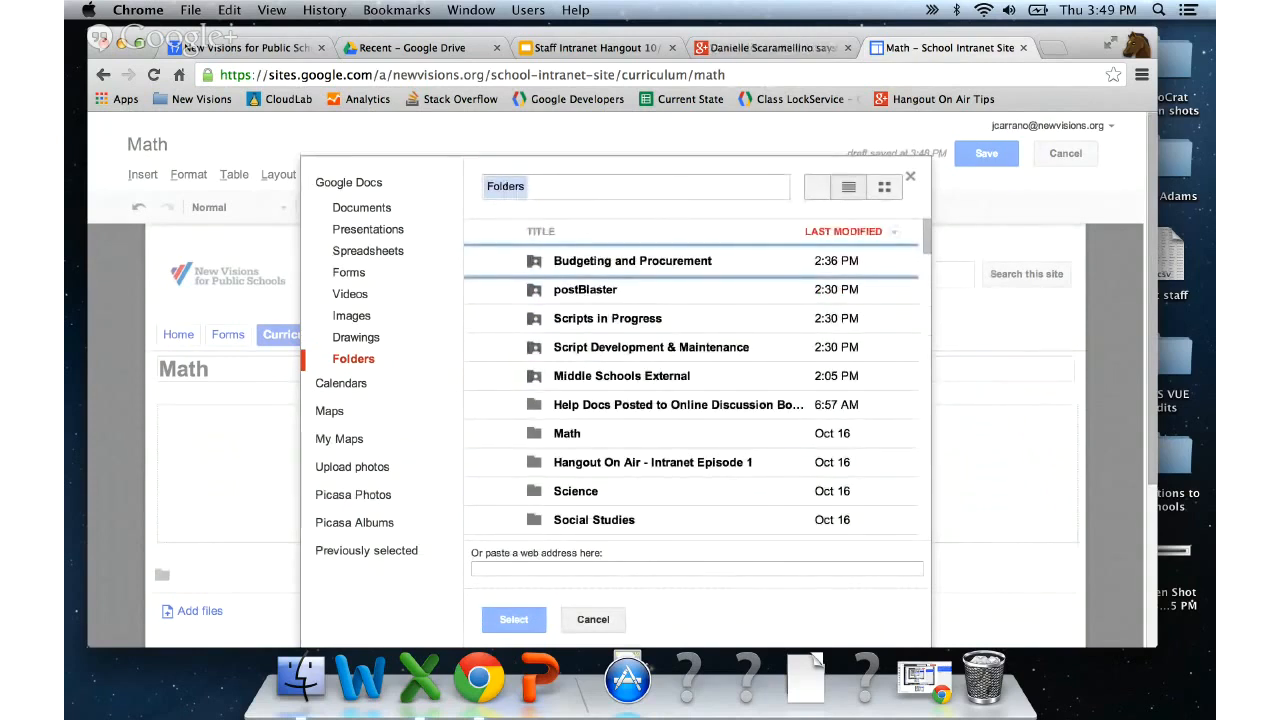
scroll(504, 329, down, 5)
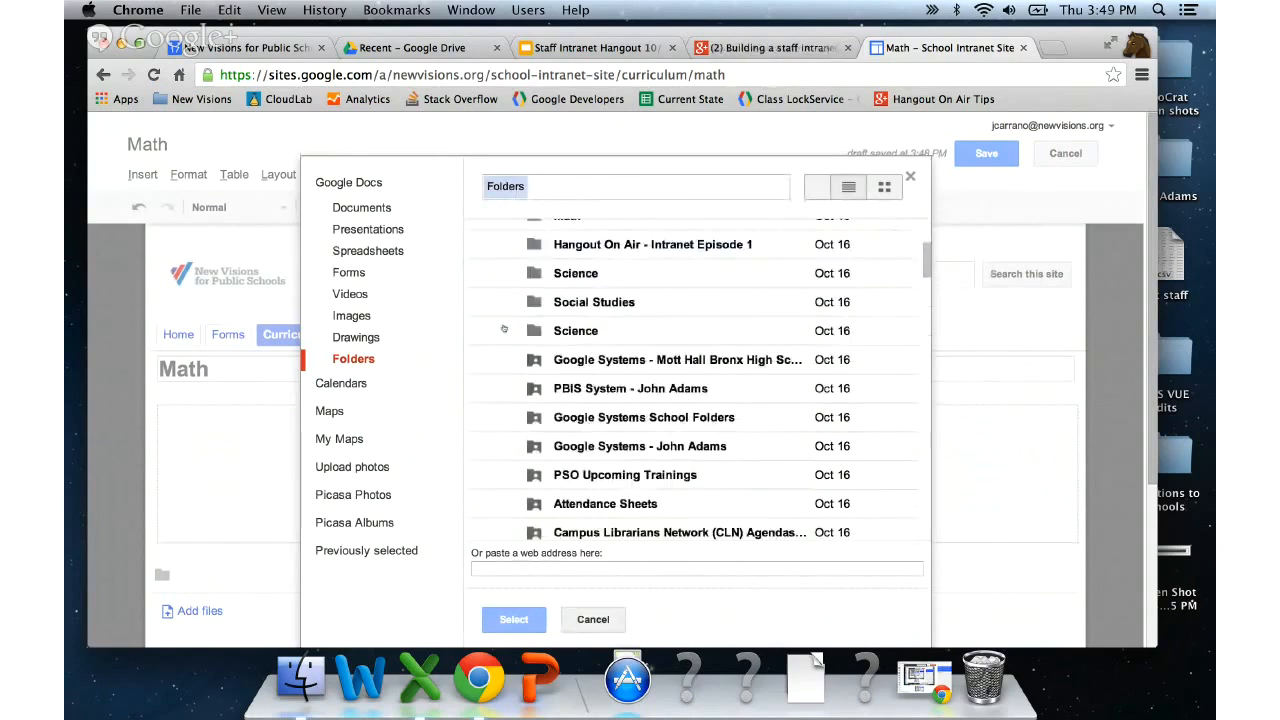
scroll(504, 329, up, 2)
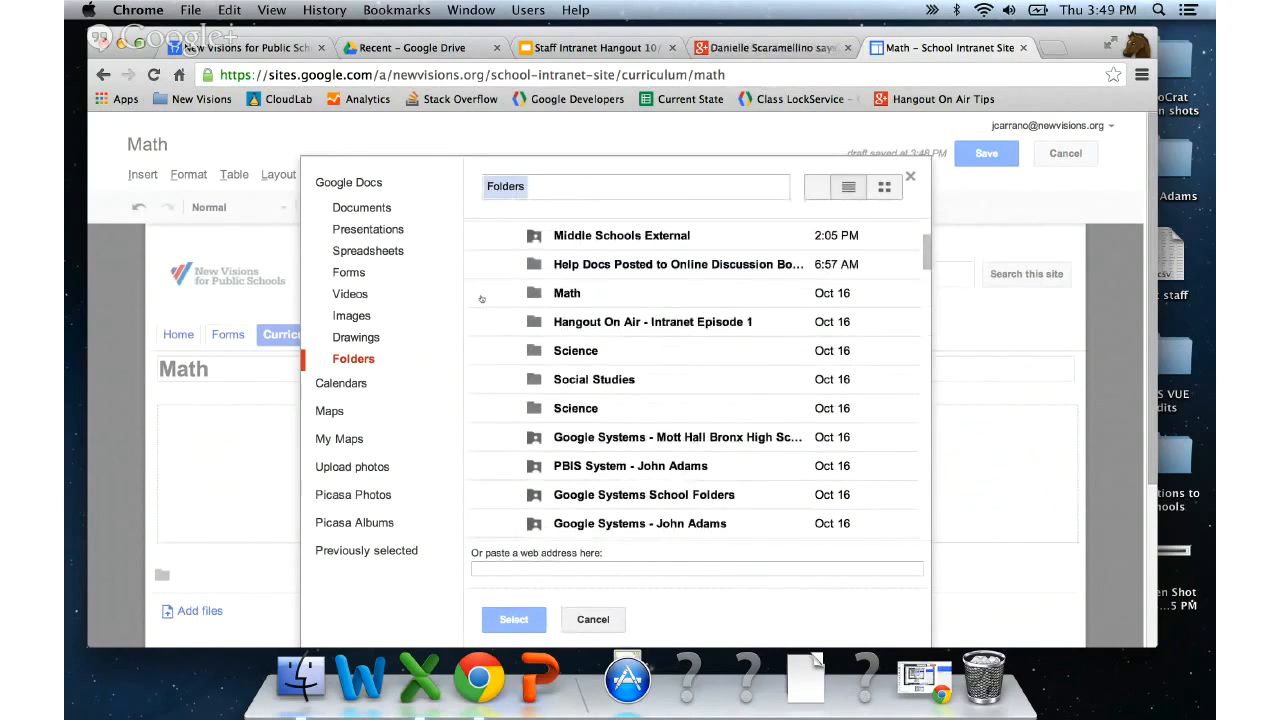
click(483, 298)
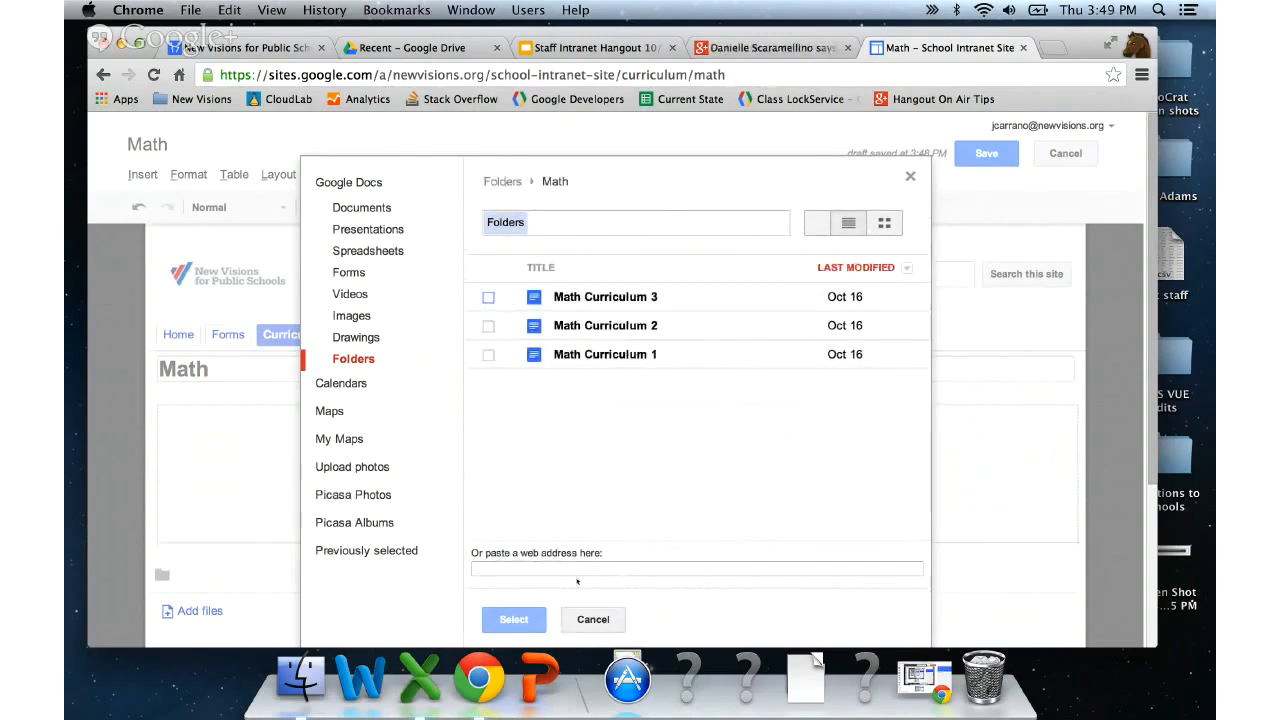
click(578, 618)
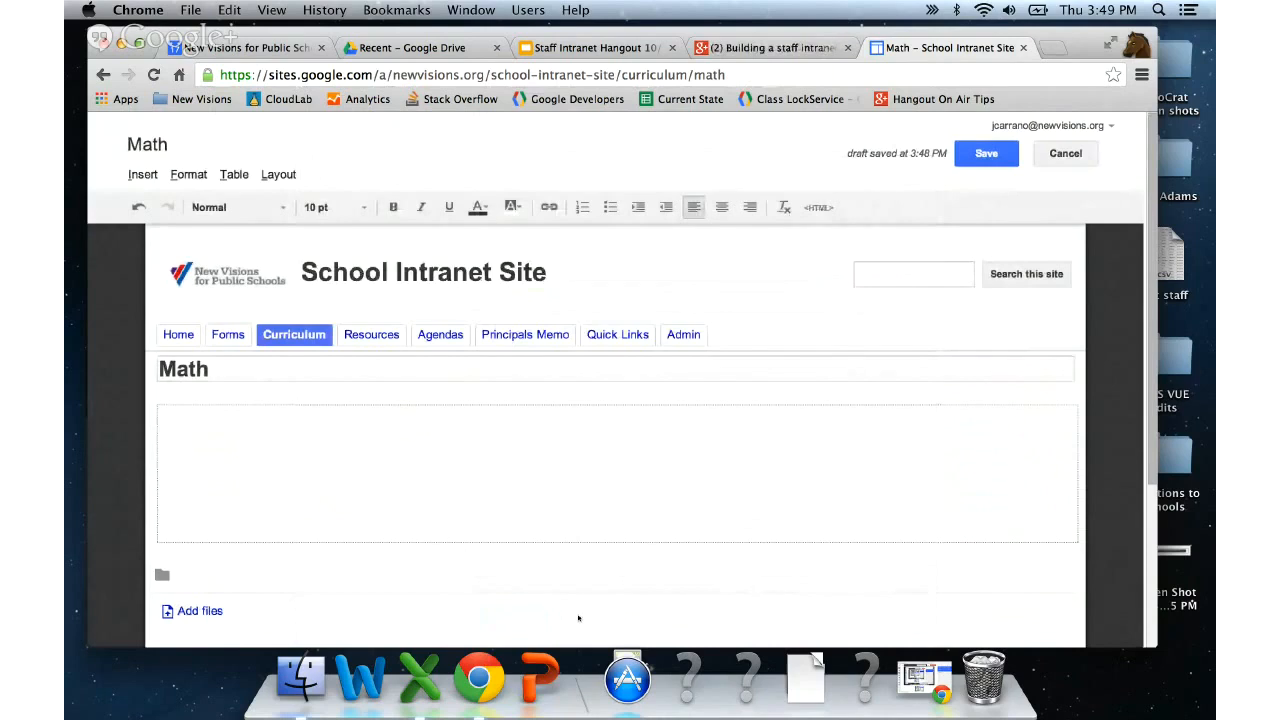
- Insert the Math Drive folder with default display settings, center it, and save the Math page
click(140, 174)
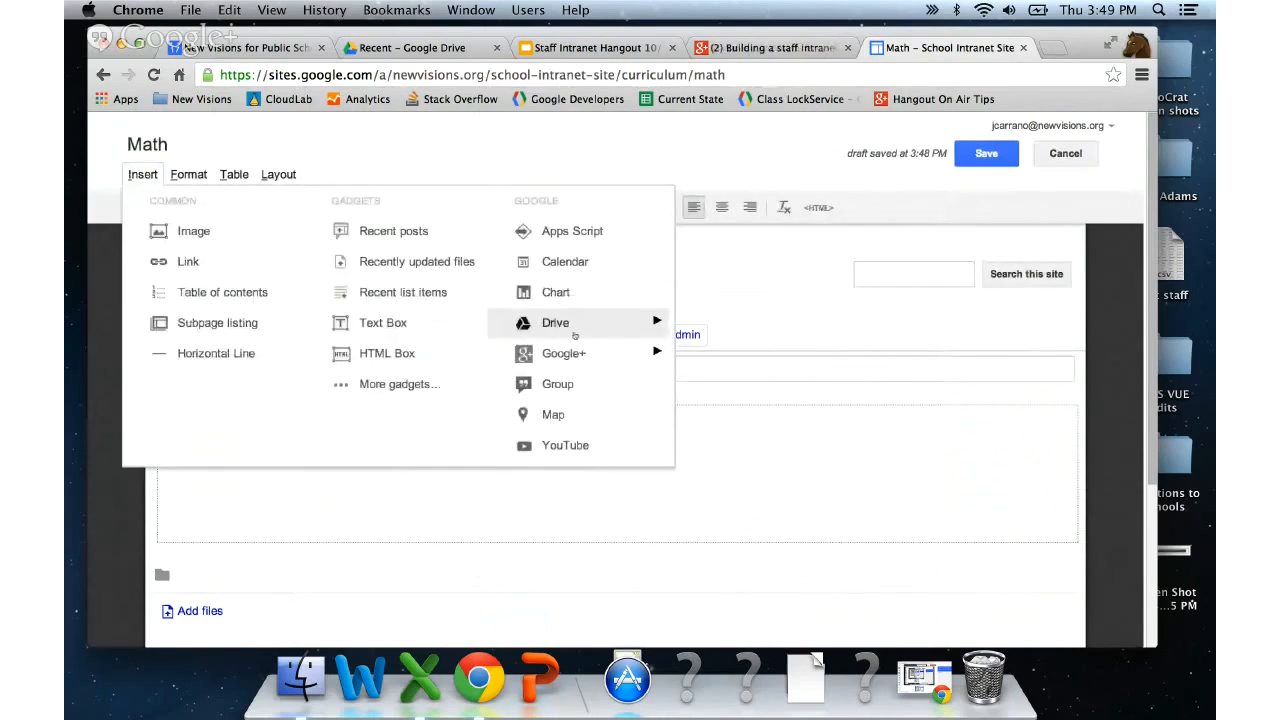
click(700, 369)
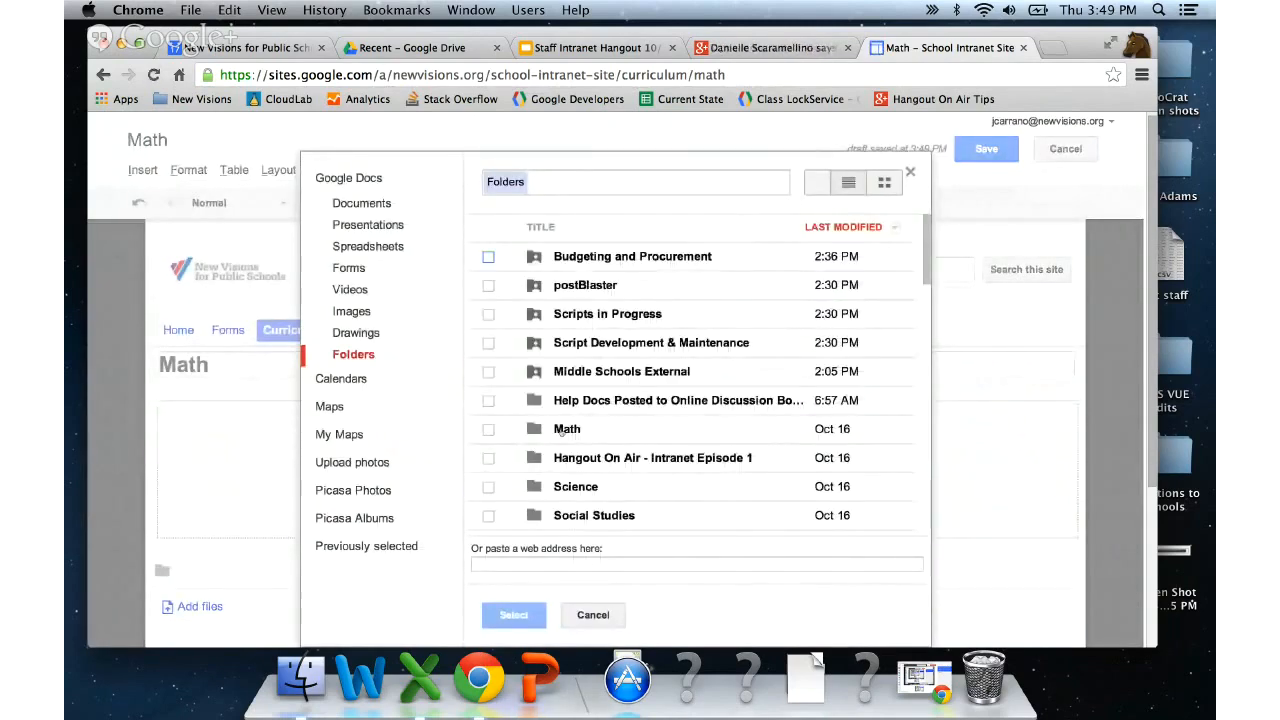
click(489, 430)
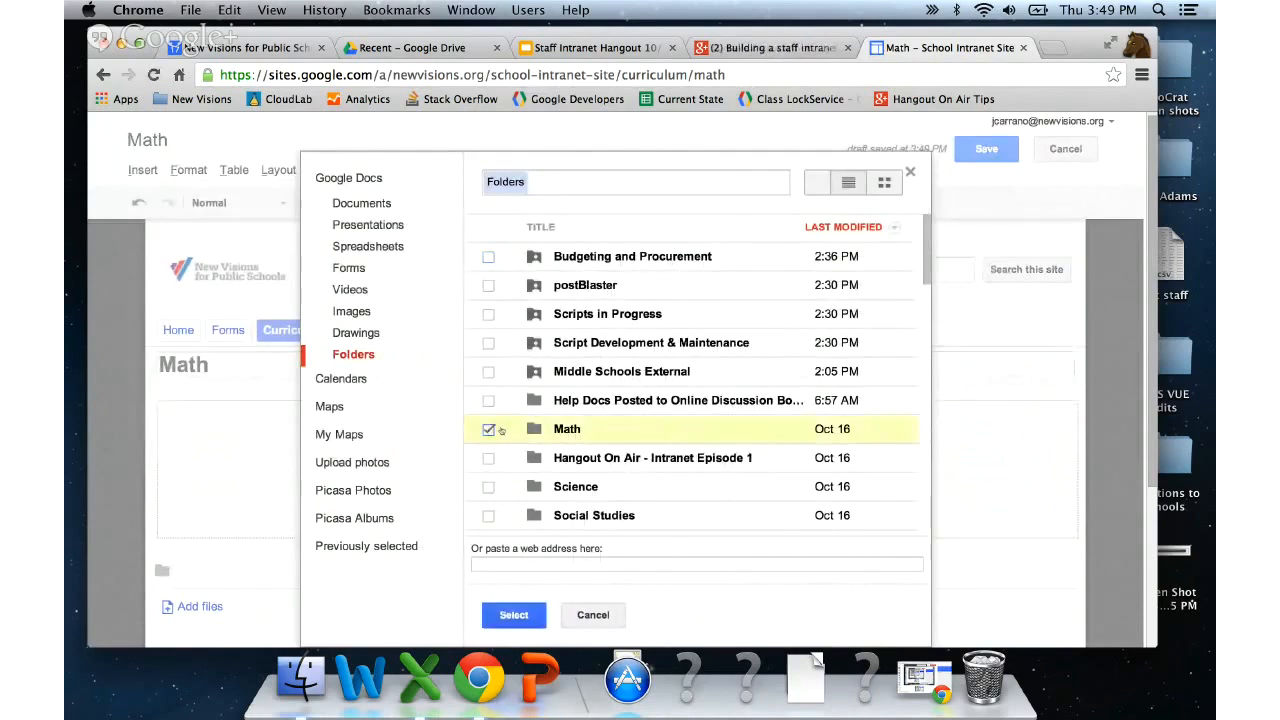
click(514, 618)
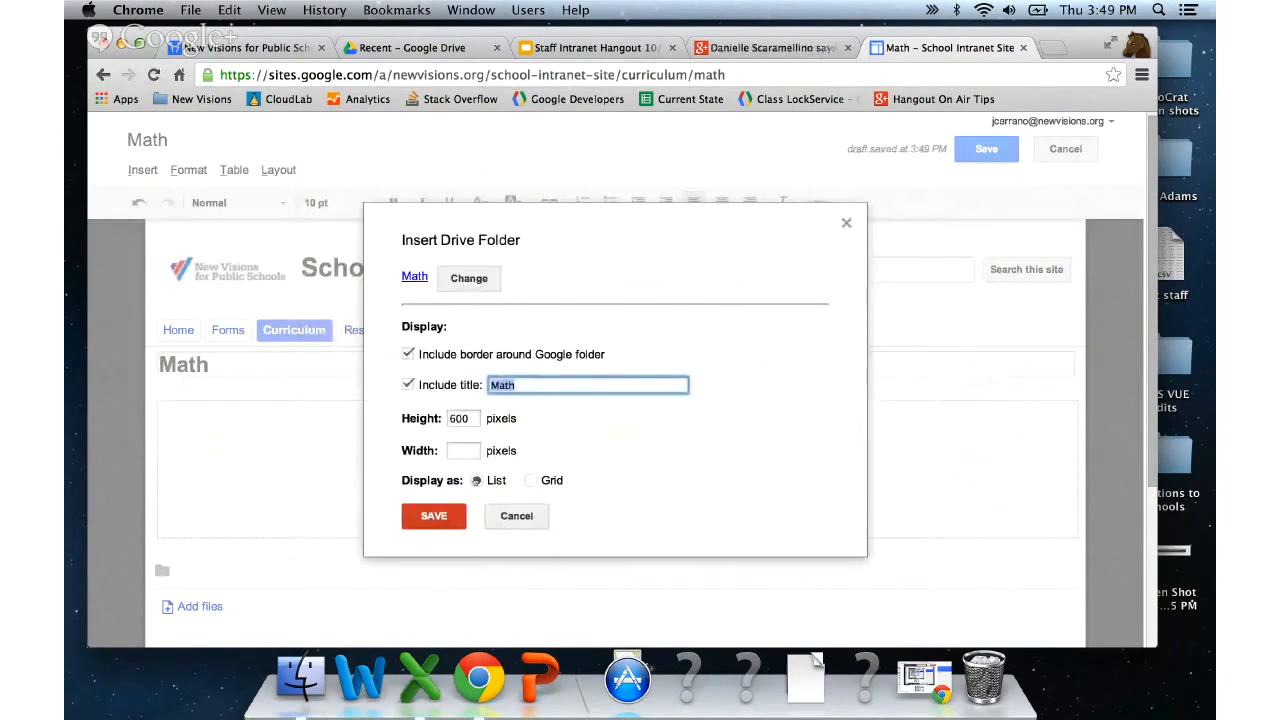
click(433, 512)
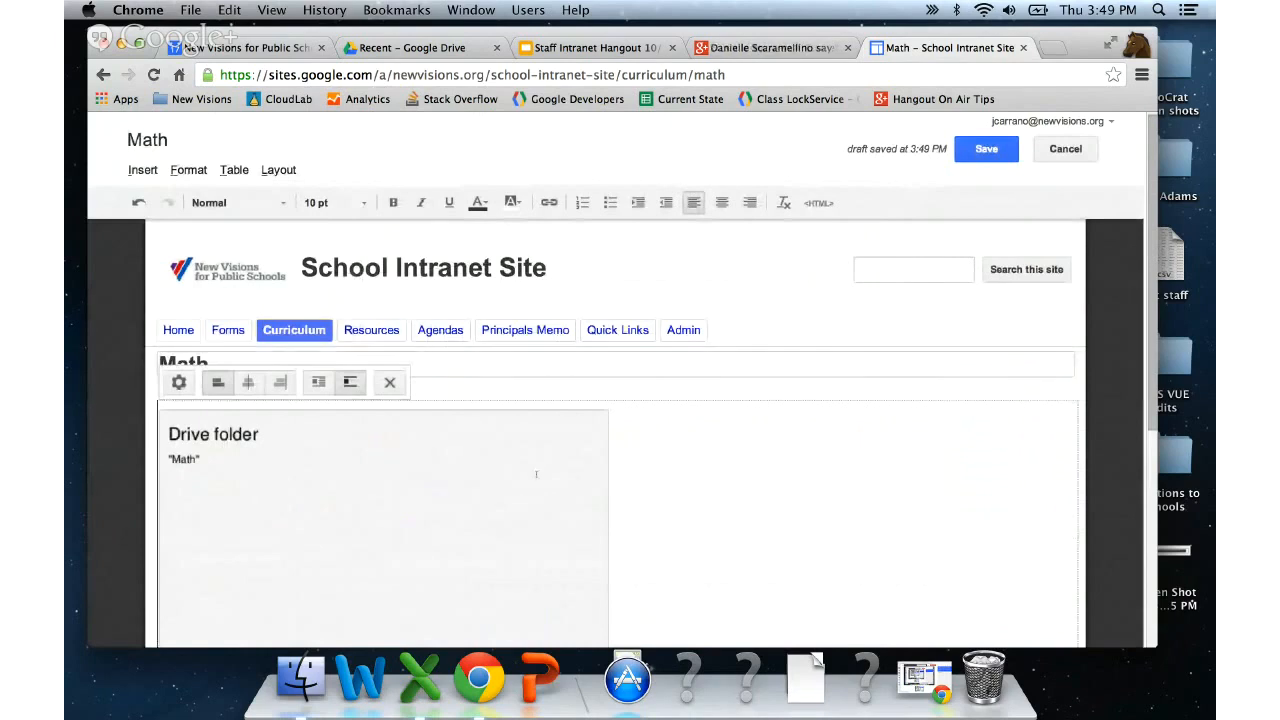
click(248, 382)
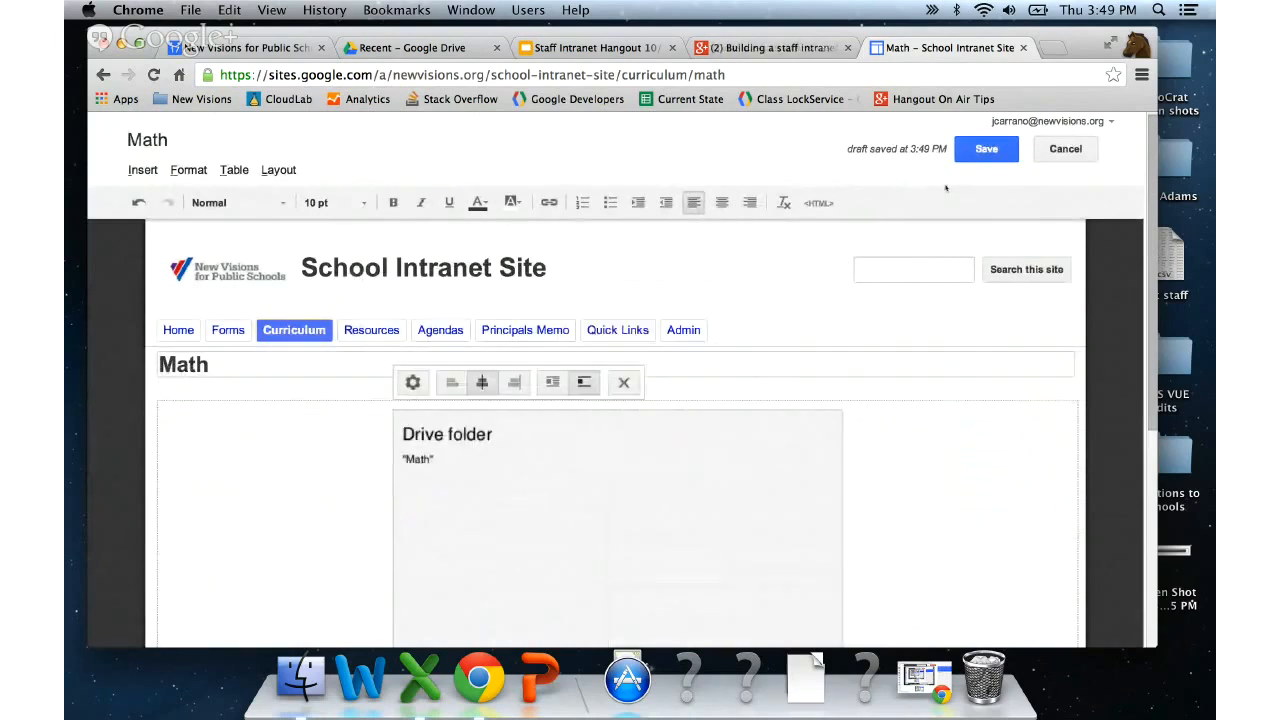
click(986, 149)
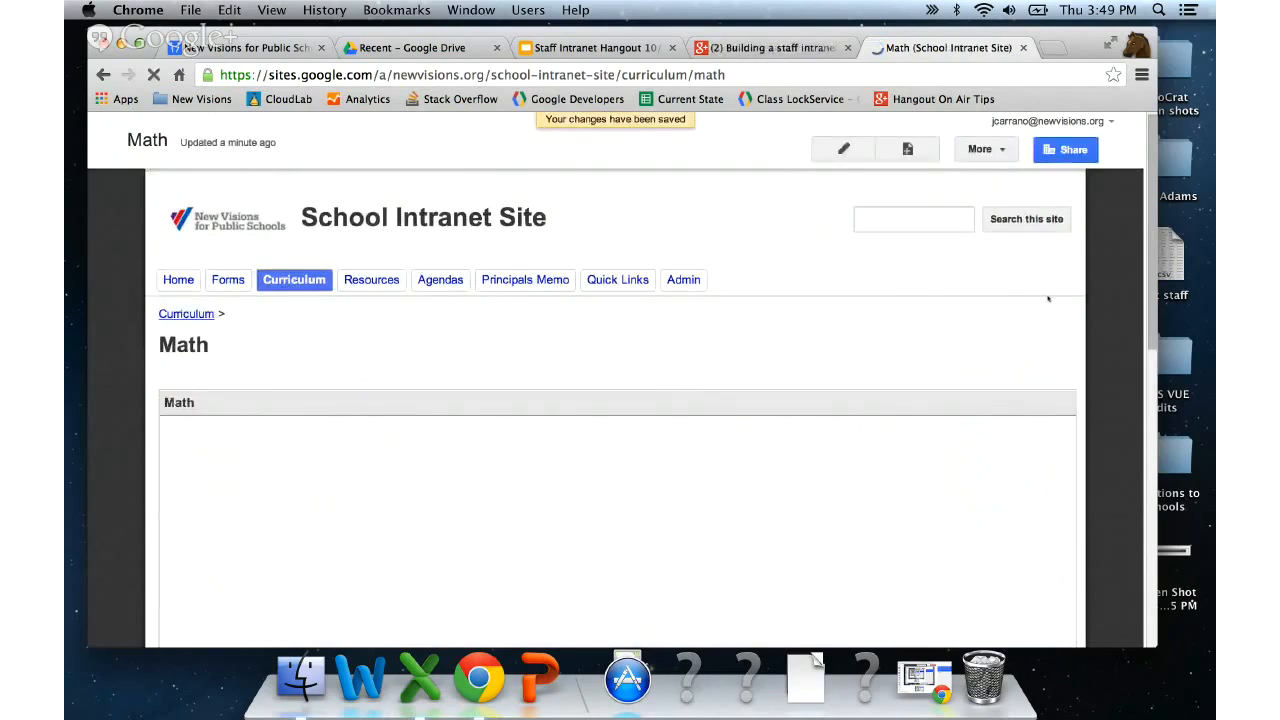
- Scroll through the embedded Math folder's Math Curriculum 1–3 list, then go to Drive's Recent files
scroll(1106, 346, down, 3)
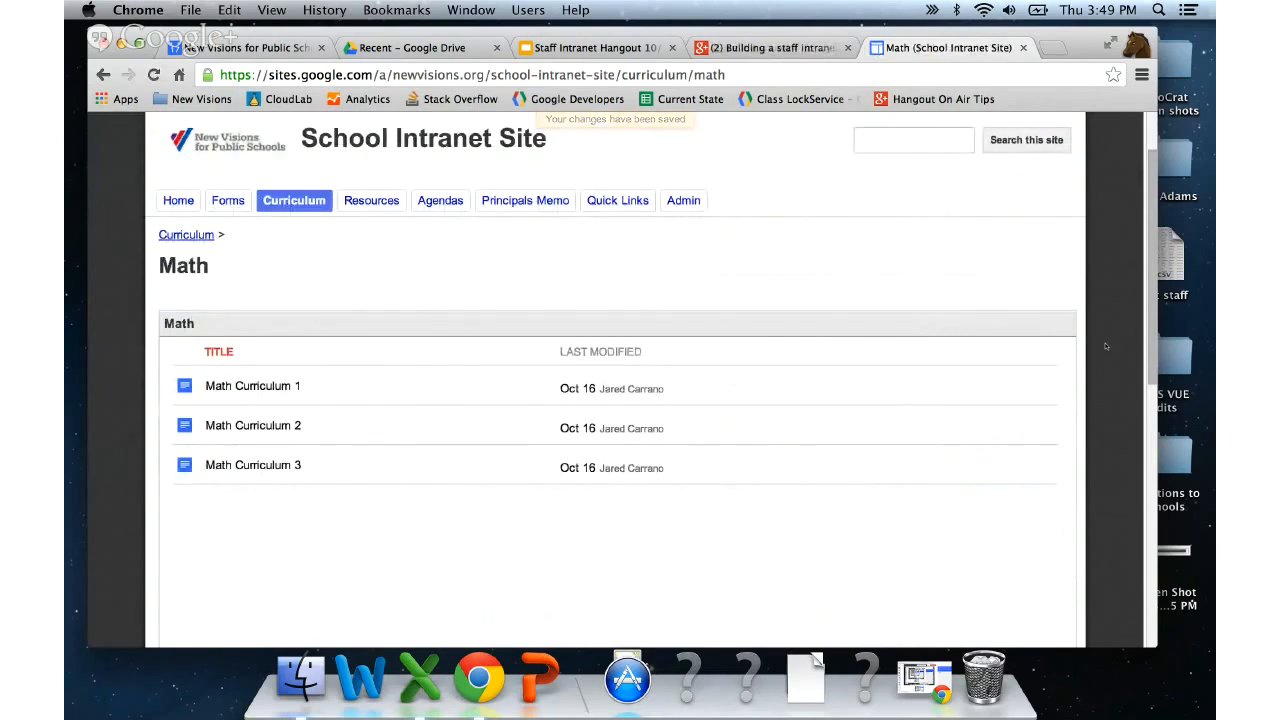
scroll(1106, 346, down, 1)
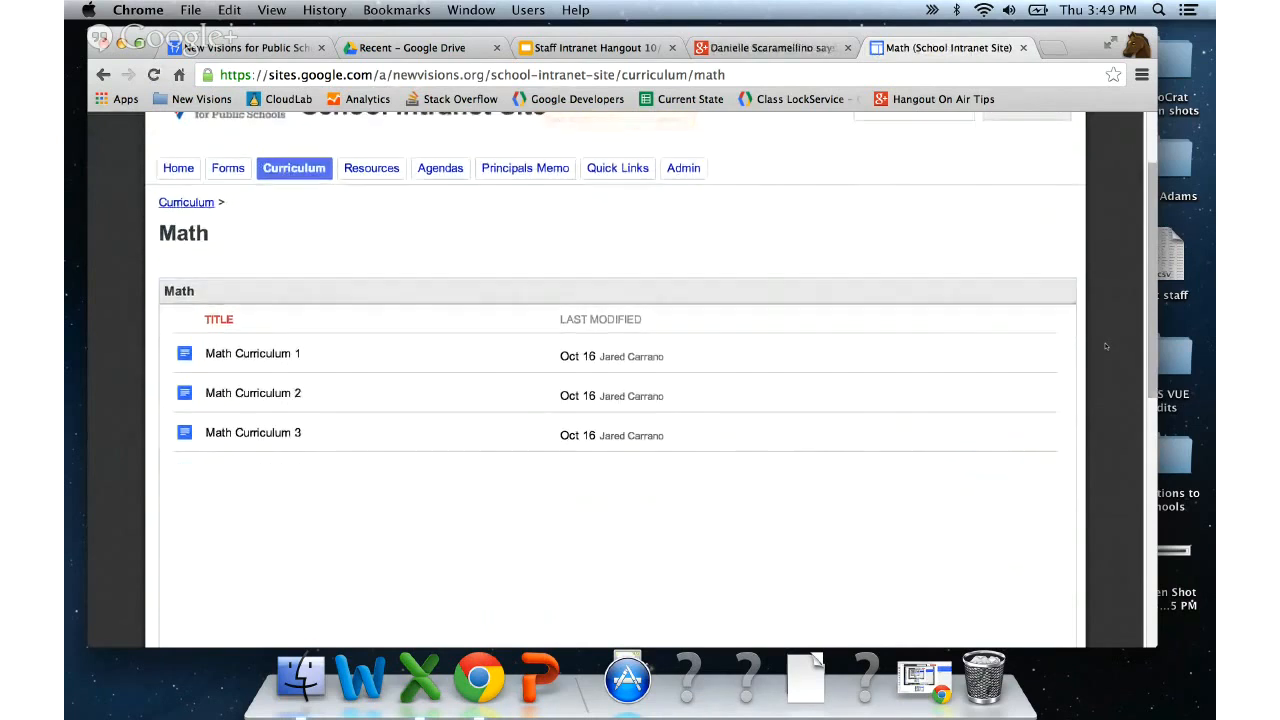
scroll(1106, 346, up, 2)
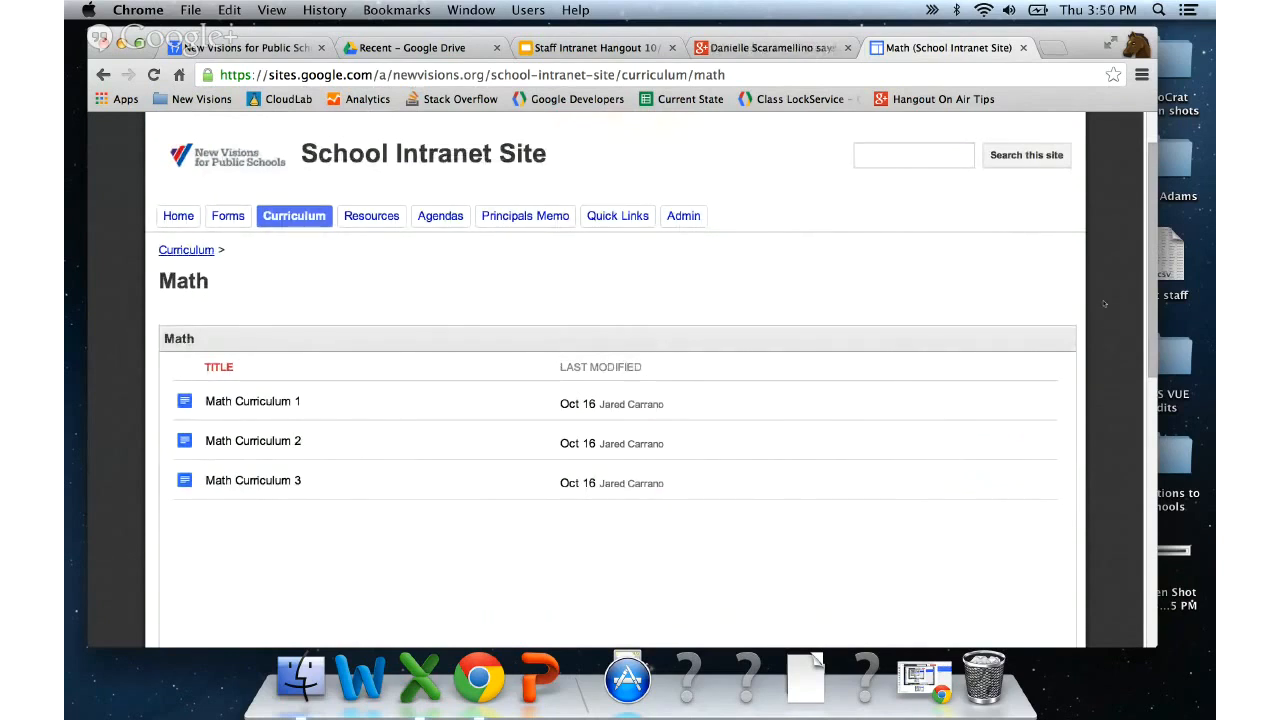
click(432, 47)
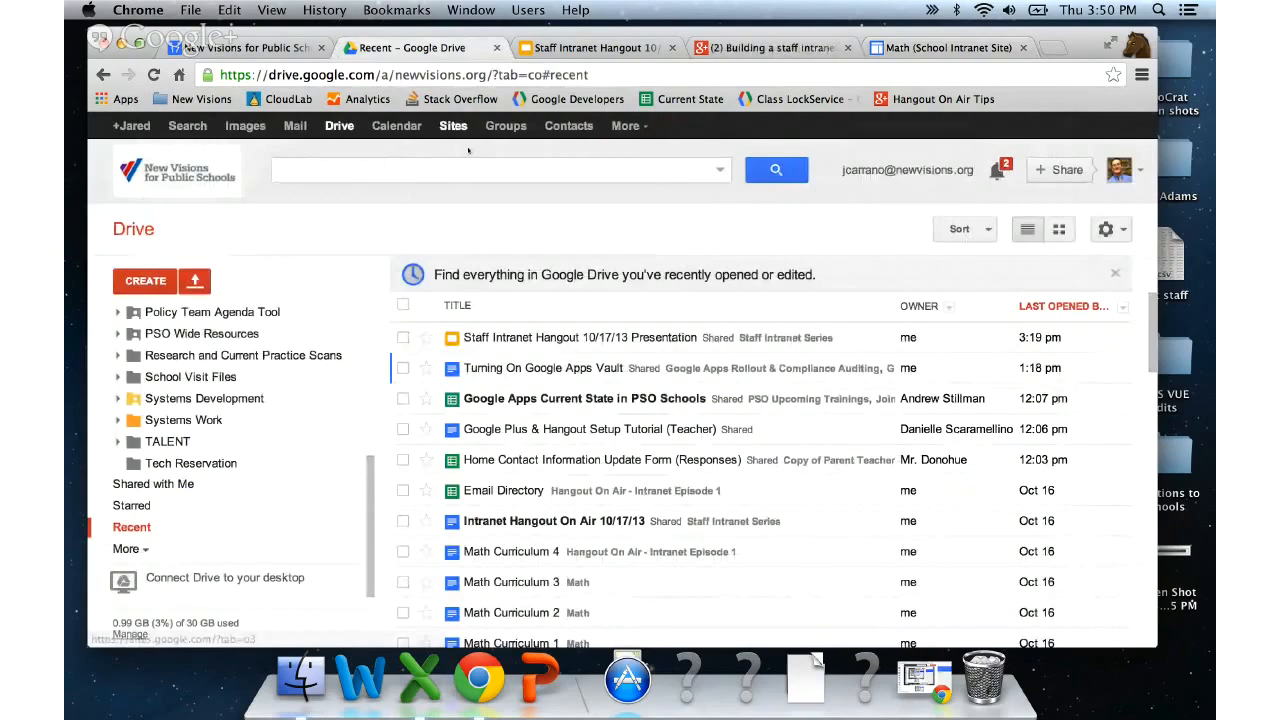
- Briefly view the Intranet Hangout On Air 10/17/13 doc and return to Drive
click(541, 521)
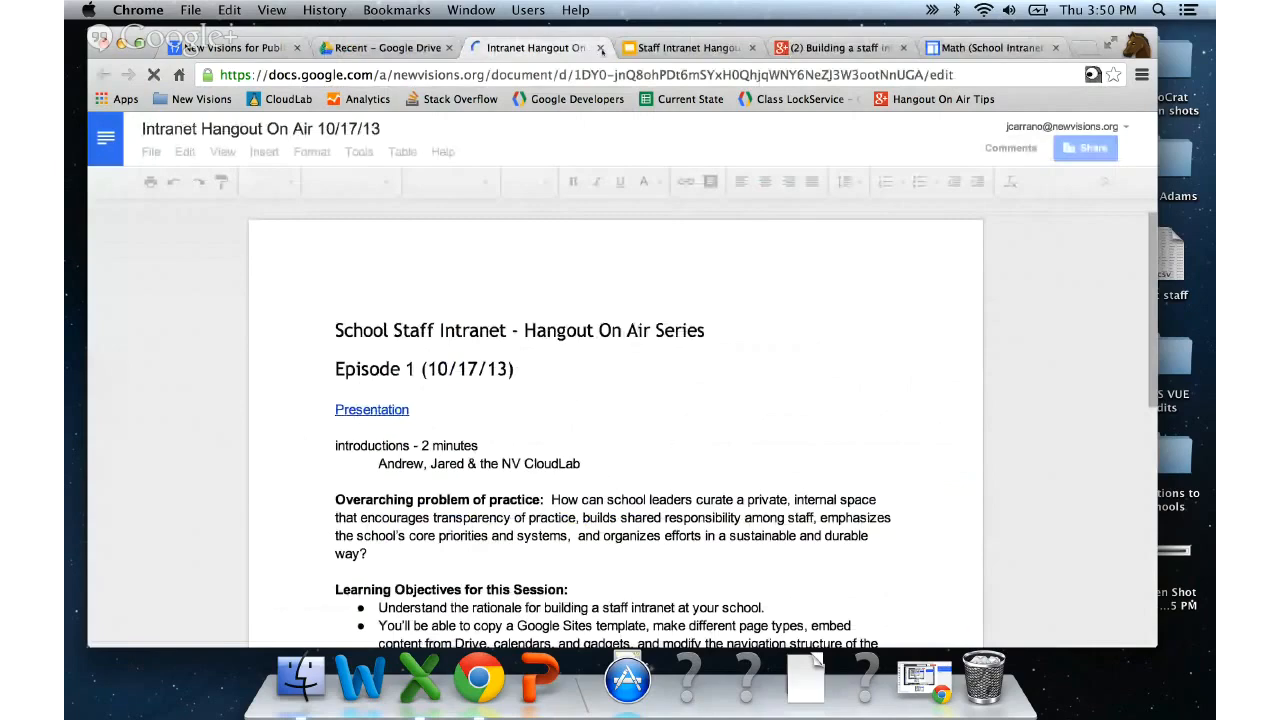
click(600, 48)
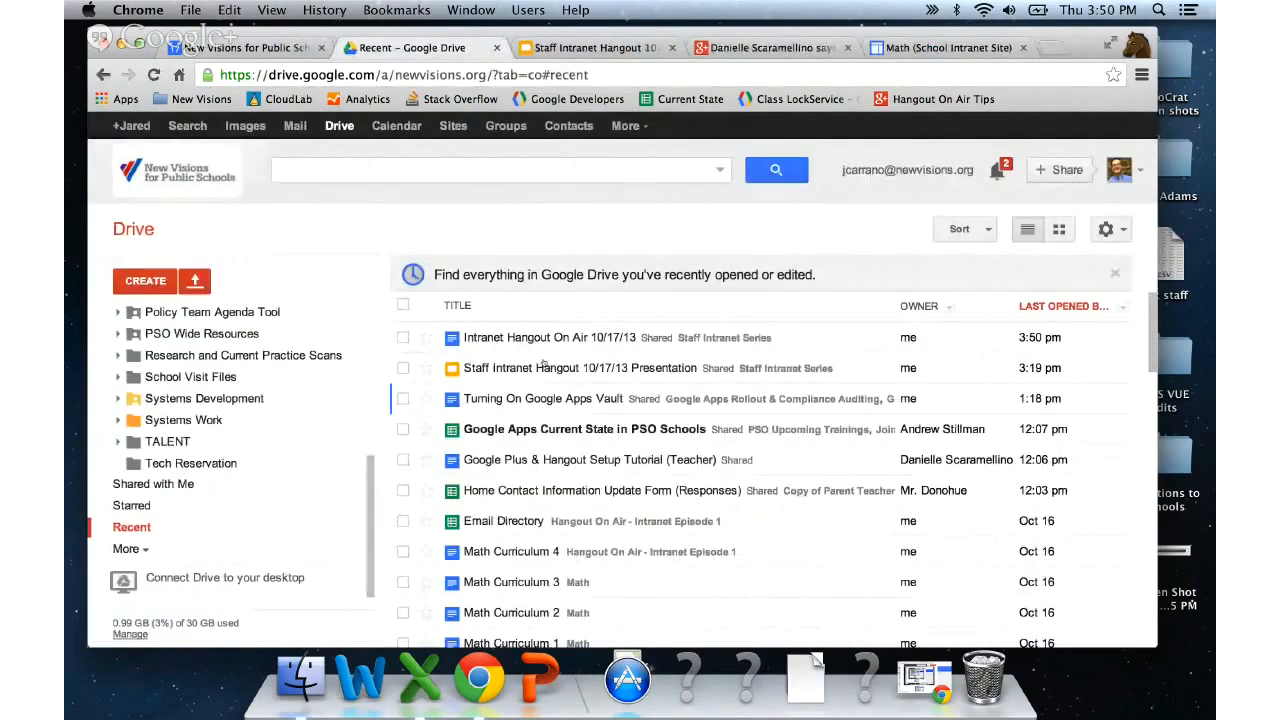
scroll(543, 364, down, 5)
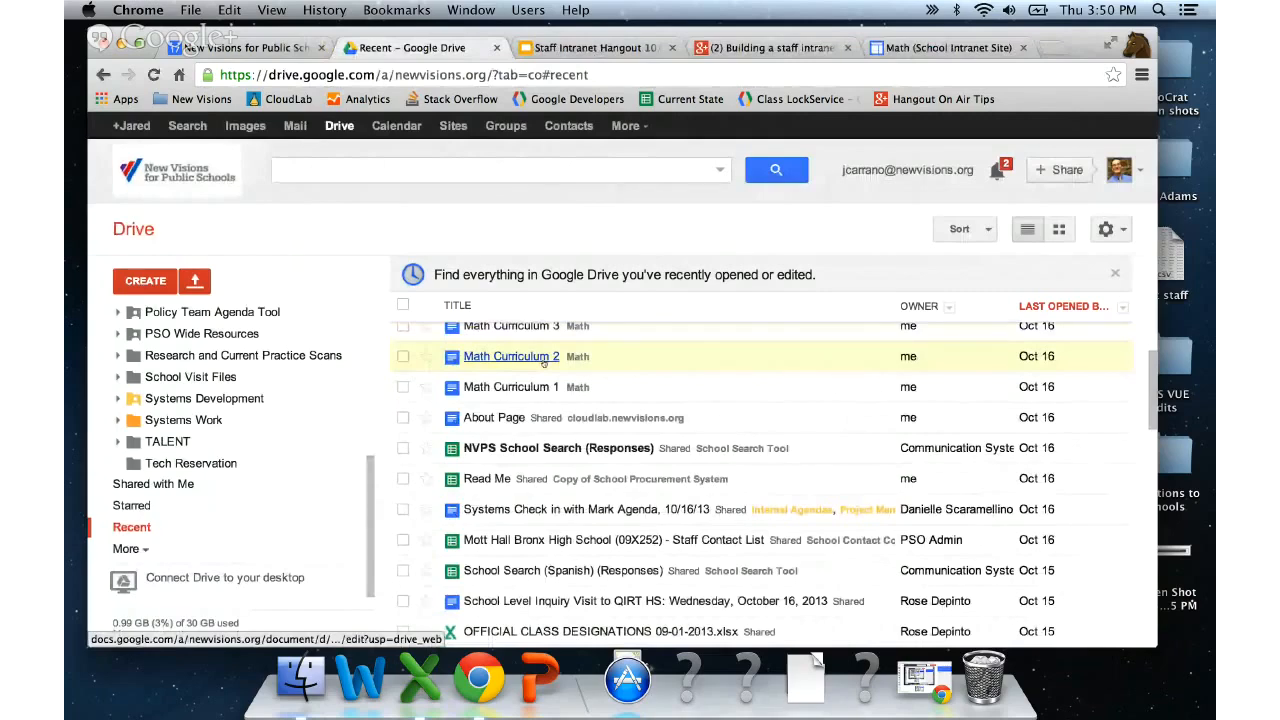
scroll(543, 364, down, 5)
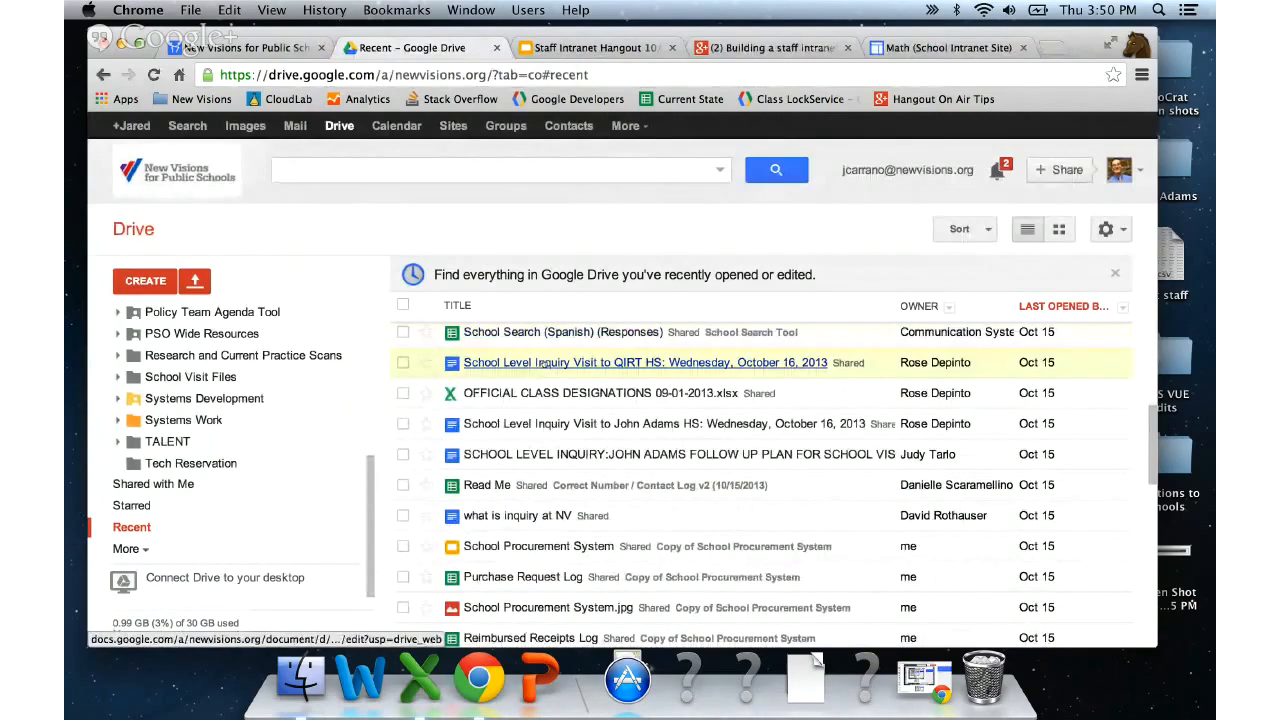
scroll(540, 364, up, 7)
- Search Drive for 'math' and drag Math Curriculum 4 into the Math folder
click(417, 170)
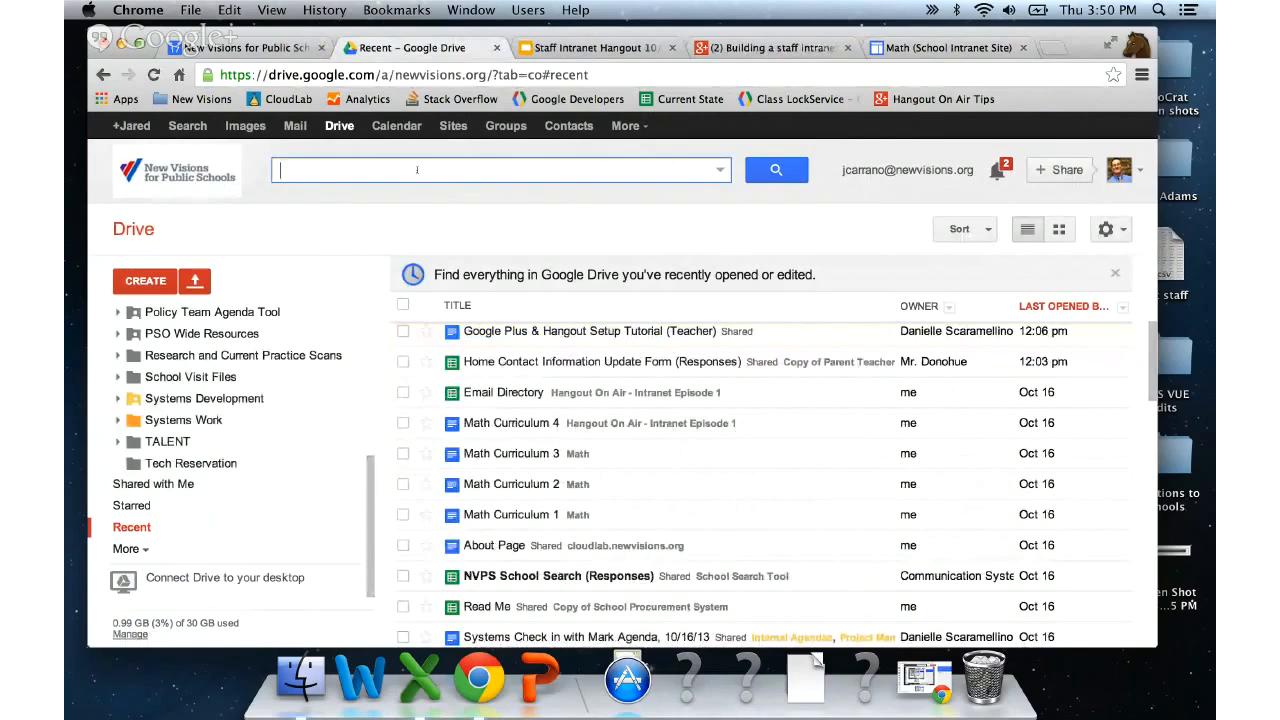
text(math)
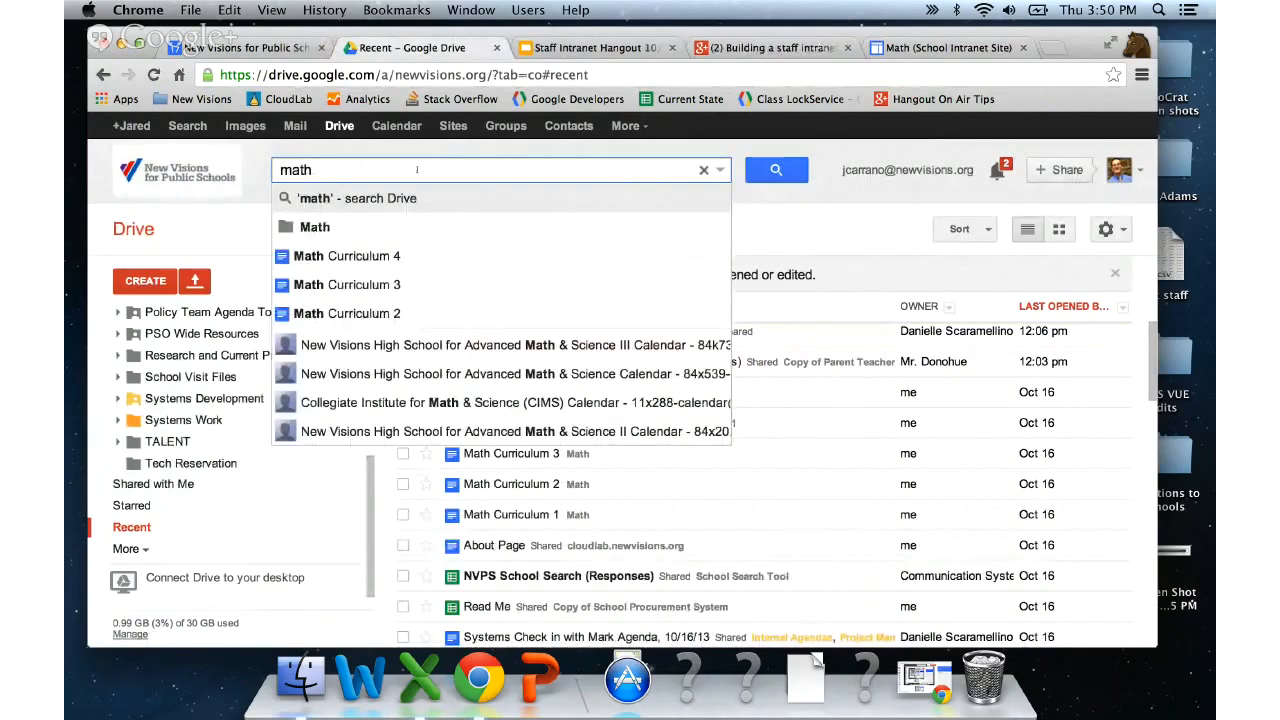
click(562, 267)
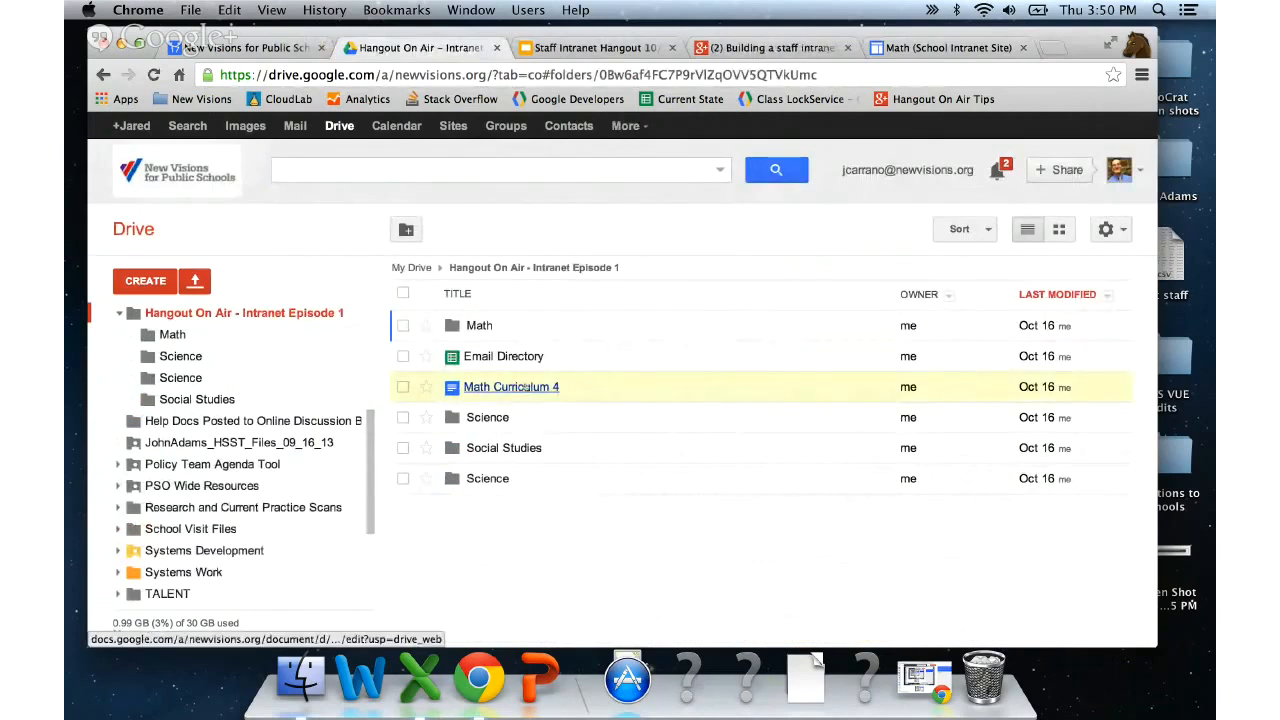
drag(525, 387, 477, 326)
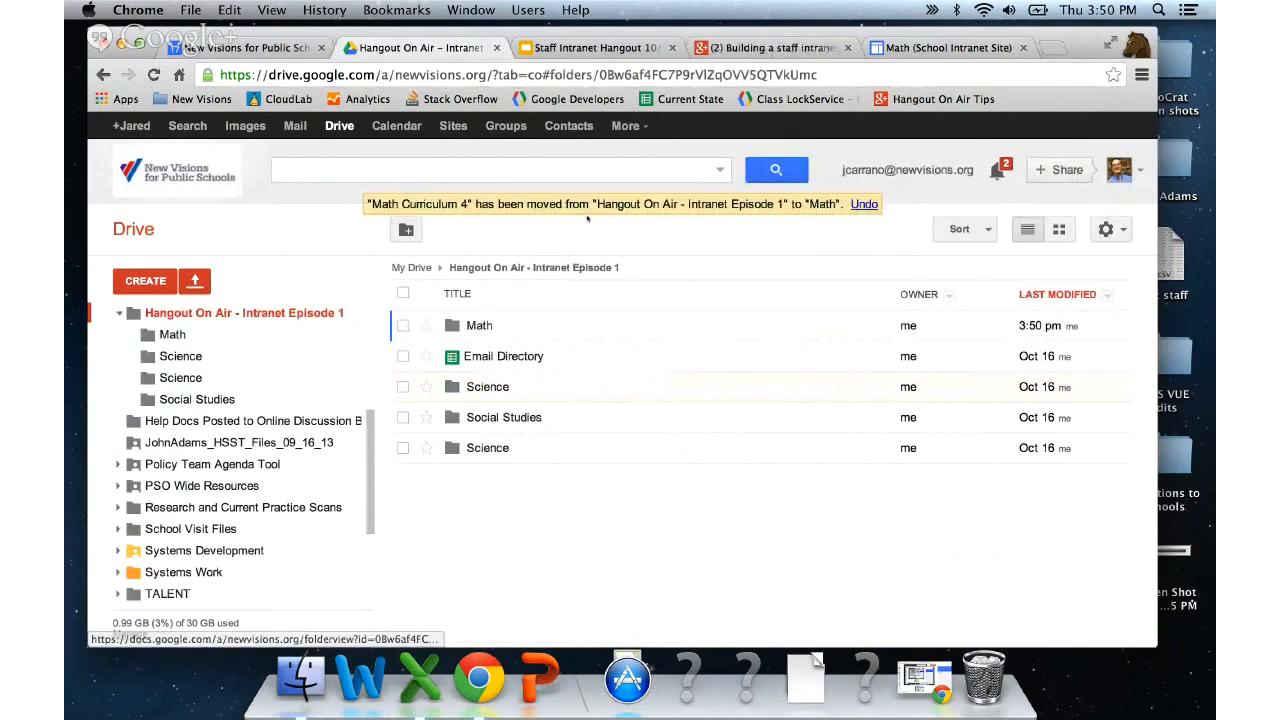
click(922, 49)
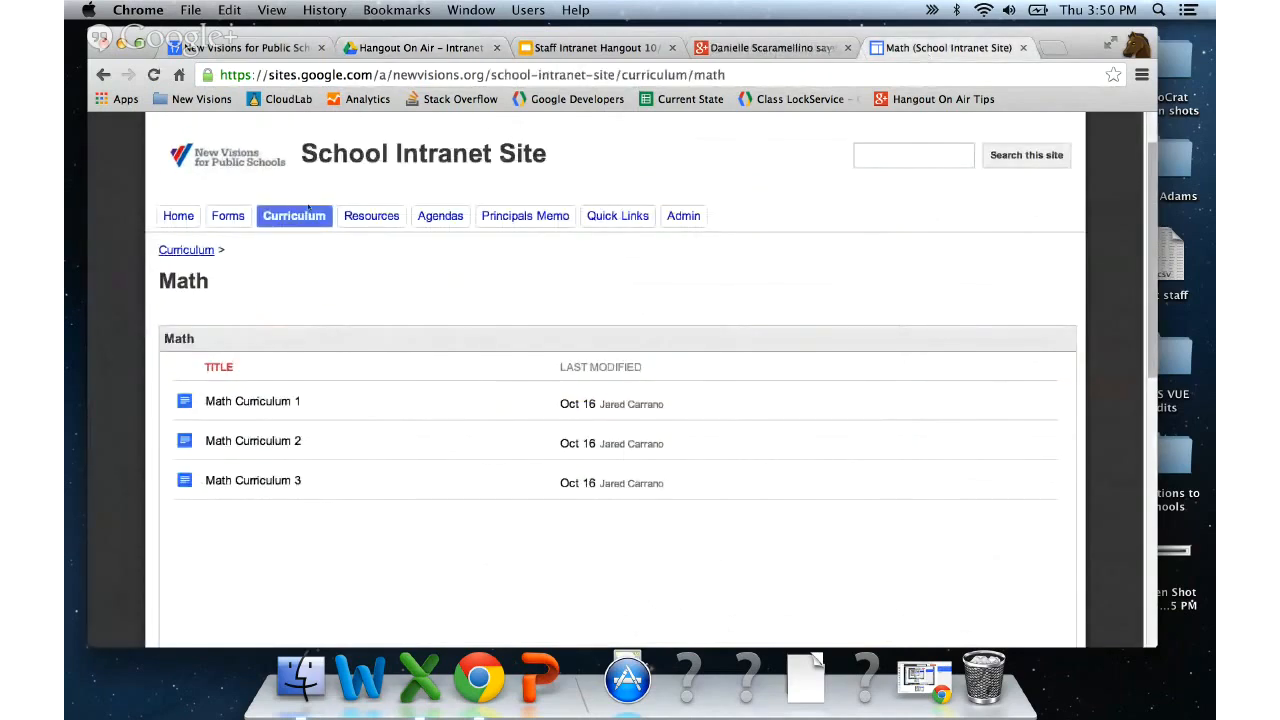
- Reload the Math page from the Curriculum menu and scroll to its Math Curriculum 1–4 list
mouse_move(294, 218)
click(285, 269)
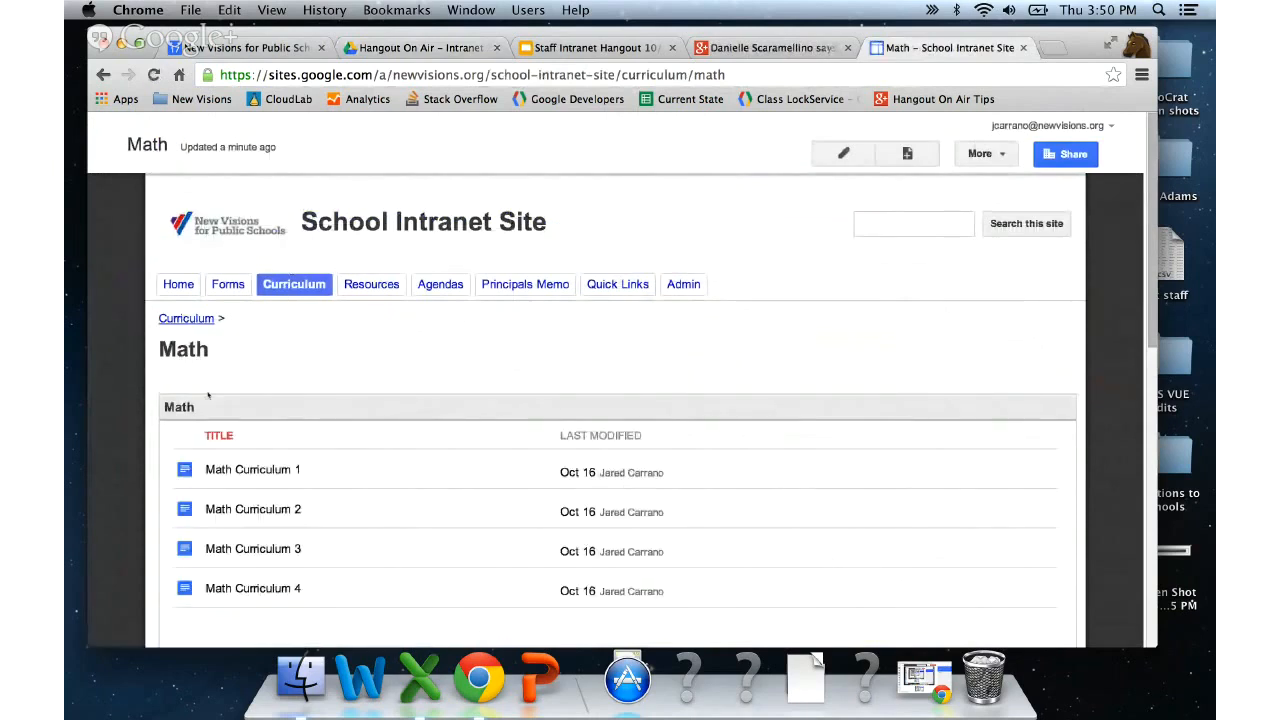
scroll(255, 510, down, 2)
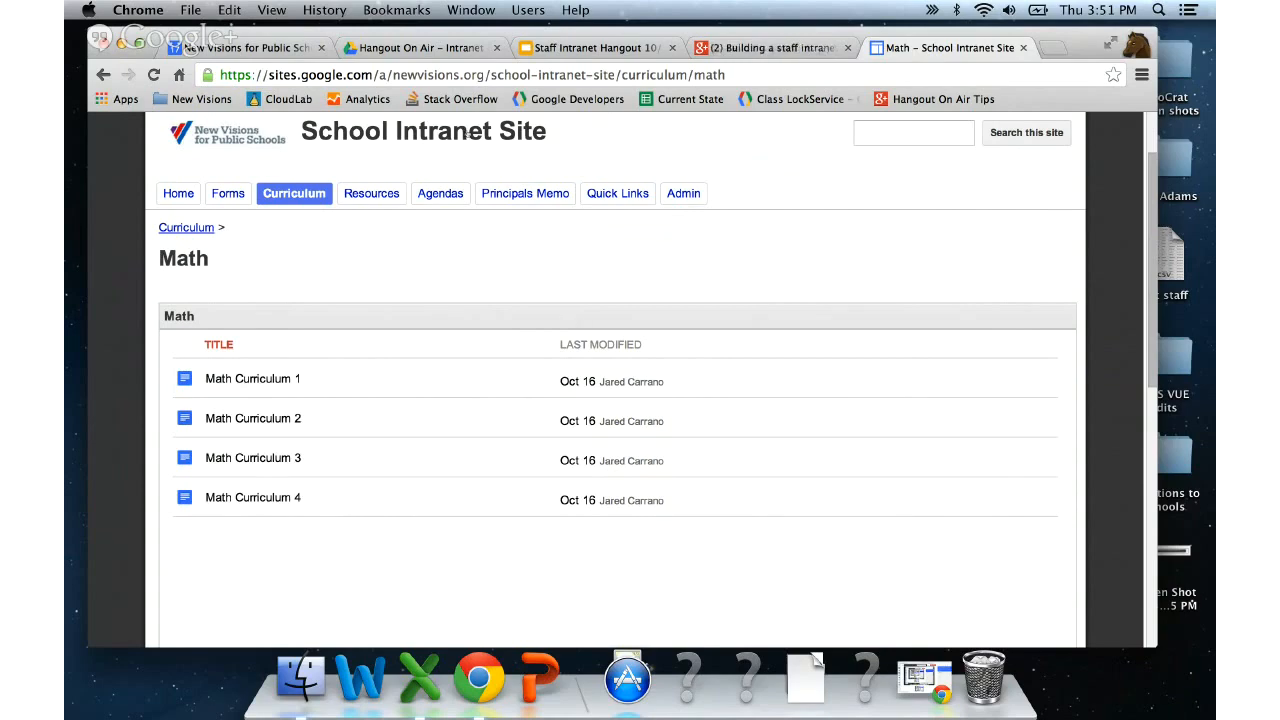
click(395, 48)
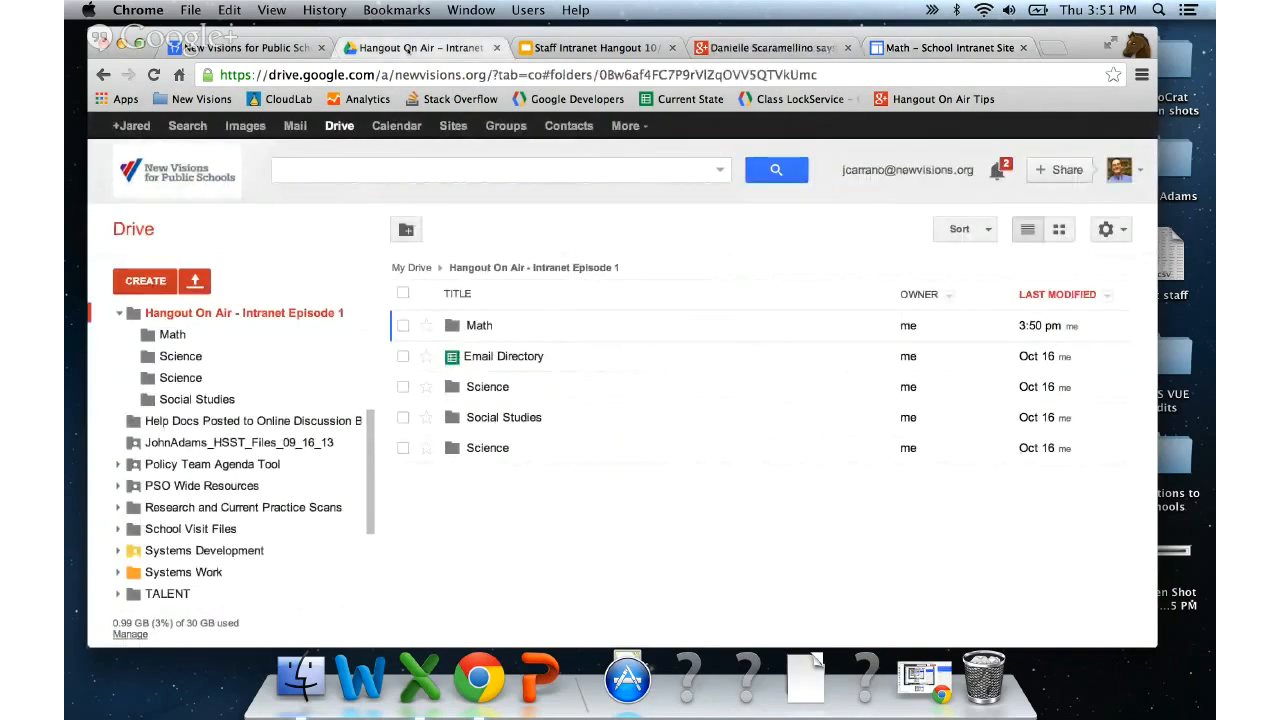
click(403, 325)
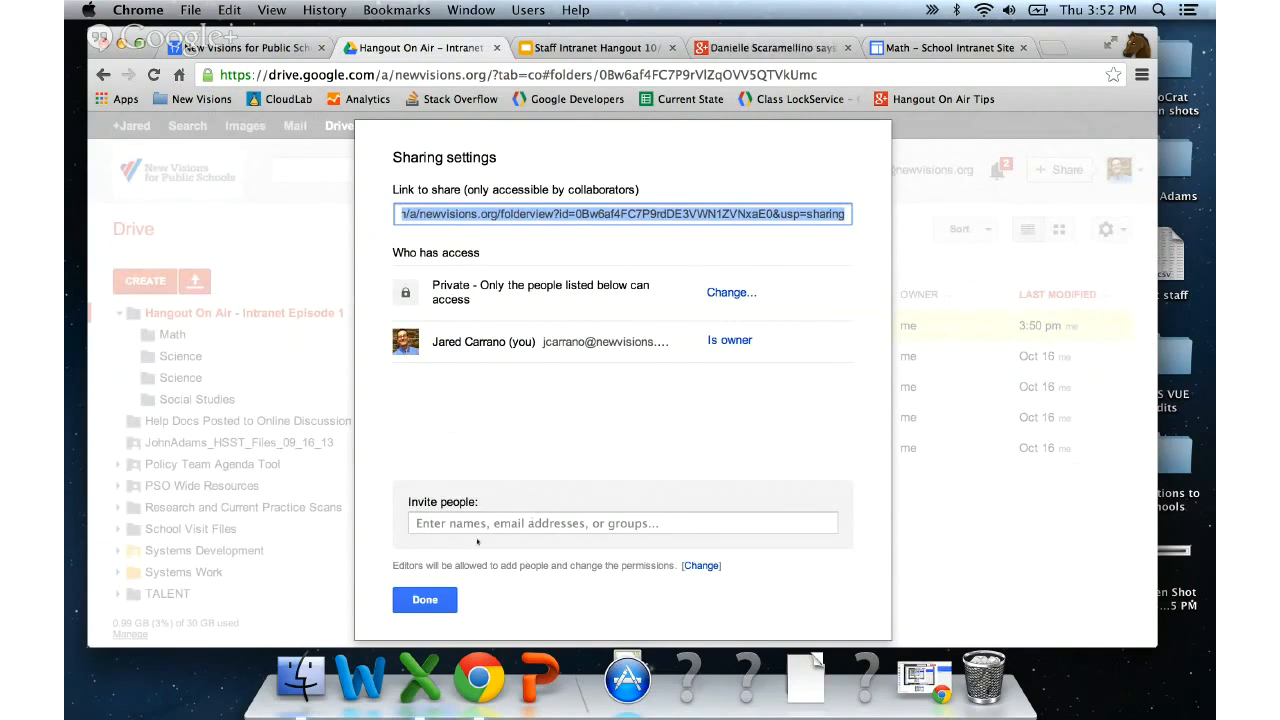
click(420, 597)
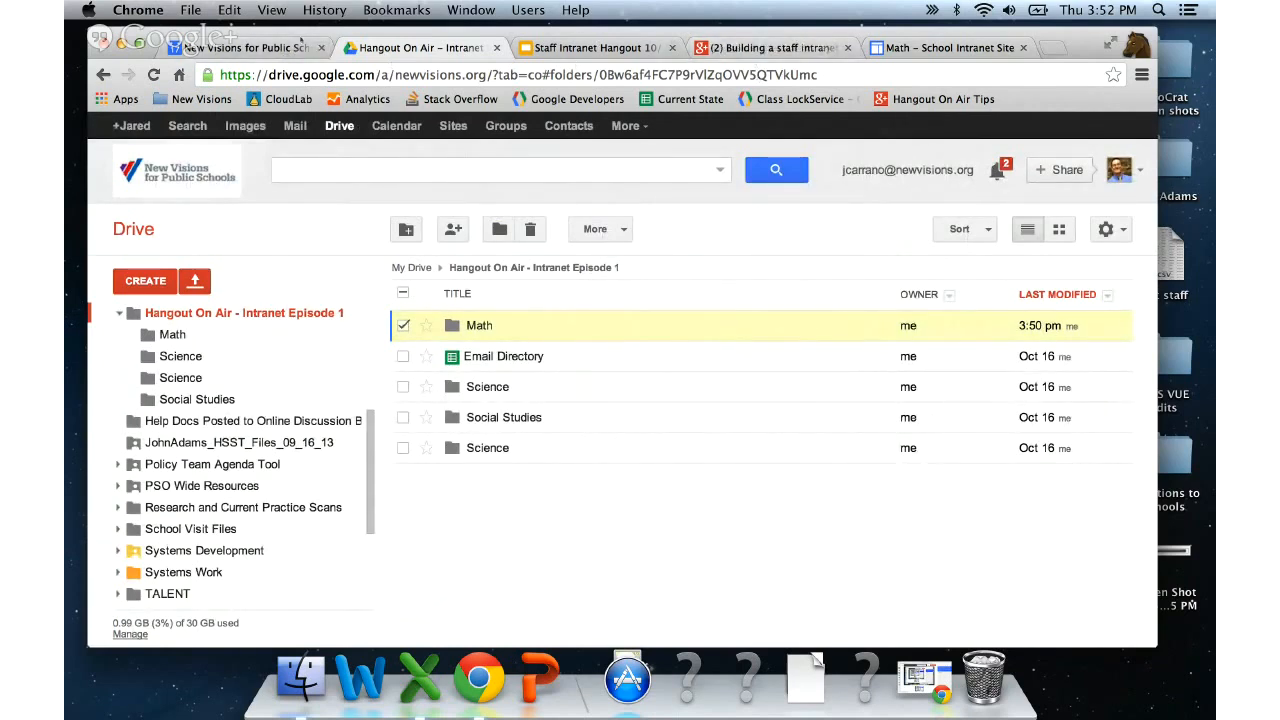
click(936, 55)
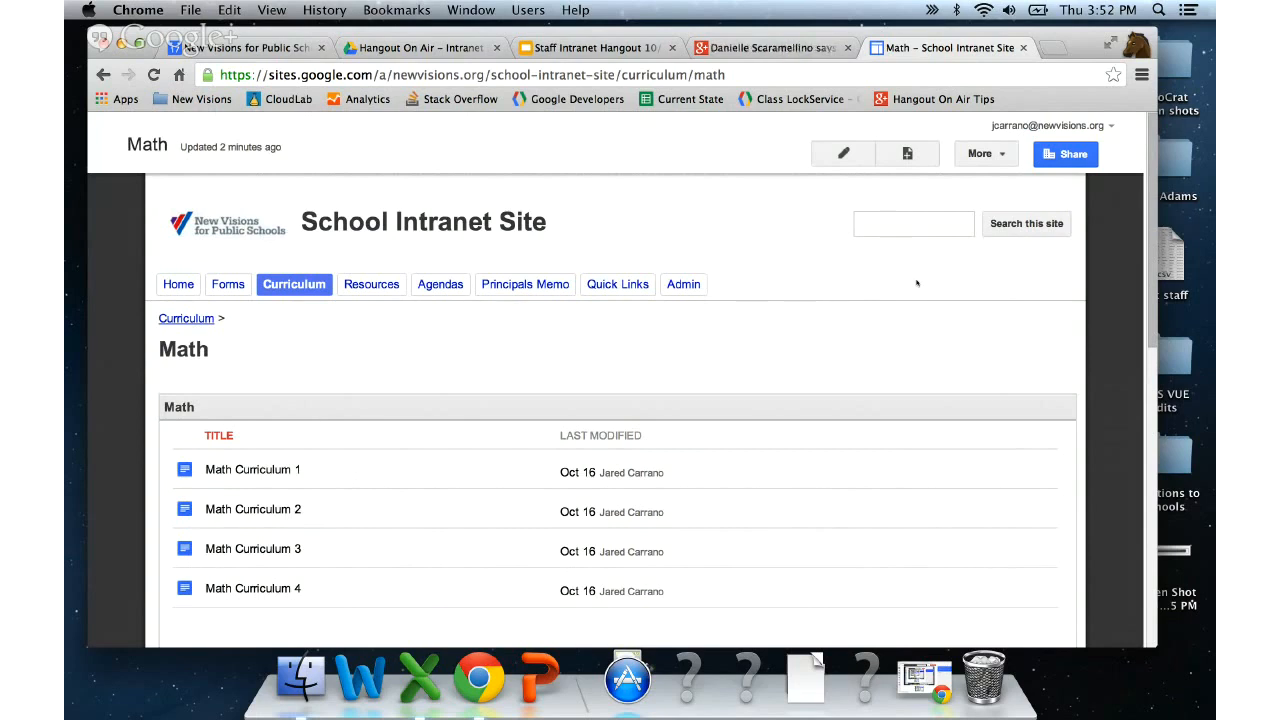
- Open Sharing and Permissions from the Share button and scroll through the access settings
click(1068, 156)
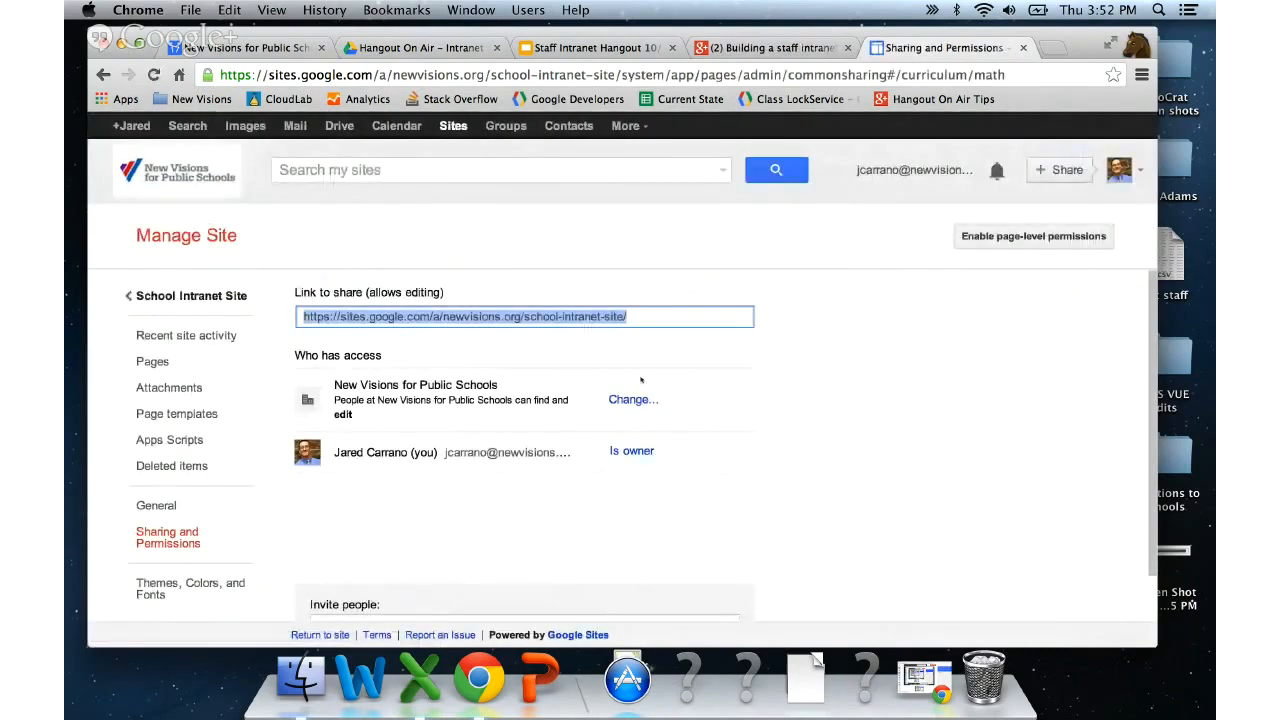
scroll(486, 484, down, 1)
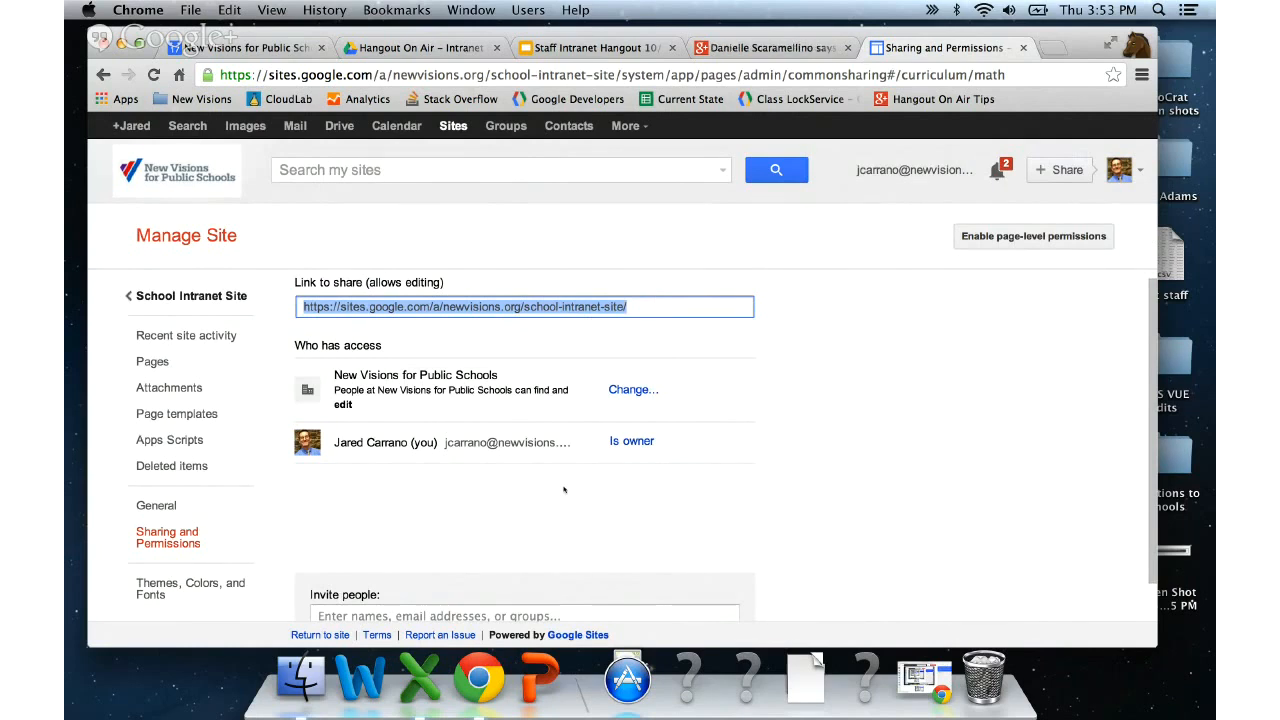
- Switch the School Intranet Site's visibility to Private, limited to explicitly invited people
click(630, 390)
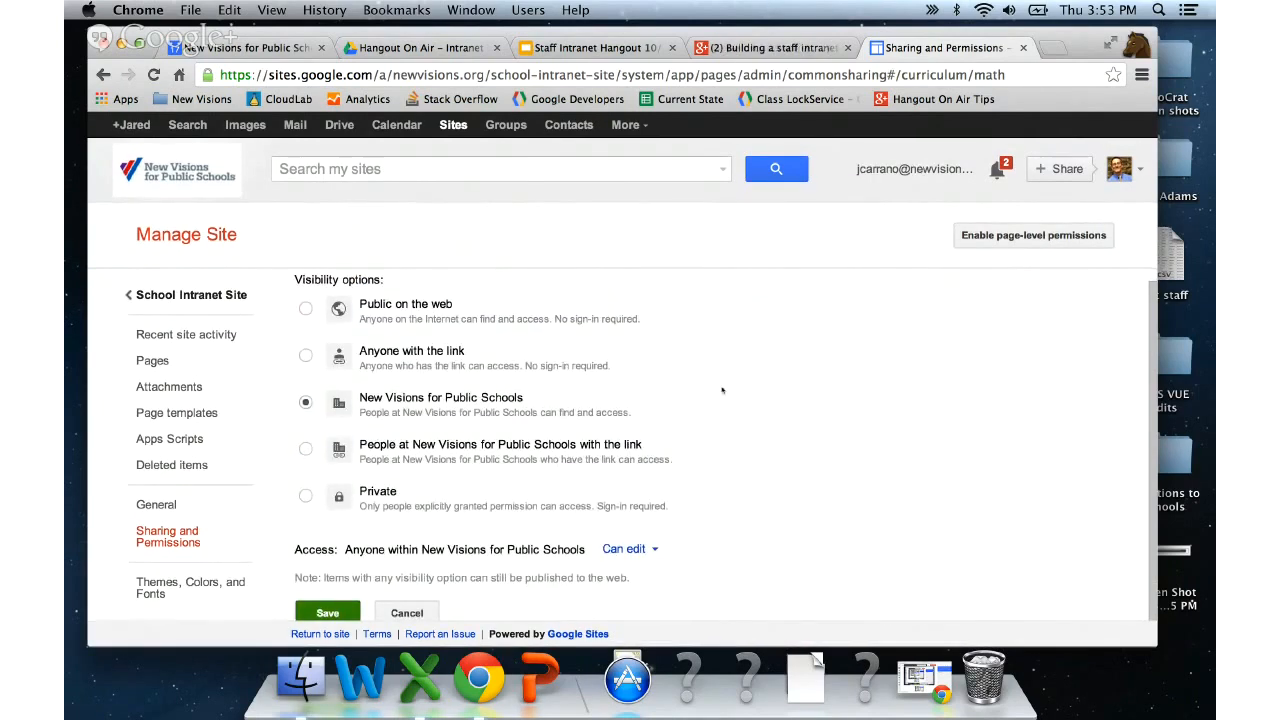
scroll(722, 390, up, 1)
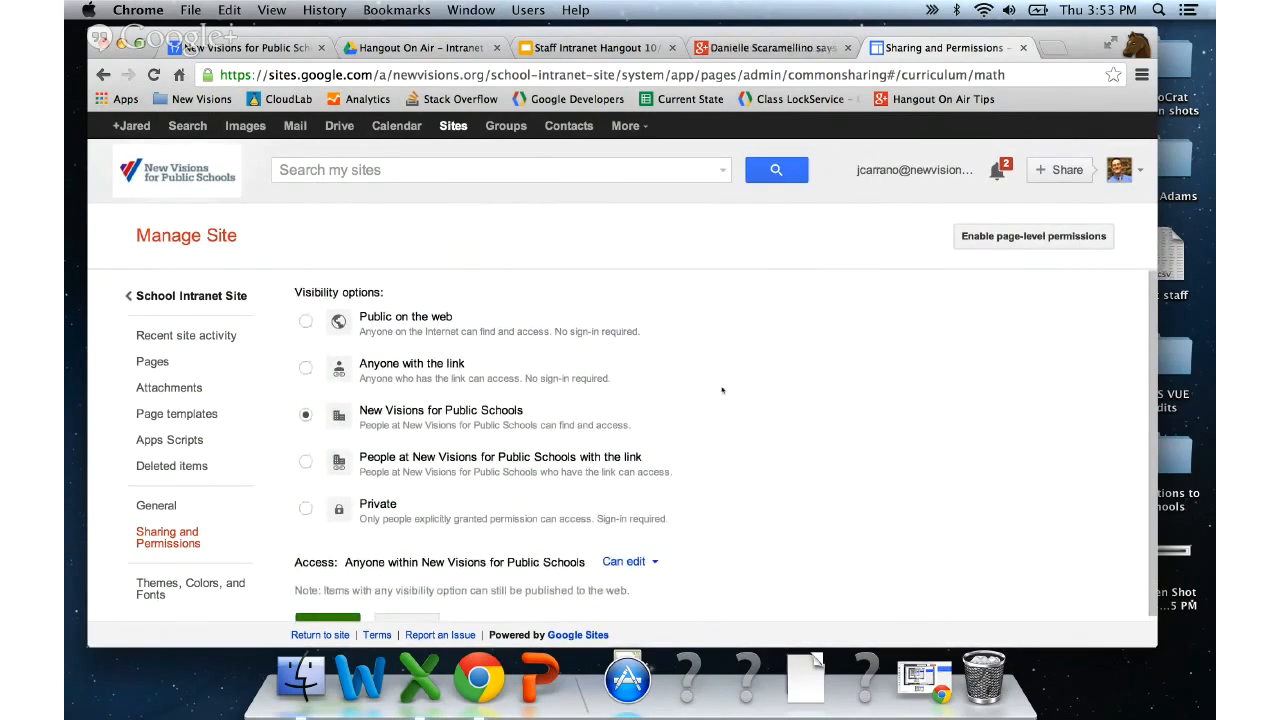
click(373, 498)
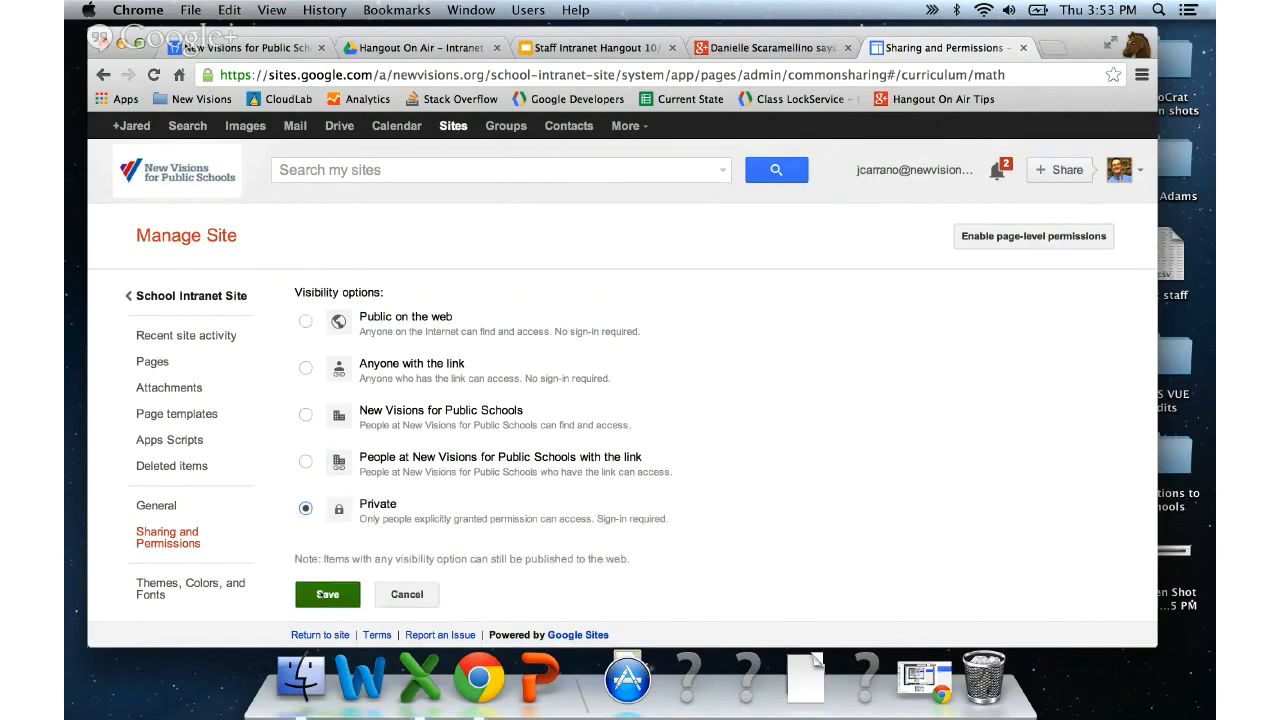
click(324, 594)
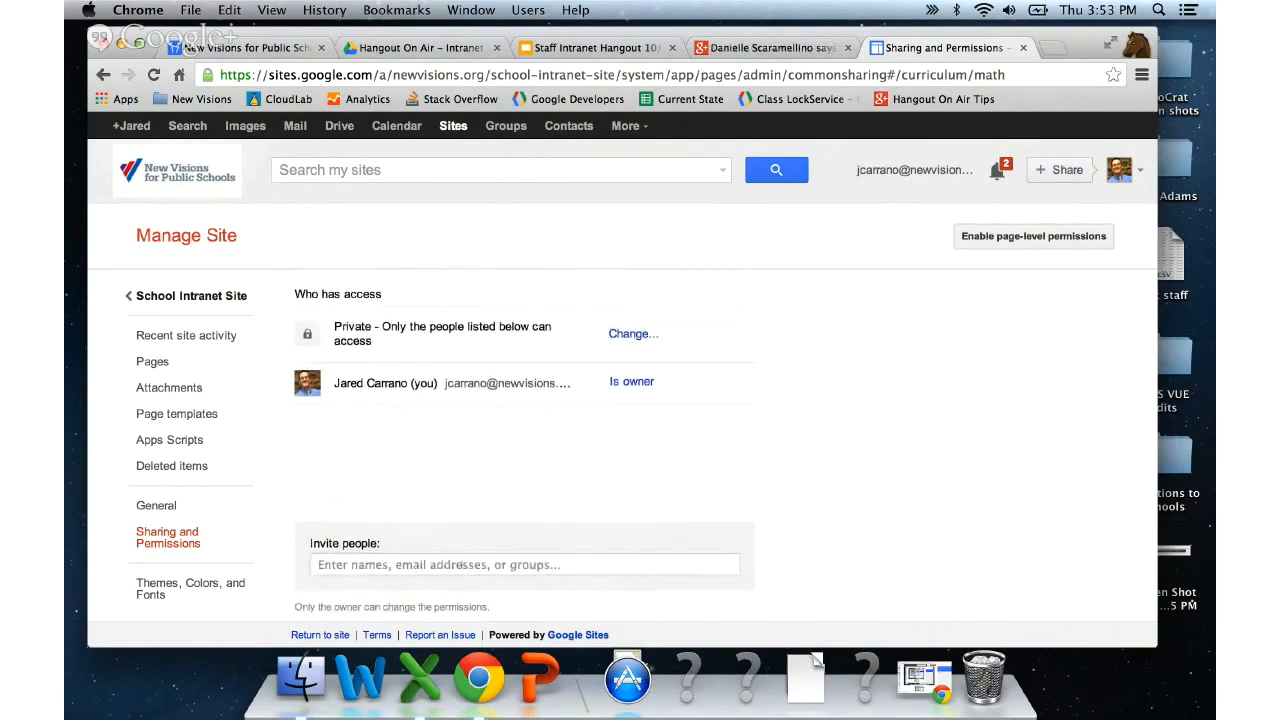
click(464, 563)
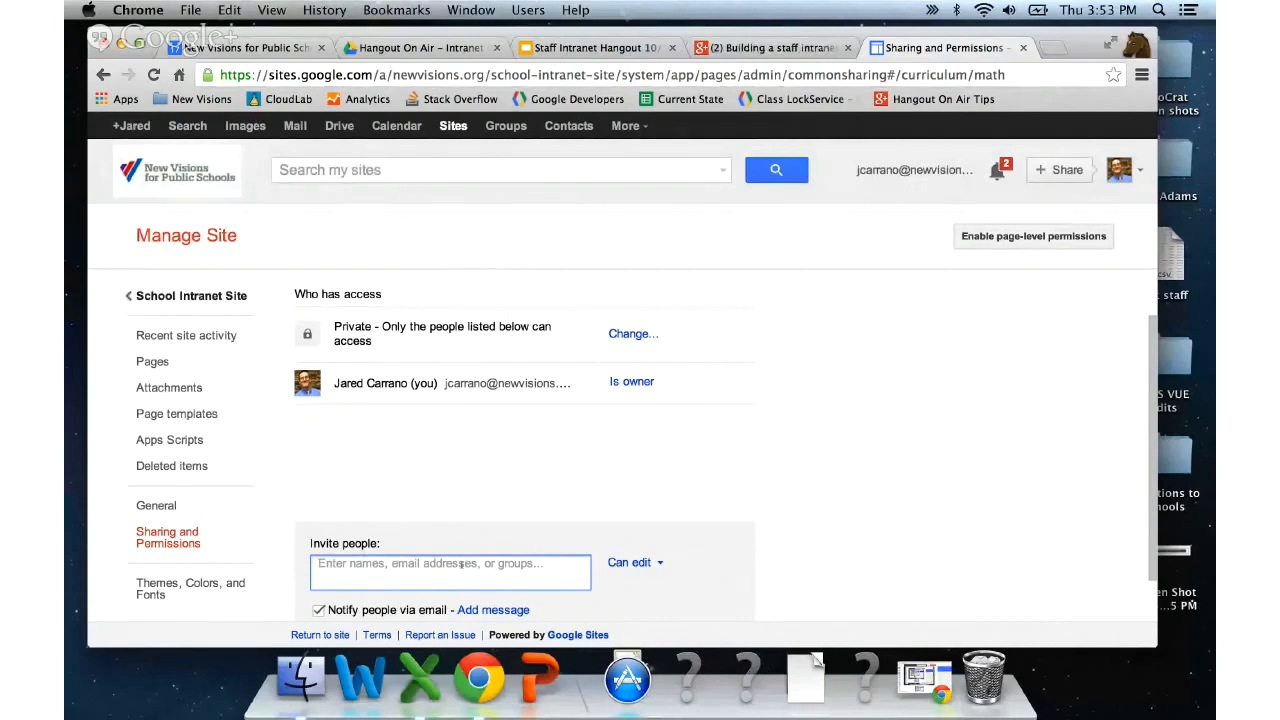
- Invite the staff group address with Can view access and confirm sharing
text(staff)
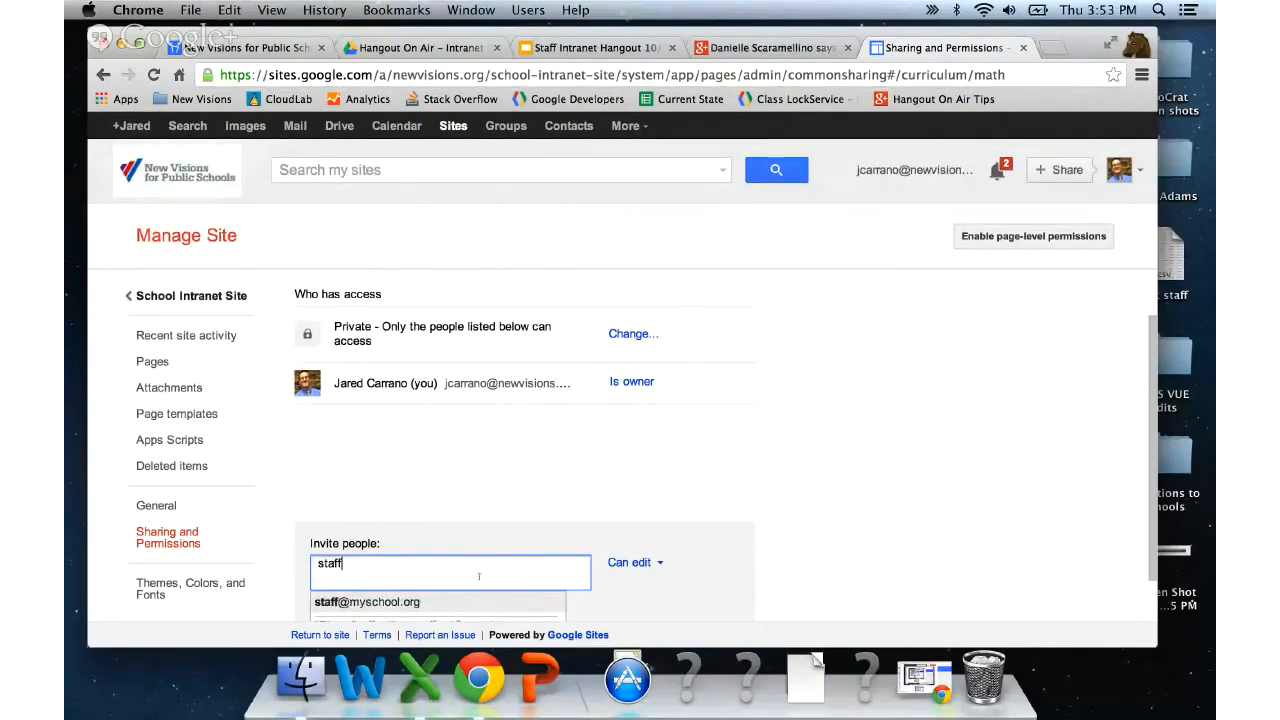
click(421, 603)
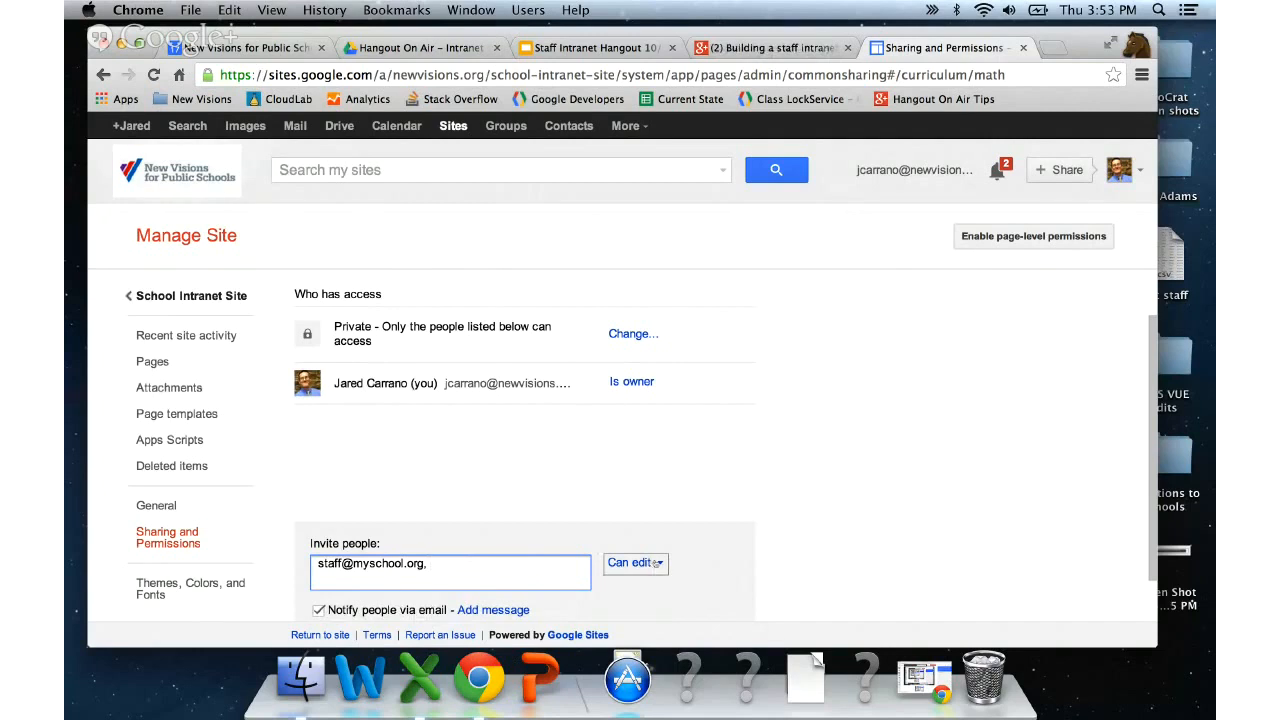
click(656, 563)
scroll(659, 593, down, 1)
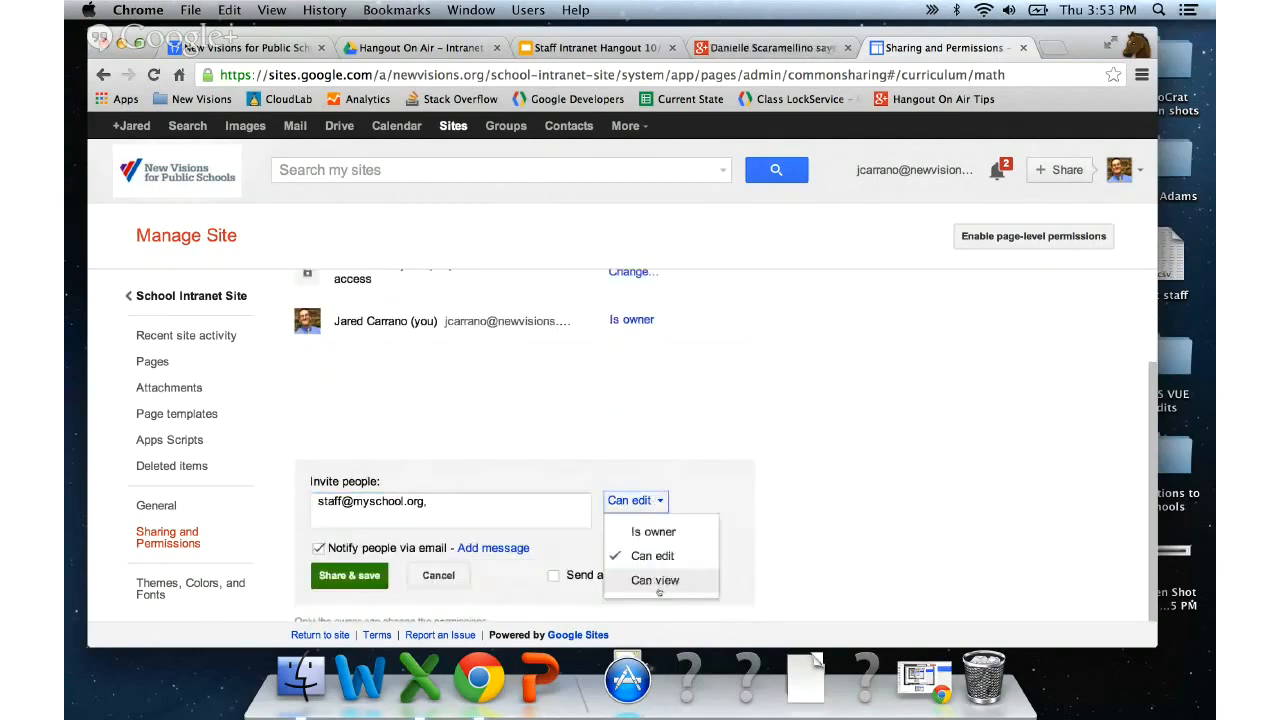
click(656, 581)
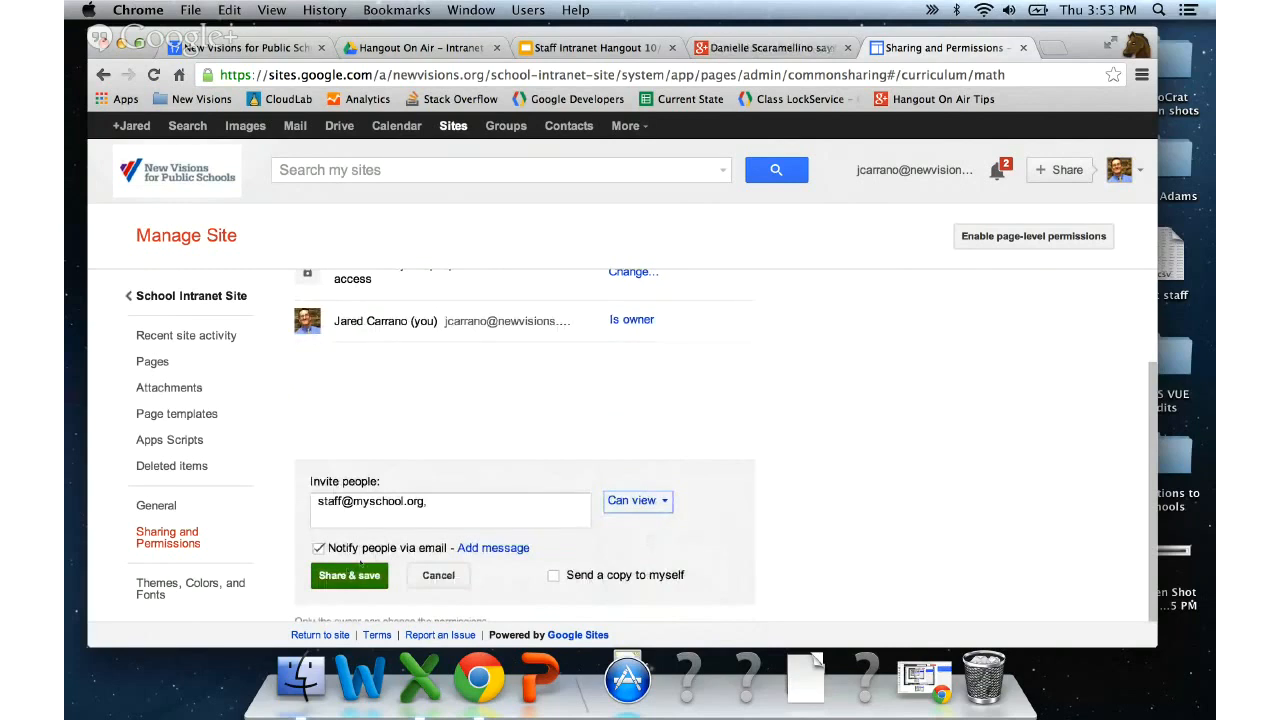
click(352, 574)
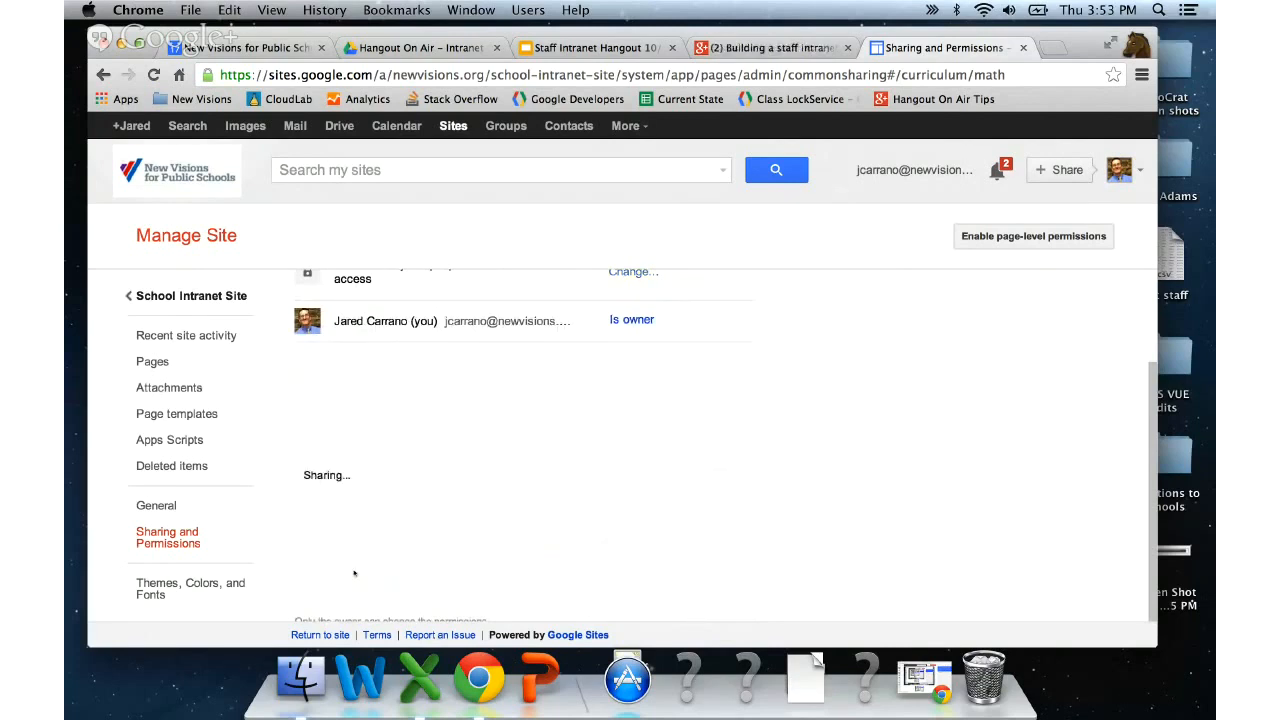
scroll(501, 541, up, 1)
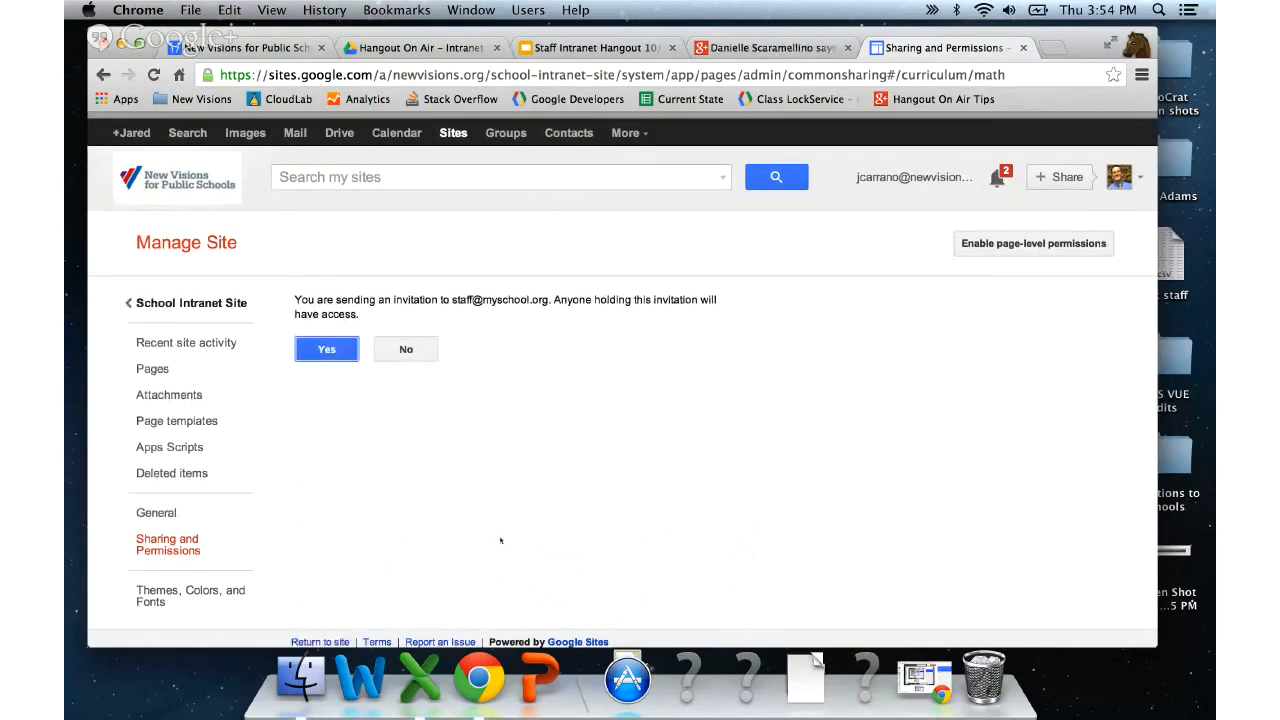
key(Return)
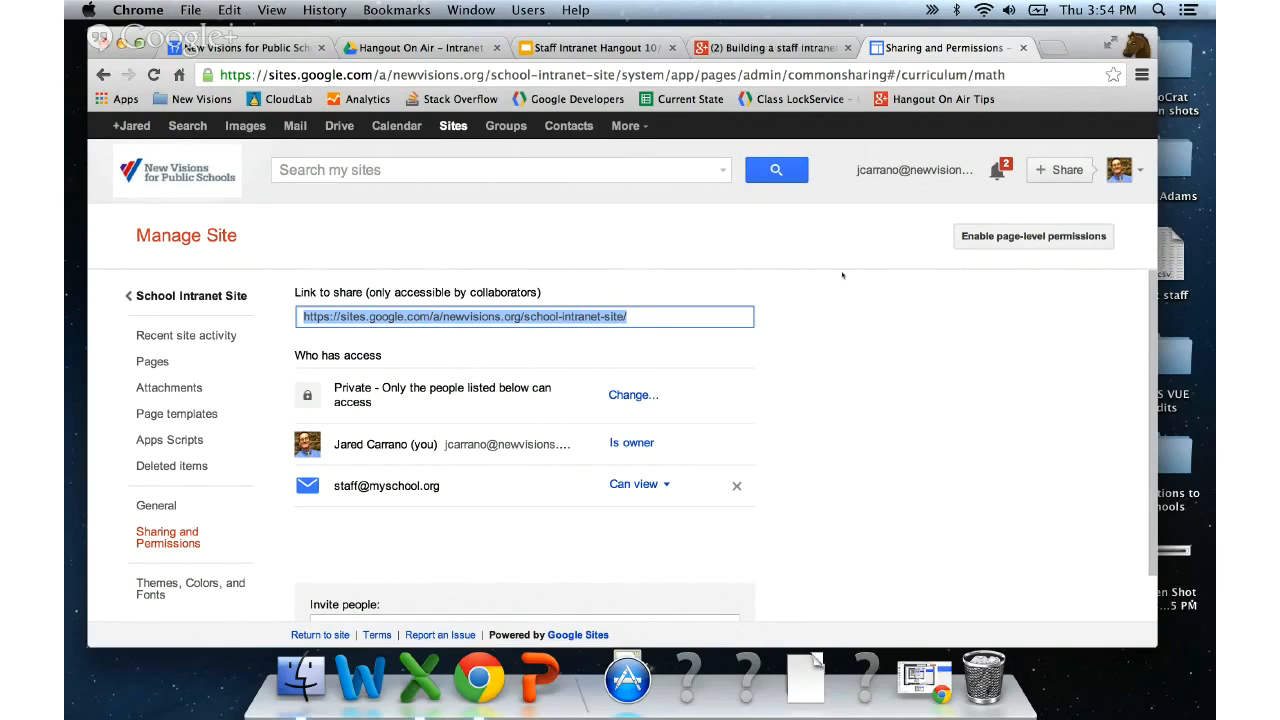
click(188, 293)
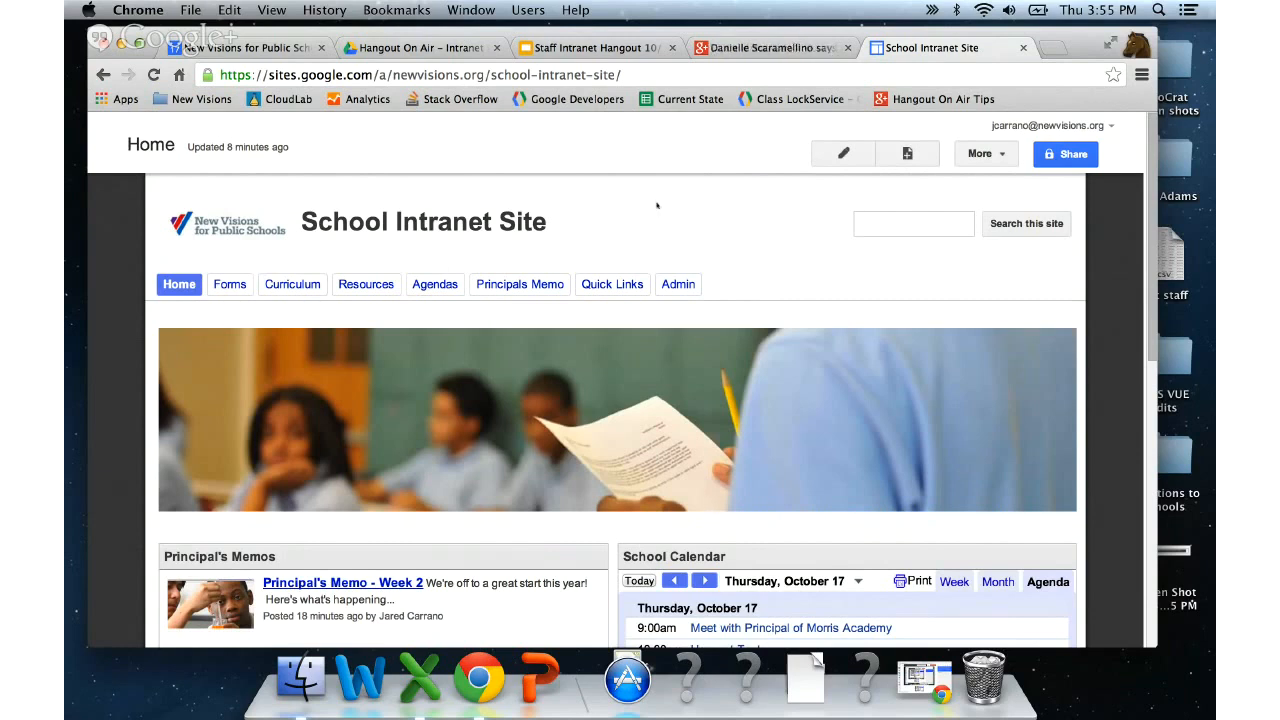
click(1077, 152)
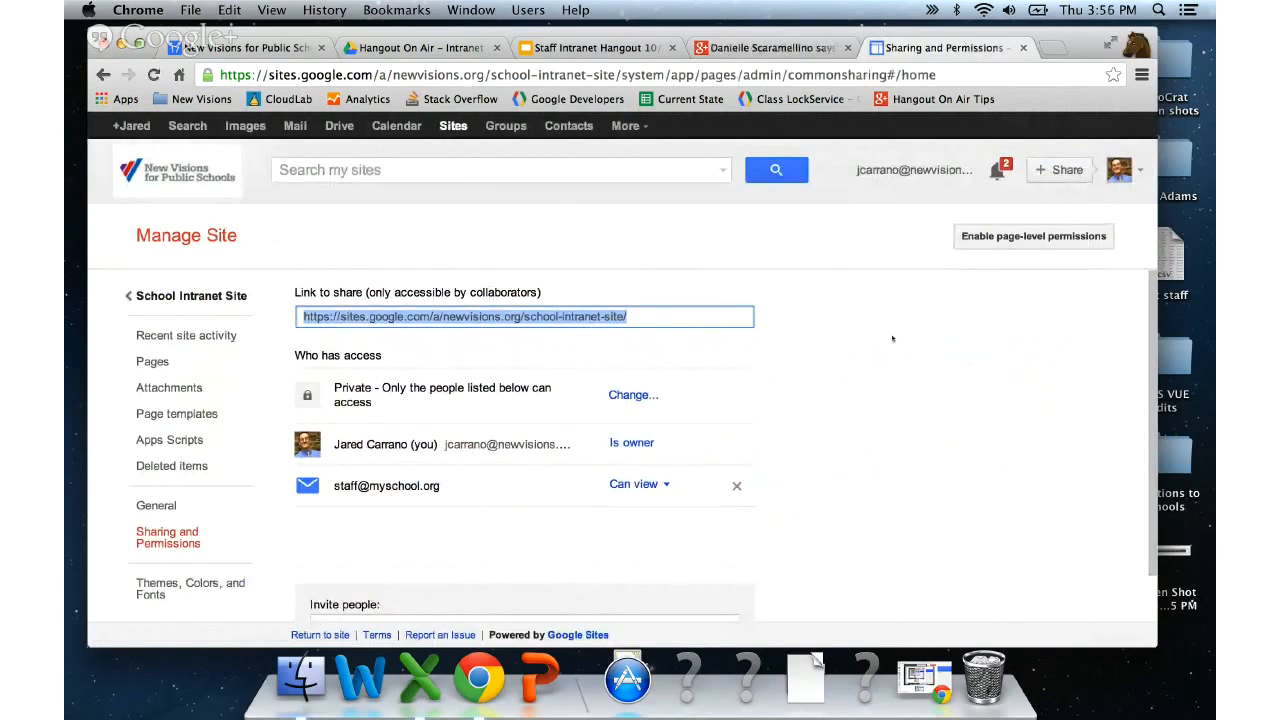
- Try inviting the admin group address without an email notification
scroll(892, 338, down, 1)
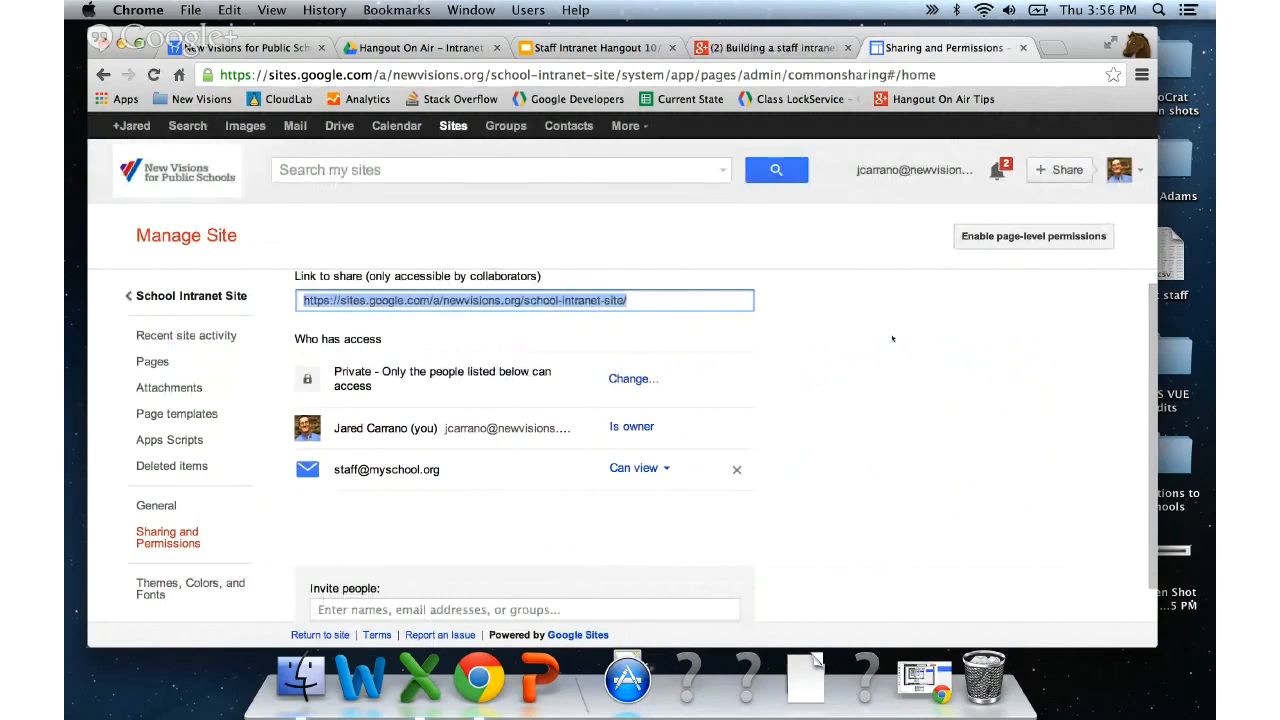
scroll(892, 338, up, 1)
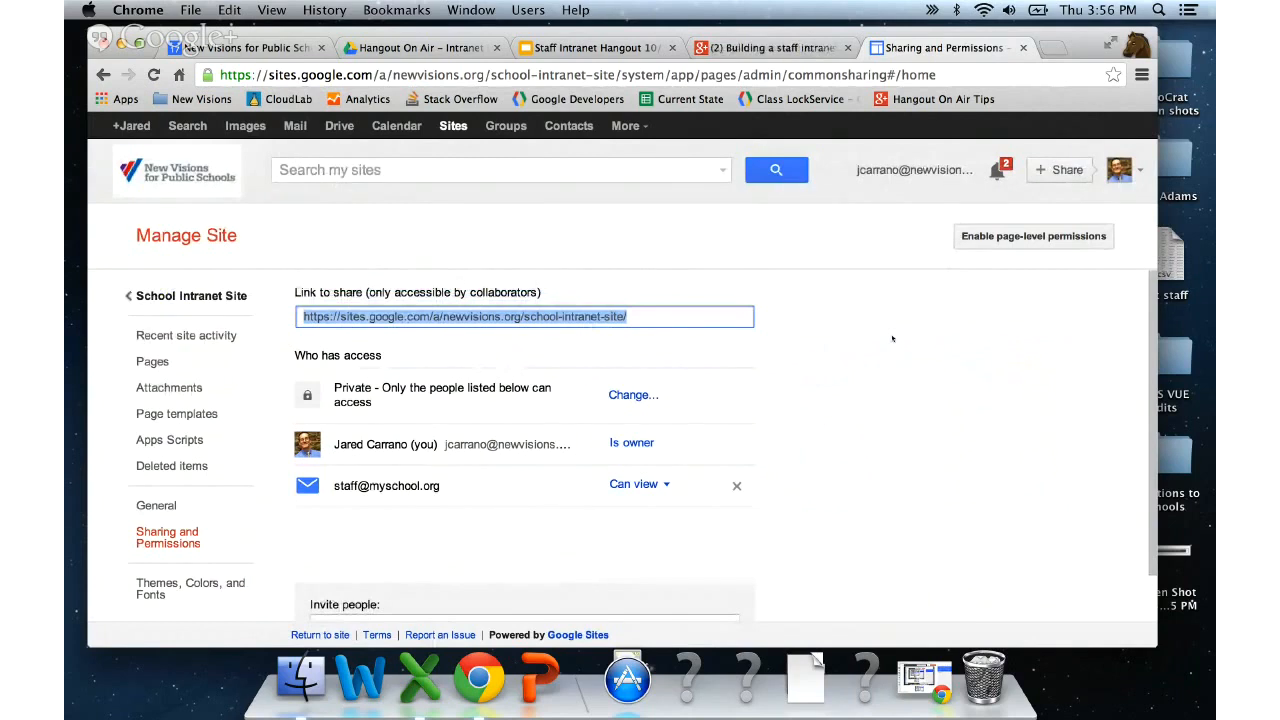
scroll(892, 338, down, 2)
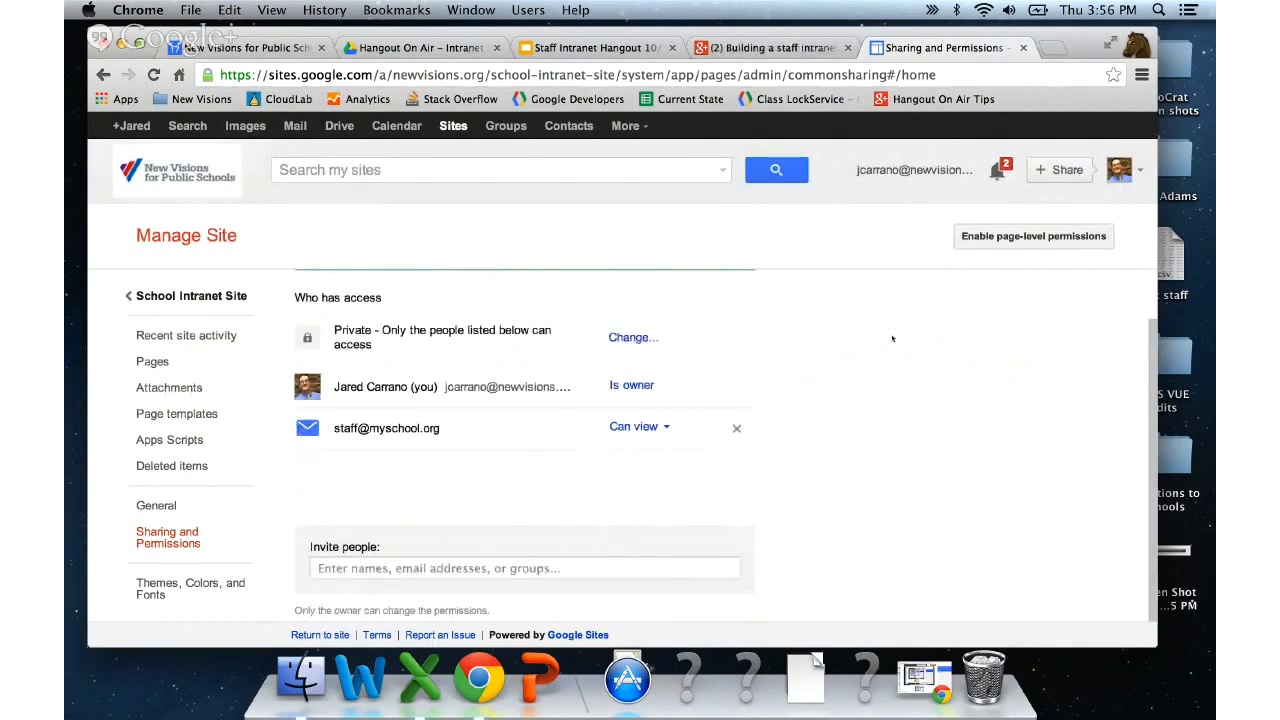
scroll(892, 338, down, 1)
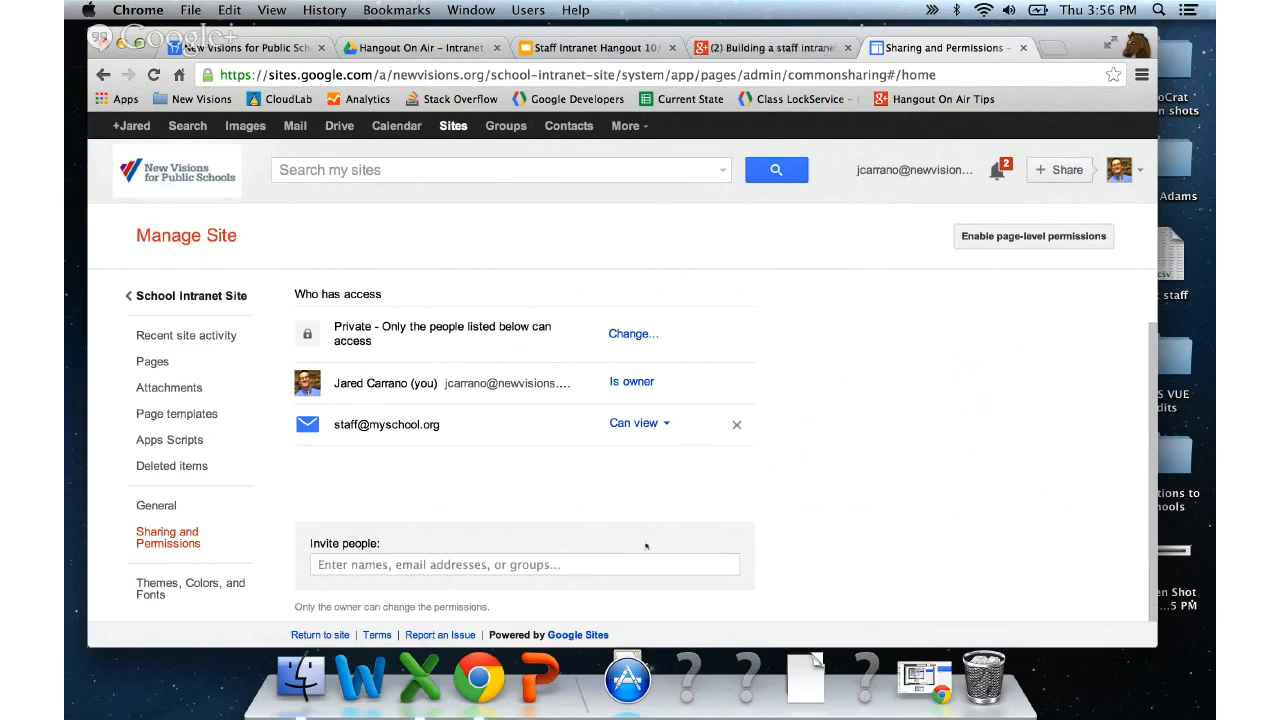
click(620, 564)
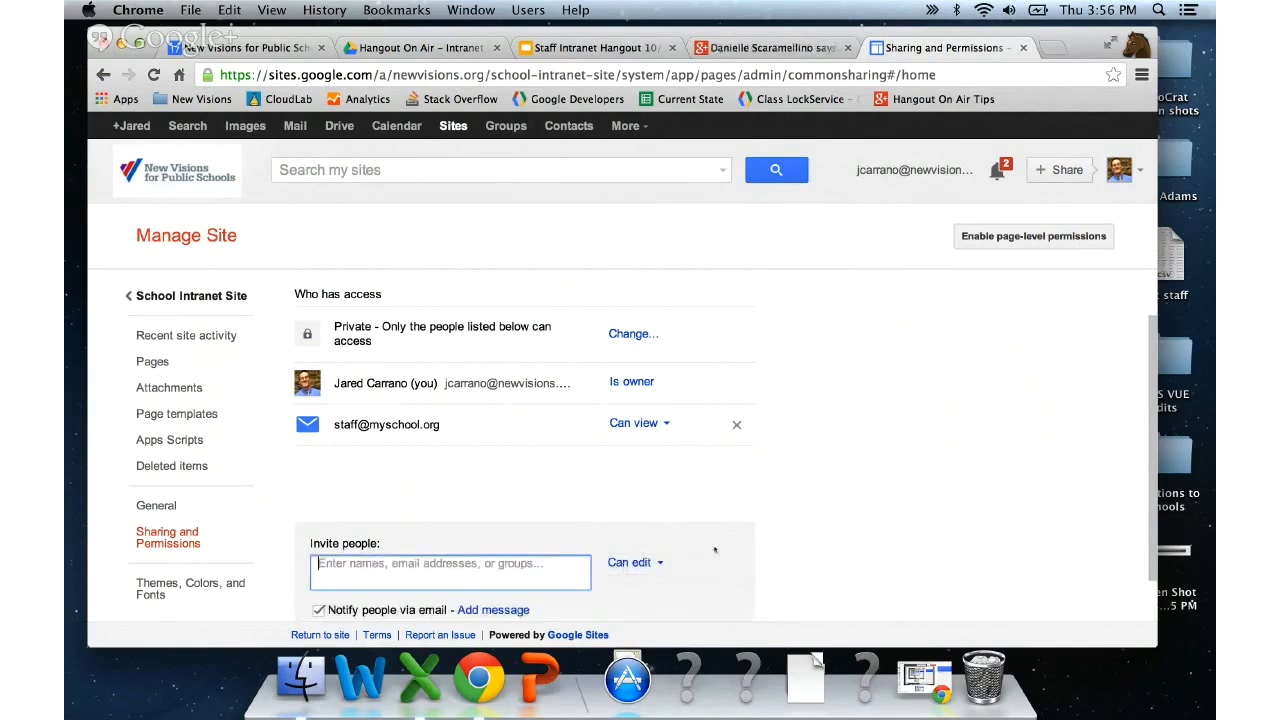
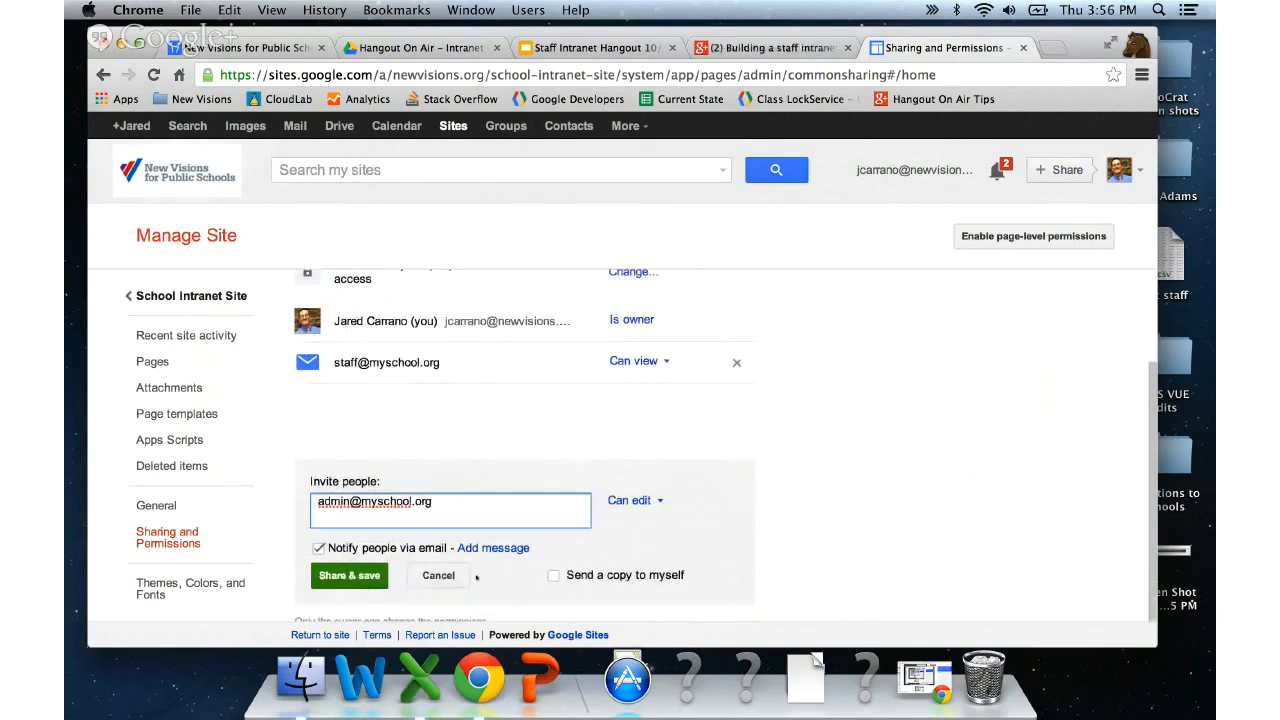
click(318, 548)
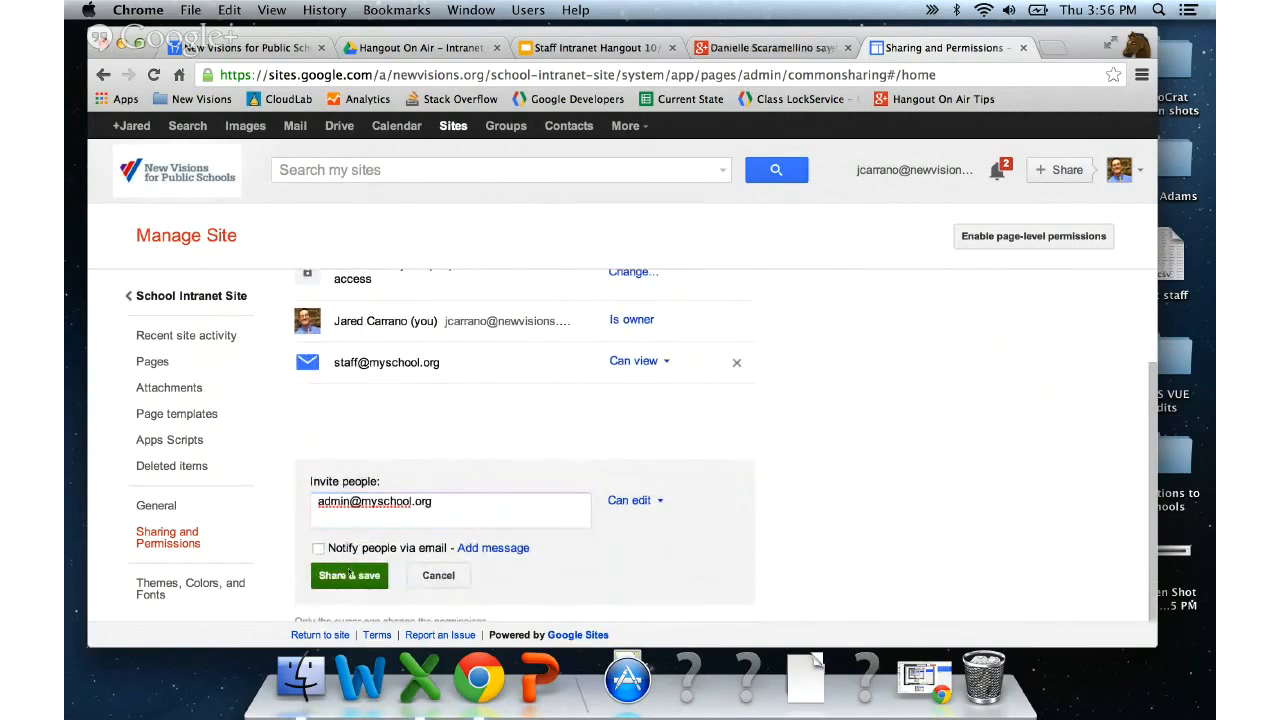
click(349, 575)
- Dismiss the warnings that the admin address can't be invited or needs notification
click(326, 341)
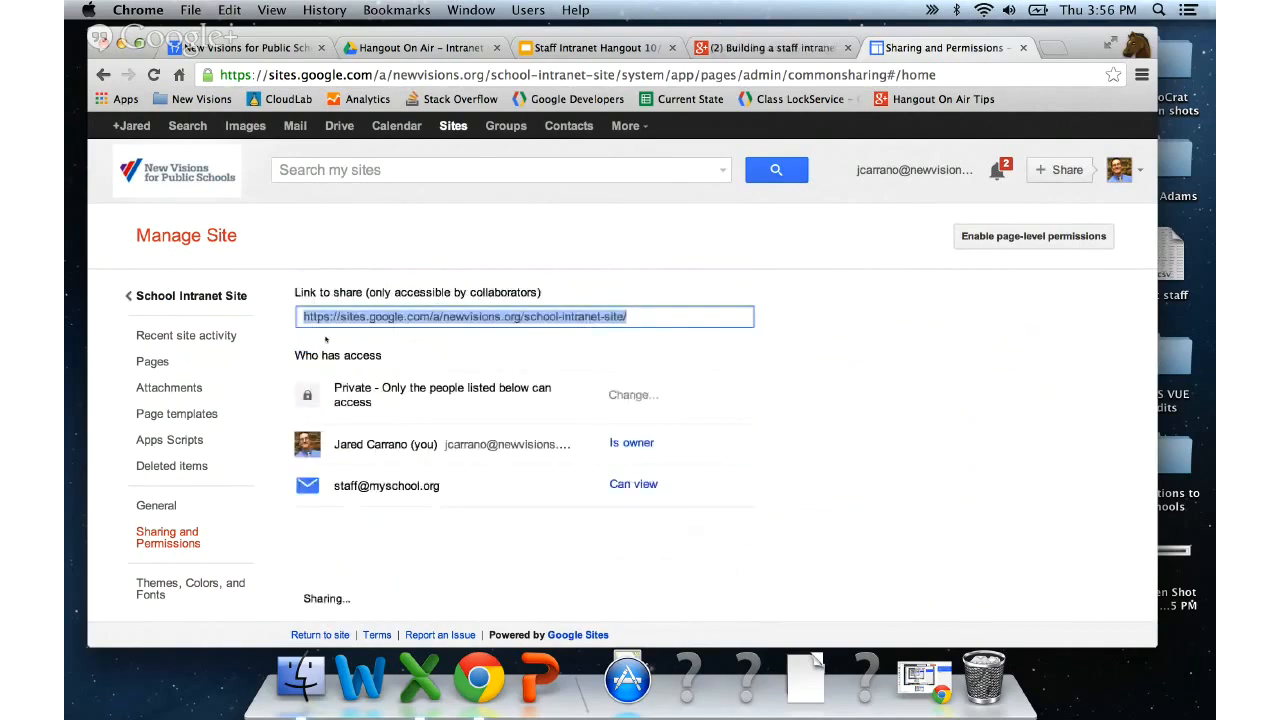
click(326, 355)
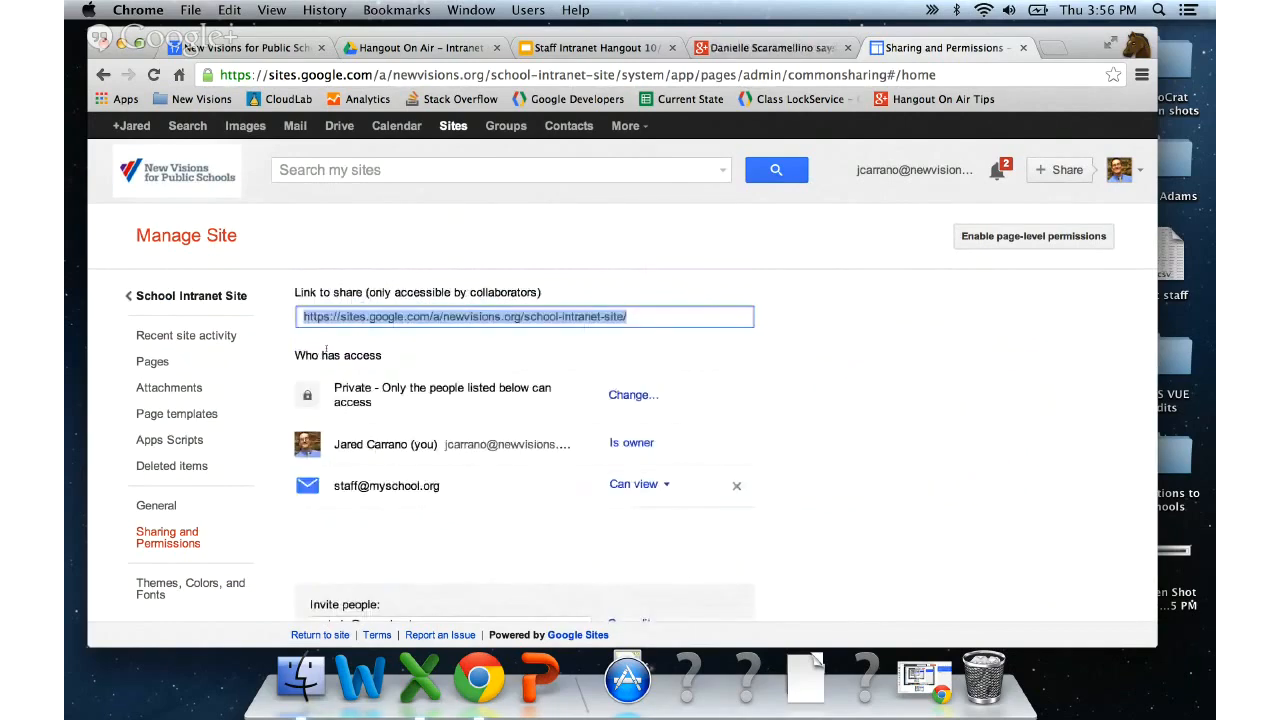
scroll(431, 431, down, 1)
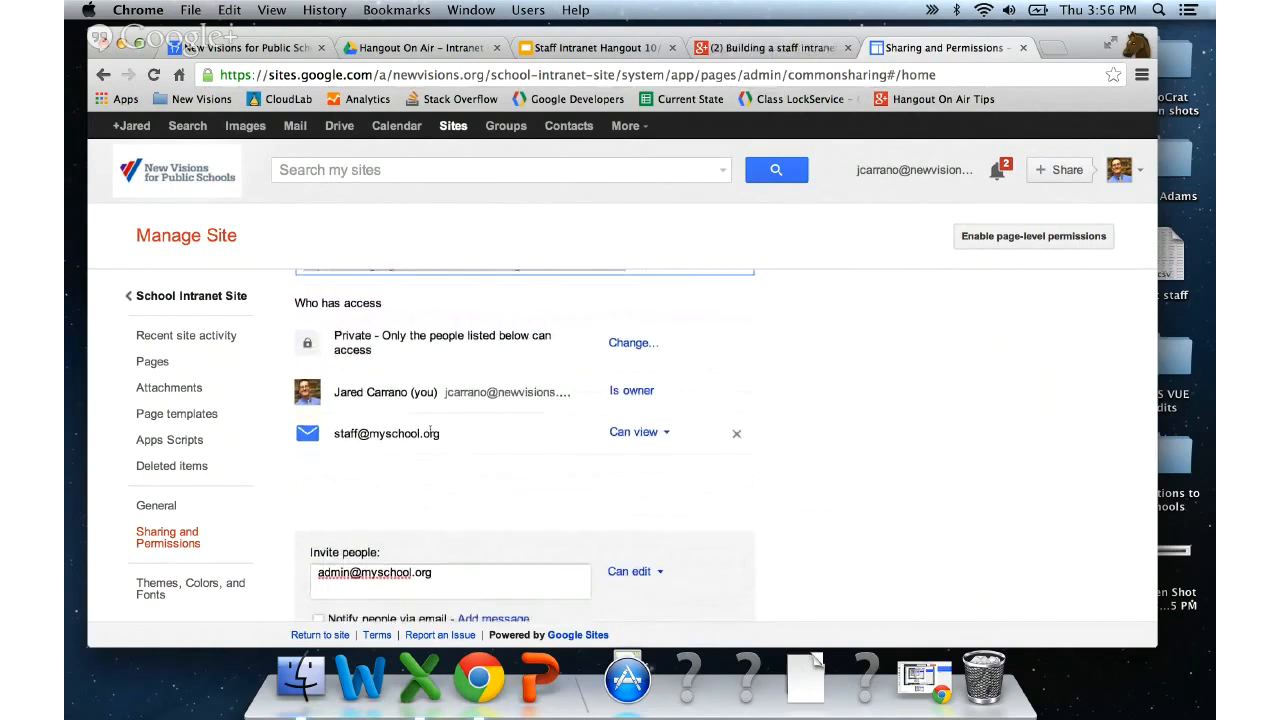
scroll(431, 431, down, 1)
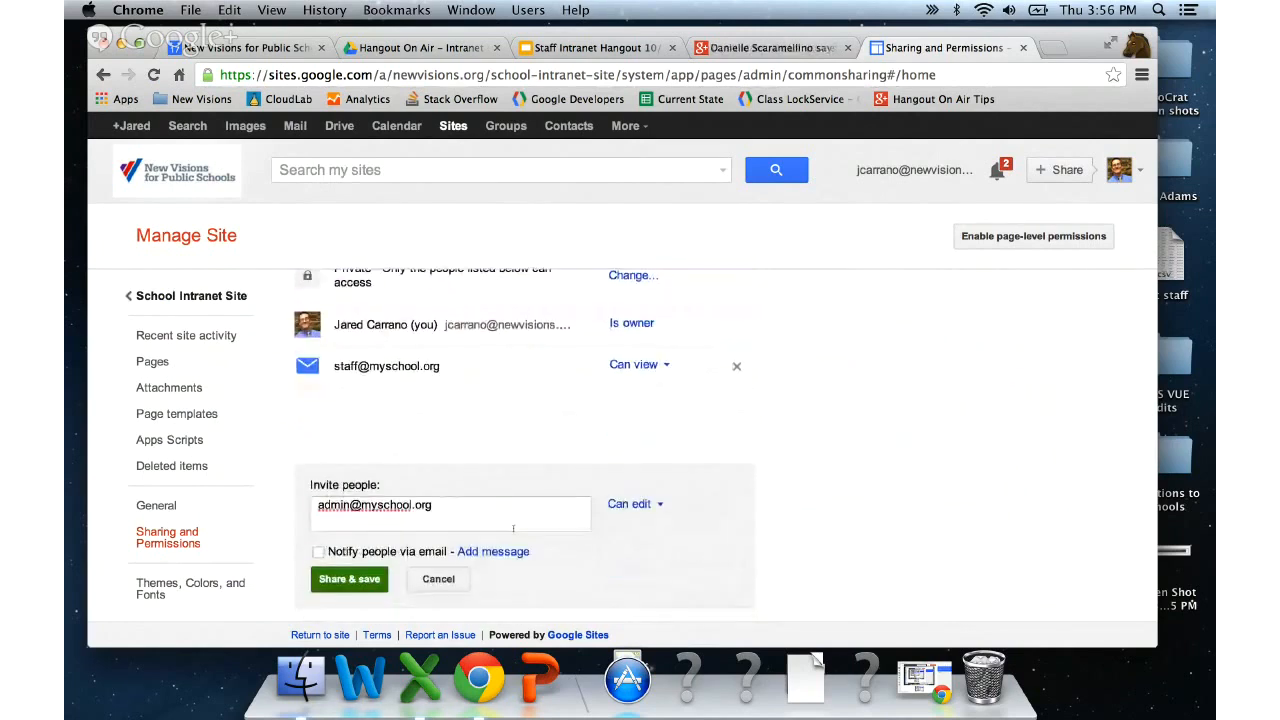
click(349, 579)
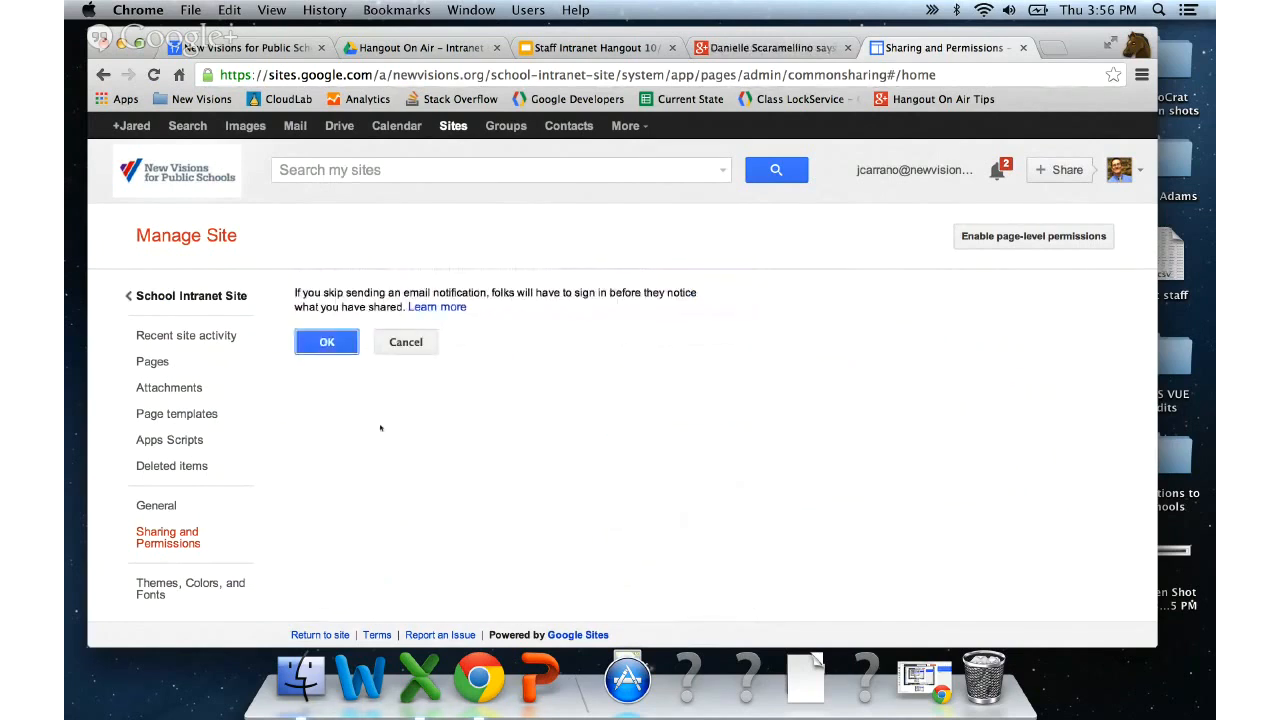
click(341, 343)
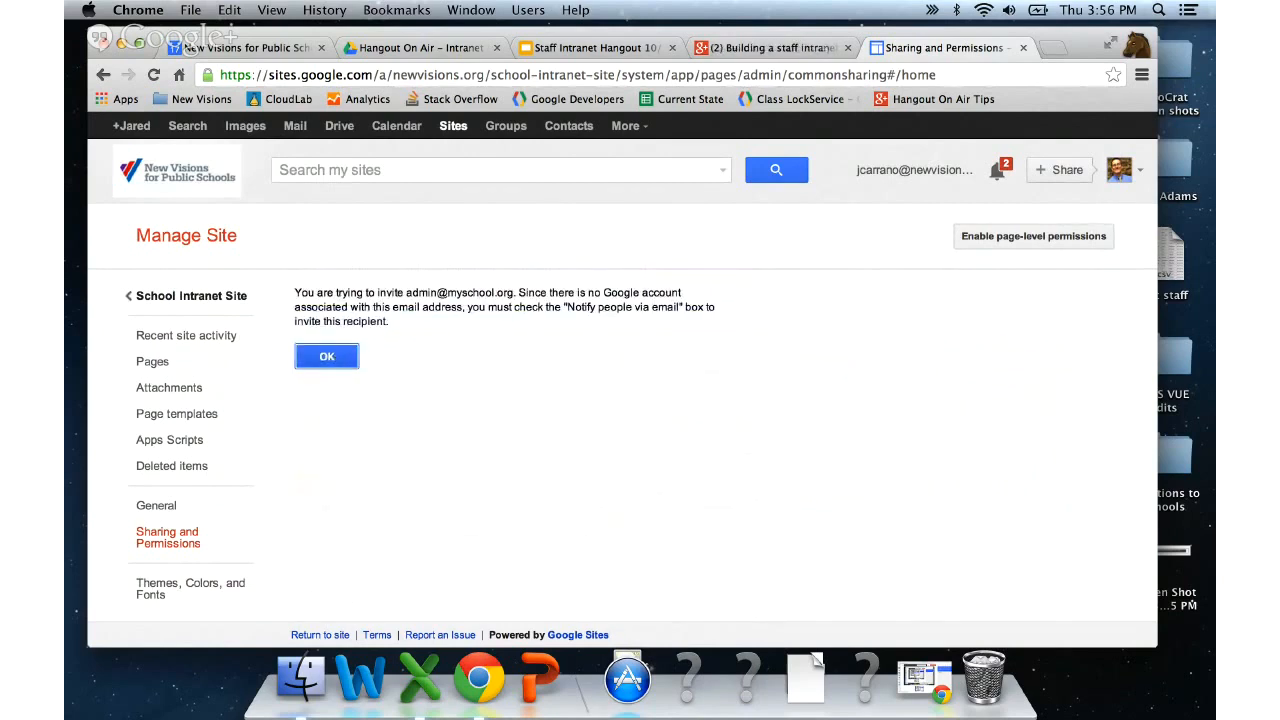
click(327, 356)
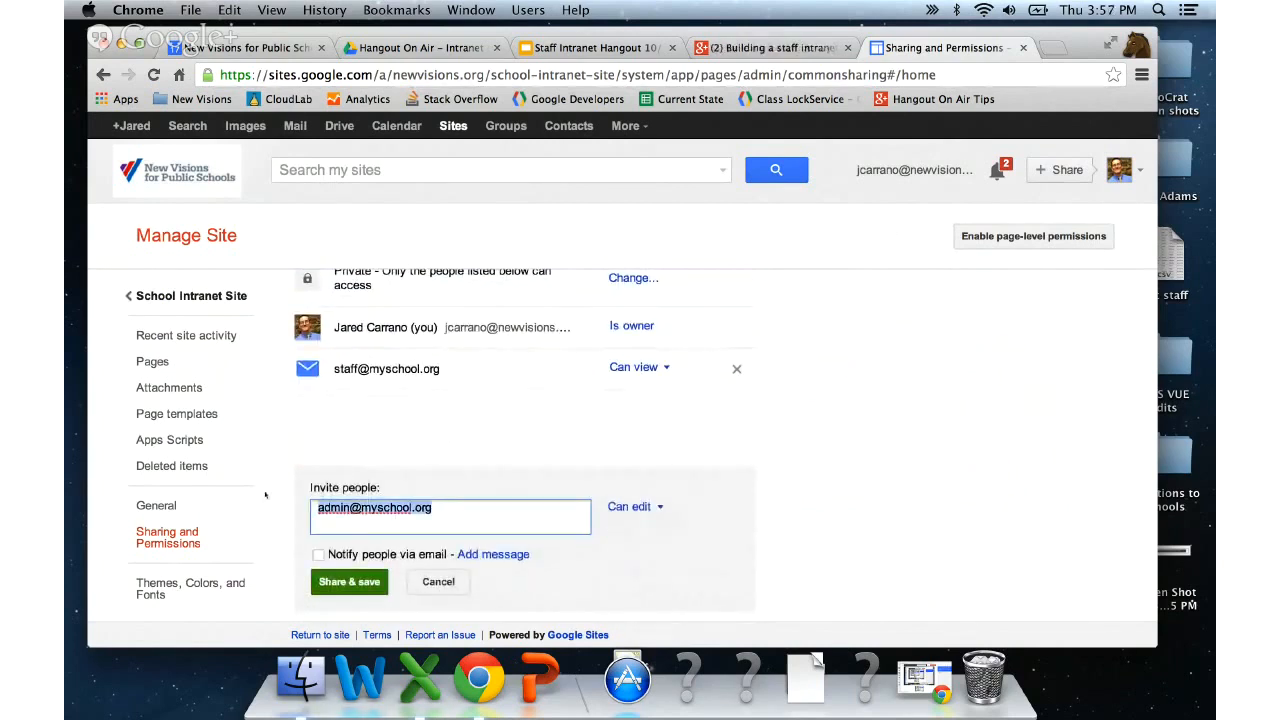
- Share the site with a colleague from contacts as Can edit, without email notification
text(a)
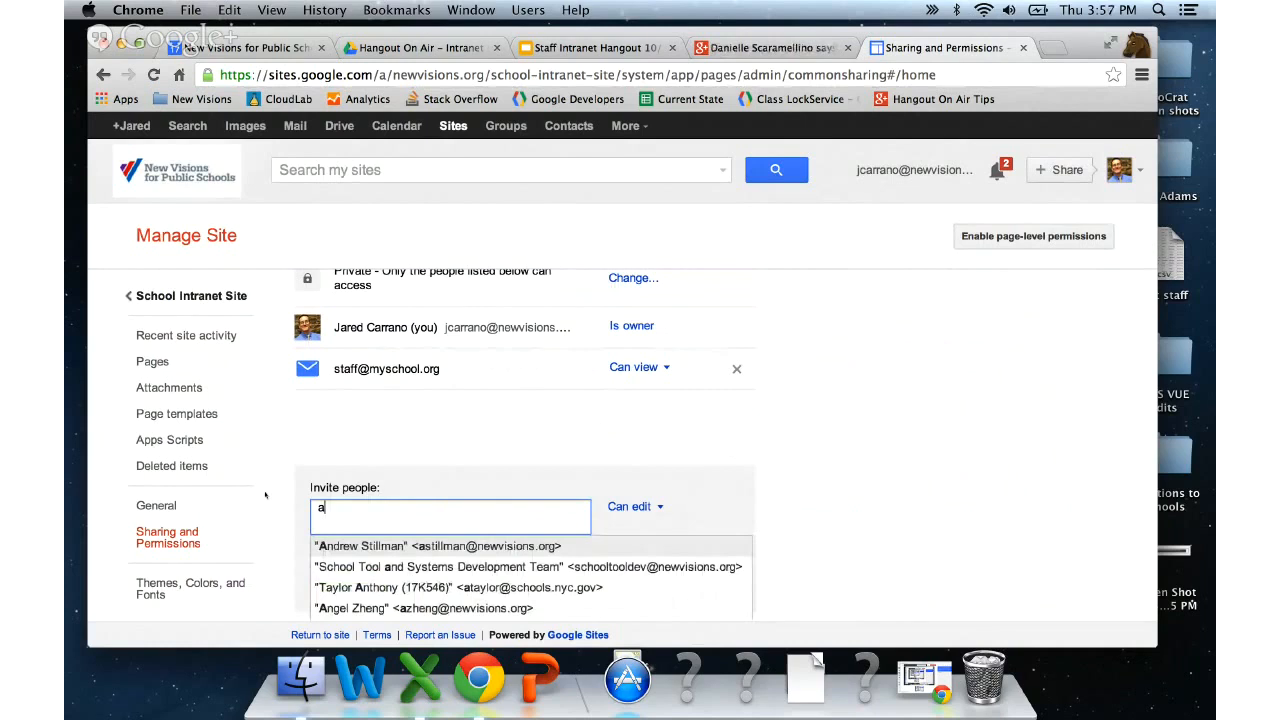
key(Return)
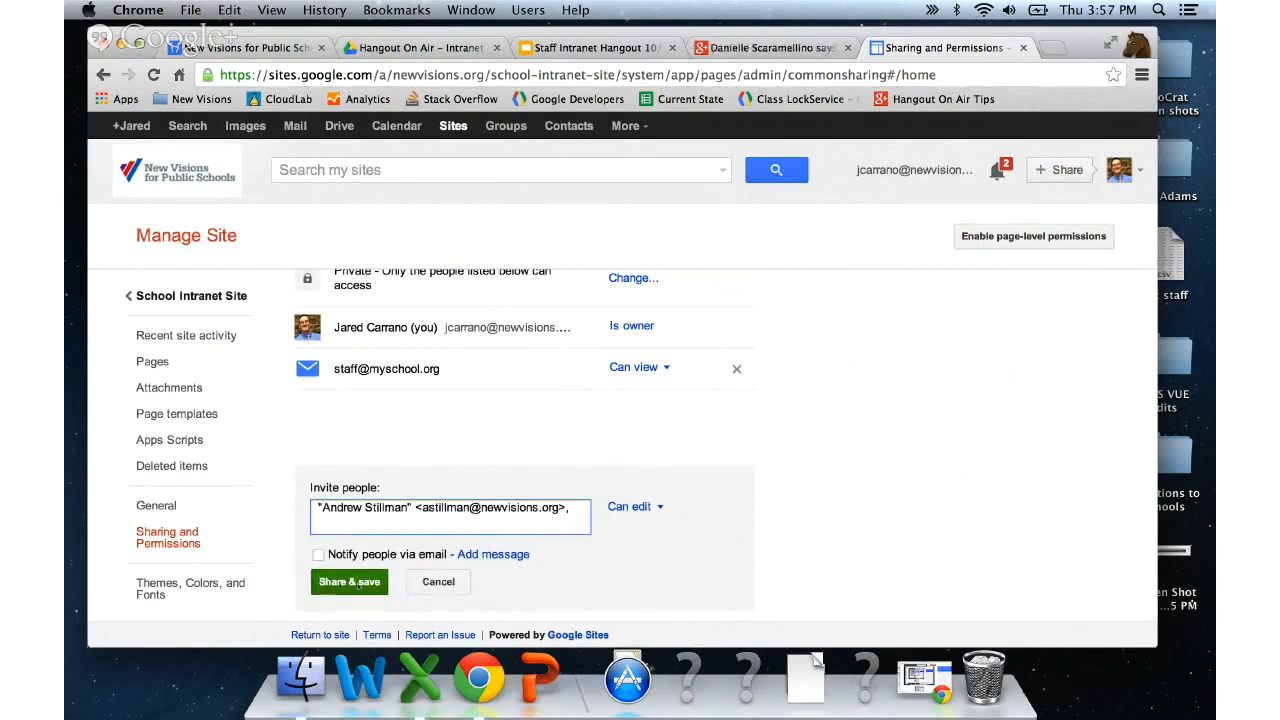
click(357, 582)
click(333, 342)
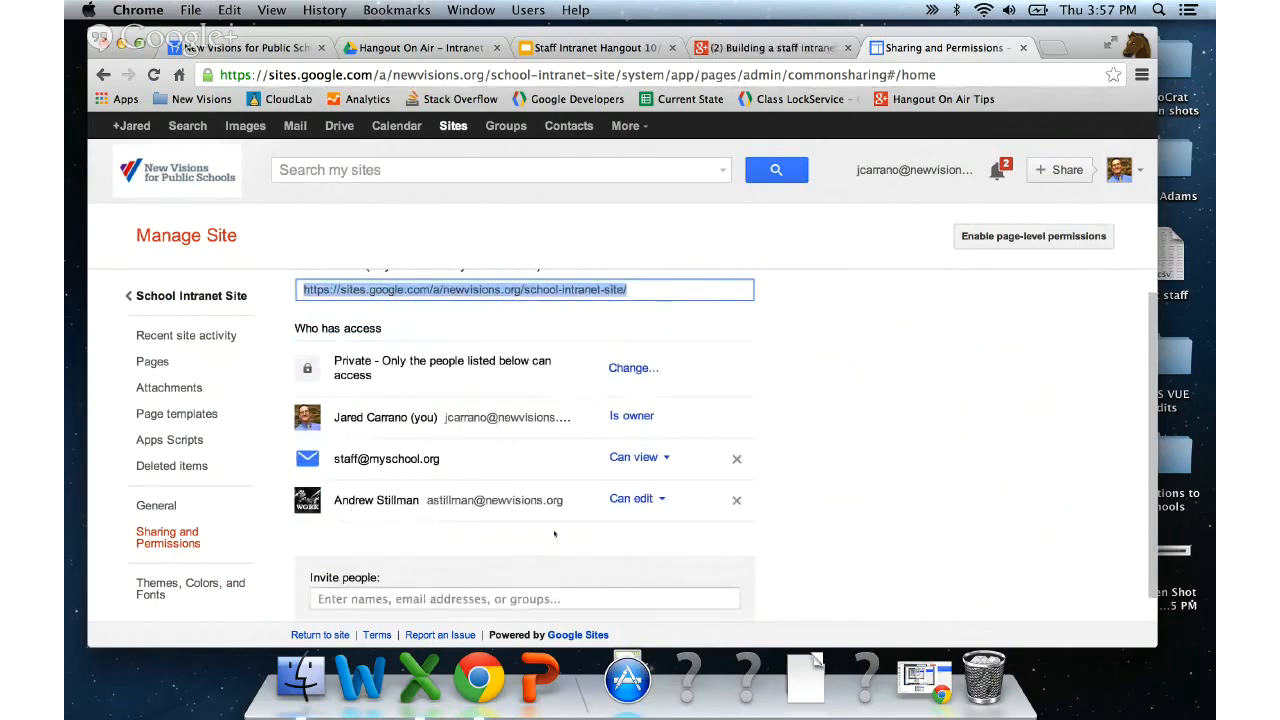
- Turn on page-level permissions for the site
click(1013, 237)
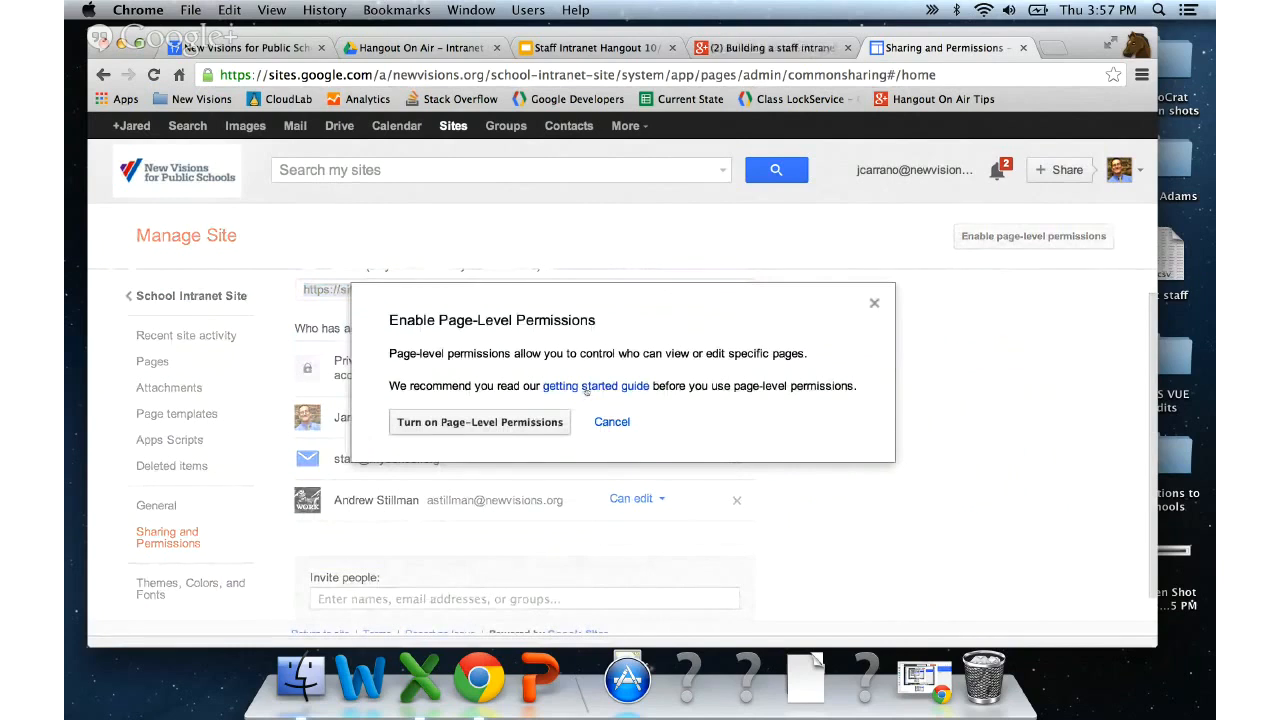
click(538, 421)
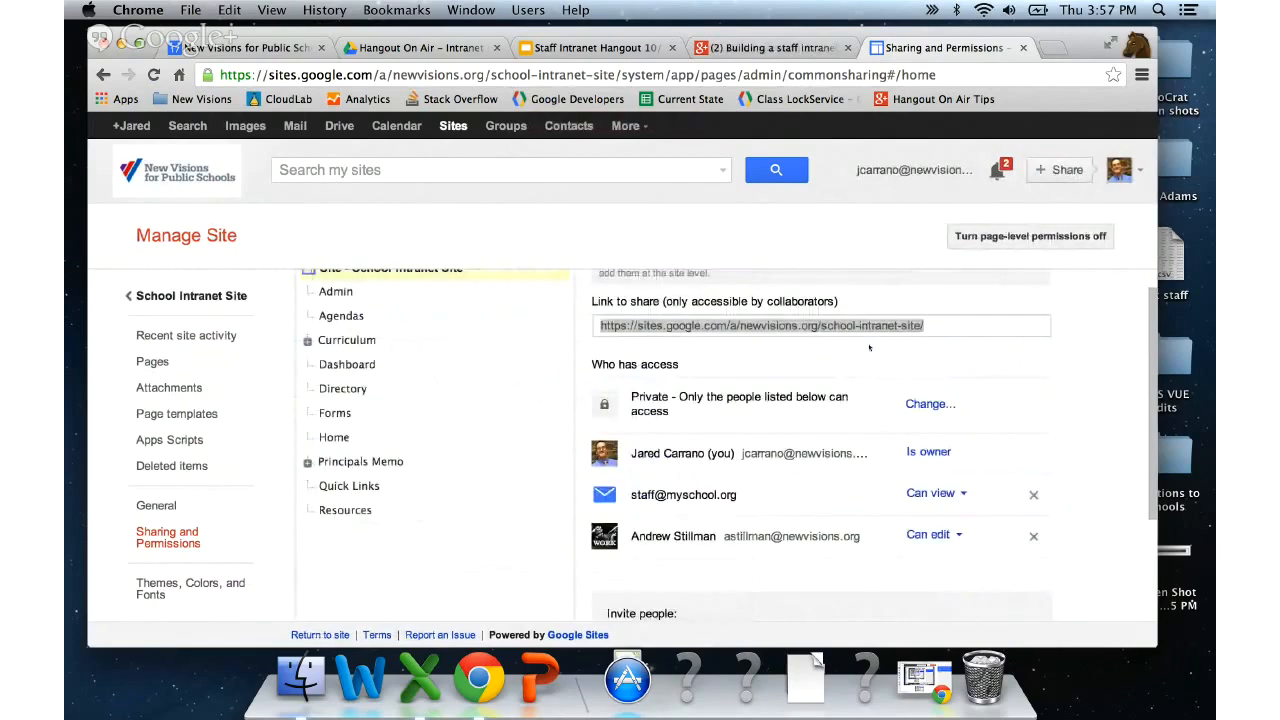
scroll(869, 347, up, 1)
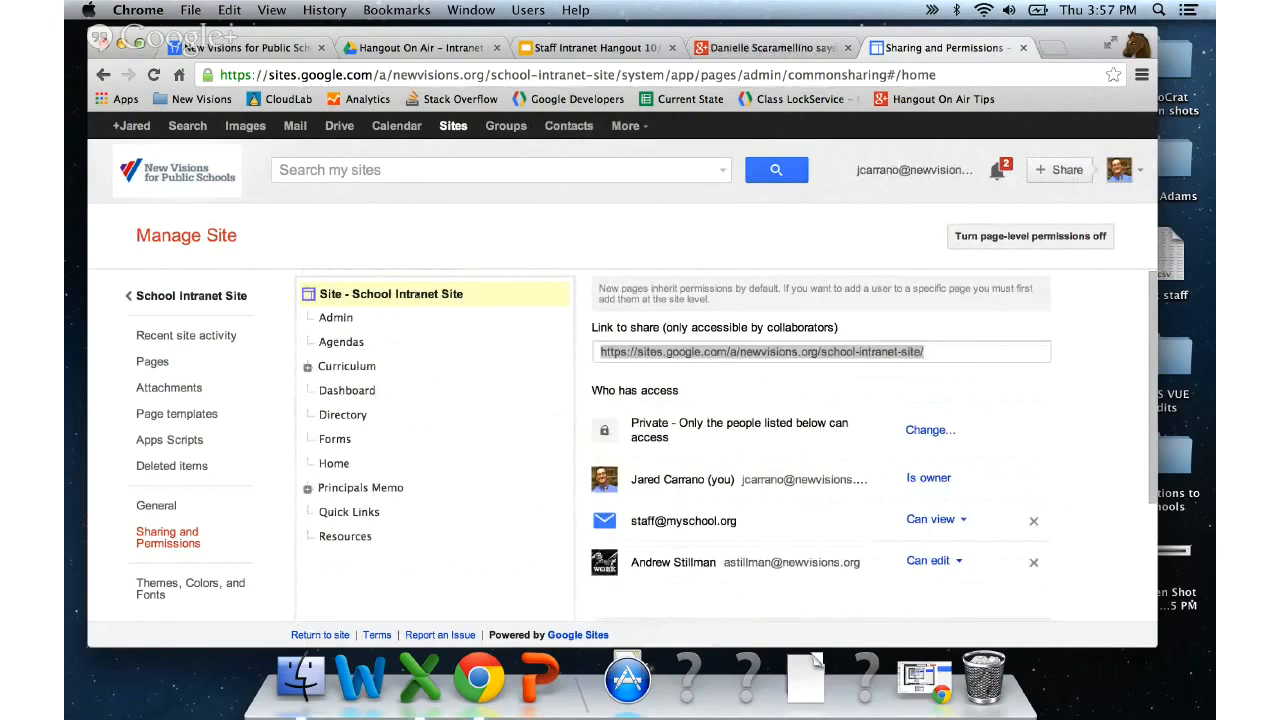
scroll(402, 369, down, 1)
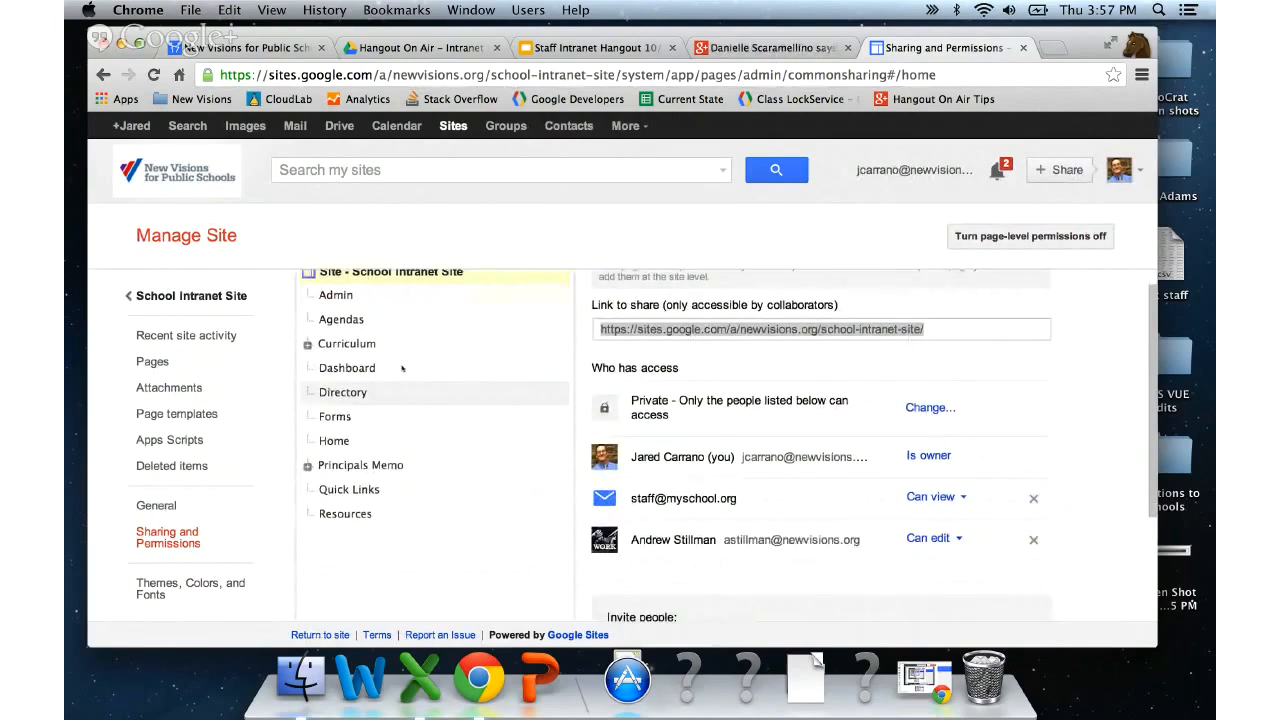
scroll(380, 355, up, 1)
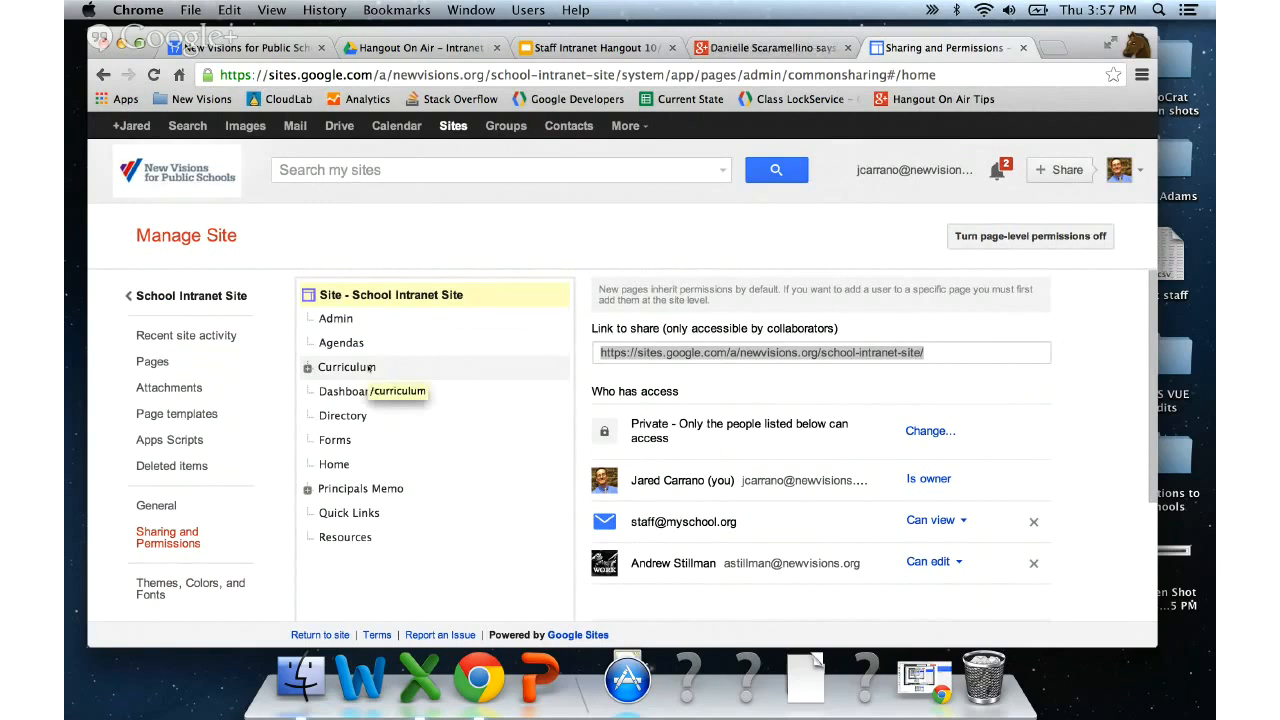
- Select the Admin page in the page tree to view its permissions
click(338, 318)
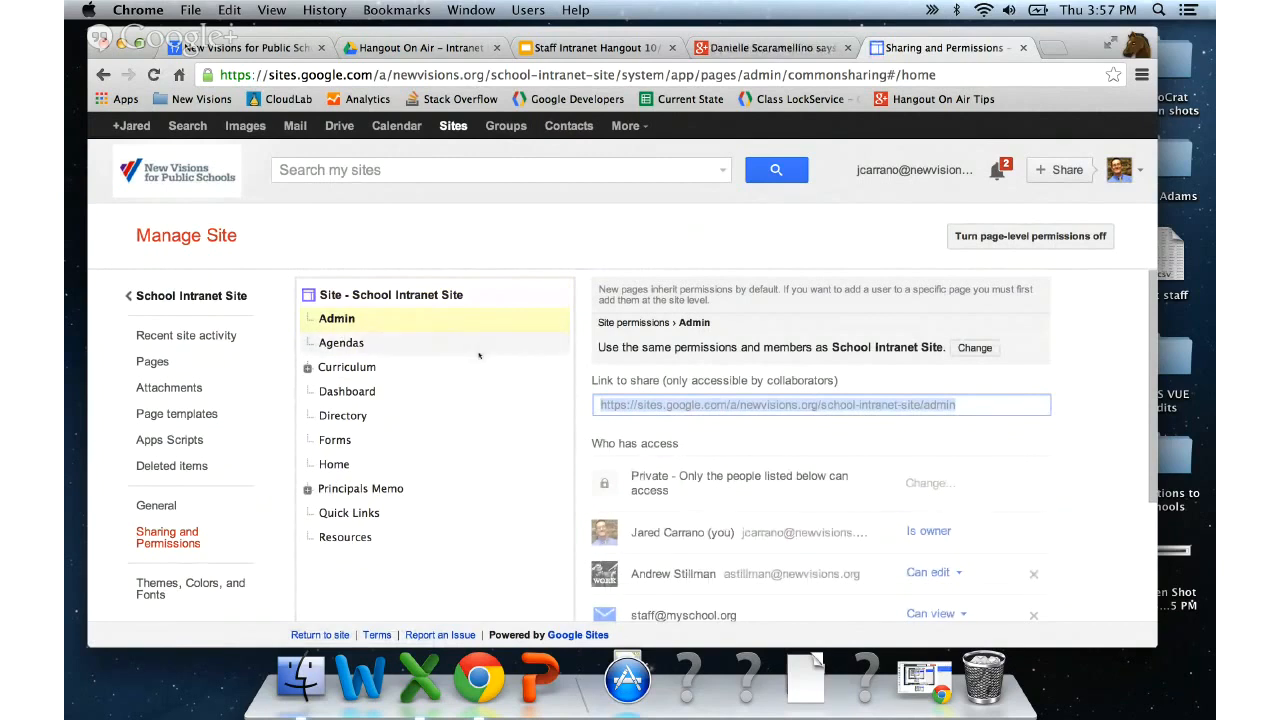
scroll(479, 355, down, 1)
scroll(479, 355, up, 1)
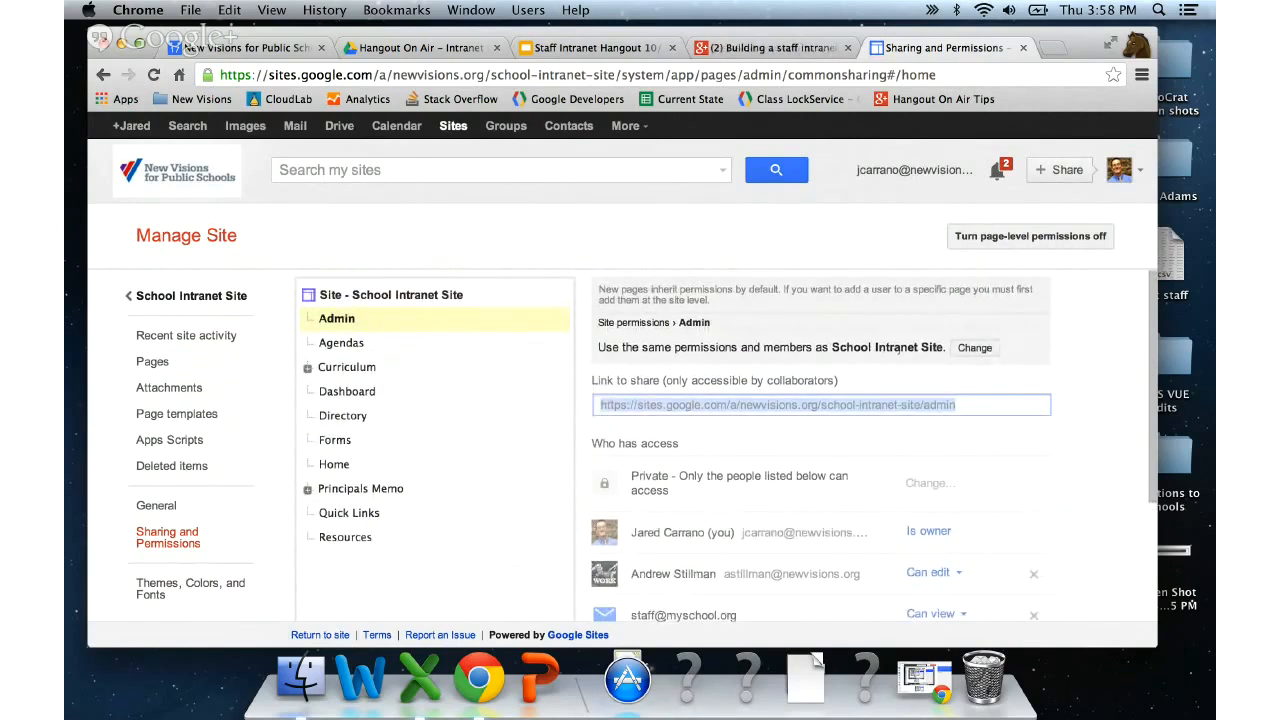
- Set the Admin page to custom permissions with 'Do not add new users to this page'
click(973, 348)
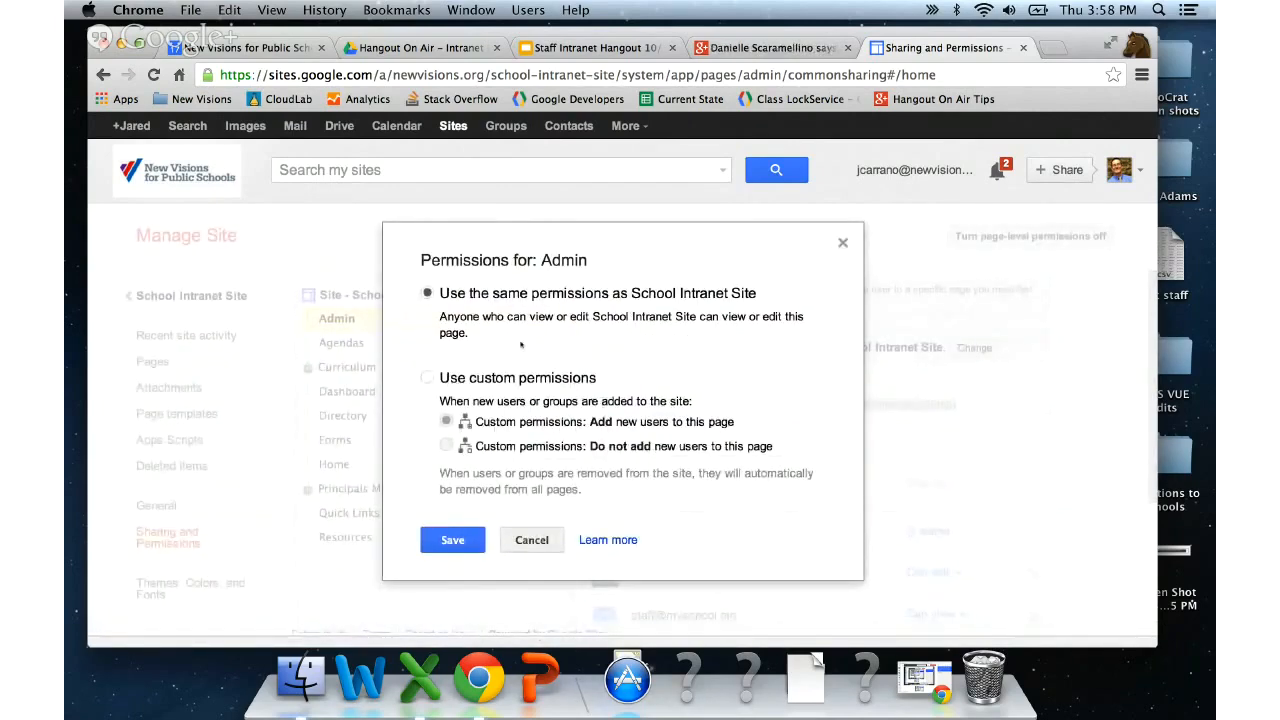
click(427, 377)
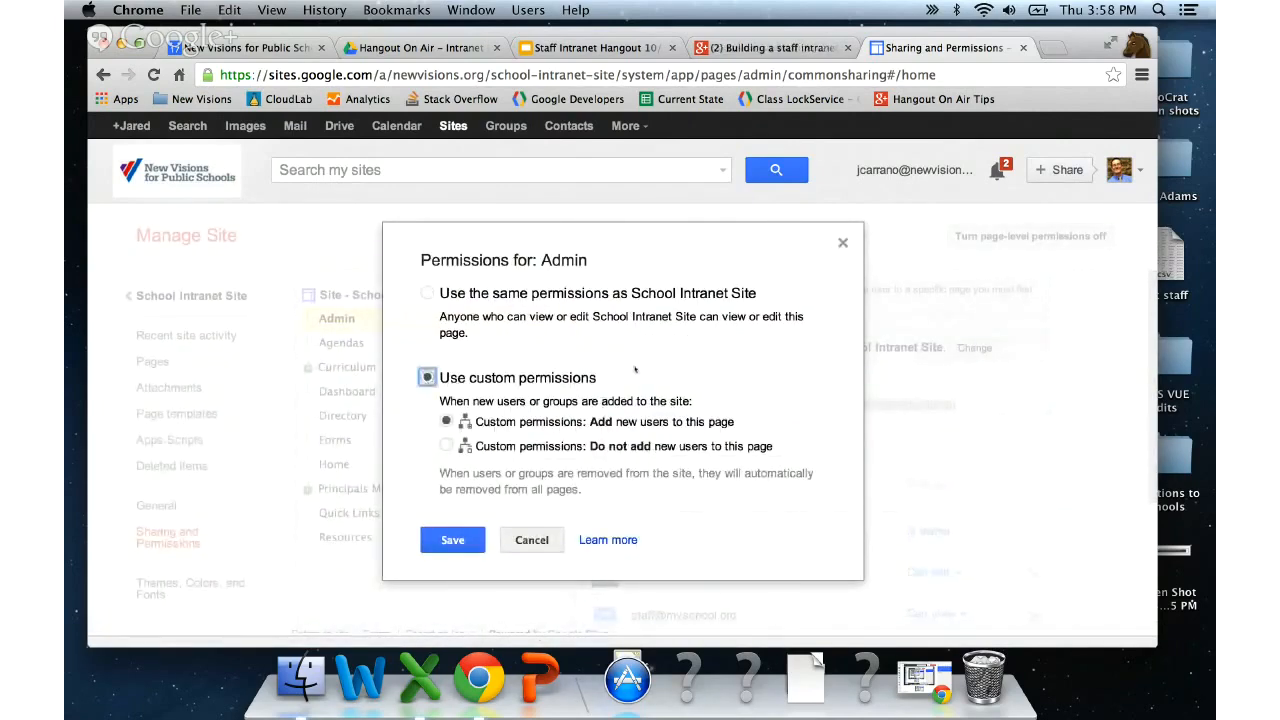
scroll(636, 370, down, 1)
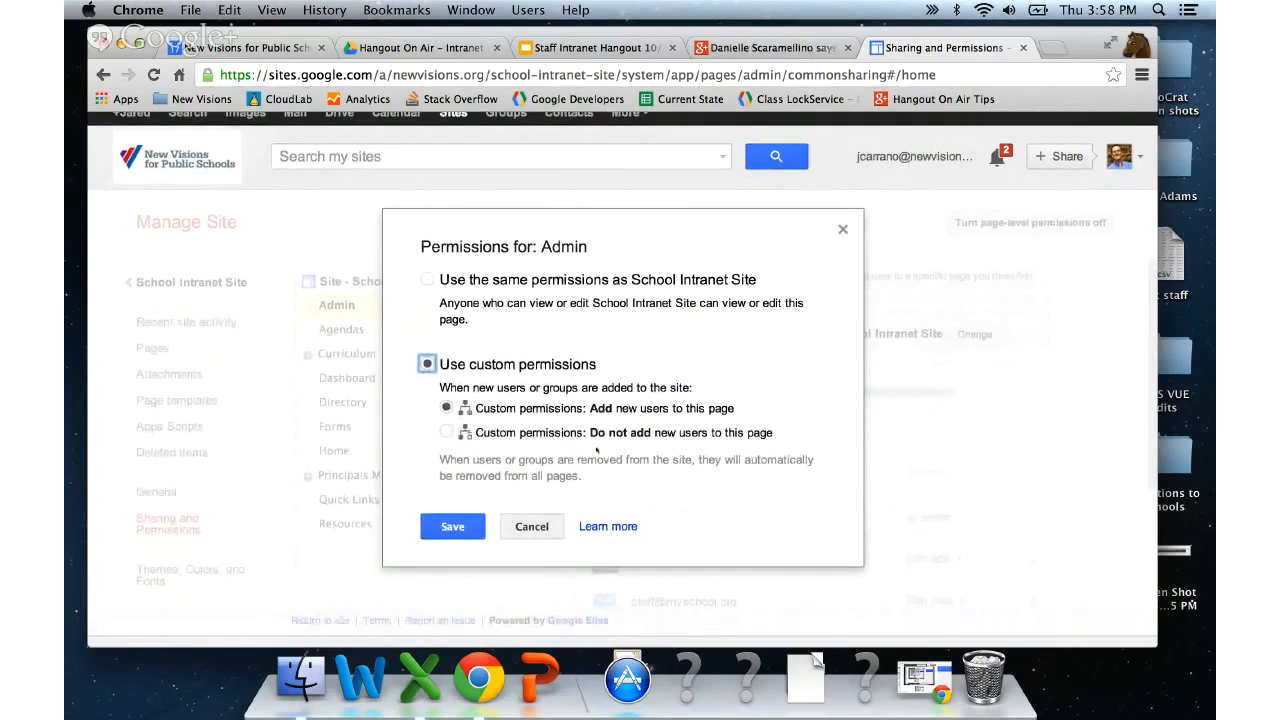
click(501, 430)
click(450, 528)
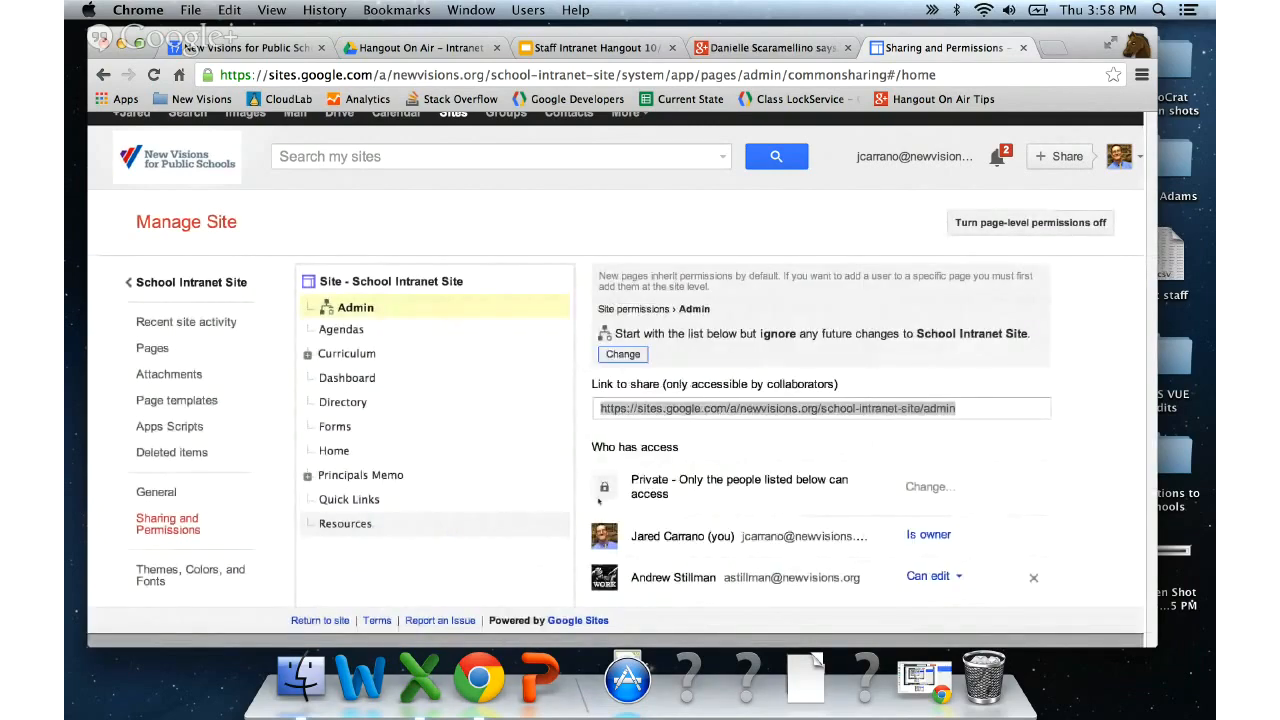
scroll(598, 502, down, 3)
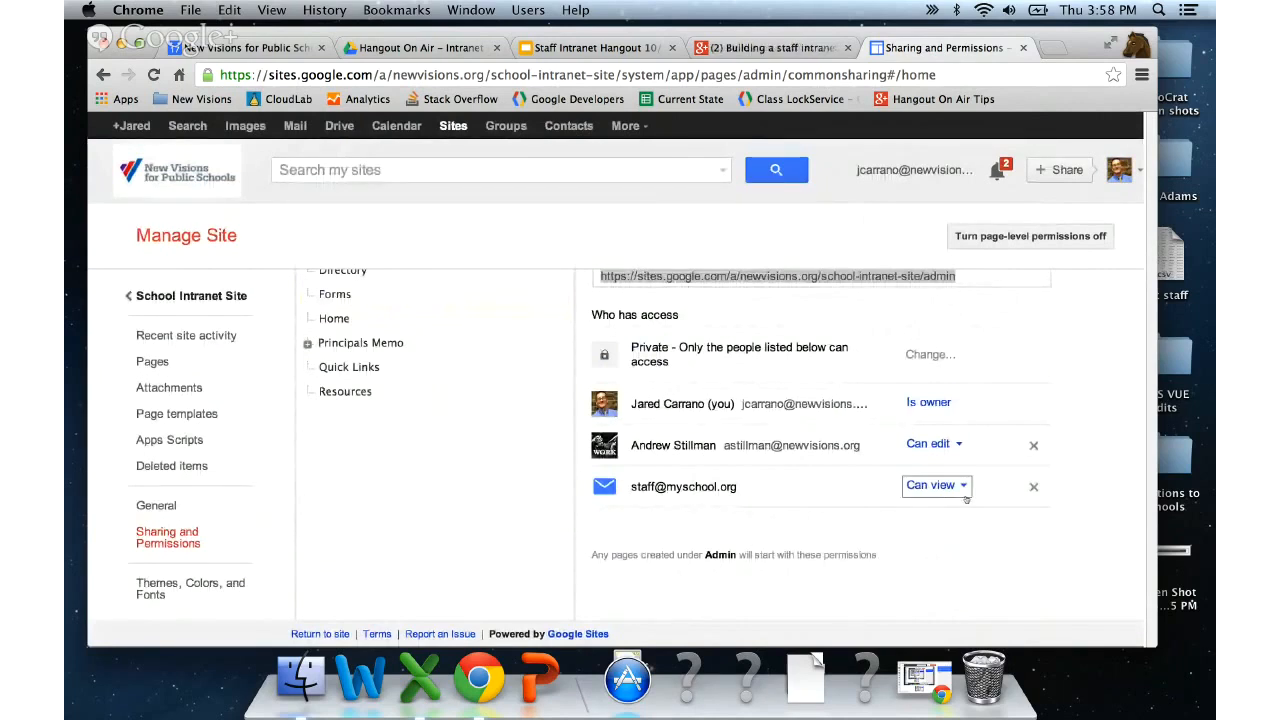
- Remove the staff group from the Admin page and save the changes
click(1034, 488)
scroll(1035, 491, down, 2)
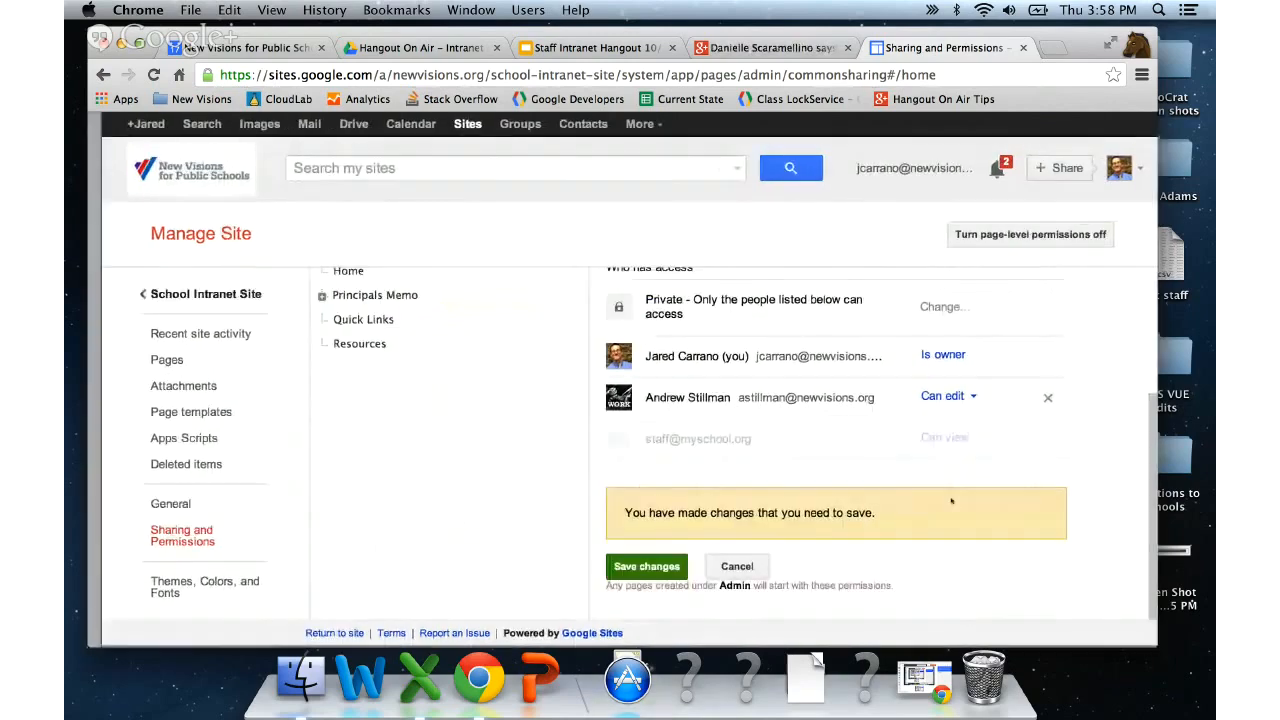
click(669, 567)
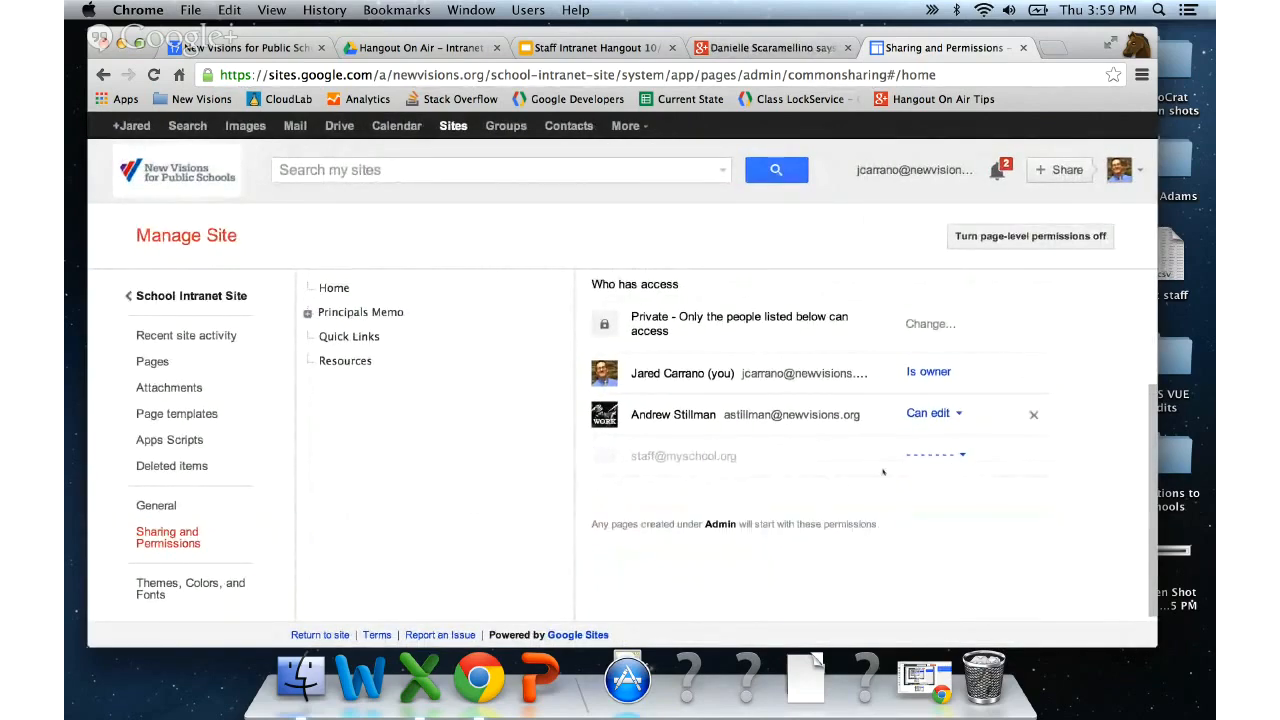
scroll(882, 471, up, 1)
scroll(879, 478, up, 2)
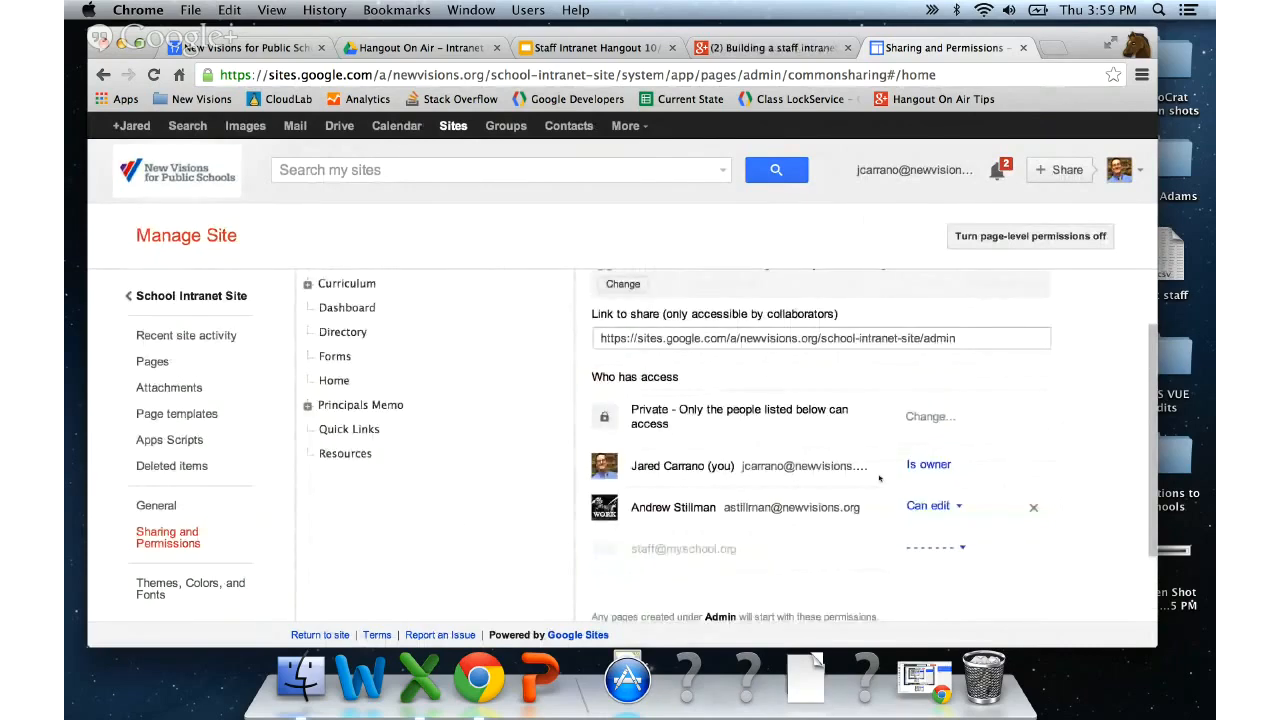
- Expand Curriculum in the page tree to reveal its subject pages
scroll(879, 478, down, 1)
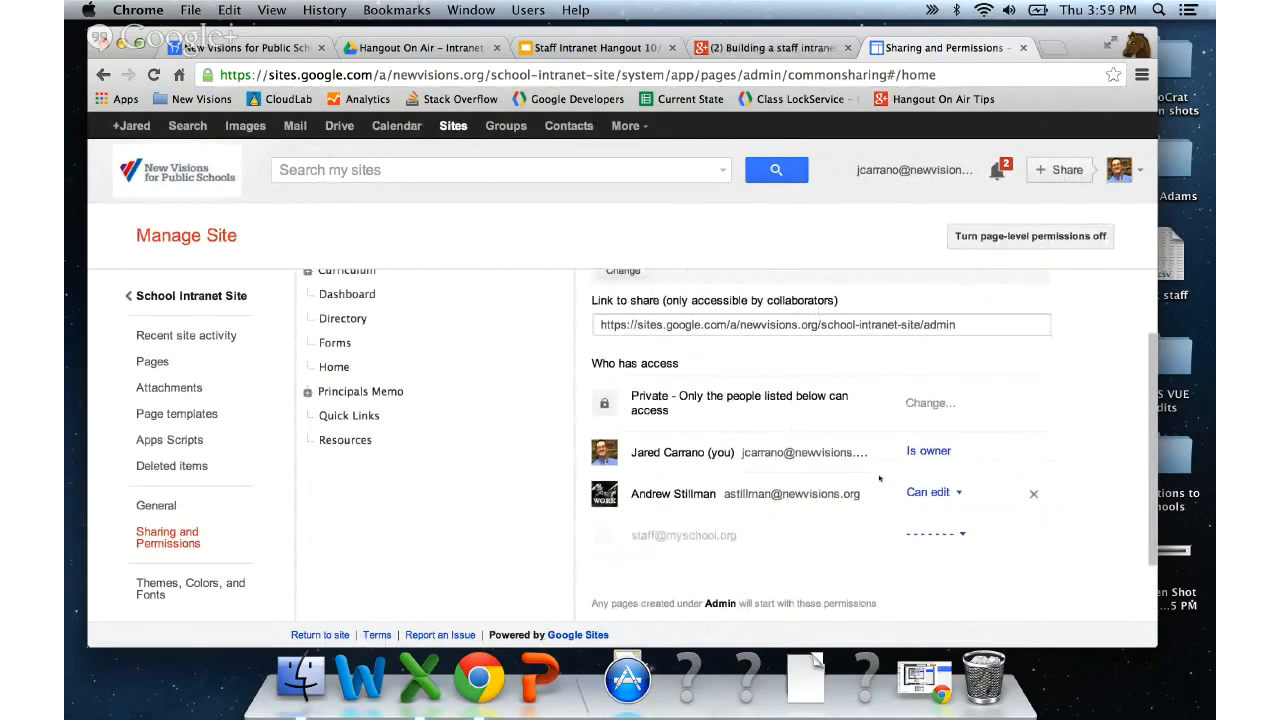
scroll(879, 478, up, 3)
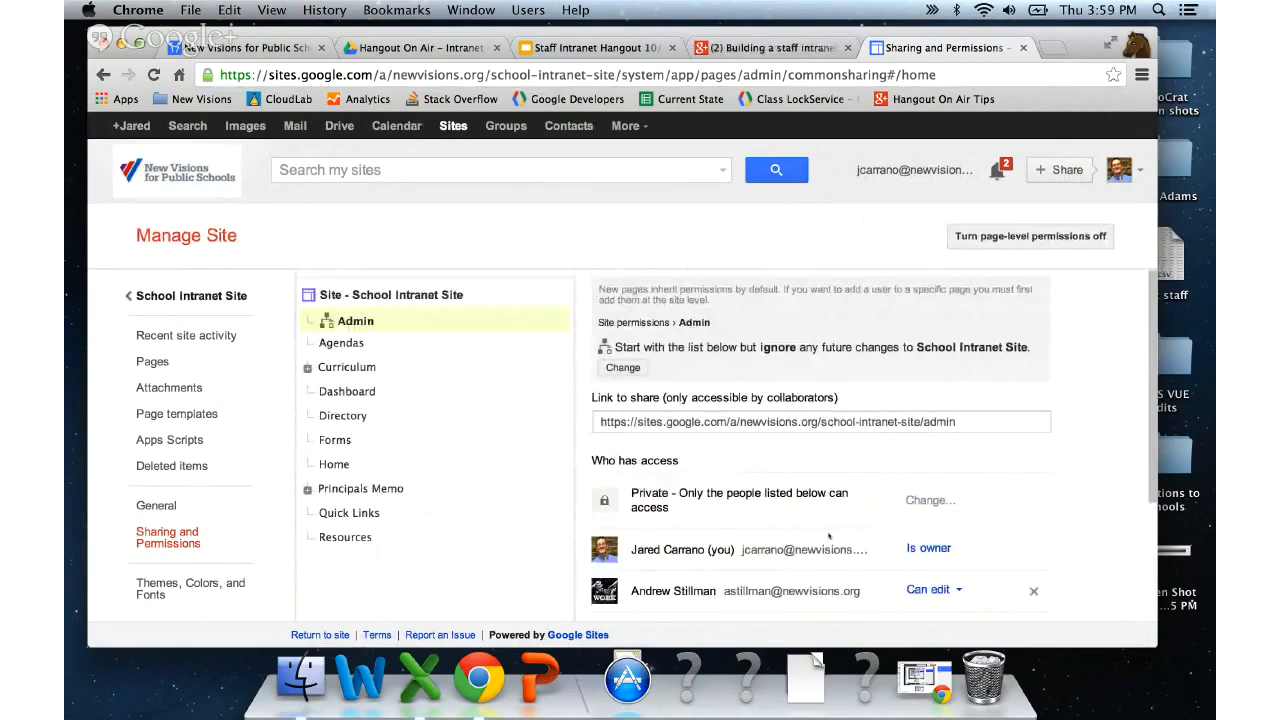
scroll(828, 537, down, 2)
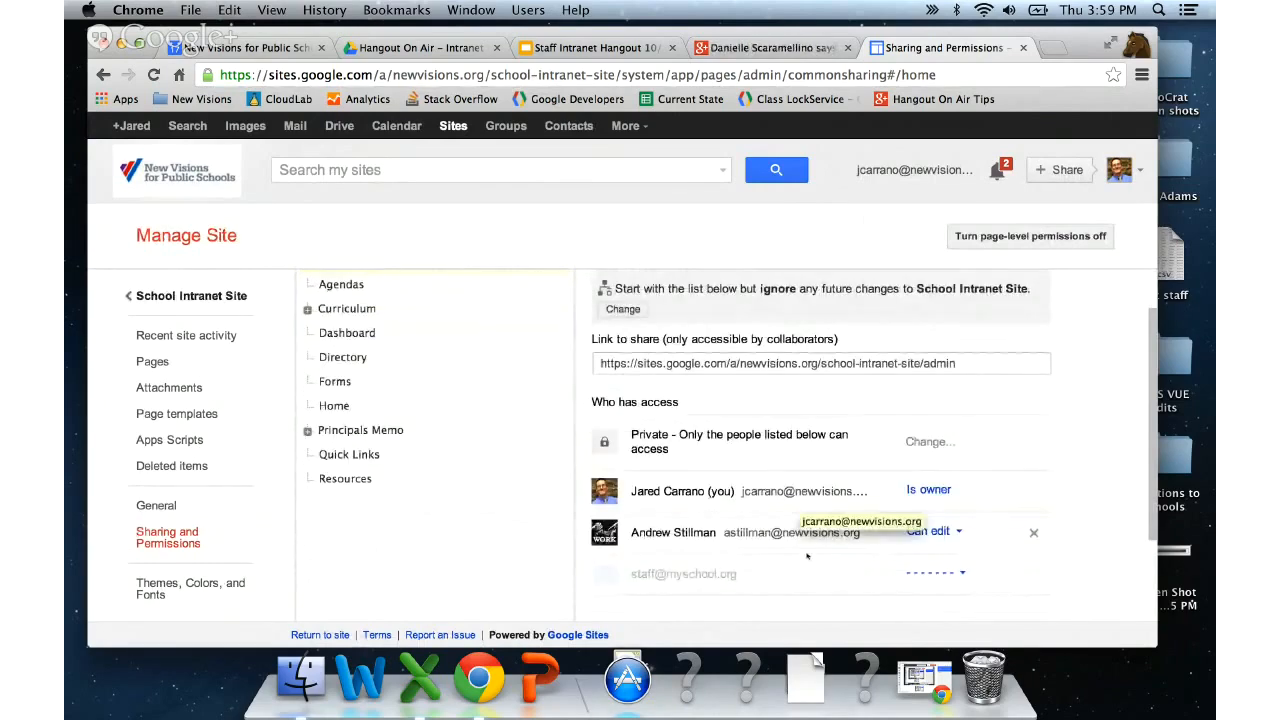
scroll(730, 537, up, 2)
scroll(731, 542, up, 1)
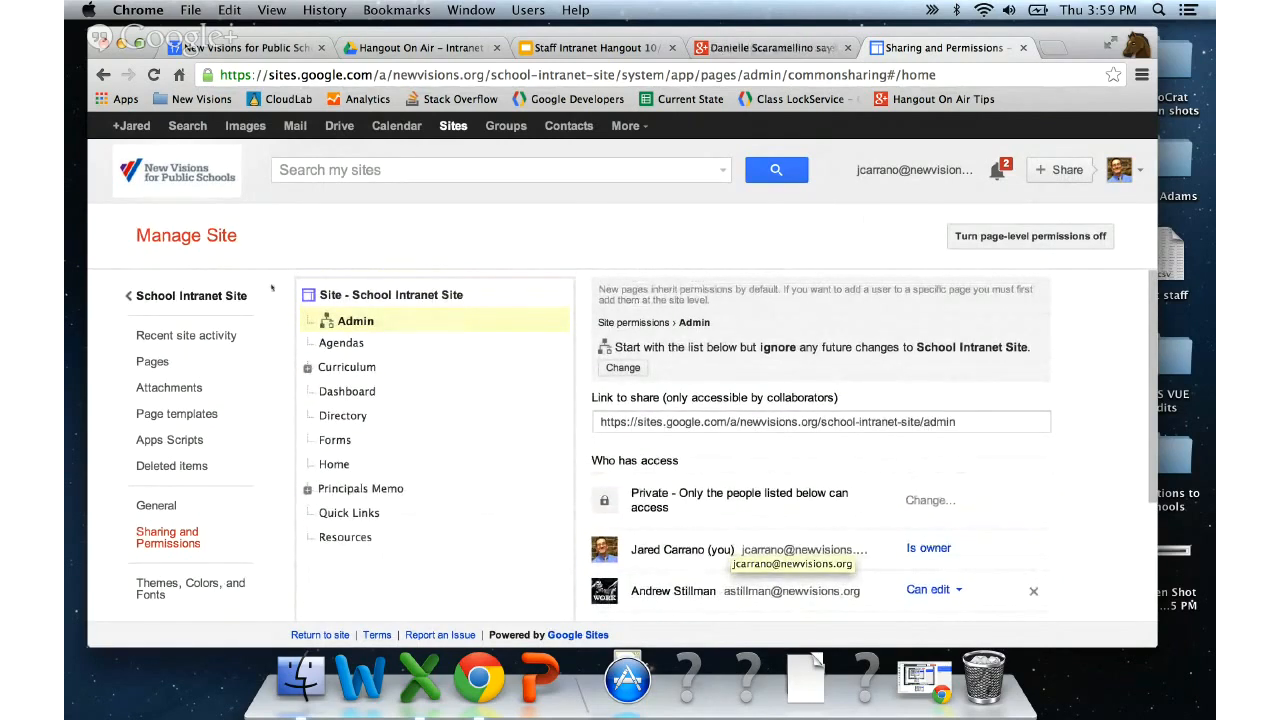
click(307, 367)
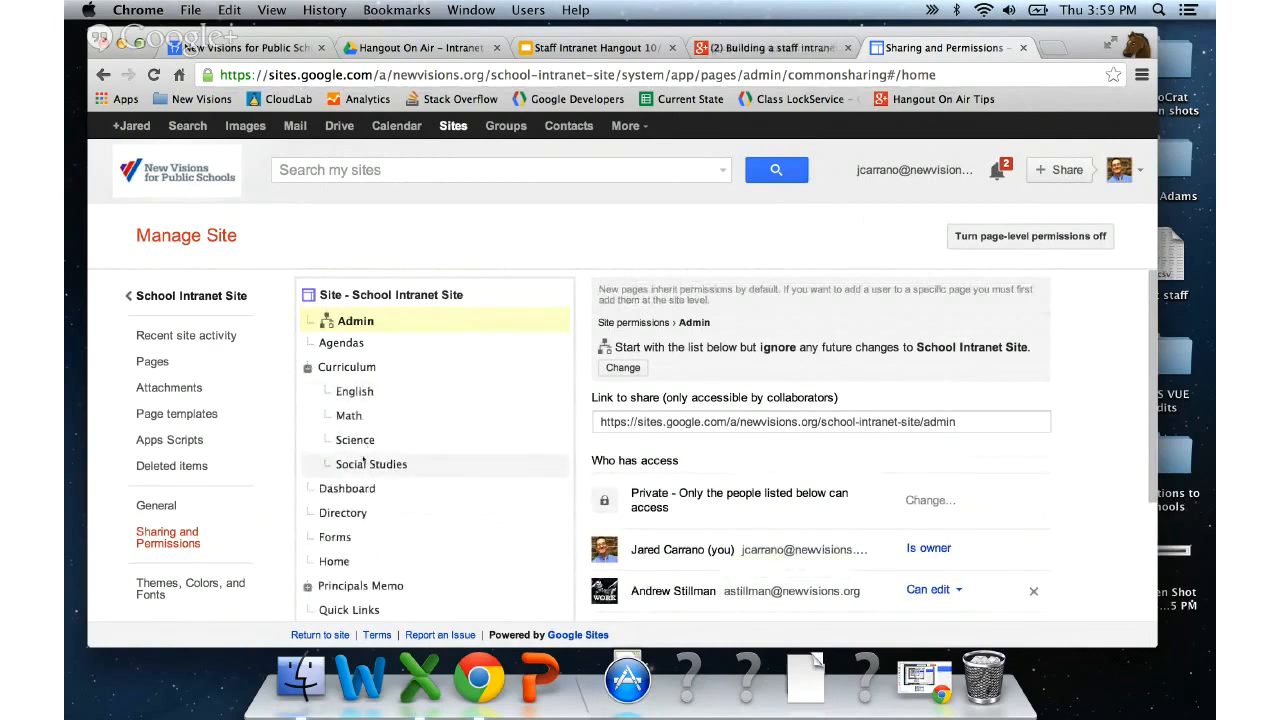
- Select 'Site - School Intranet Site' in the page tree and scroll to Invite people
click(354, 392)
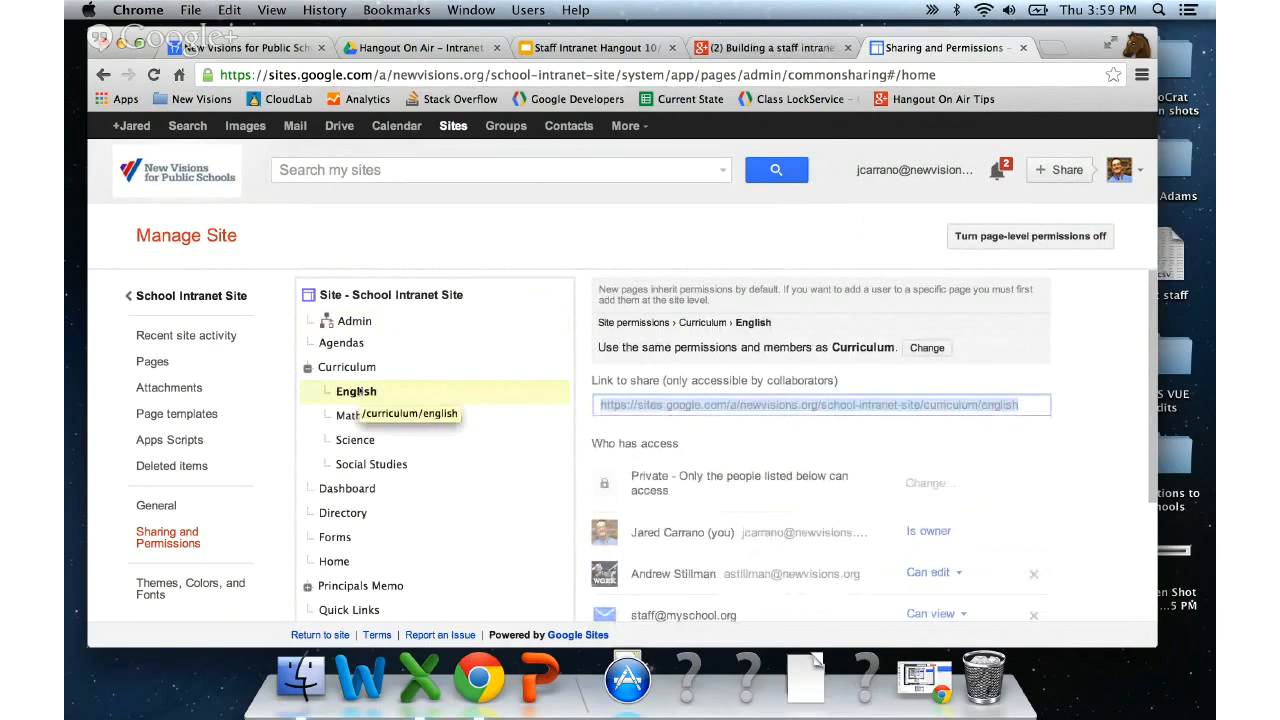
click(400, 295)
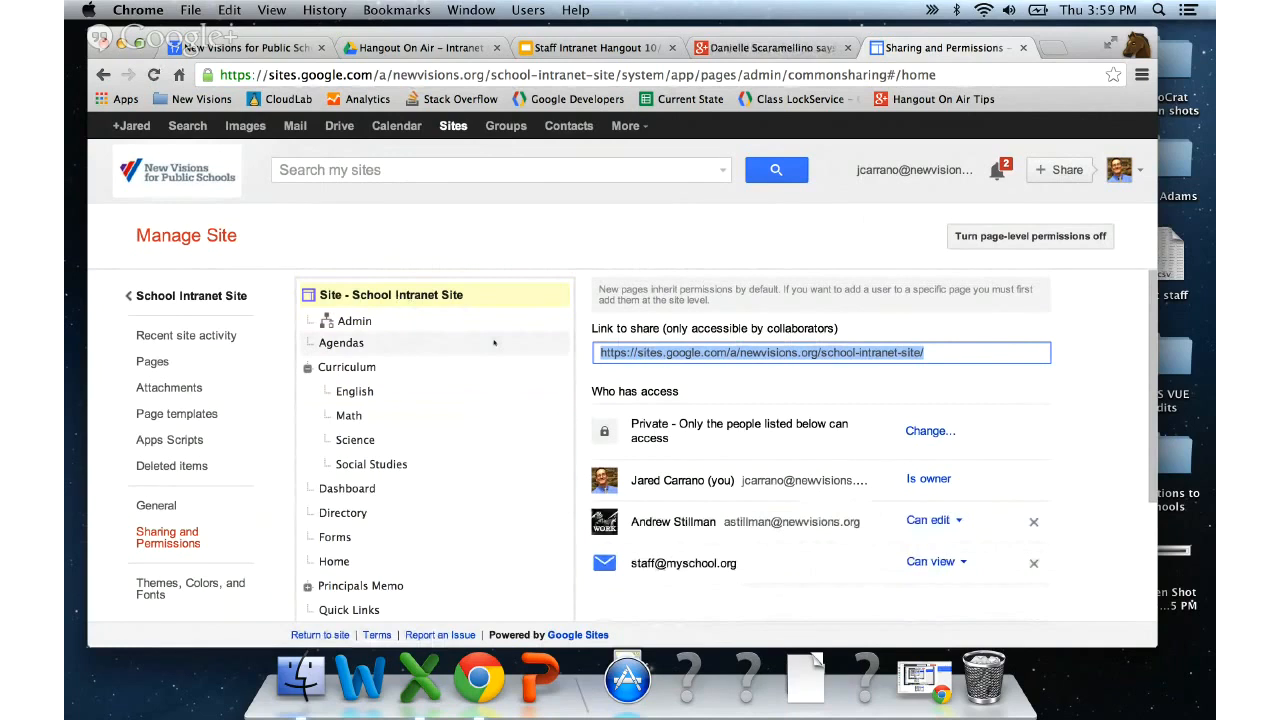
scroll(752, 548, down, 2)
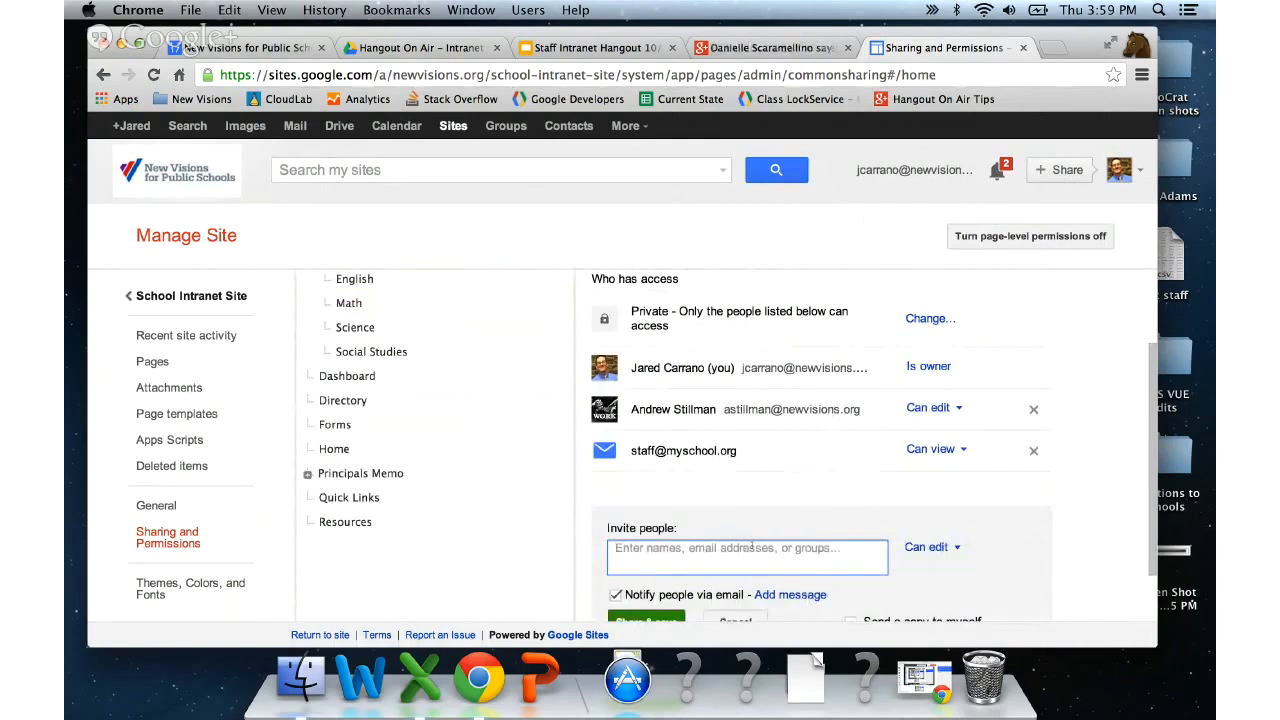
- Invite another colleague as editor with Notify people via email unchecked
text(dscan)
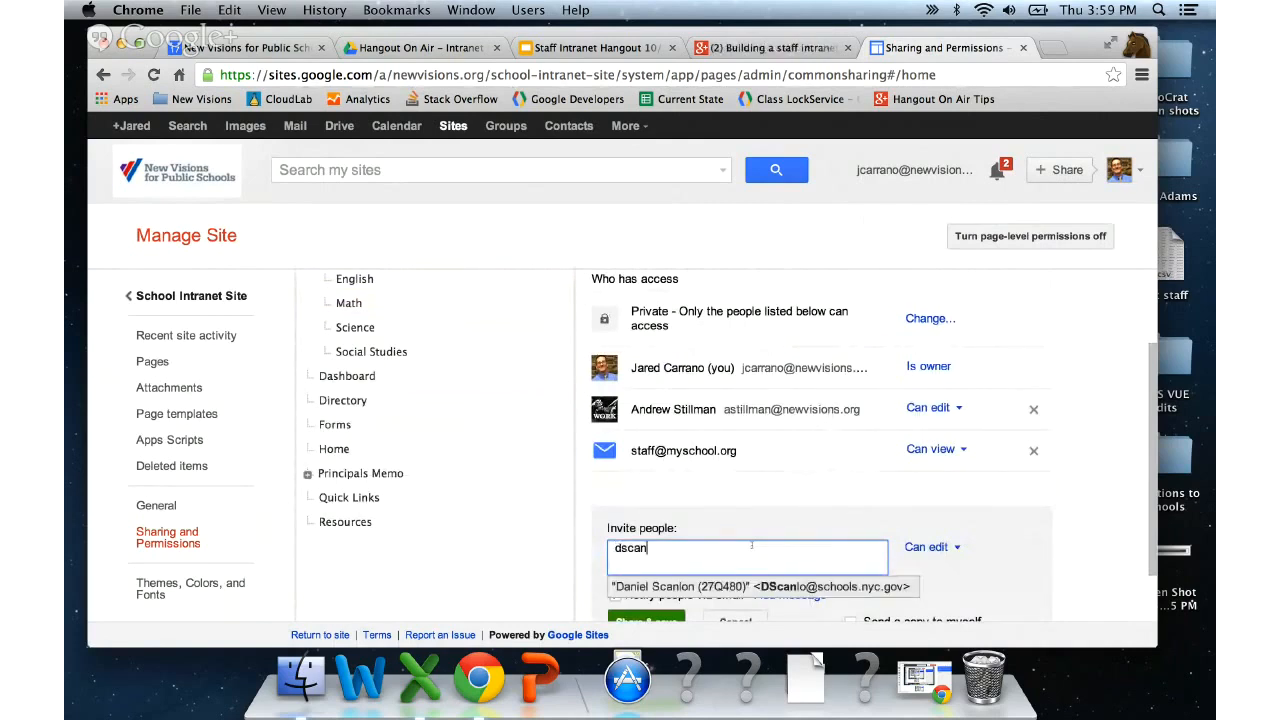
key(BackSpace)
key(BackSpace)
key(BackSpace)
key(BackSpace)
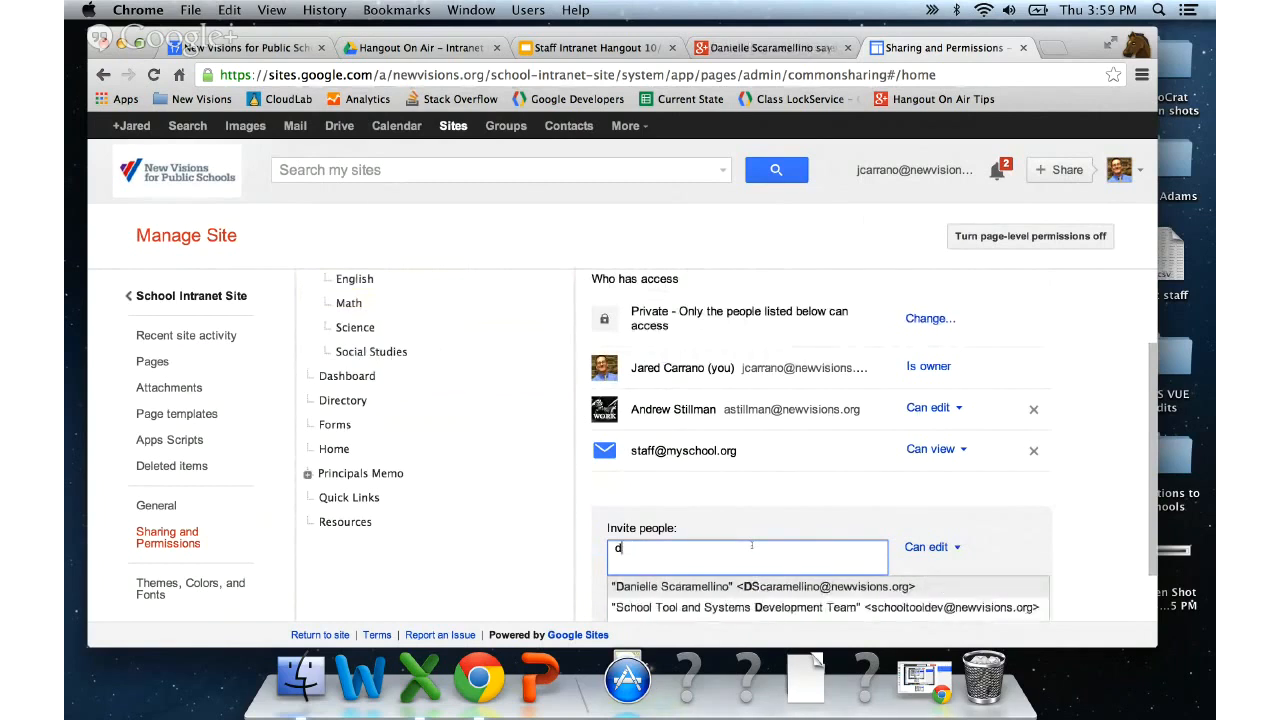
text(an)
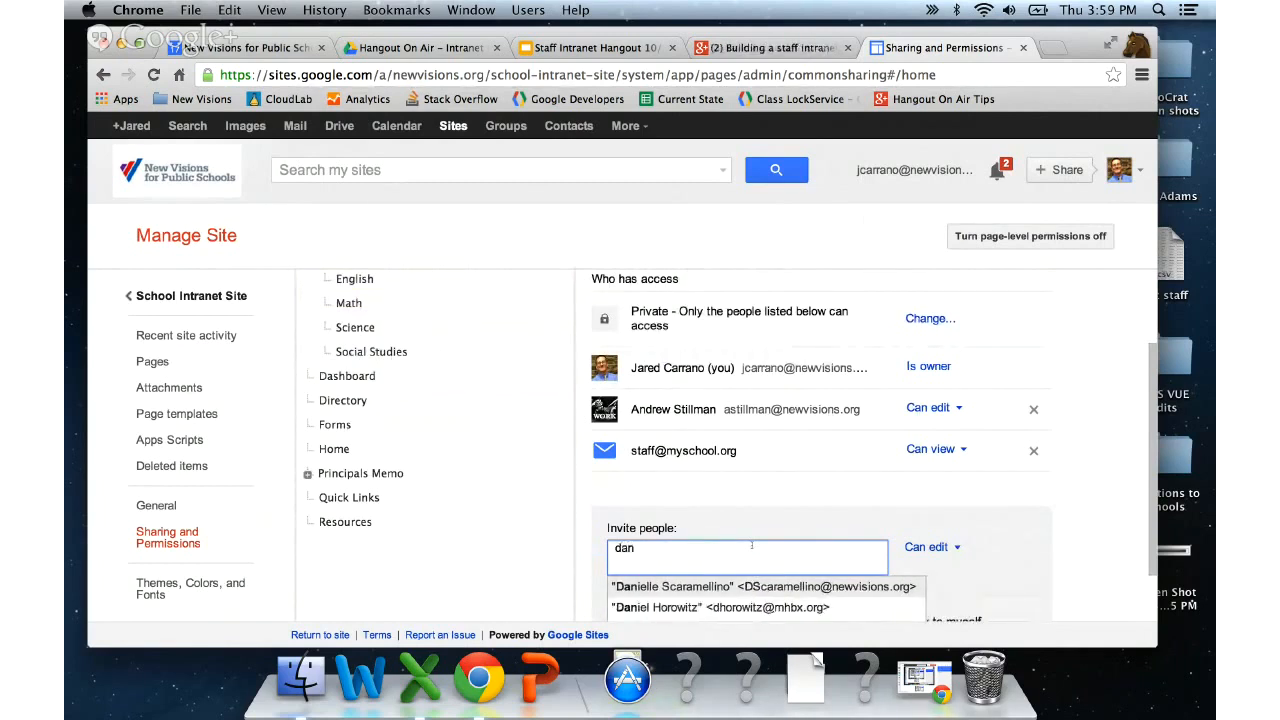
key(Return)
scroll(918, 550, down, 1)
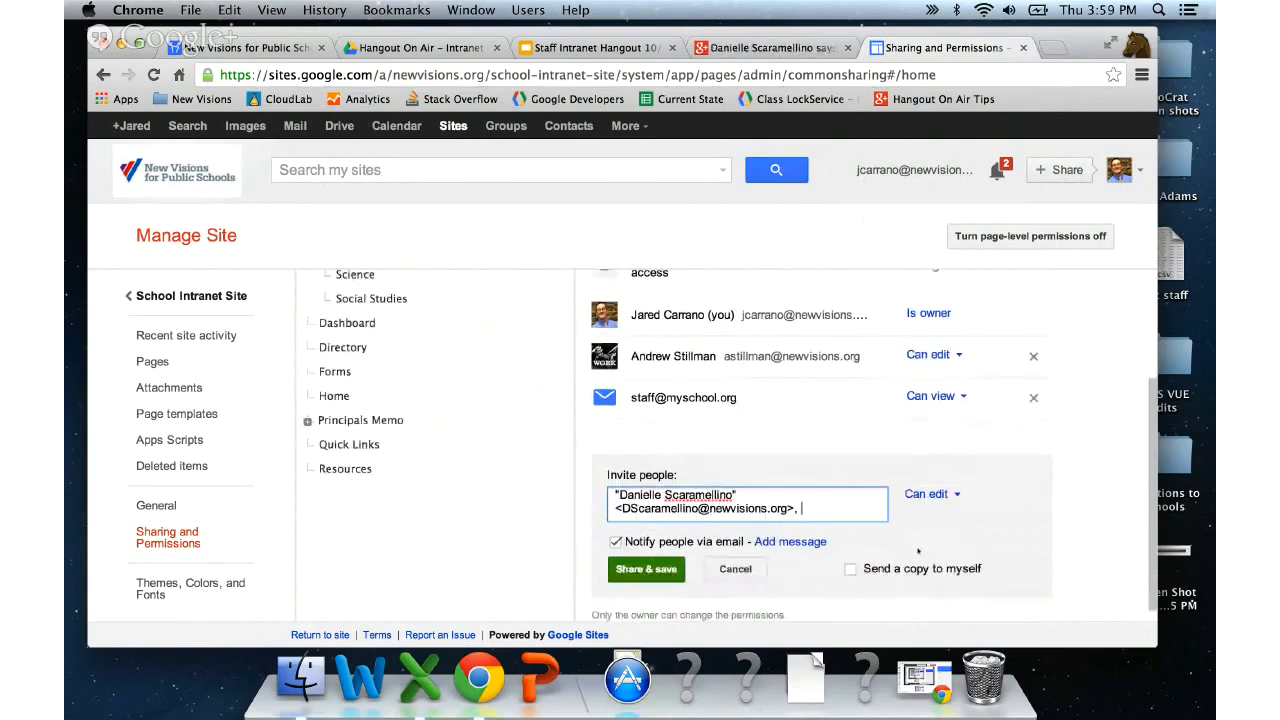
click(615, 541)
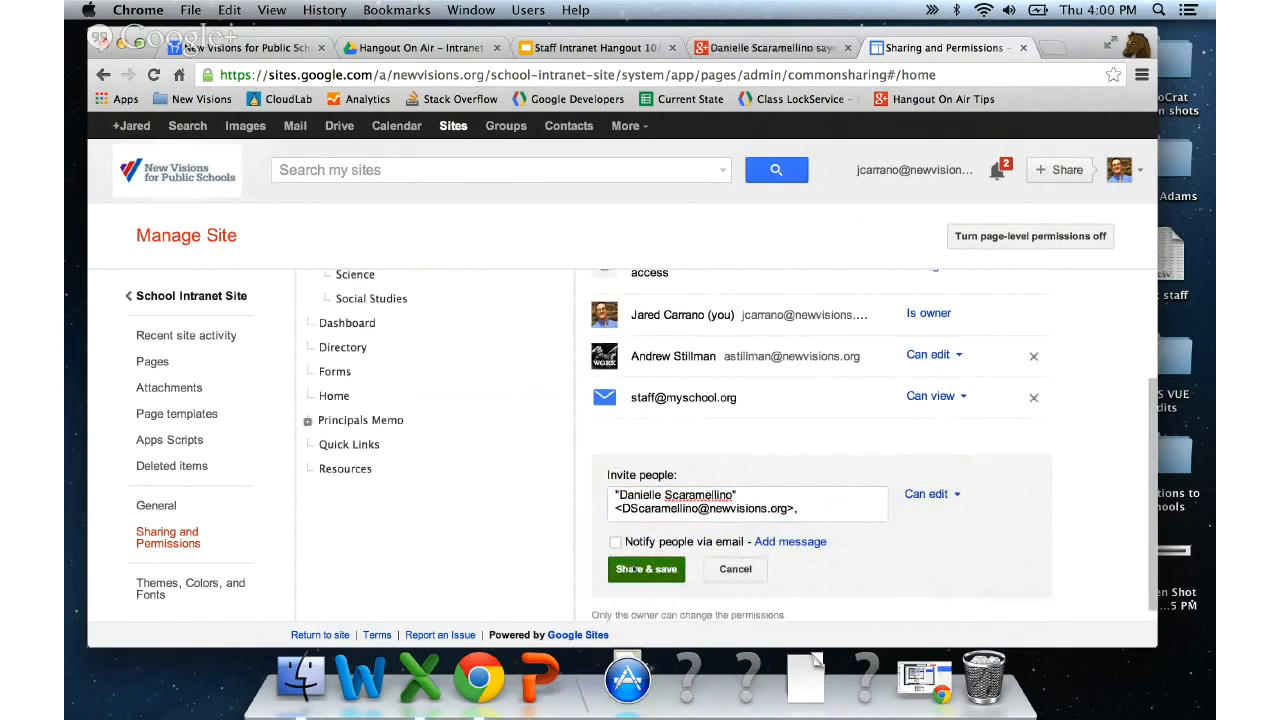
click(633, 568)
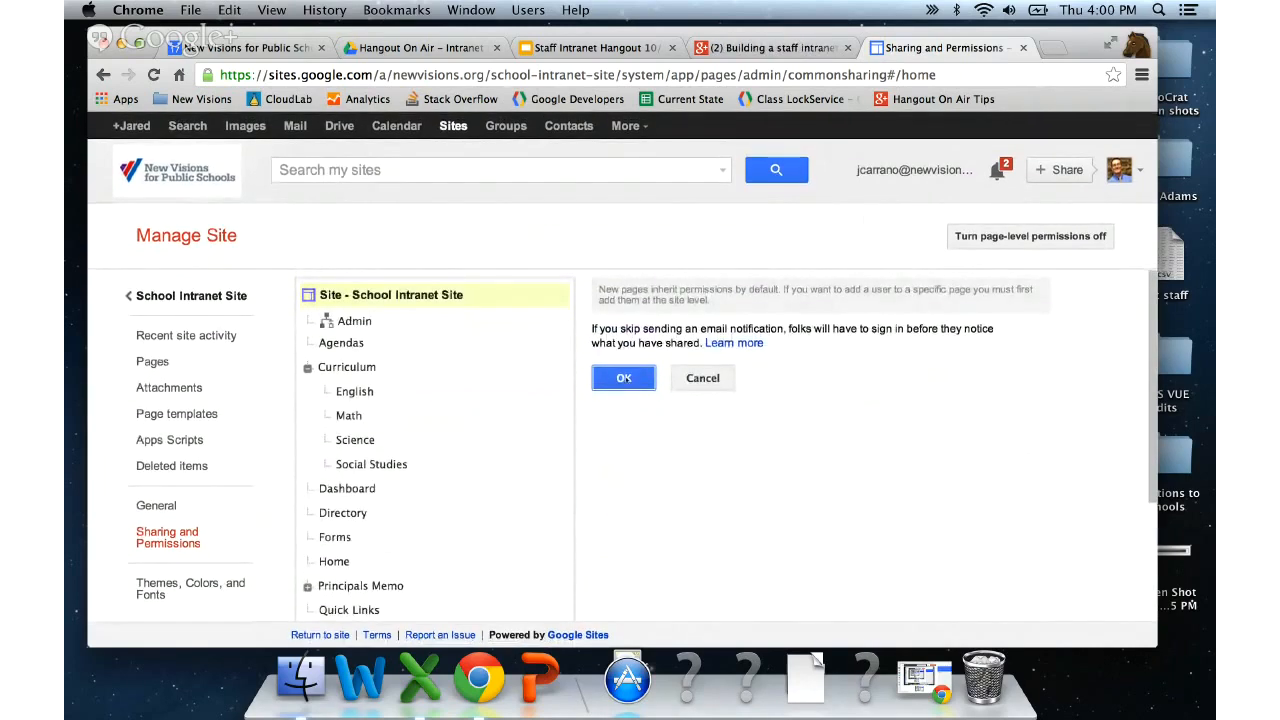
click(624, 378)
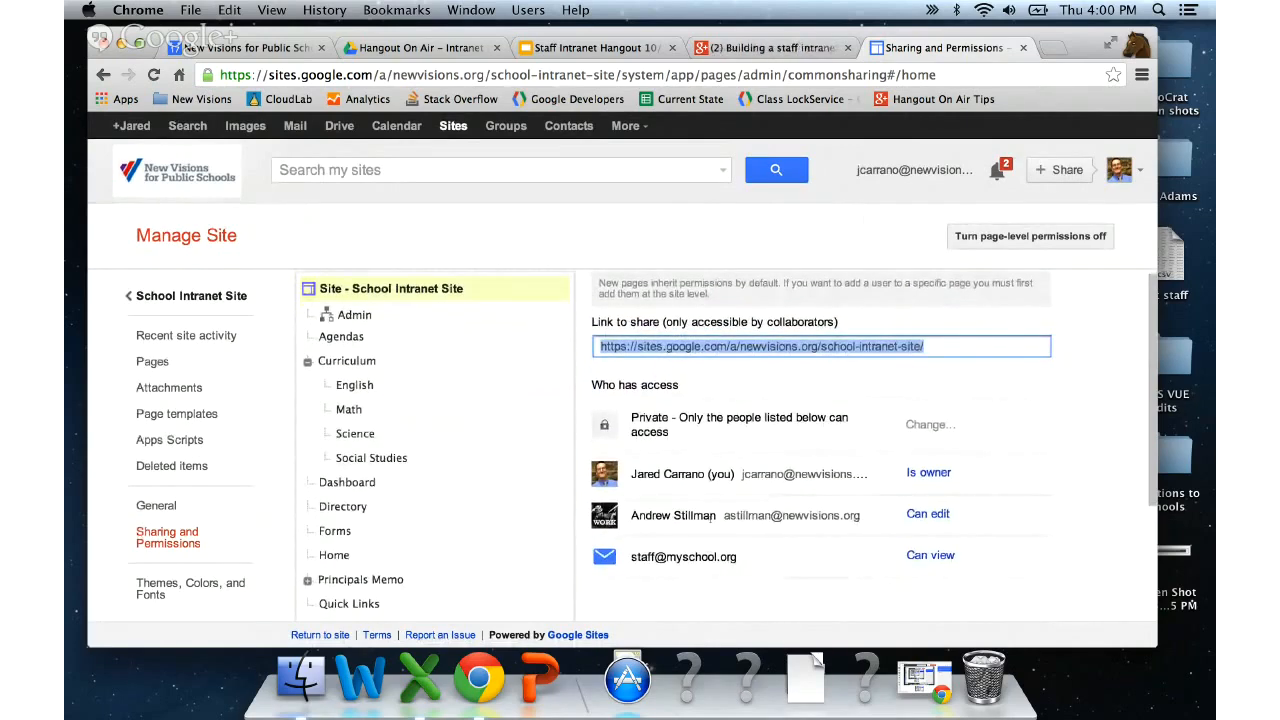
- Select the Math page in the page tree to show its permissions
scroll(711, 522, down, 4)
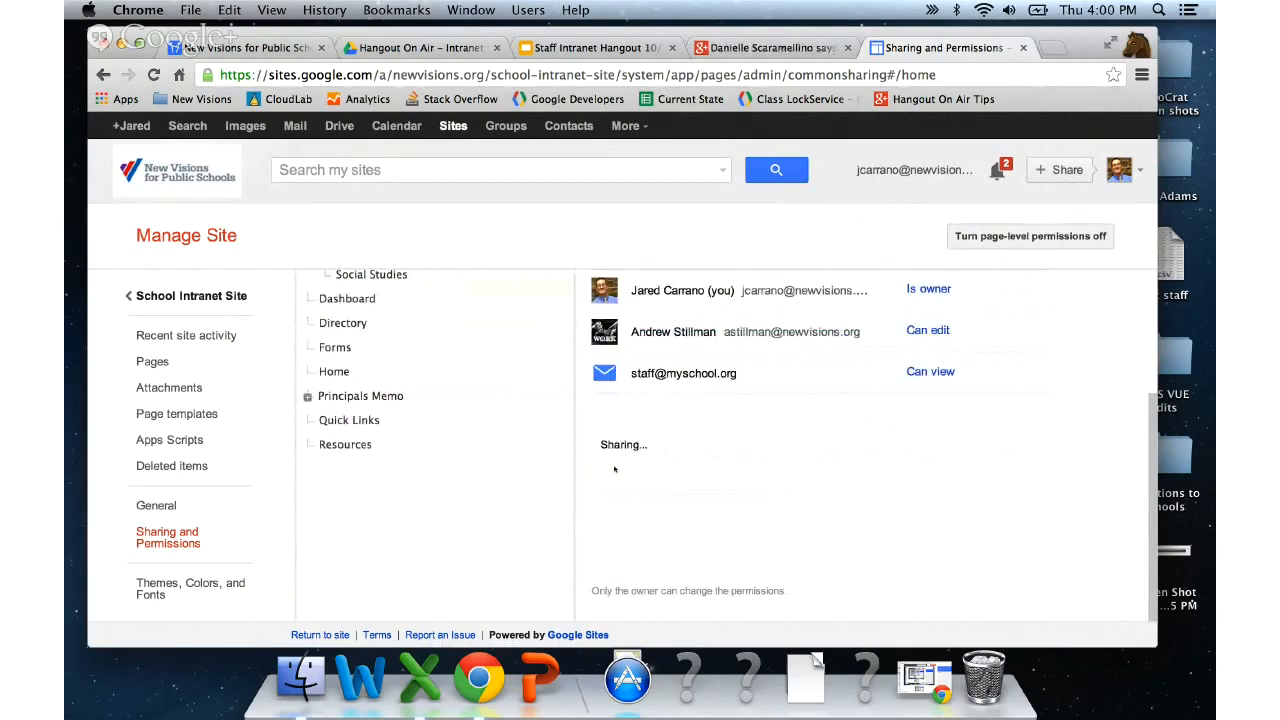
scroll(718, 408, down, 1)
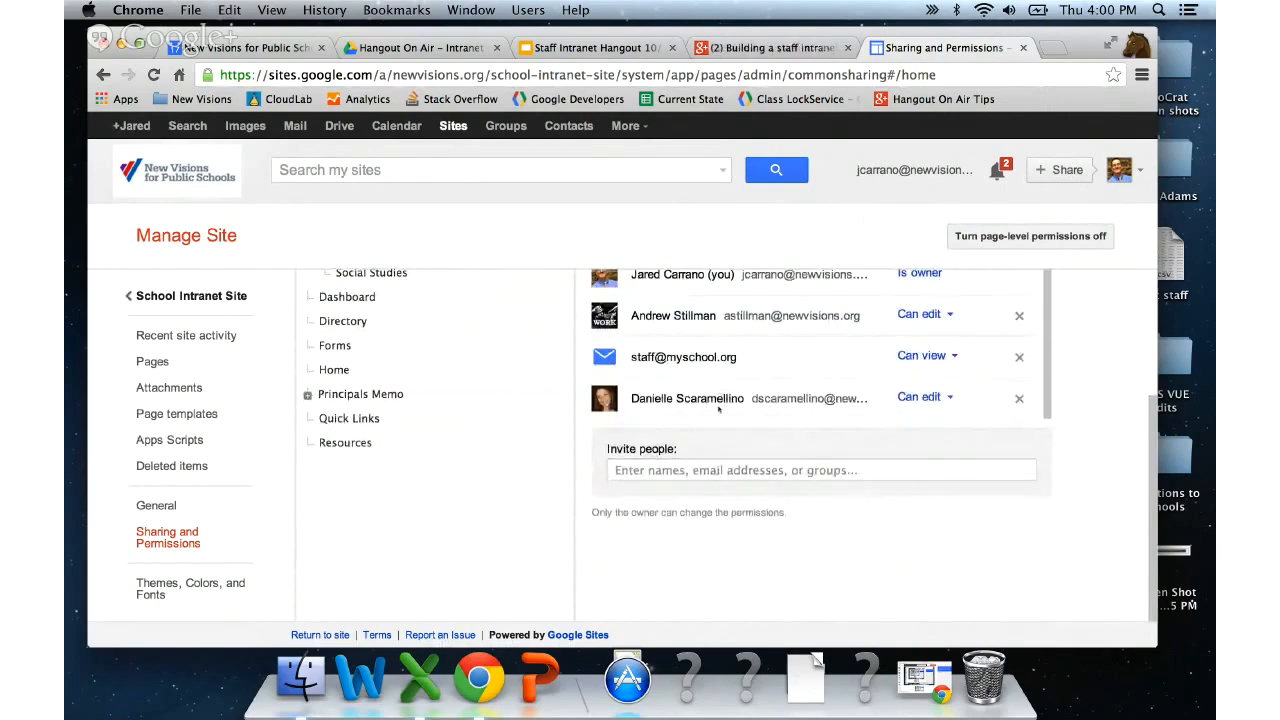
scroll(548, 486, up, 5)
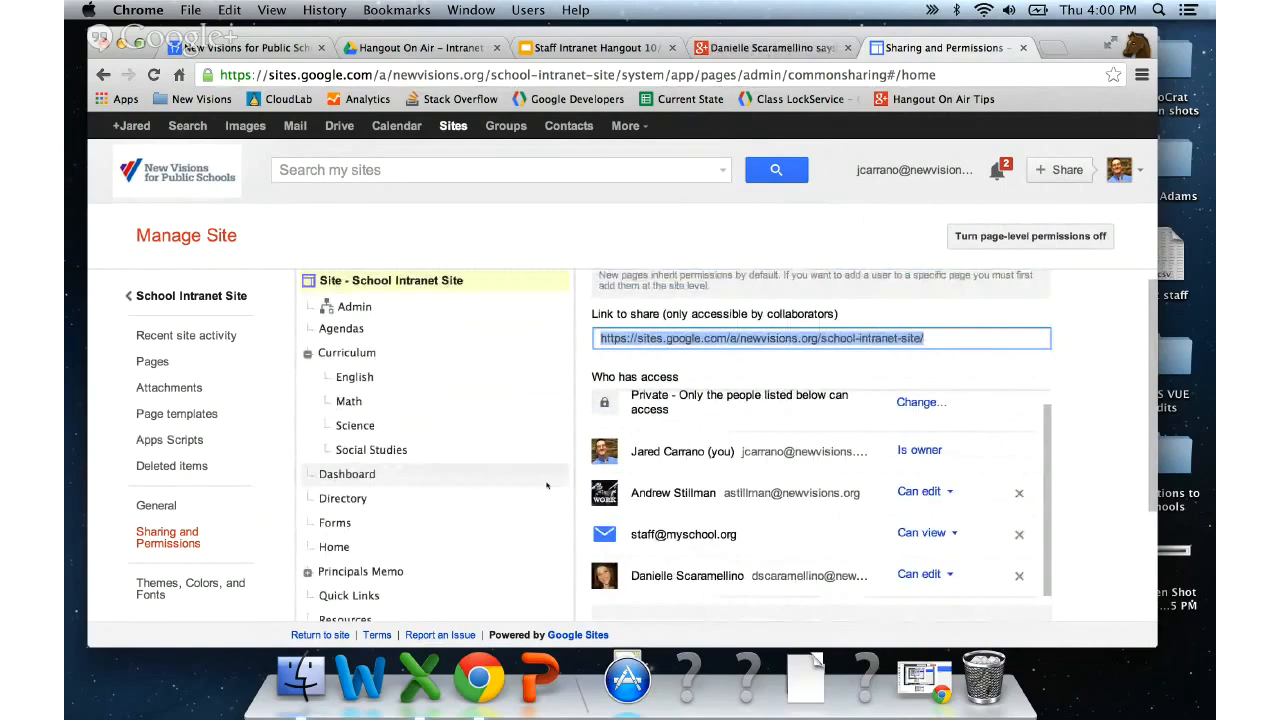
click(346, 401)
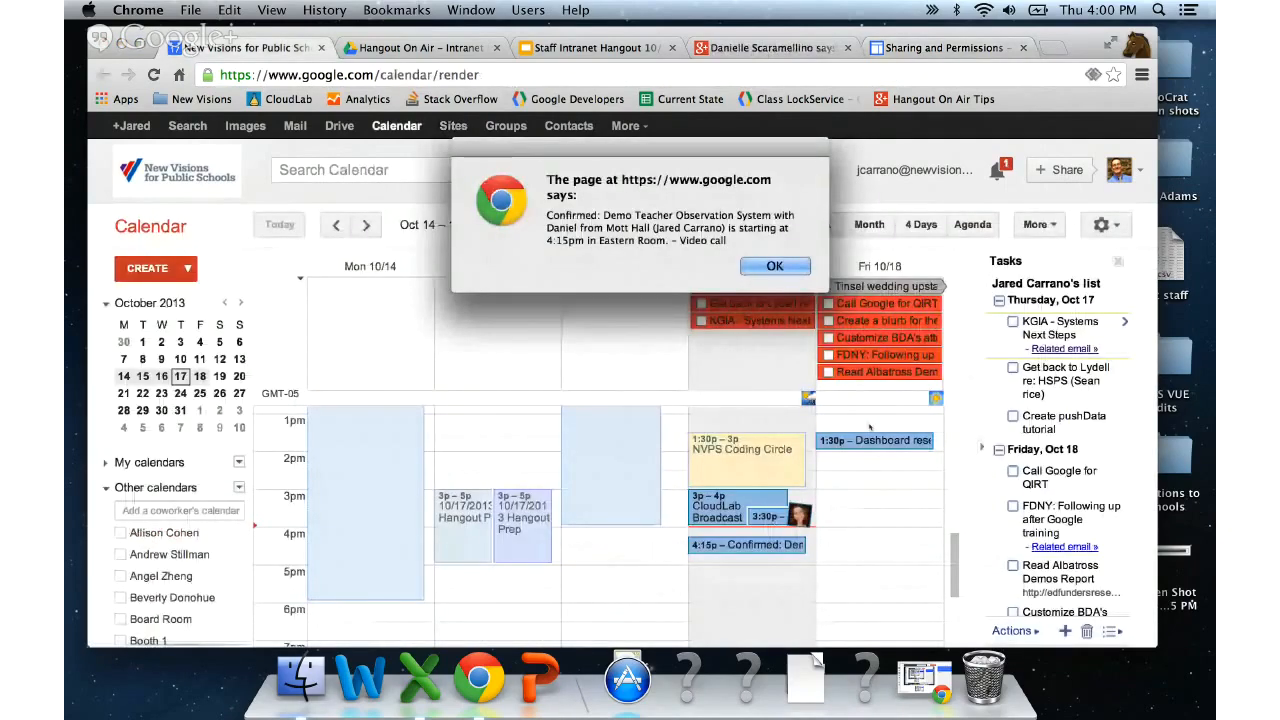
- Give the Math page custom permissions with 'Do not add new users' and save
click(893, 47)
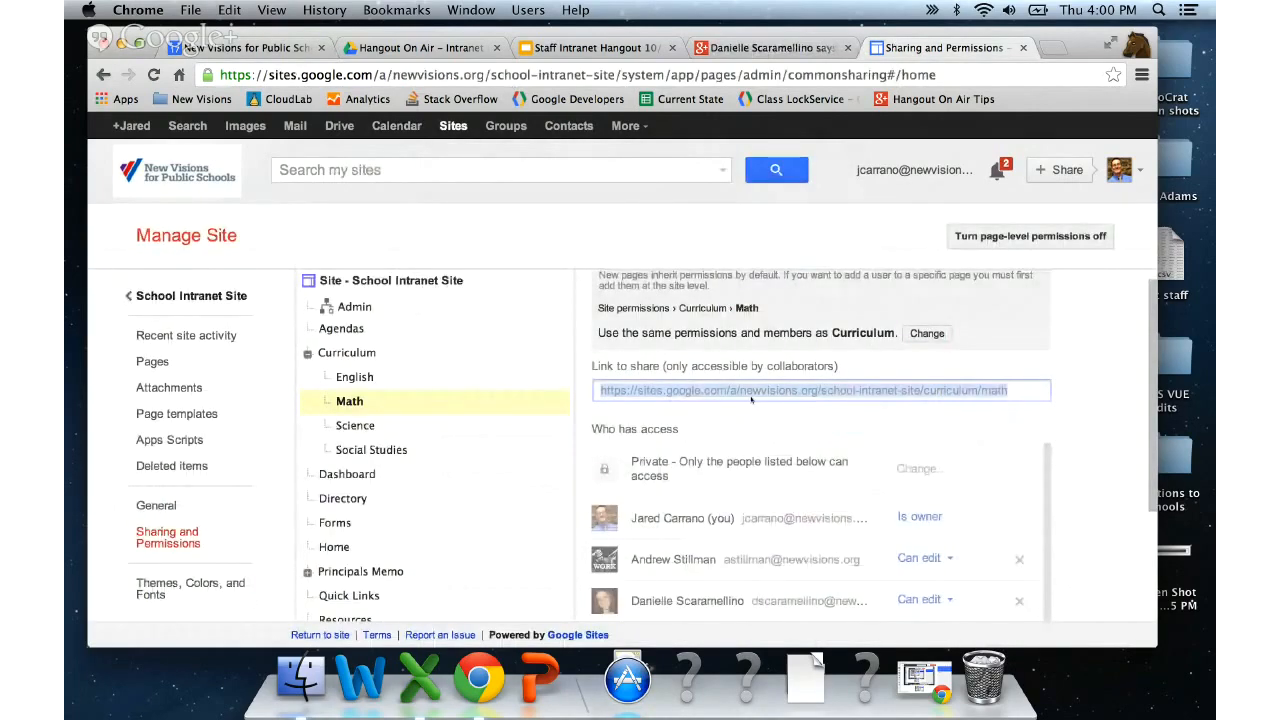
scroll(752, 400, up, 1)
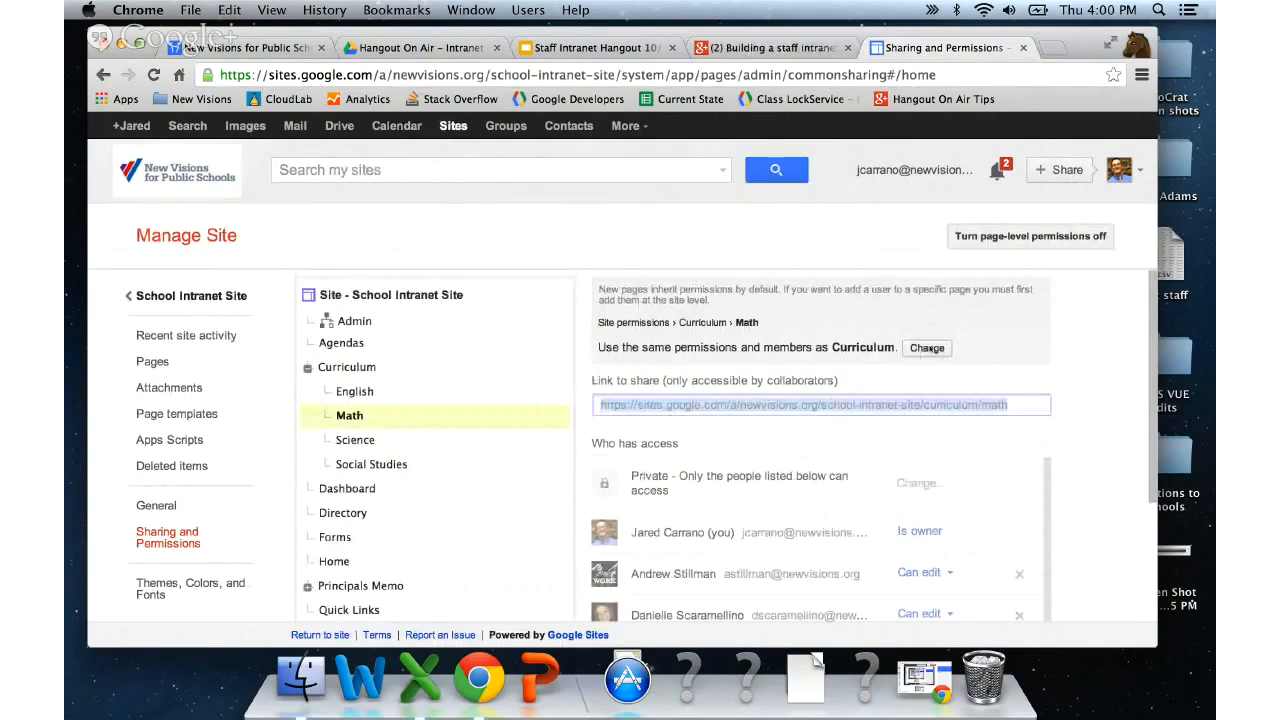
click(927, 348)
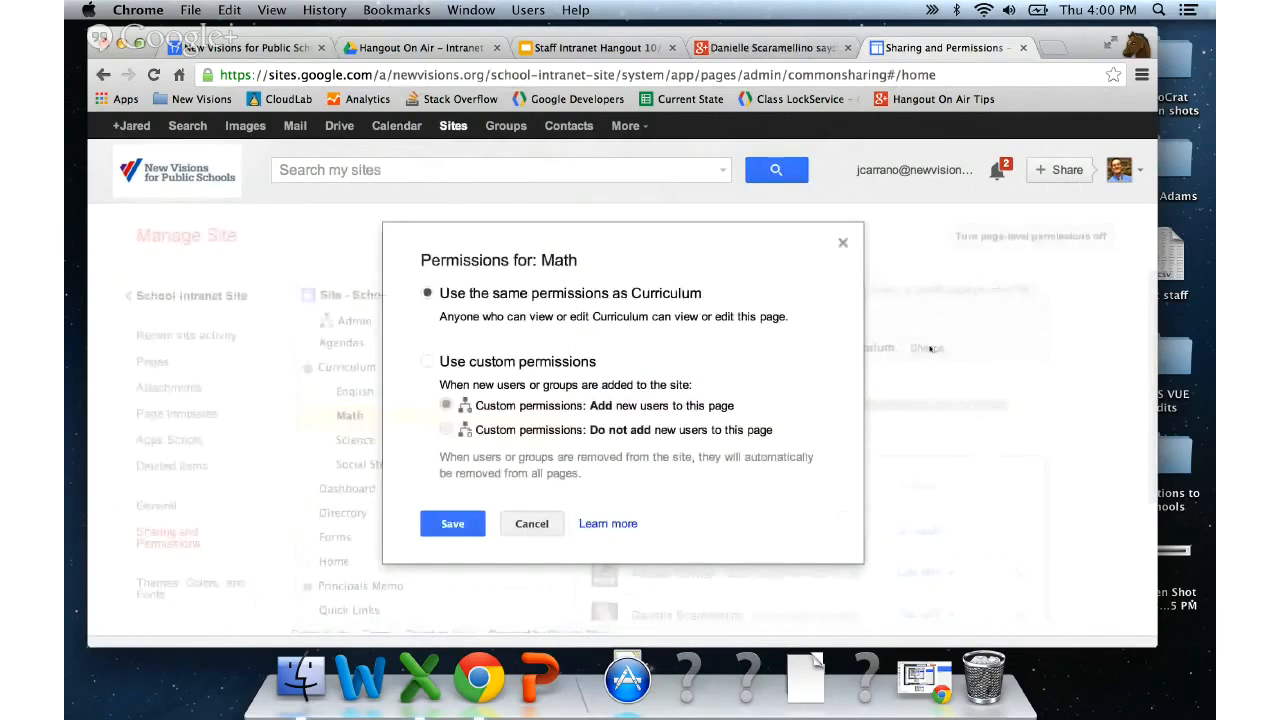
click(505, 363)
click(447, 429)
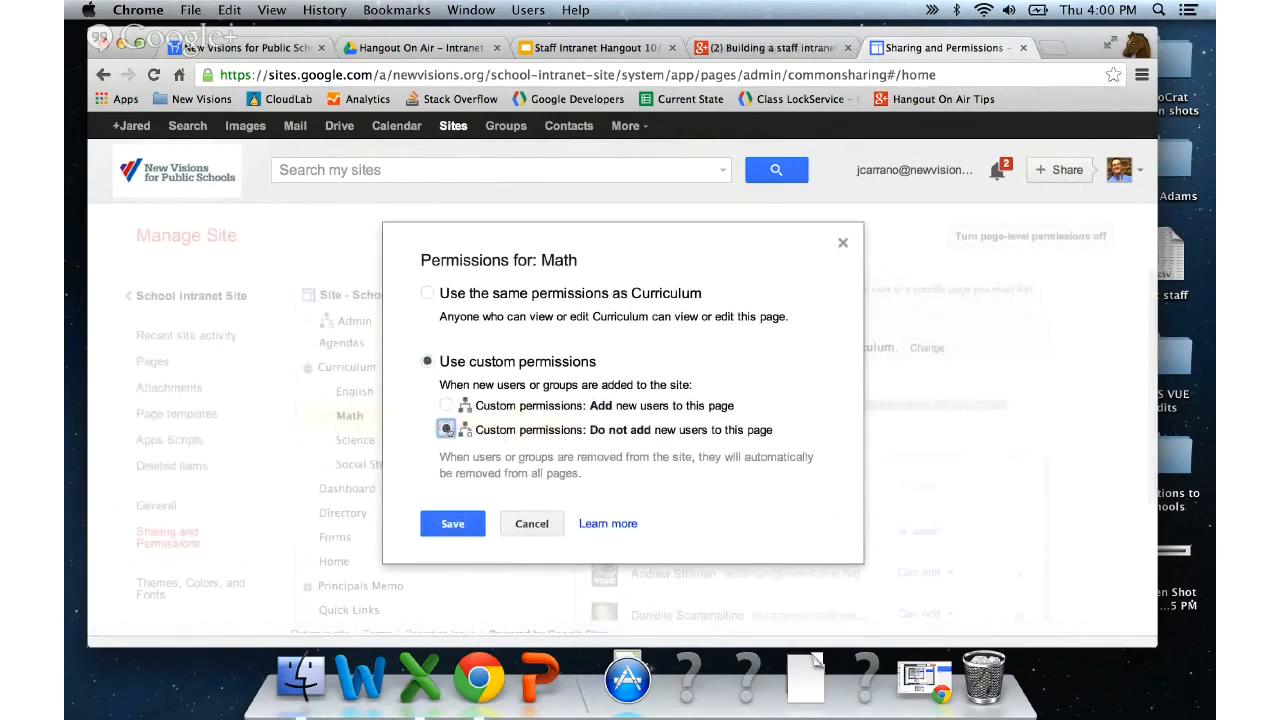
click(467, 526)
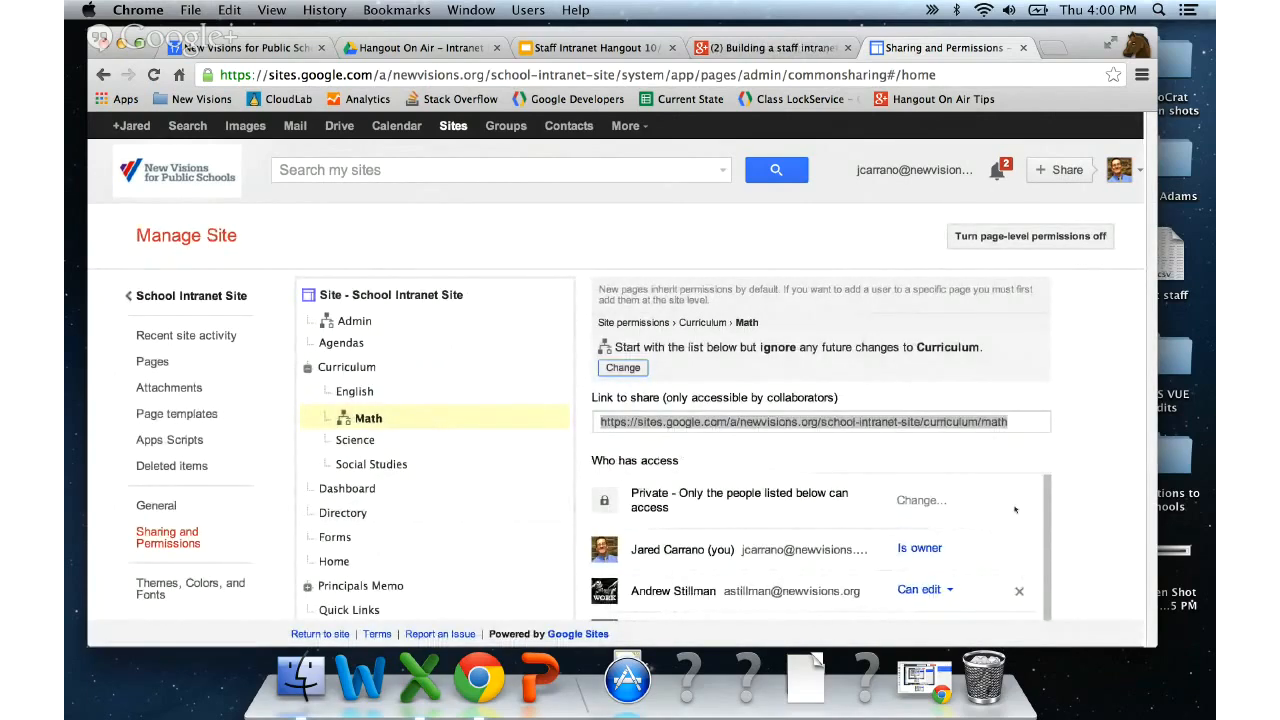
- Remove the staff group's access to the Math page and save the changes
scroll(1050, 511, down, 4)
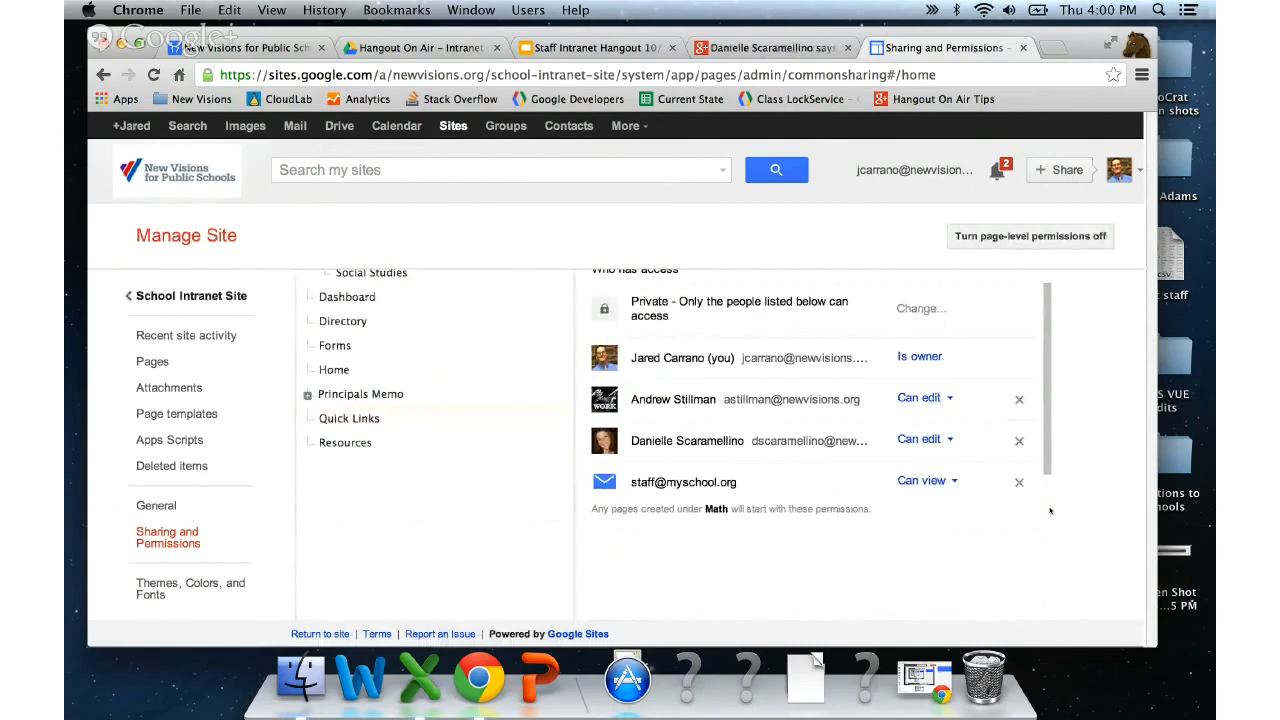
click(1019, 484)
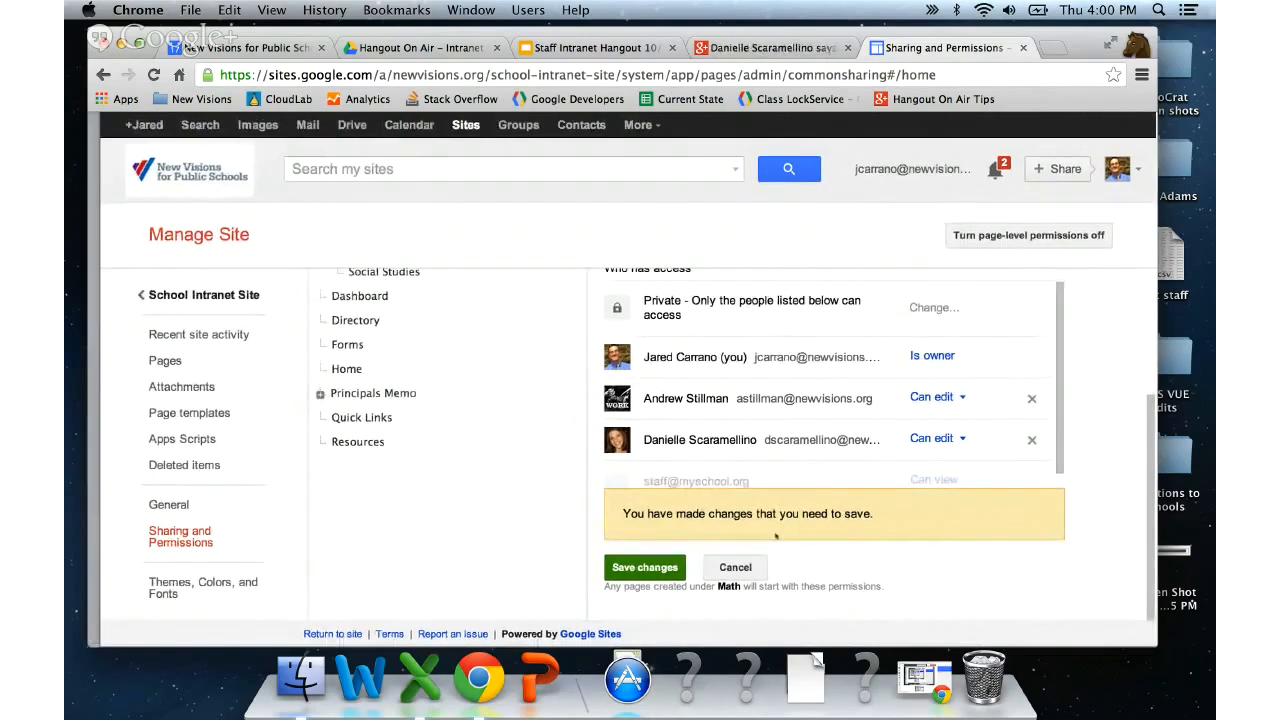
click(626, 567)
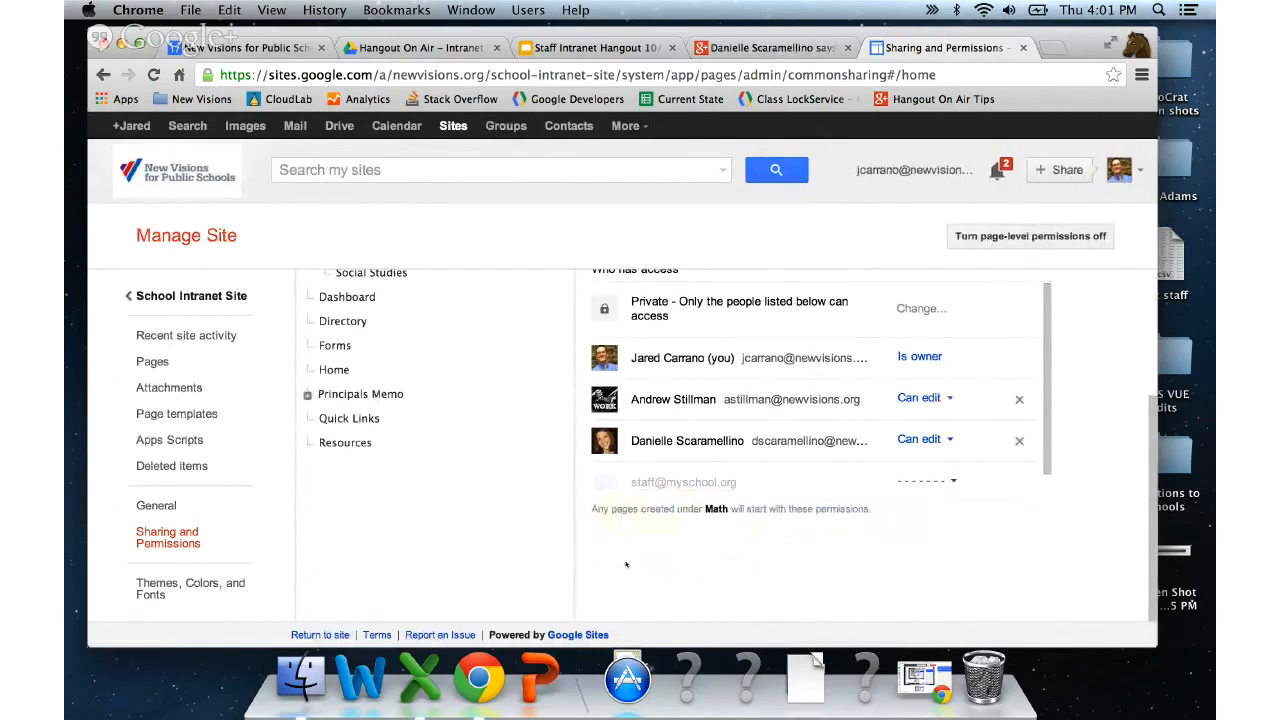
scroll(626, 565, up, 4)
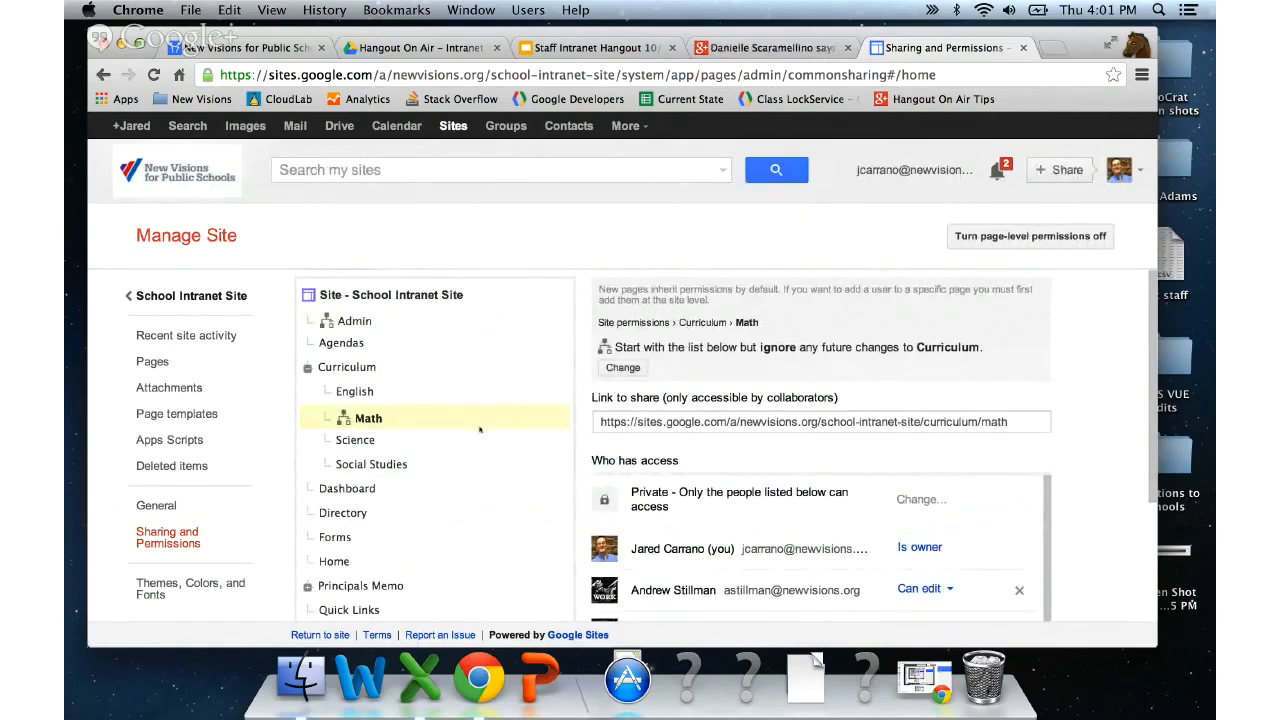
scroll(479, 430, down, 3)
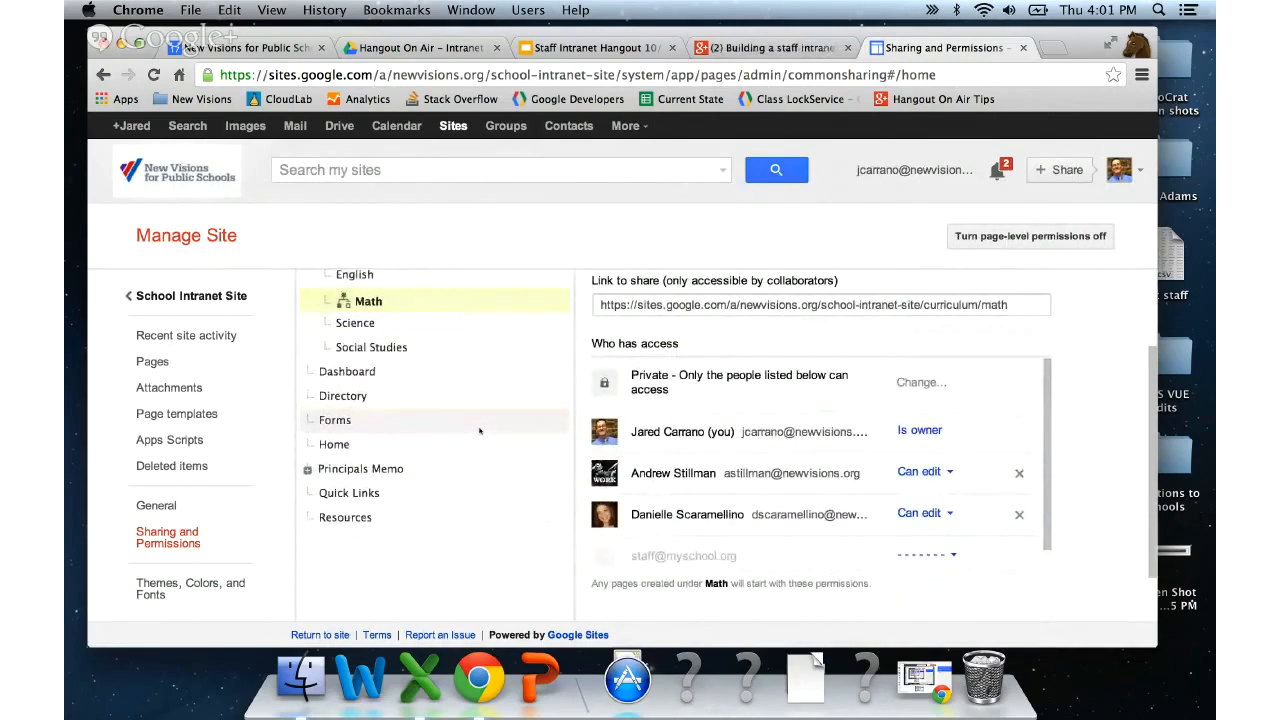
- Change the newly invited colleague's site-wide access from Can edit to Can view and save
scroll(479, 430, up, 3)
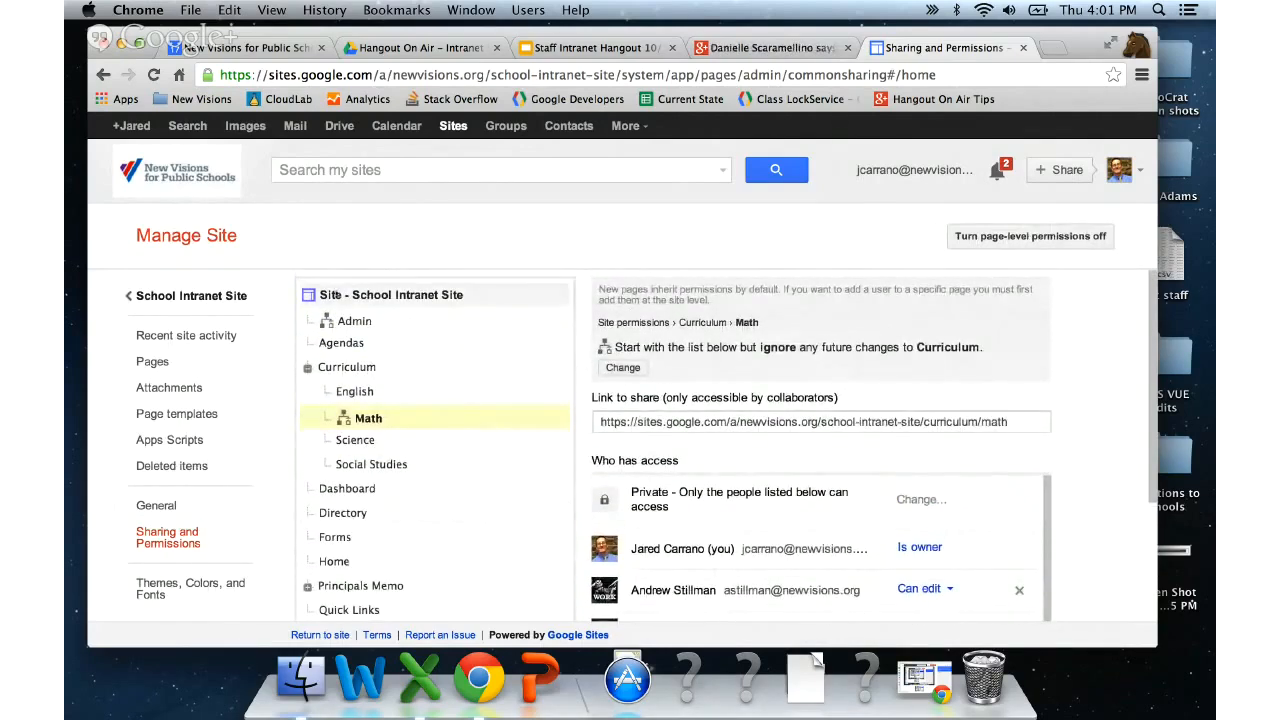
click(333, 295)
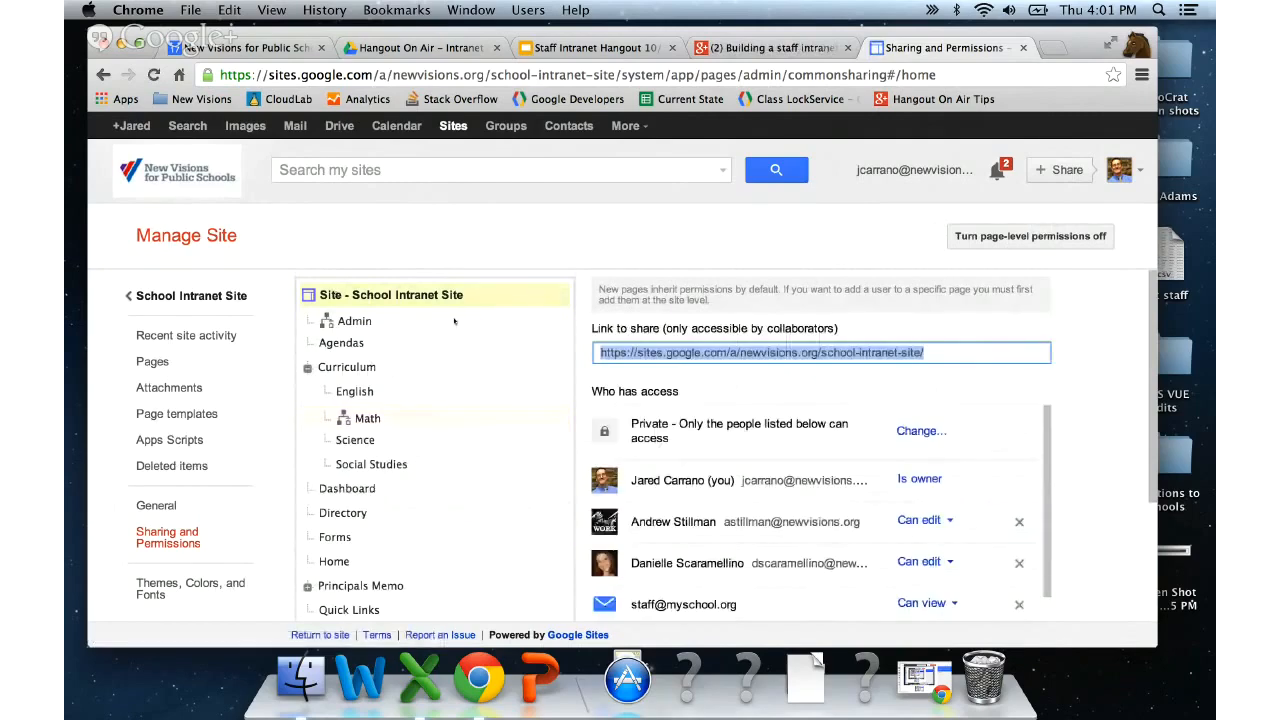
scroll(1079, 443, down, 3)
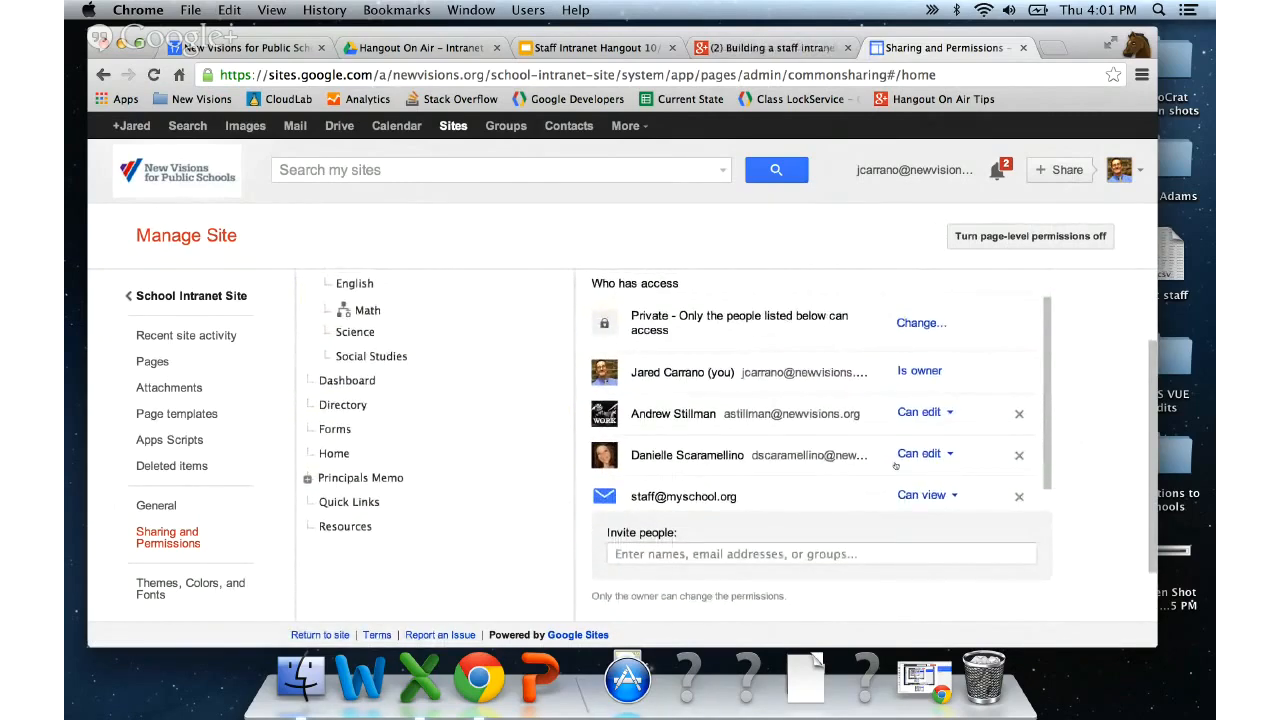
click(953, 452)
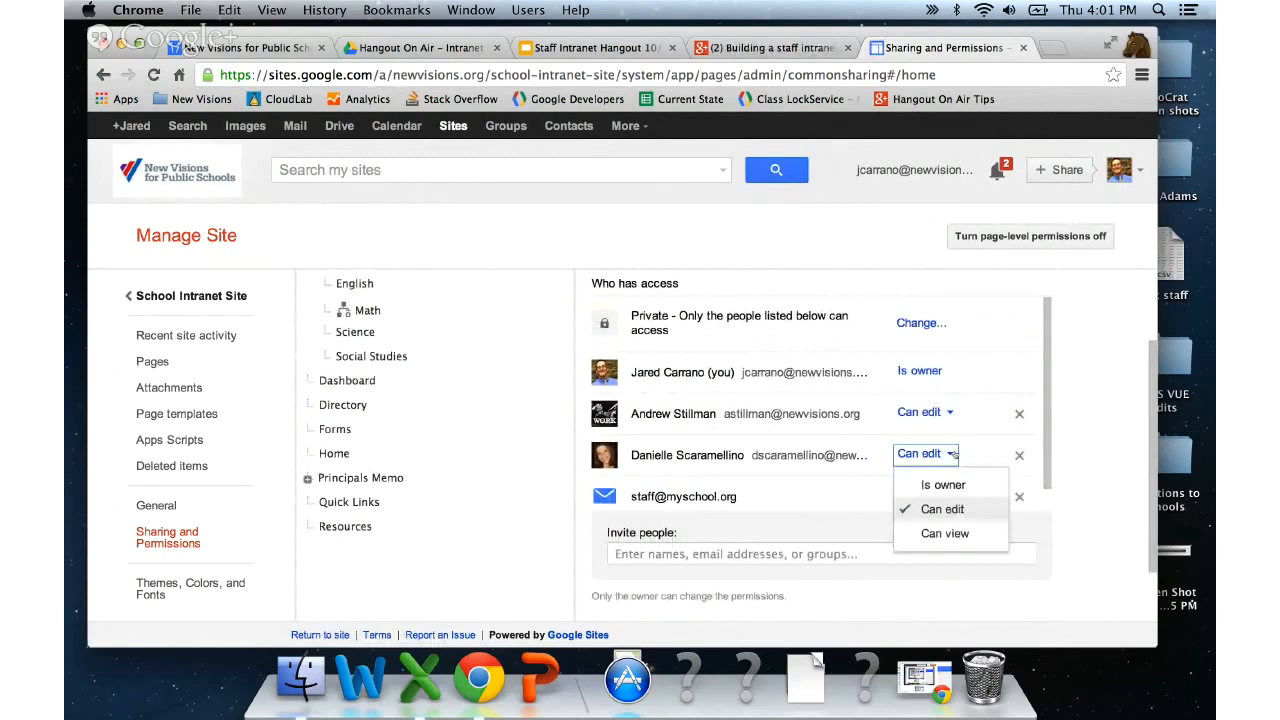
click(945, 533)
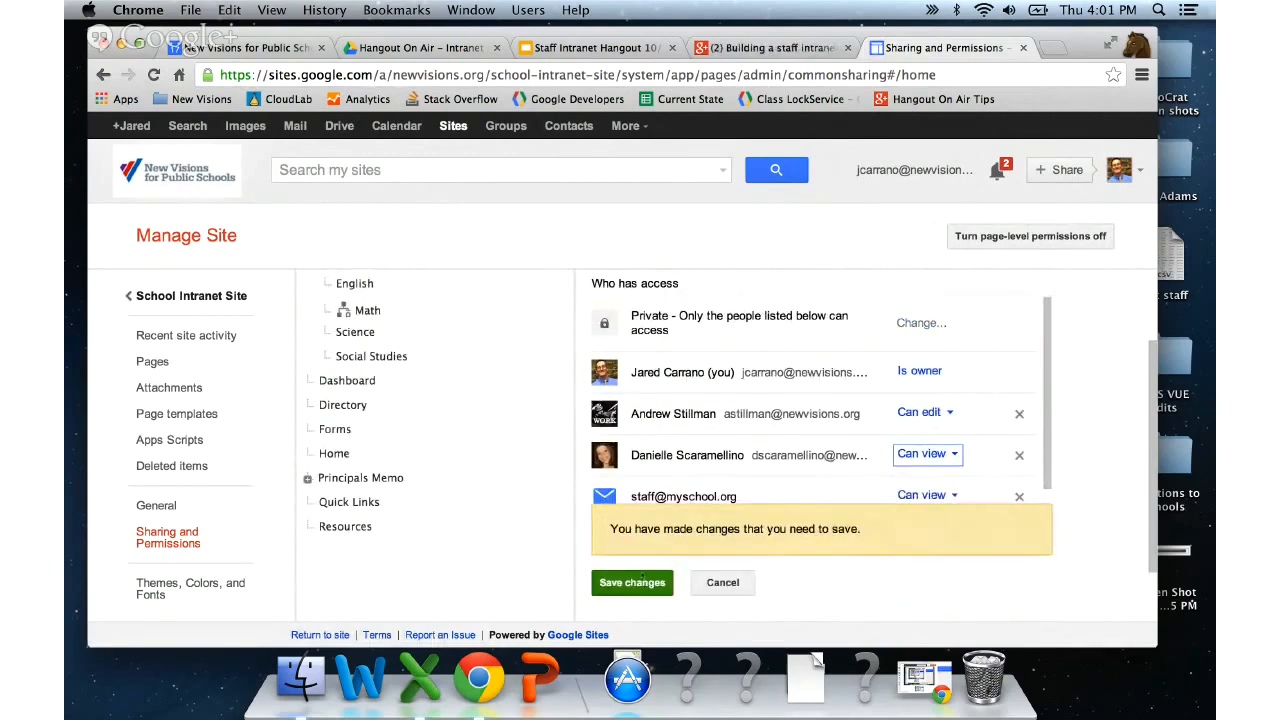
click(631, 582)
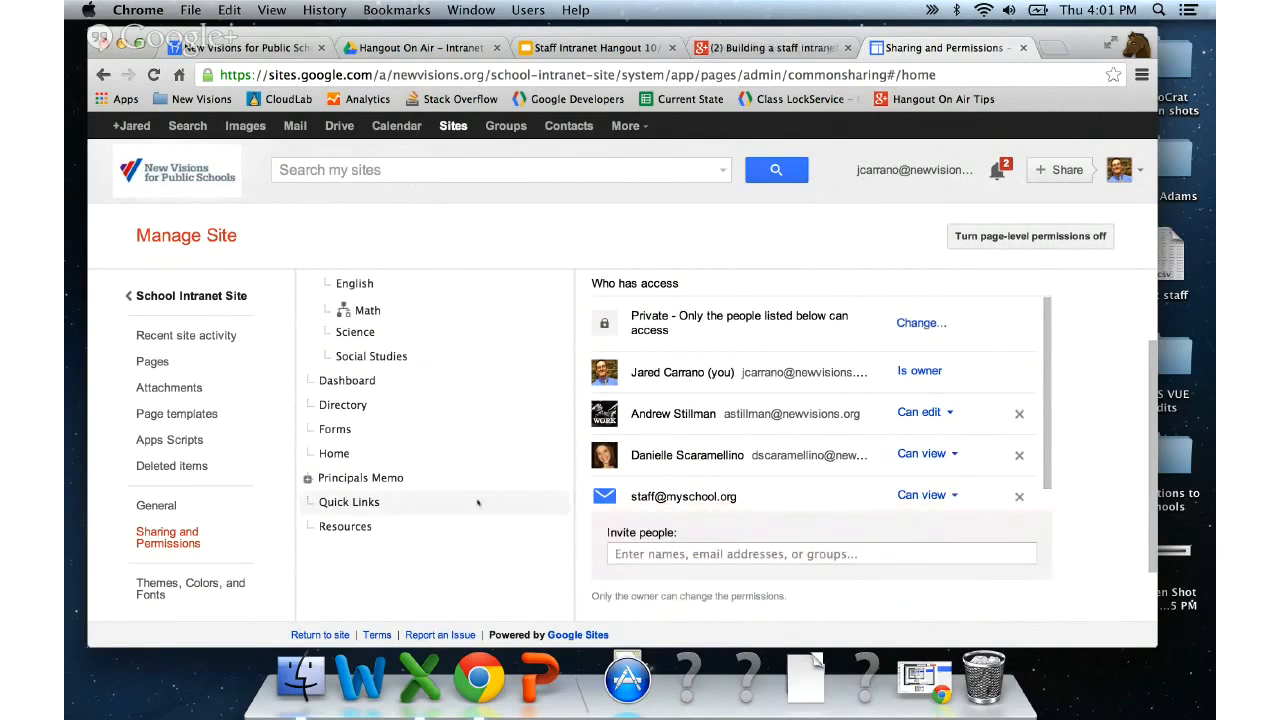
scroll(478, 503, up, 3)
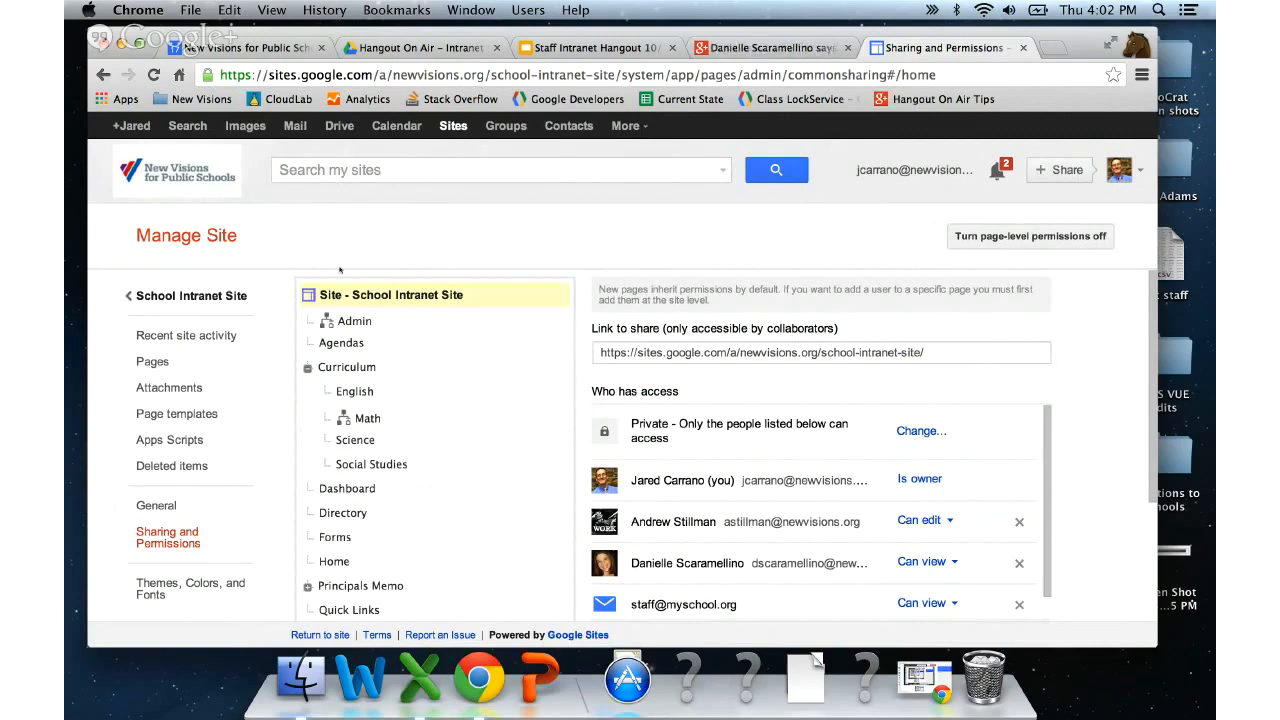
- Go back to the School Intranet Site and bring up the Home page's sharing and permissions
click(219, 296)
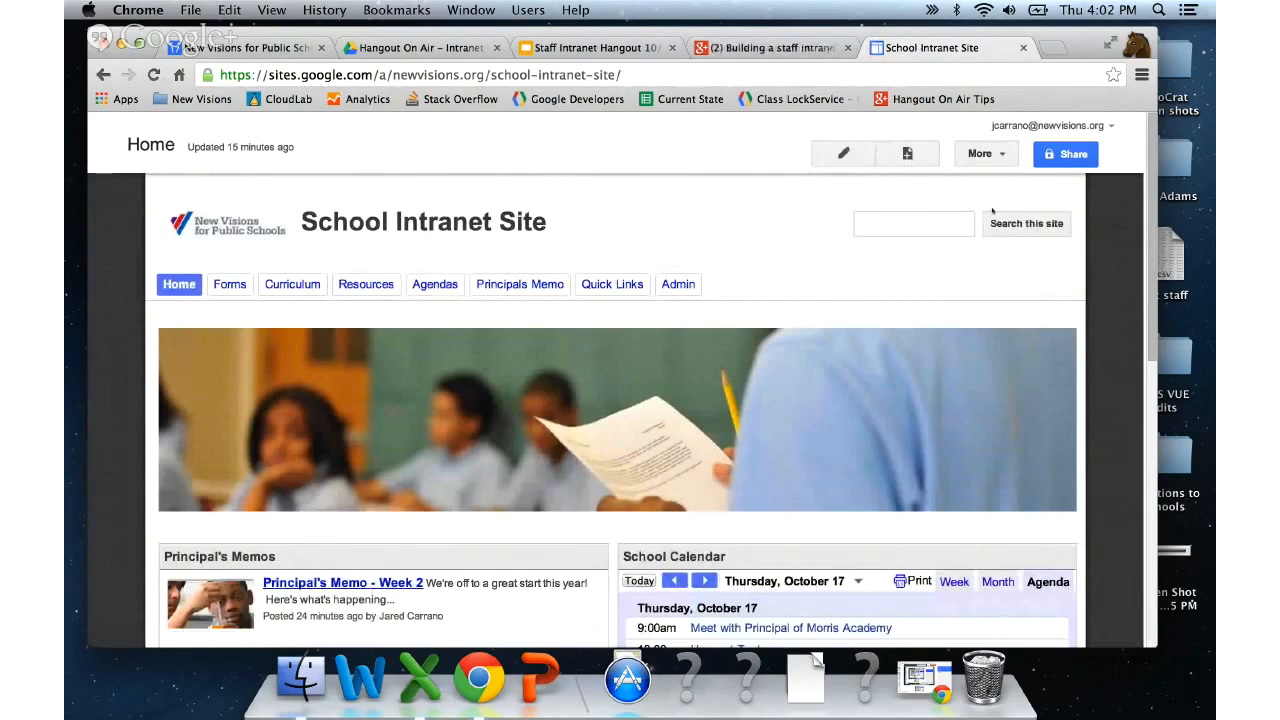
click(1064, 158)
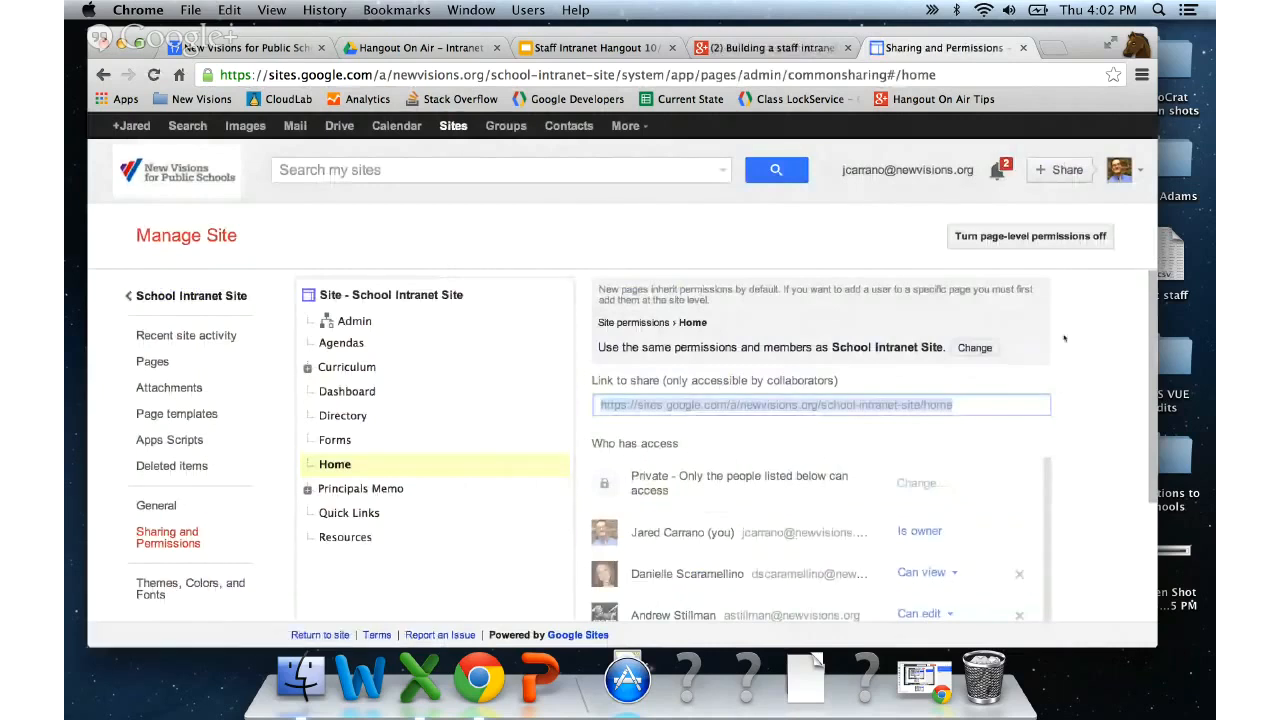
- Switch to 'Site - School Intranet Site' permissions and review the owner, editor, viewers and staff group
scroll(1064, 338, down, 1)
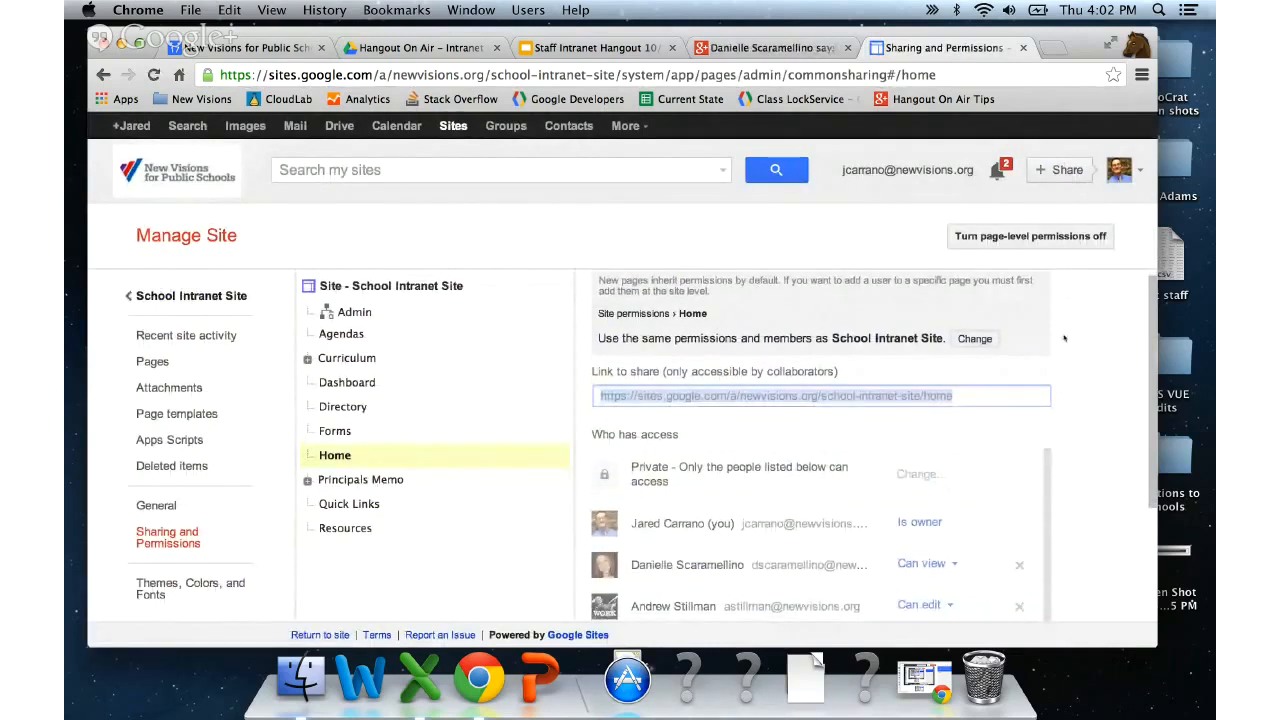
scroll(1064, 338, down, 2)
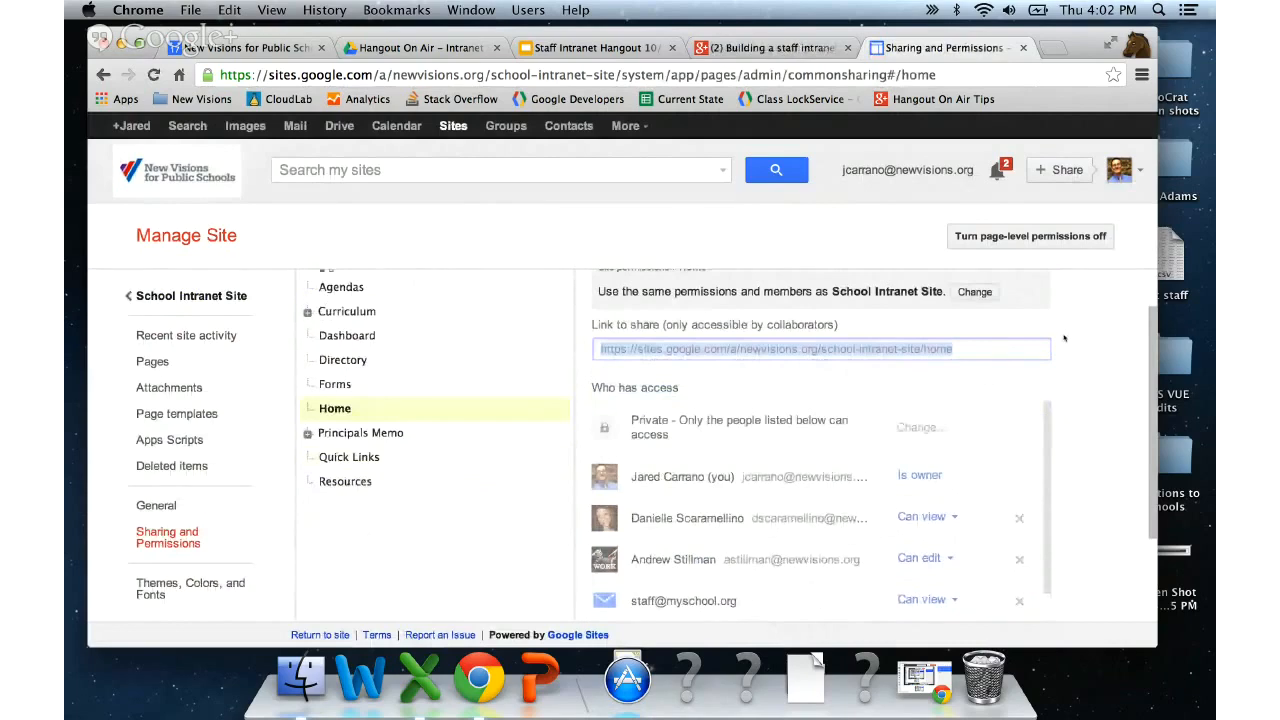
scroll(1064, 338, up, 3)
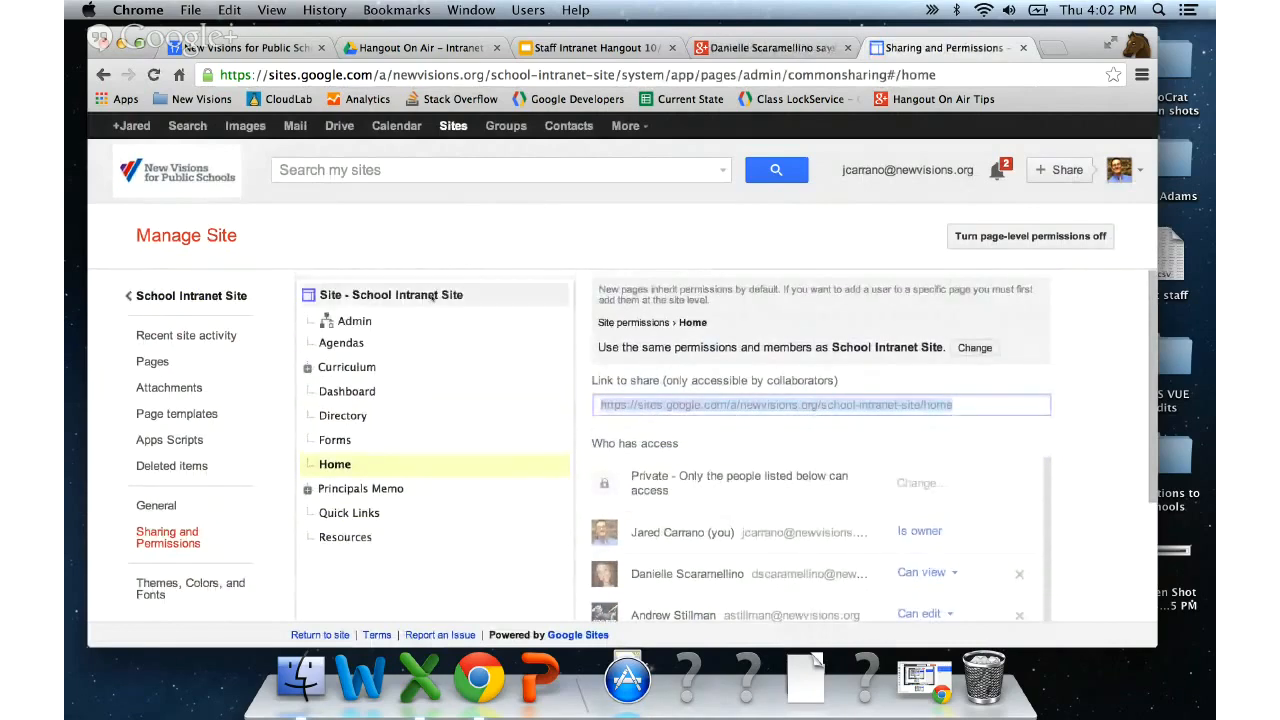
click(432, 296)
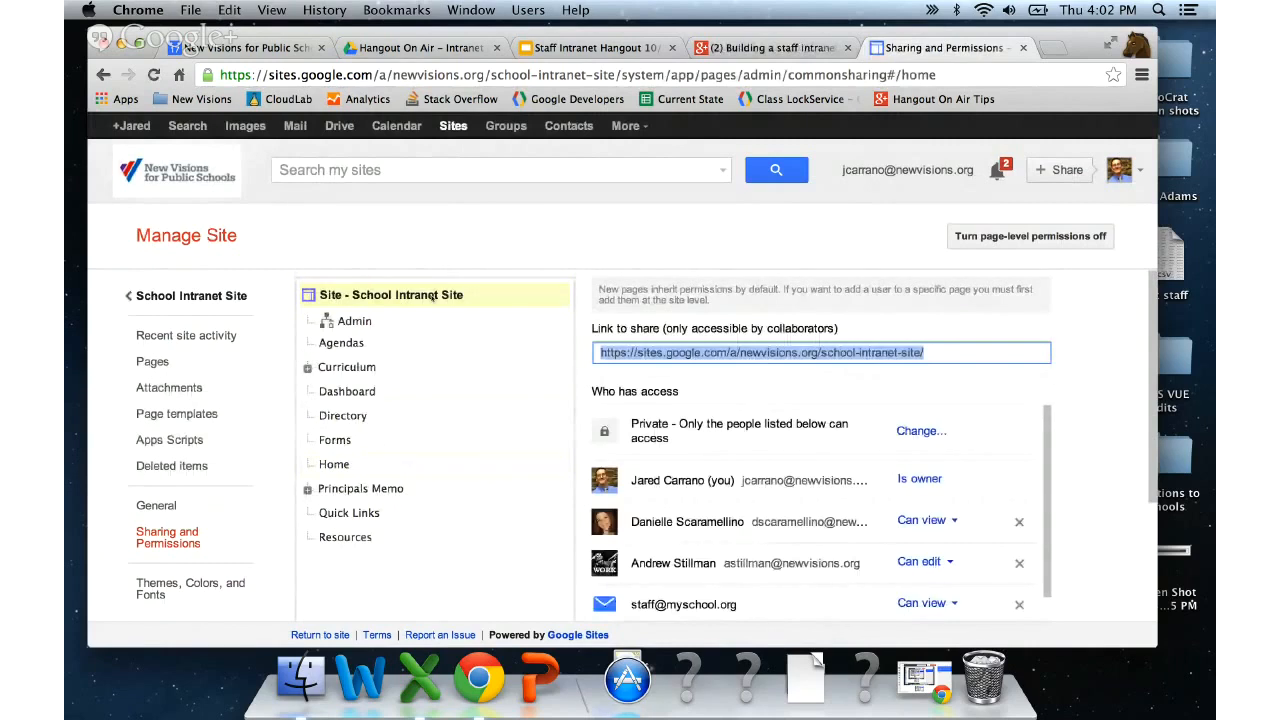
scroll(1109, 440, down, 1)
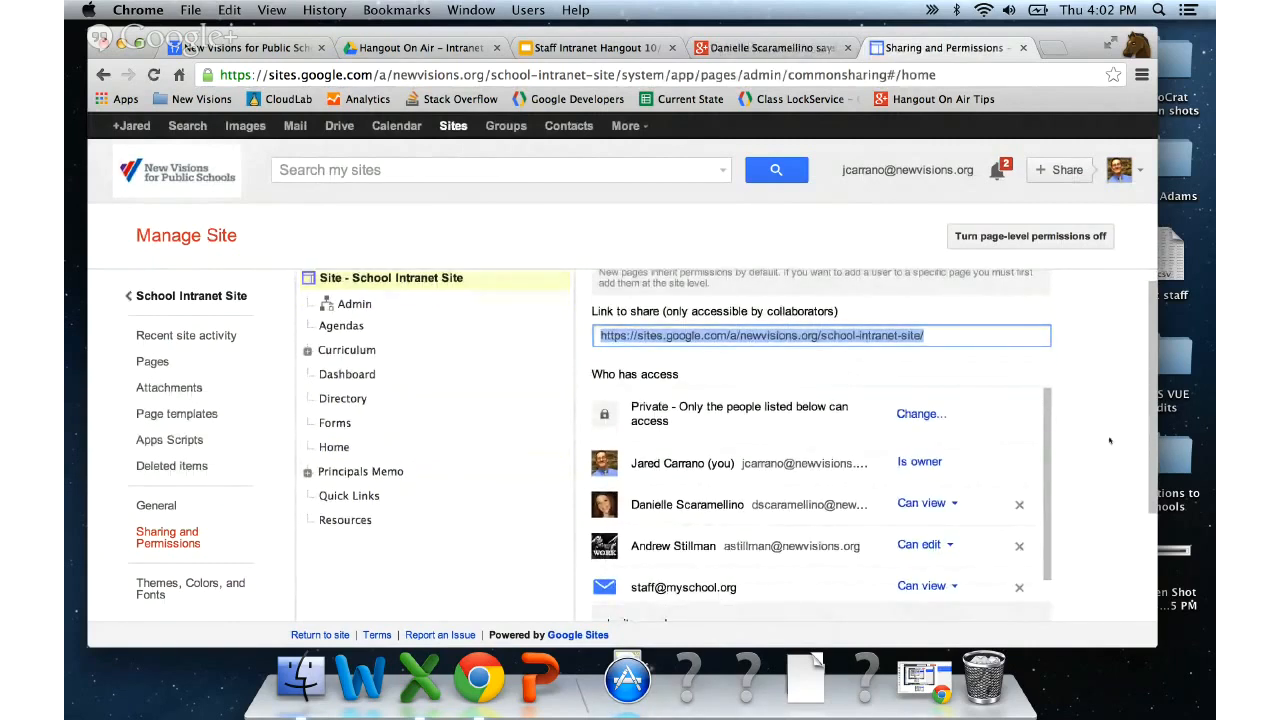
scroll(1109, 440, up, 1)
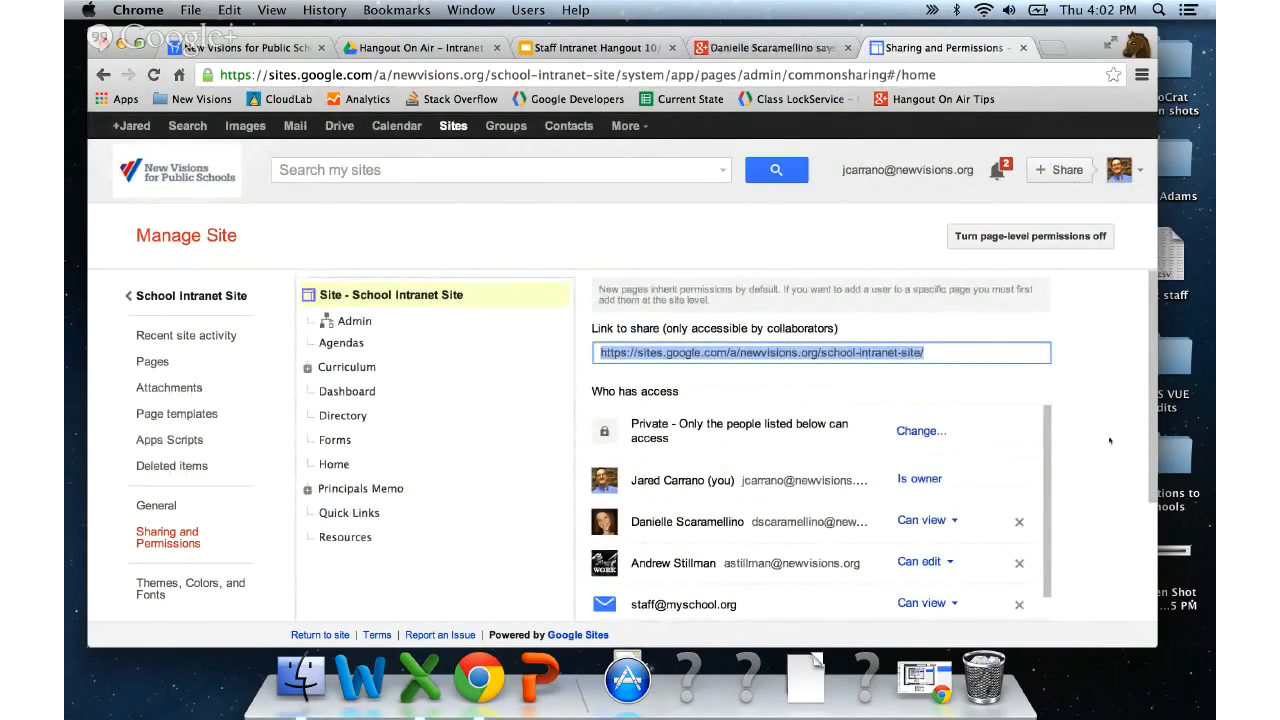
scroll(1109, 440, down, 1)
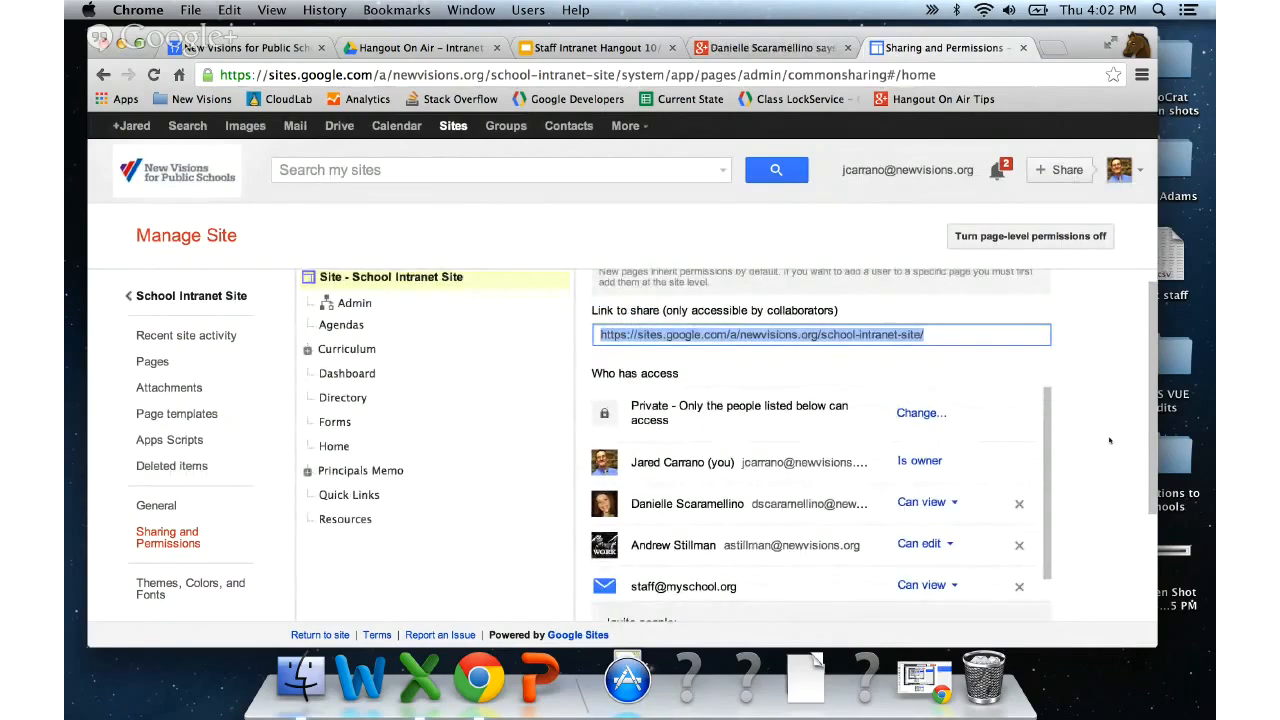
scroll(1109, 440, down, 1)
scroll(1109, 440, down, 1)
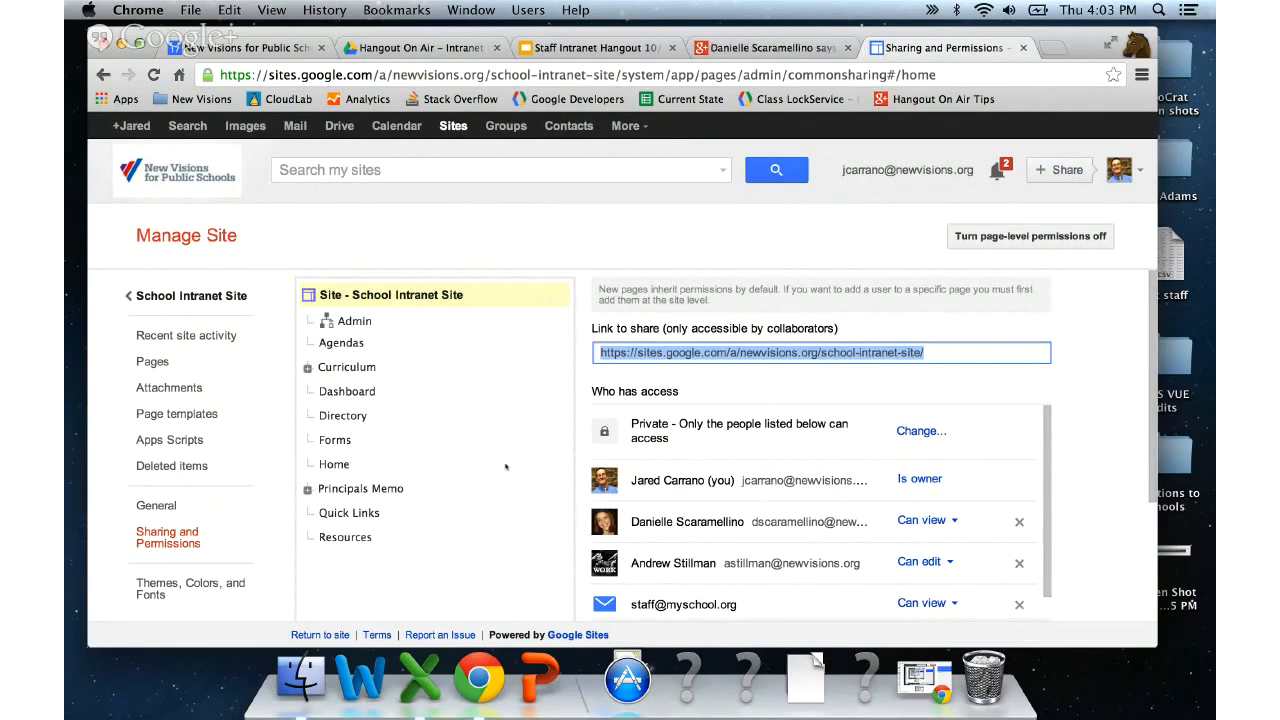
- Change the editing colleague's role from 'Can edit' to 'Is owner' and save the changes
click(419, 297)
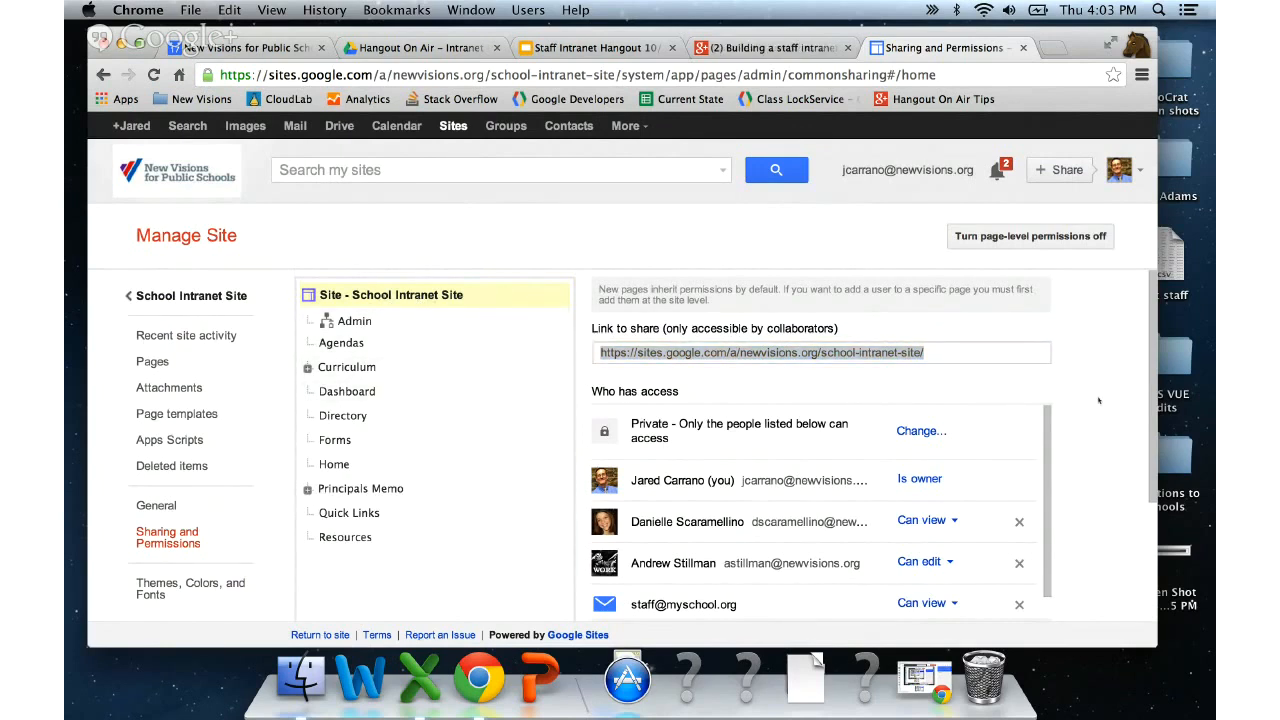
scroll(1094, 401, down, 2)
scroll(1094, 401, up, 2)
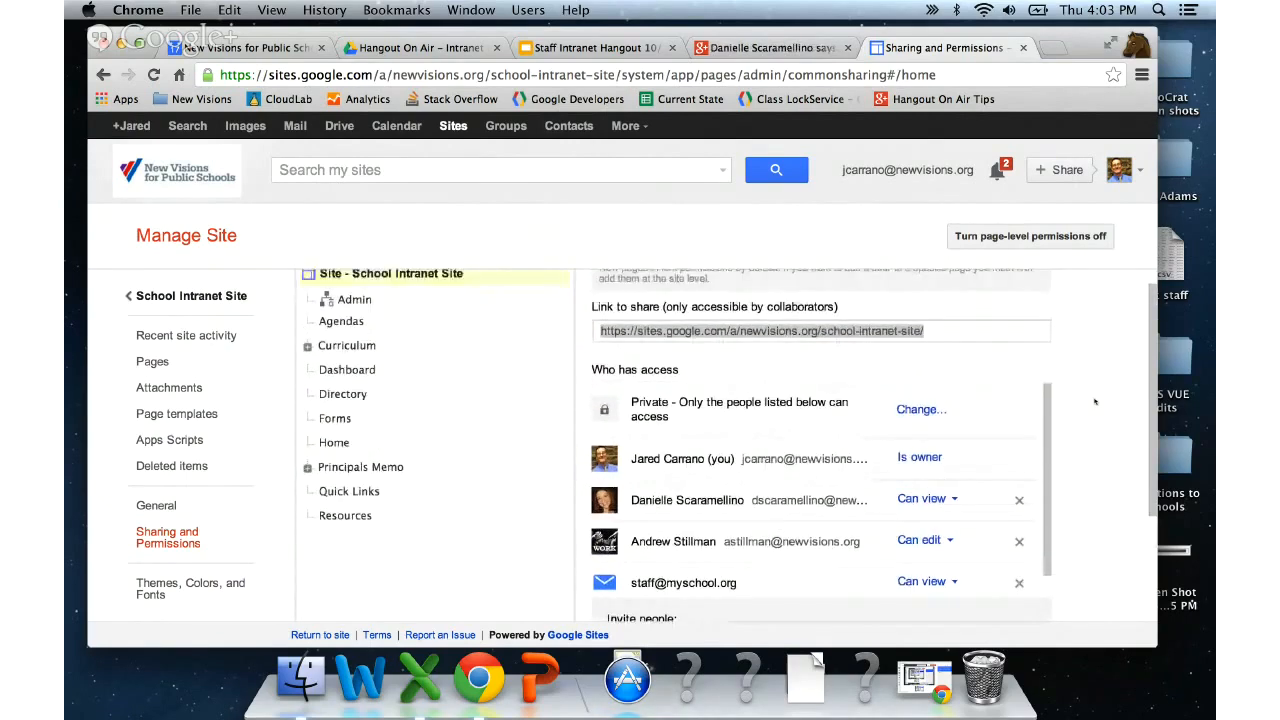
scroll(1094, 401, down, 1)
scroll(1095, 401, down, 1)
scroll(781, 514, up, 1)
scroll(781, 514, down, 2)
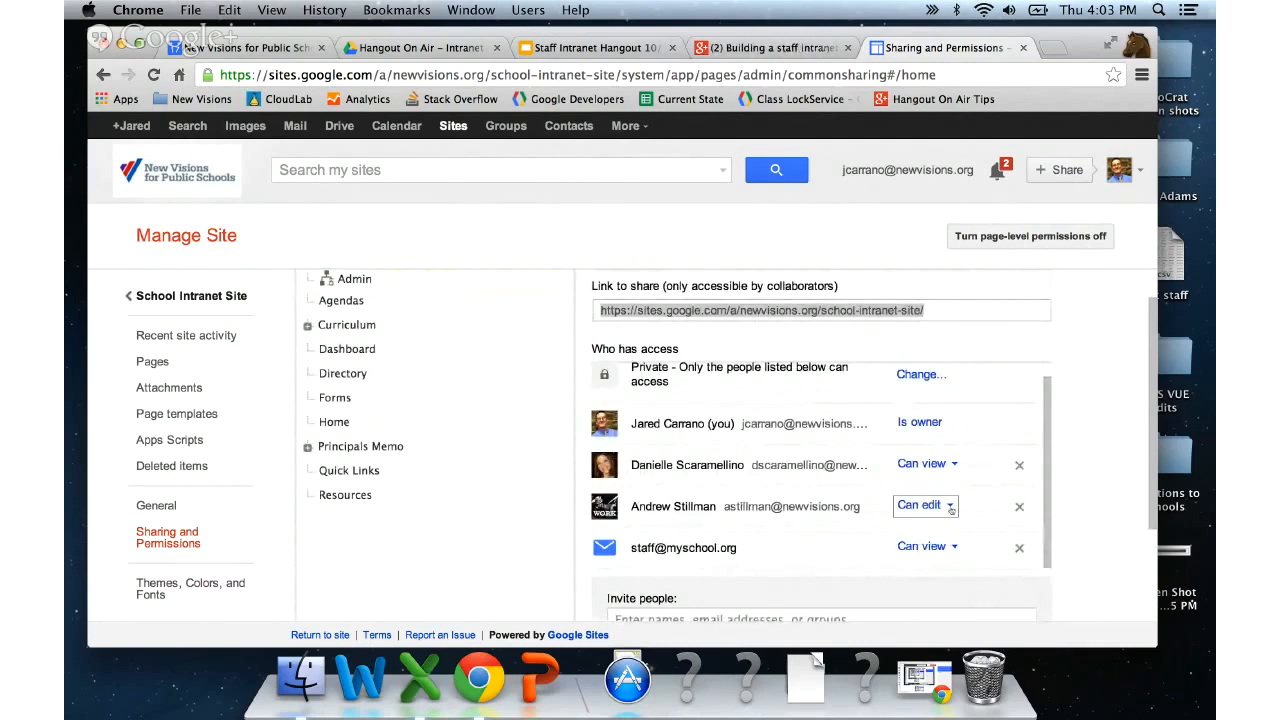
click(920, 505)
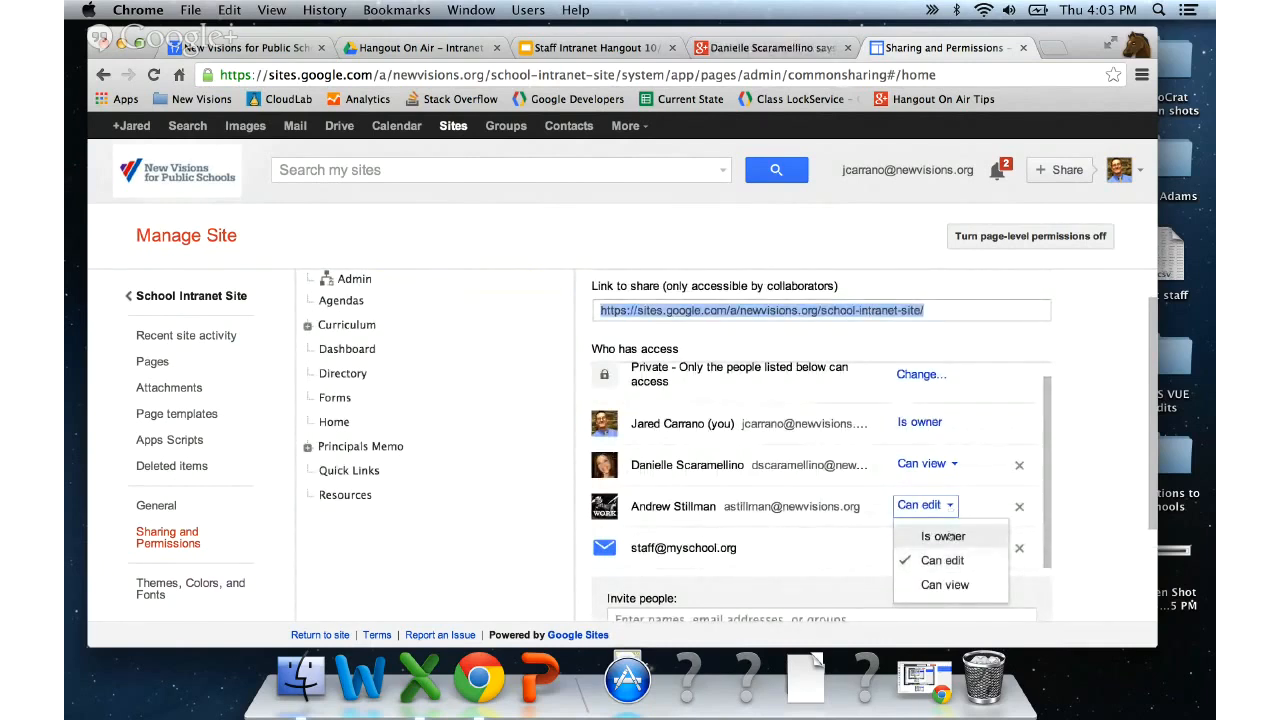
click(945, 536)
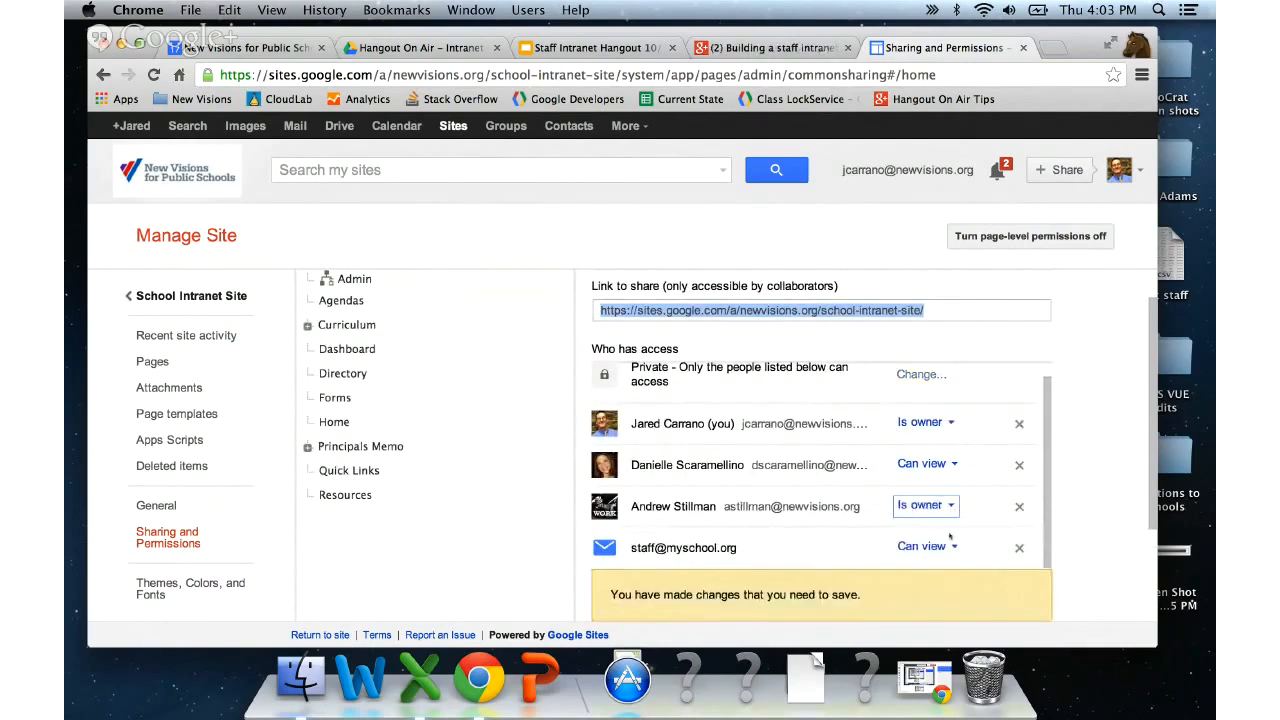
scroll(700, 500, down, 3)
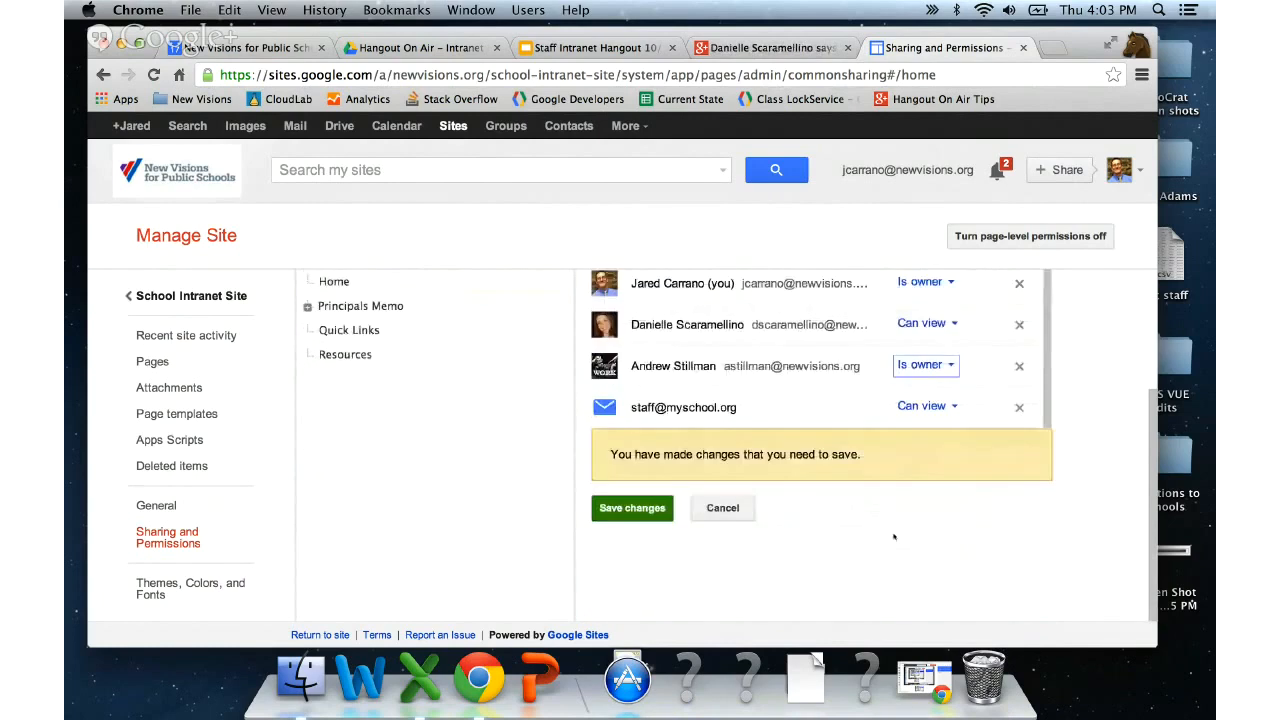
click(638, 506)
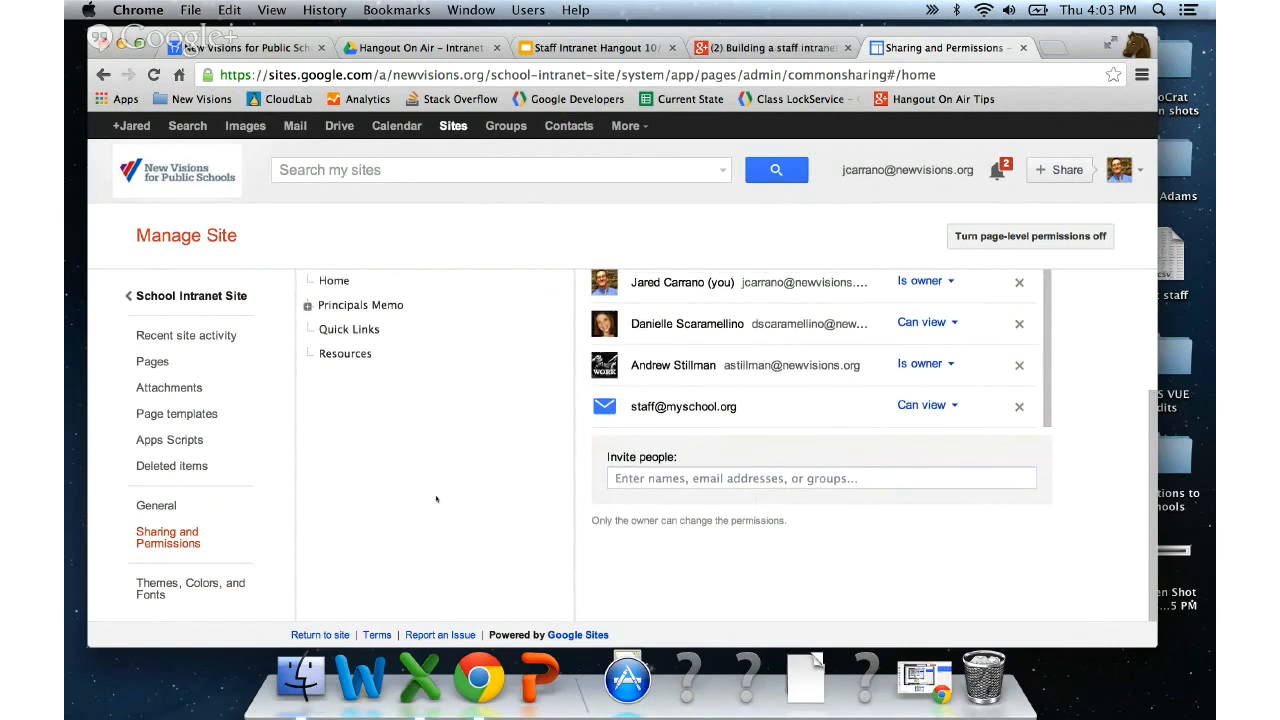
scroll(436, 499, up, 4)
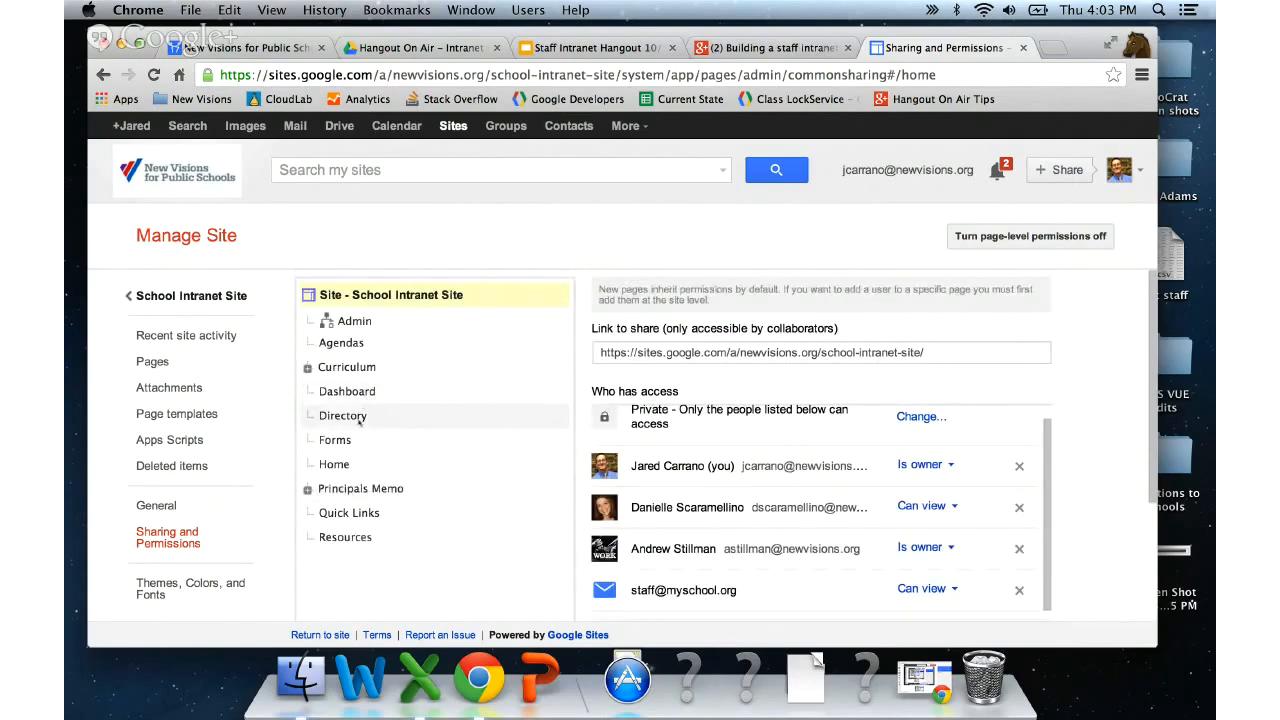
click(307, 367)
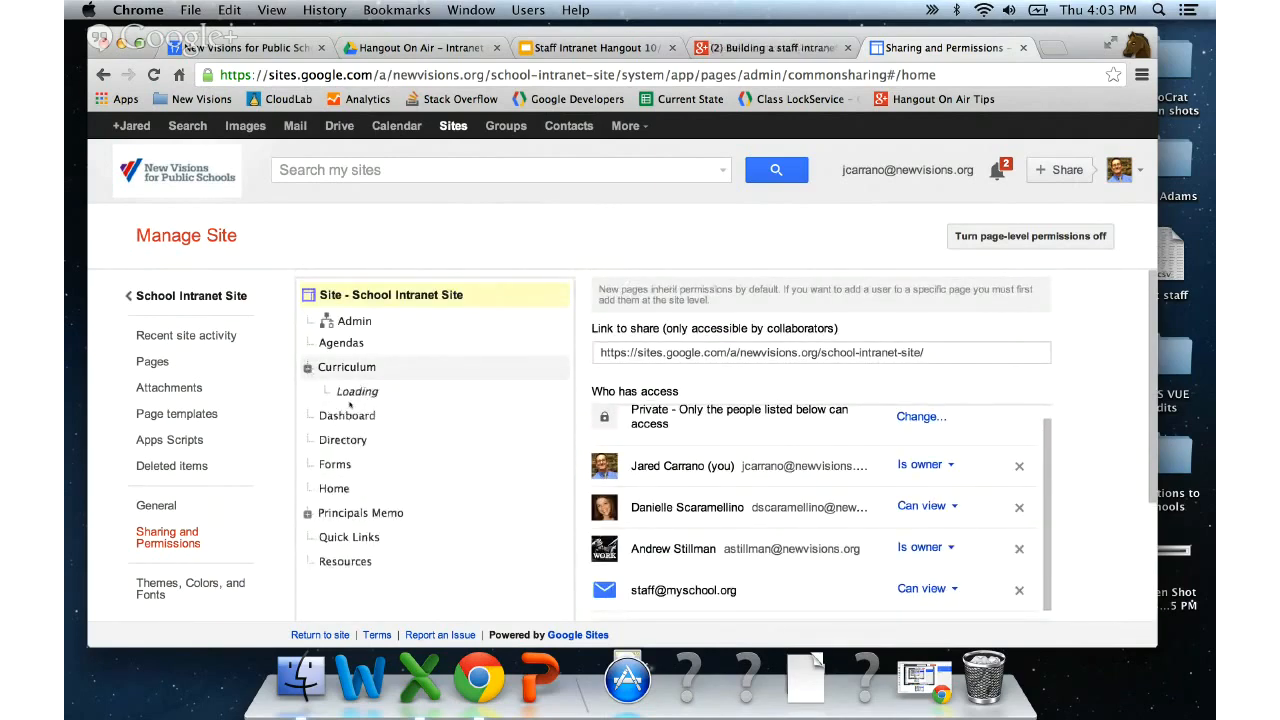
click(368, 418)
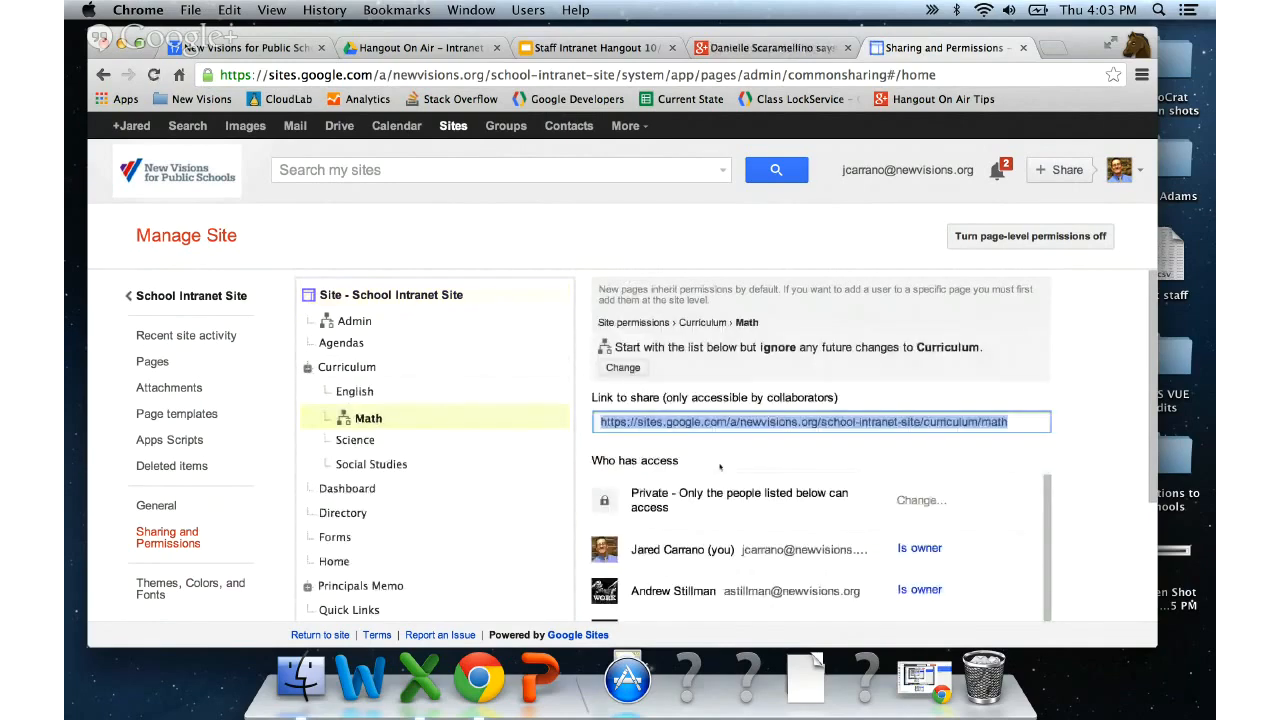
scroll(719, 467, down, 3)
click(924, 503)
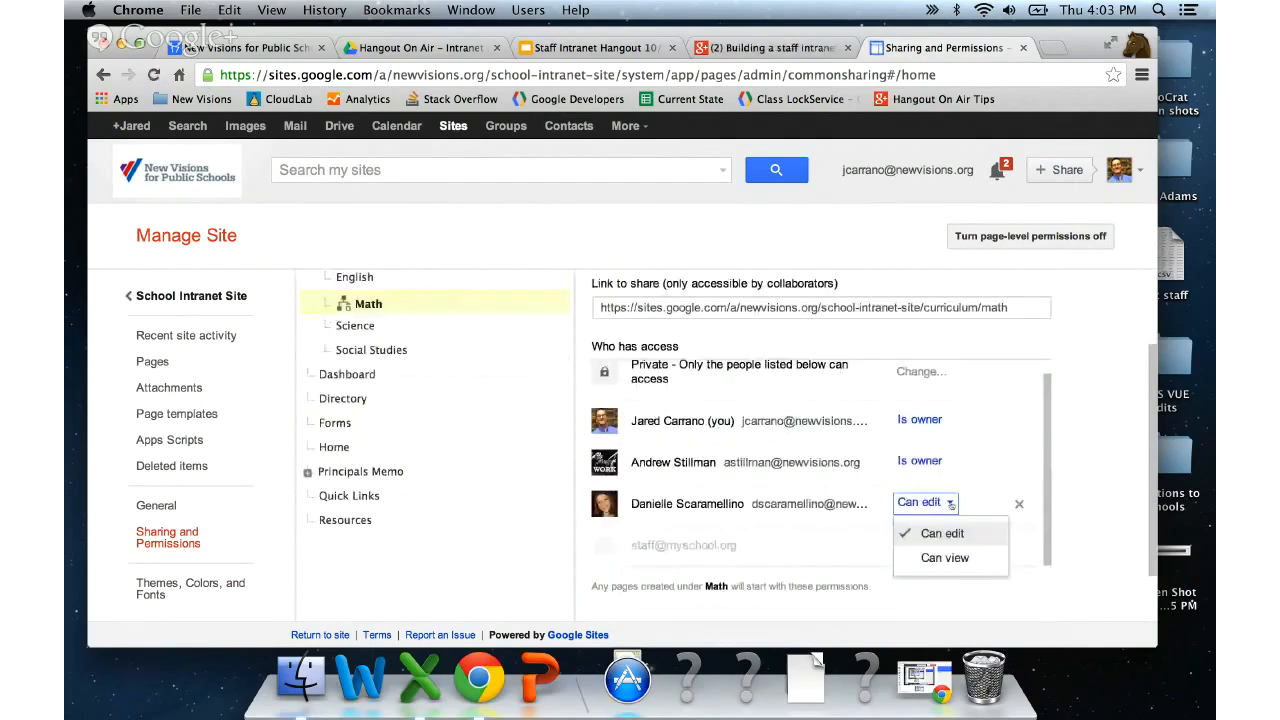
click(947, 504)
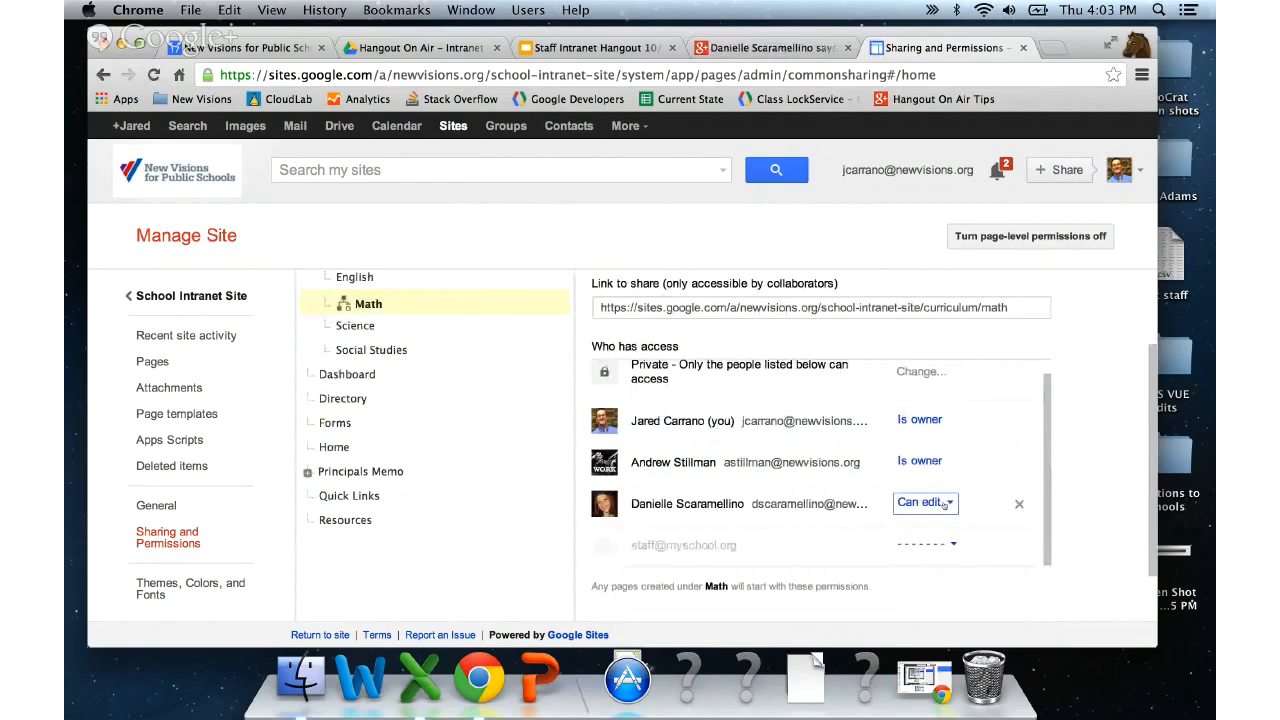
scroll(369, 303, up, 3)
click(369, 298)
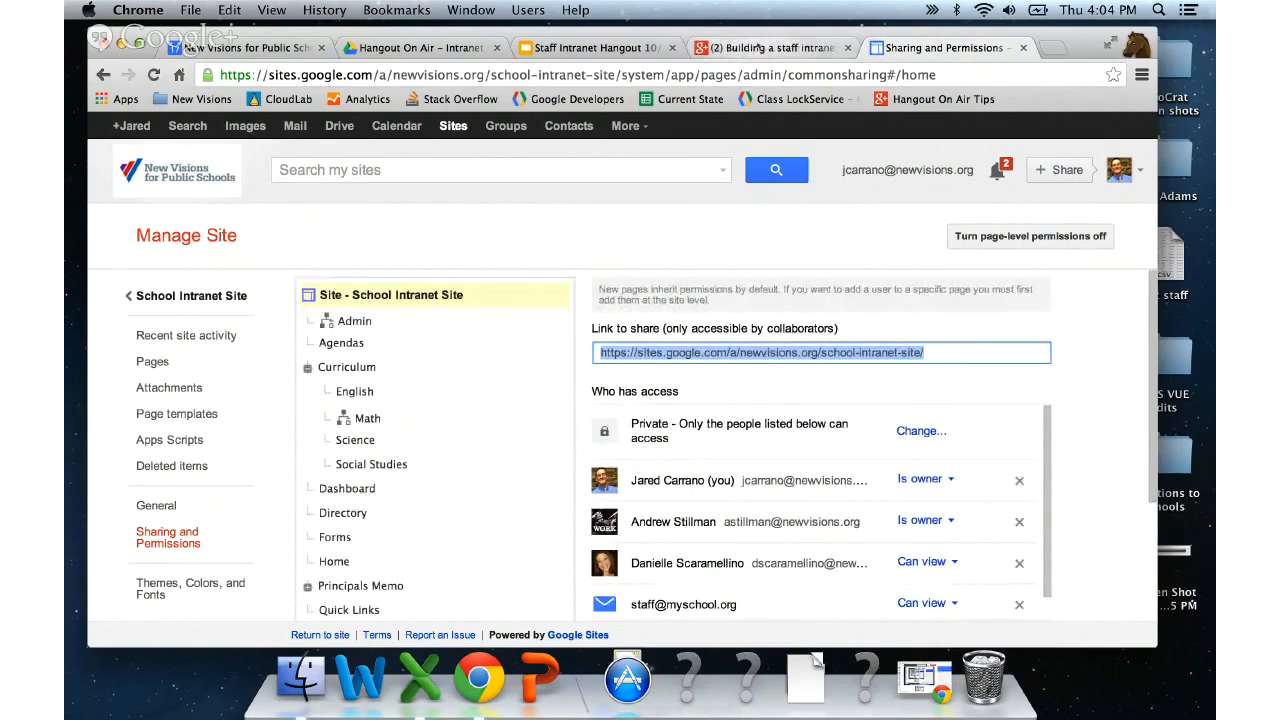
- Return to the Google+ event page and bring the Hangout broadcast window to the front
click(750, 49)
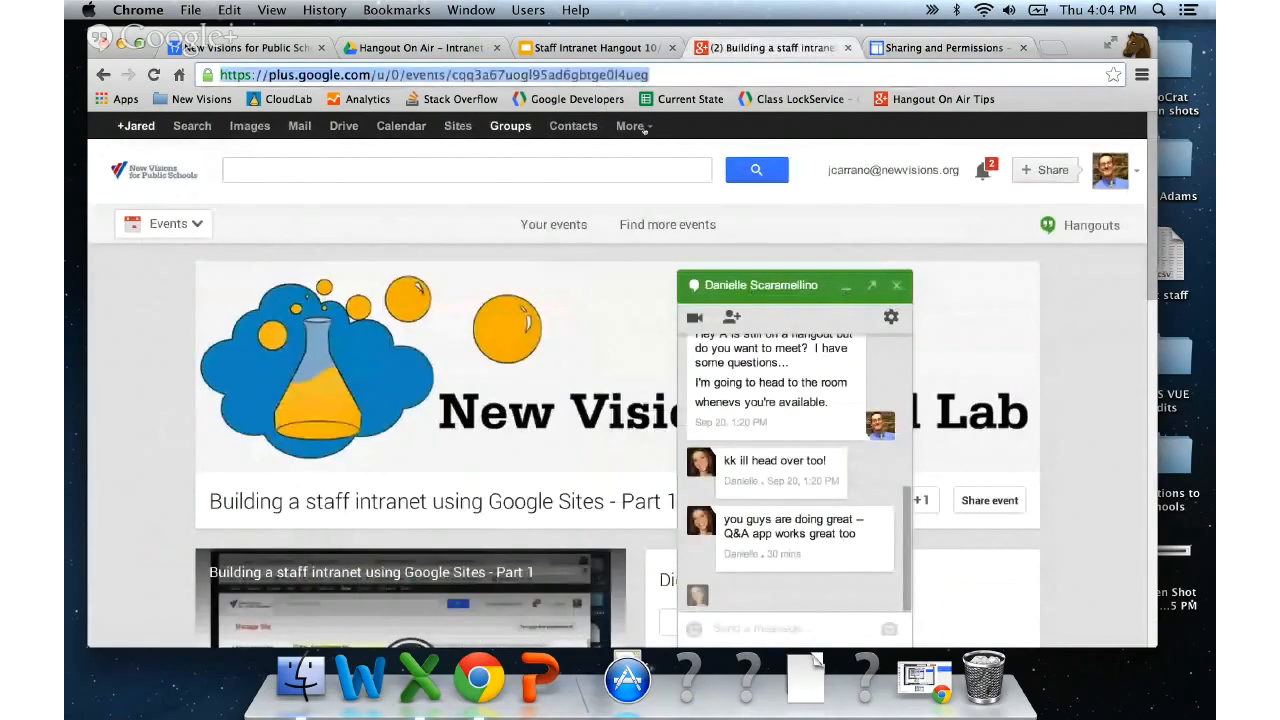
key(ctrl+Down)
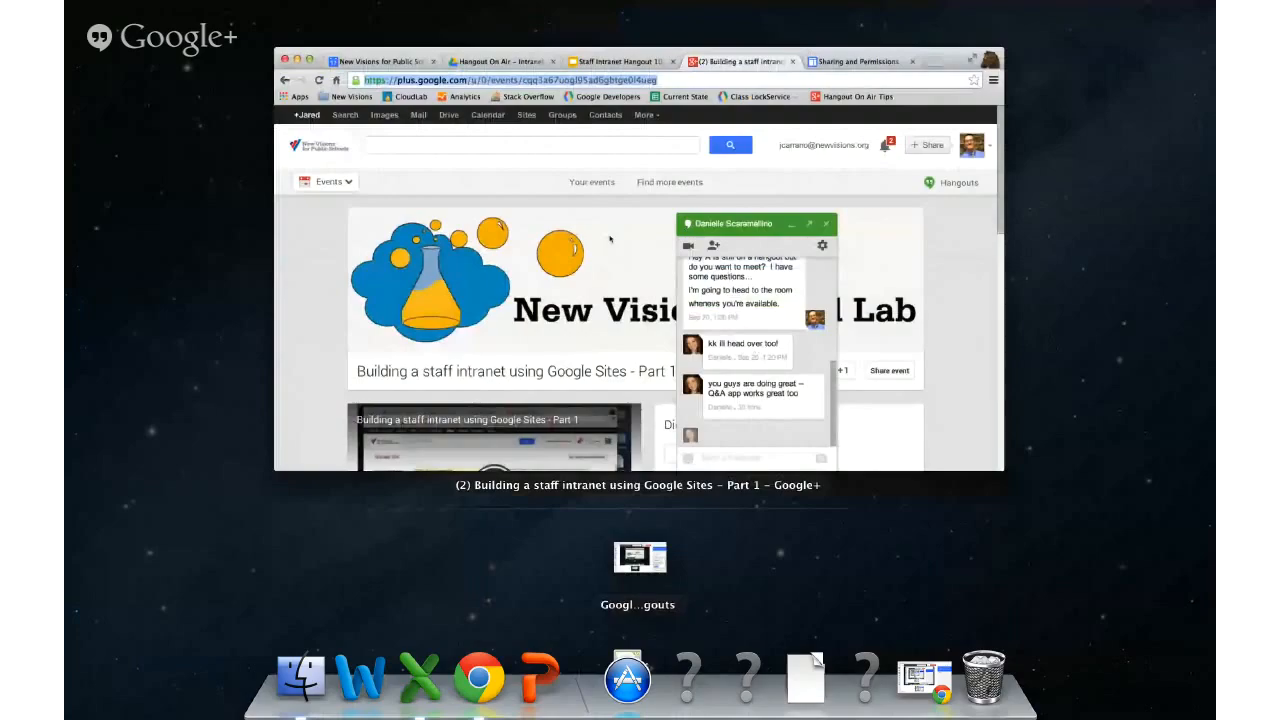
click(640, 557)
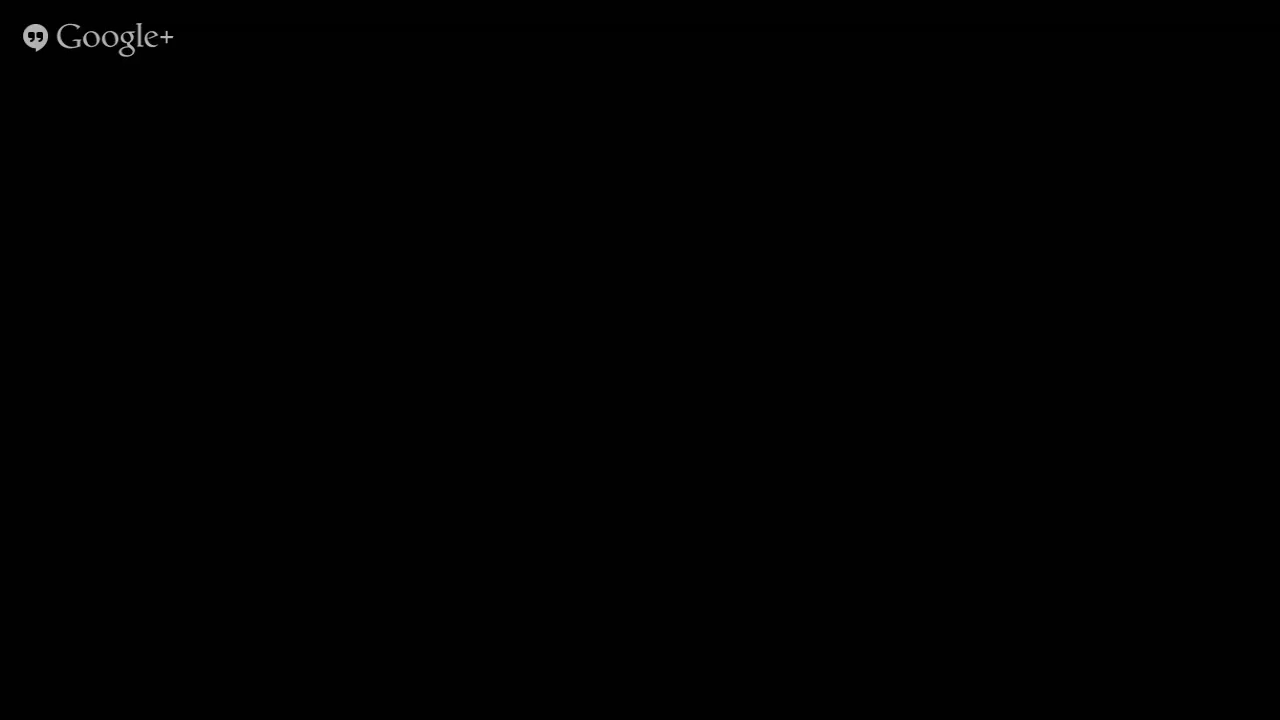